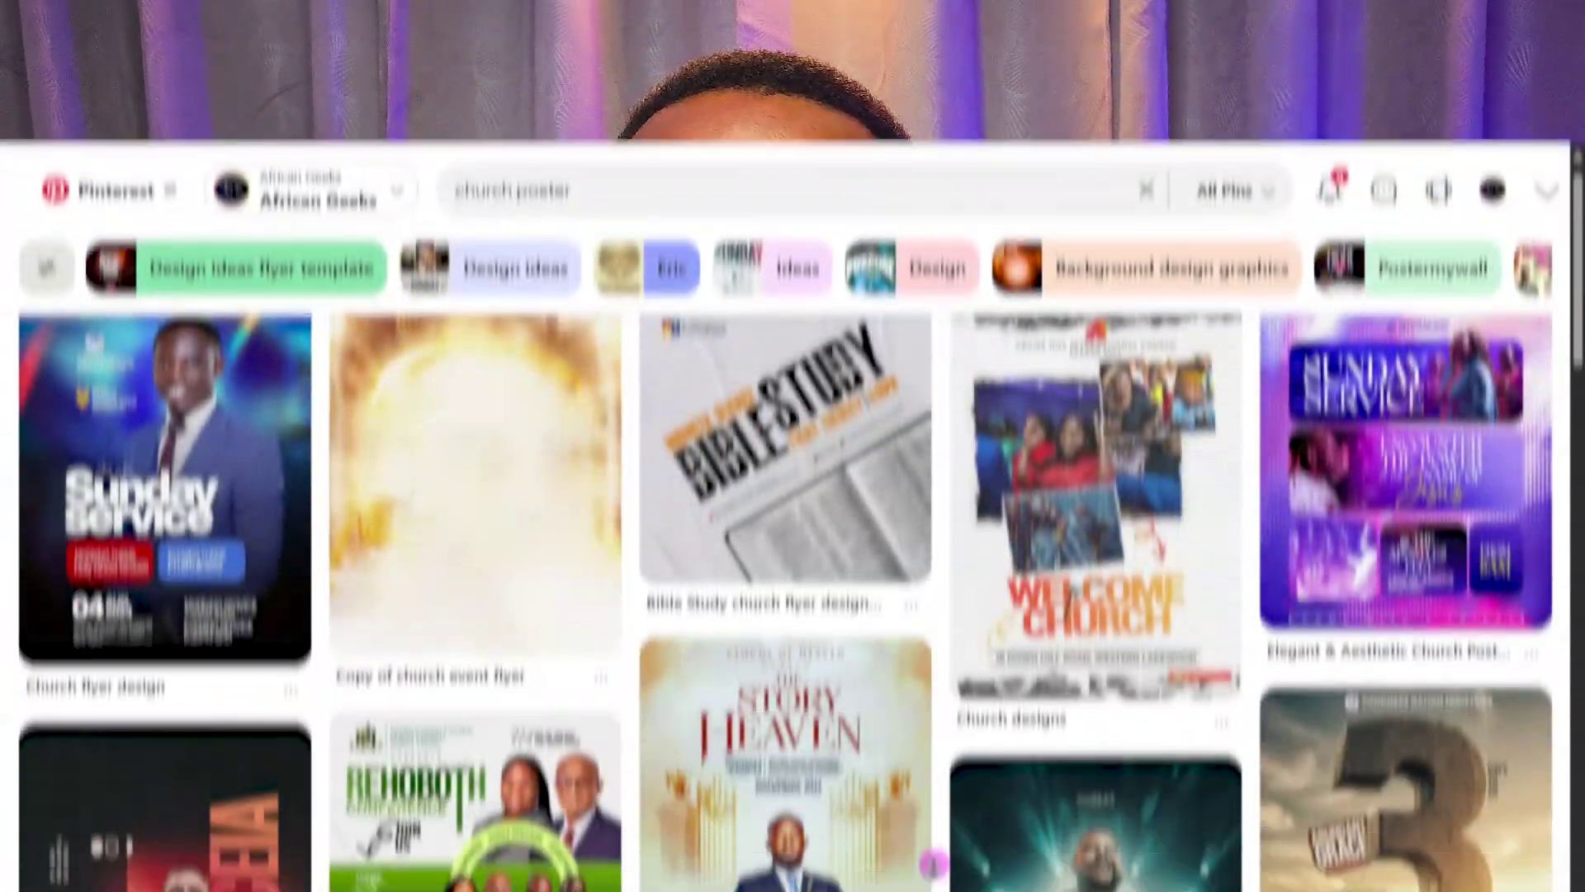
Step: Scroll through the Pinterest 'church poster' results for flyer inspiration
scroll(929, 724, down, 3)
scroll(929, 724, down, 3)
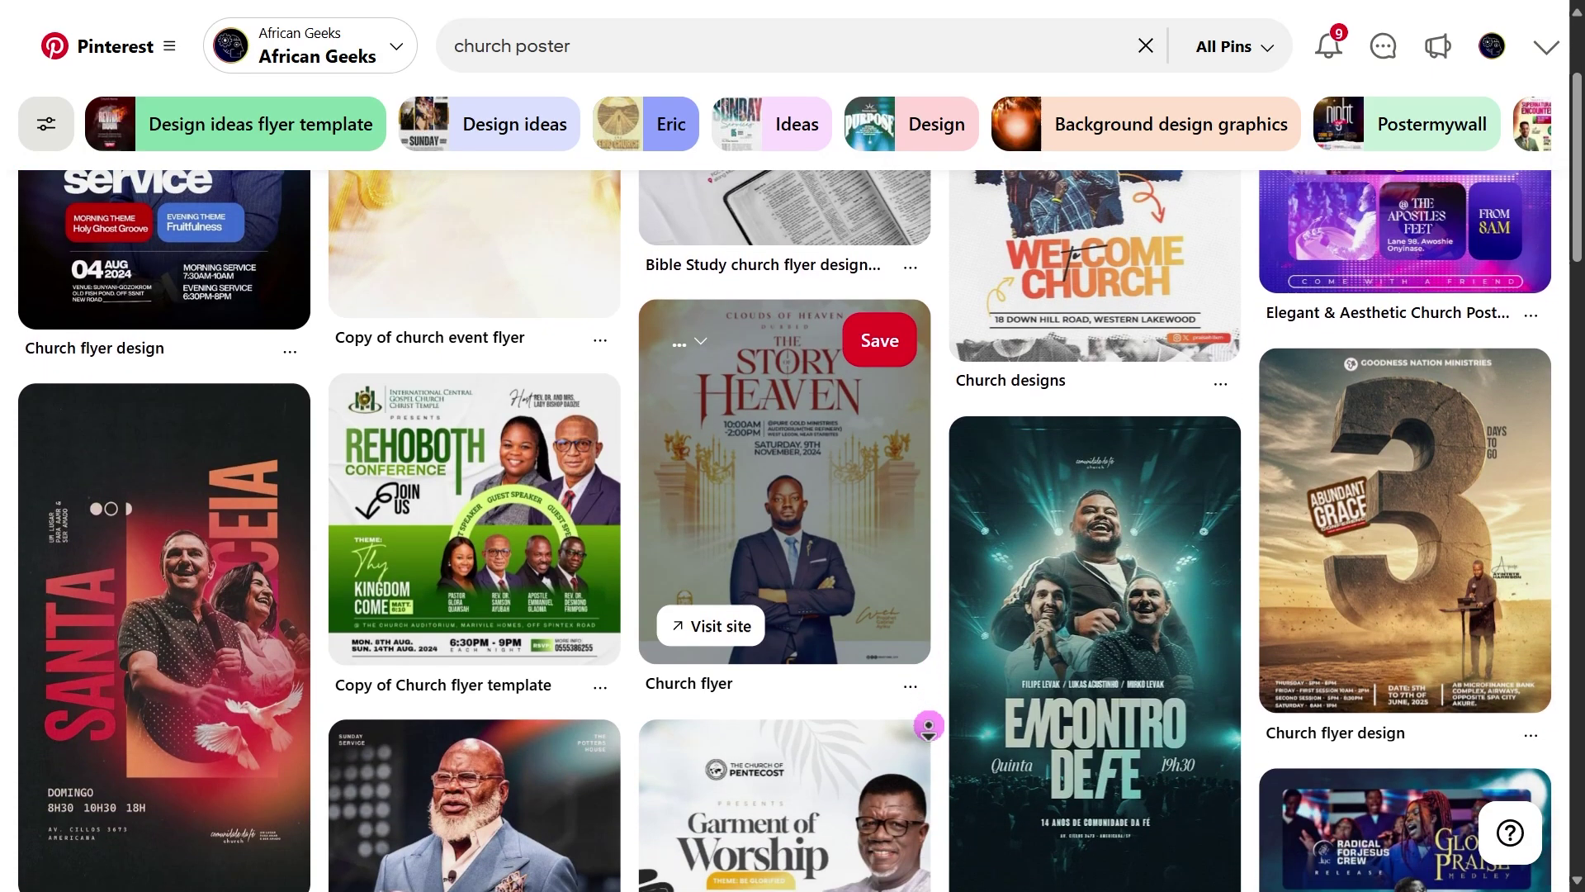
scroll(929, 724, down, 2)
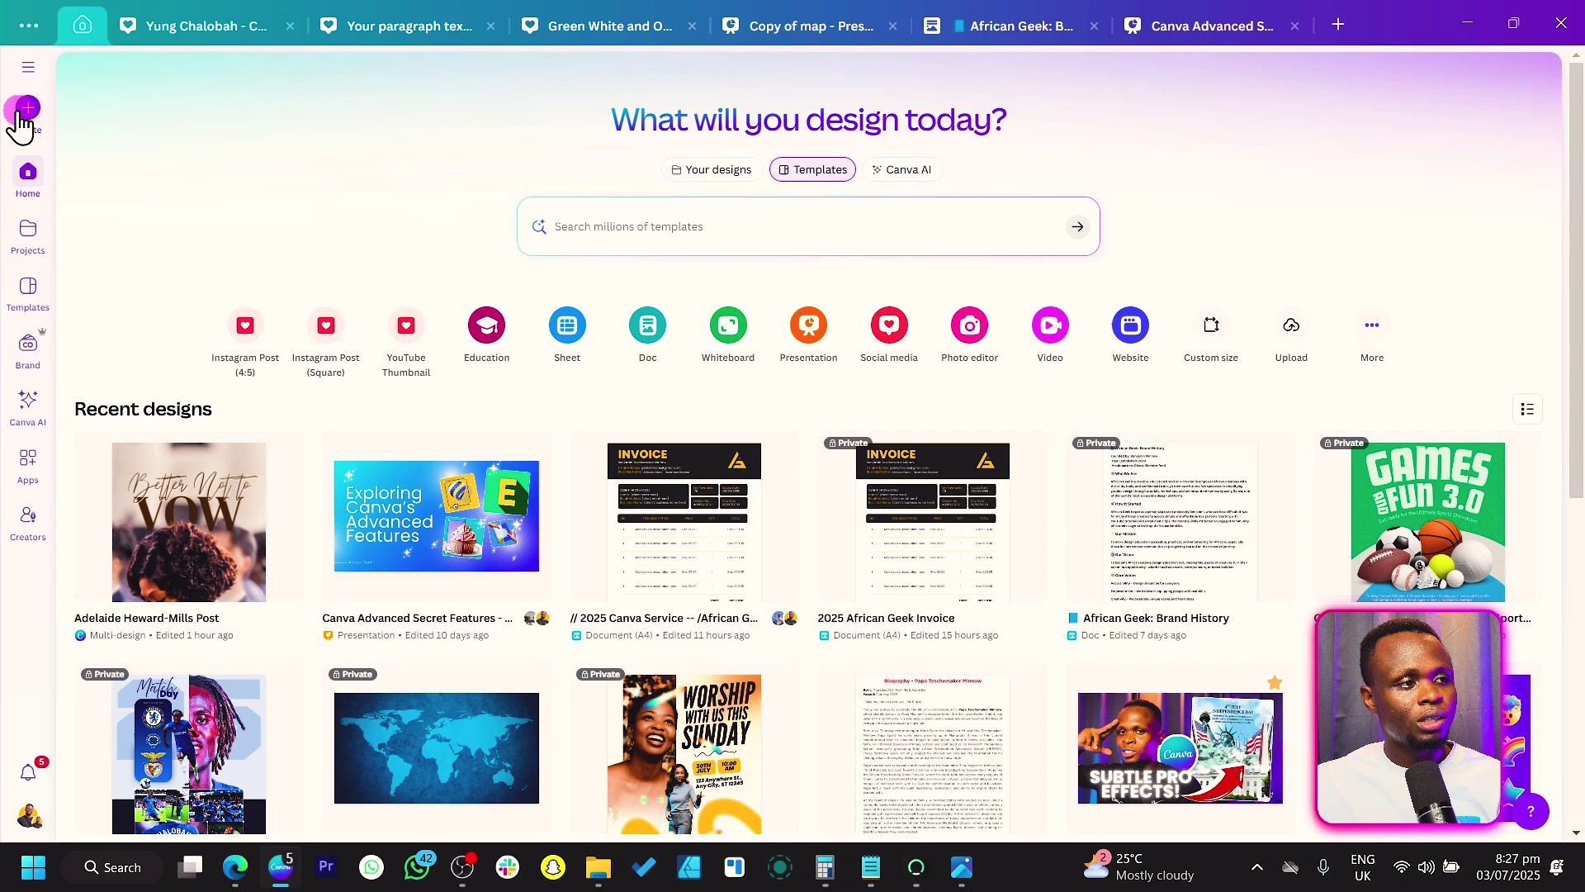
Step: Look at the Create a design dialog, then switch to the 'Worship With Us This Sunday' flyer
click(28, 106)
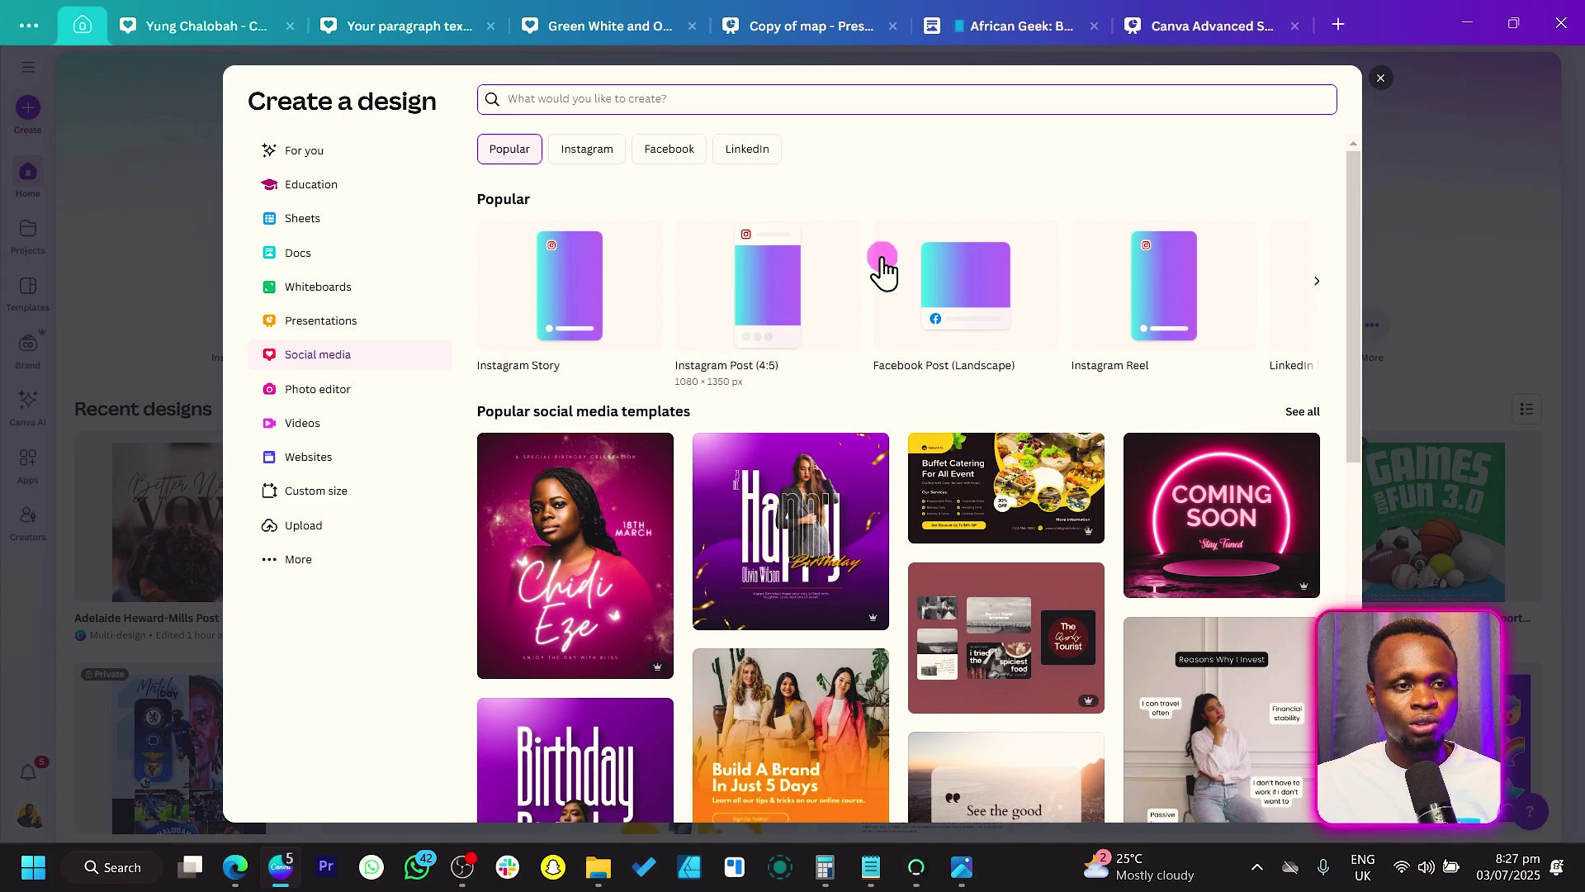
click(1264, 87)
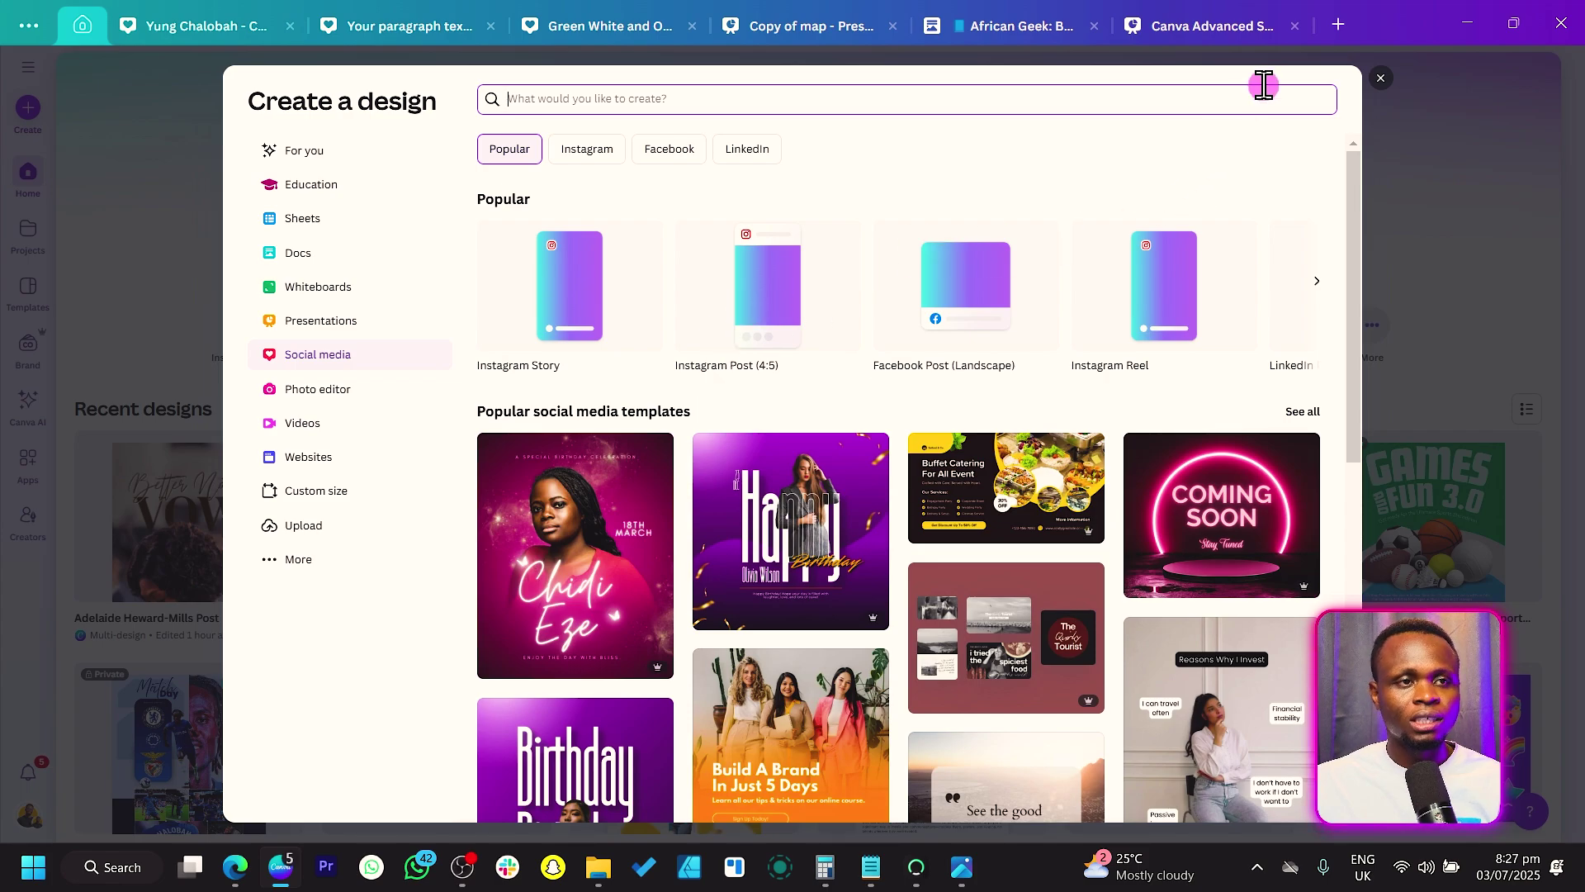
click(374, 32)
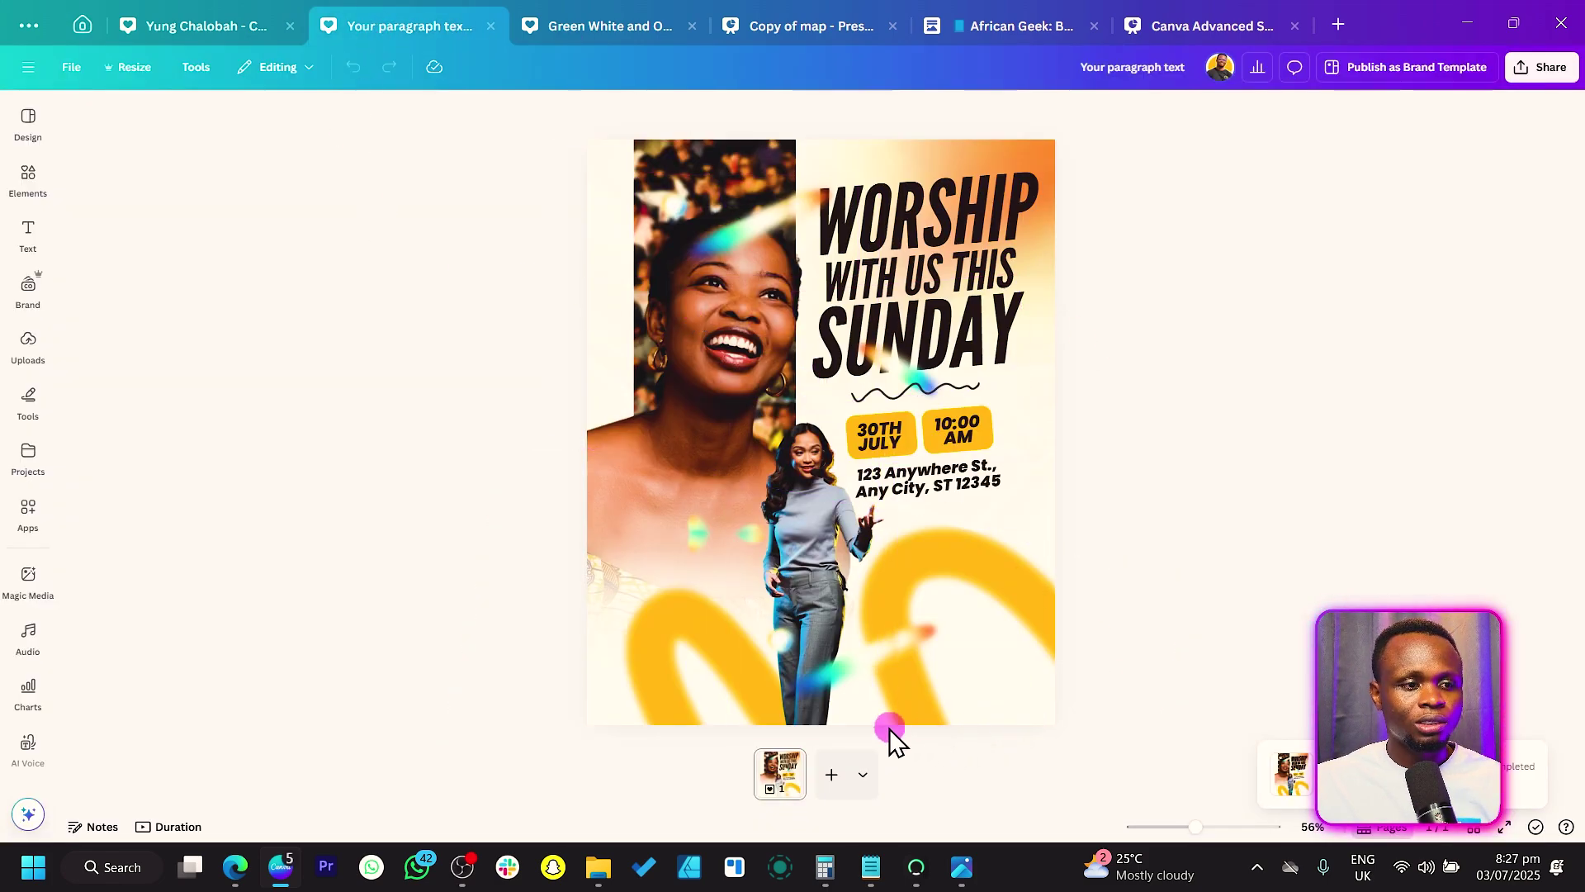
Step: Add a blank second page and confirm its background colour is cream #FFFDF3
click(827, 776)
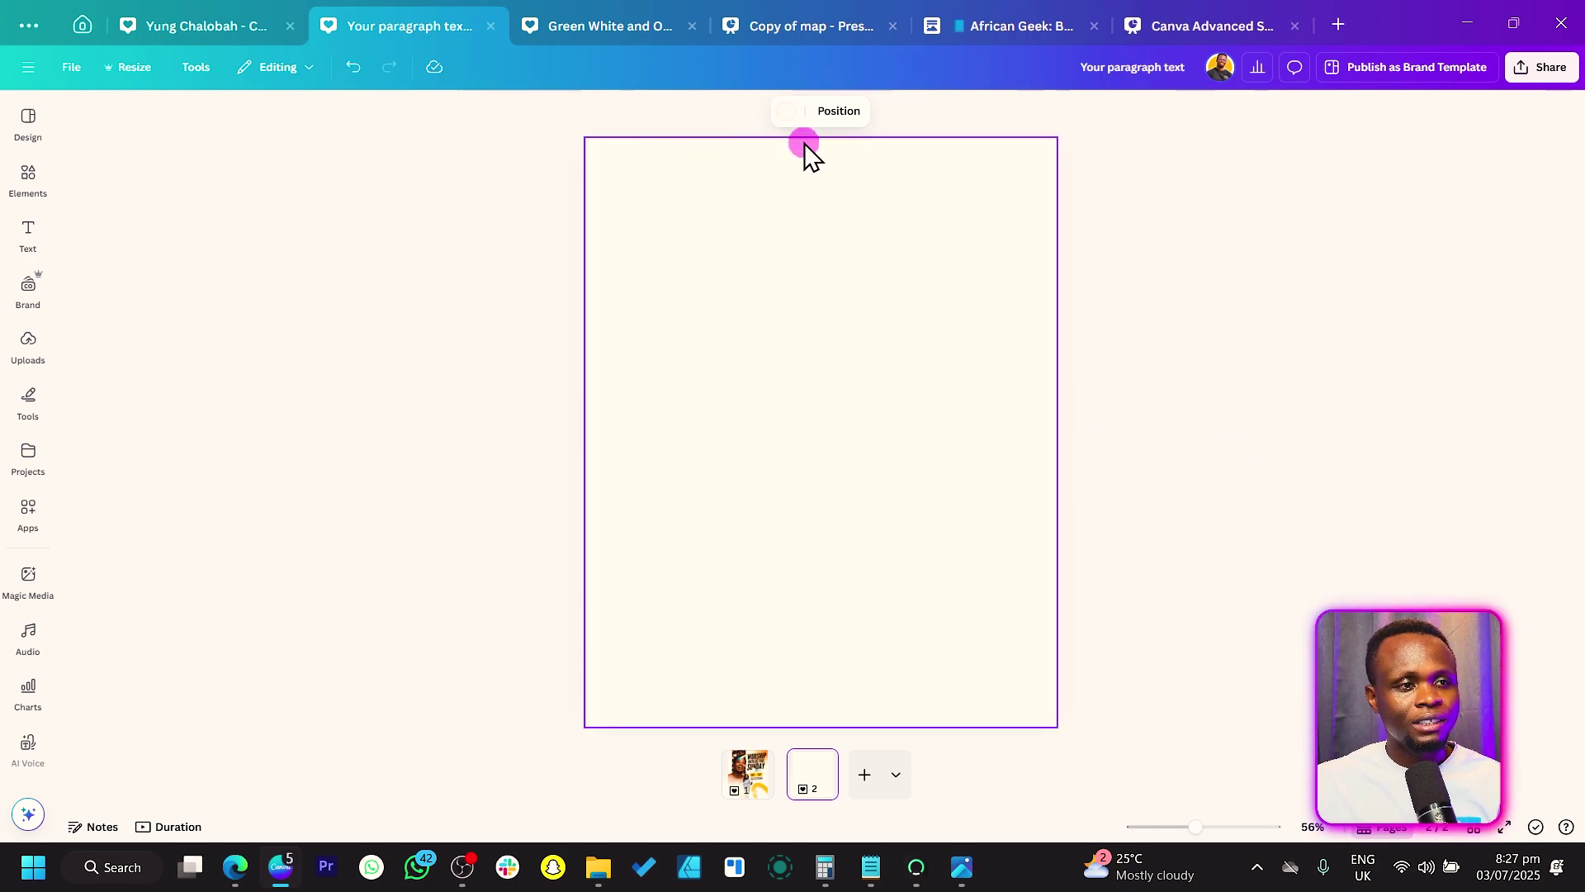
click(788, 121)
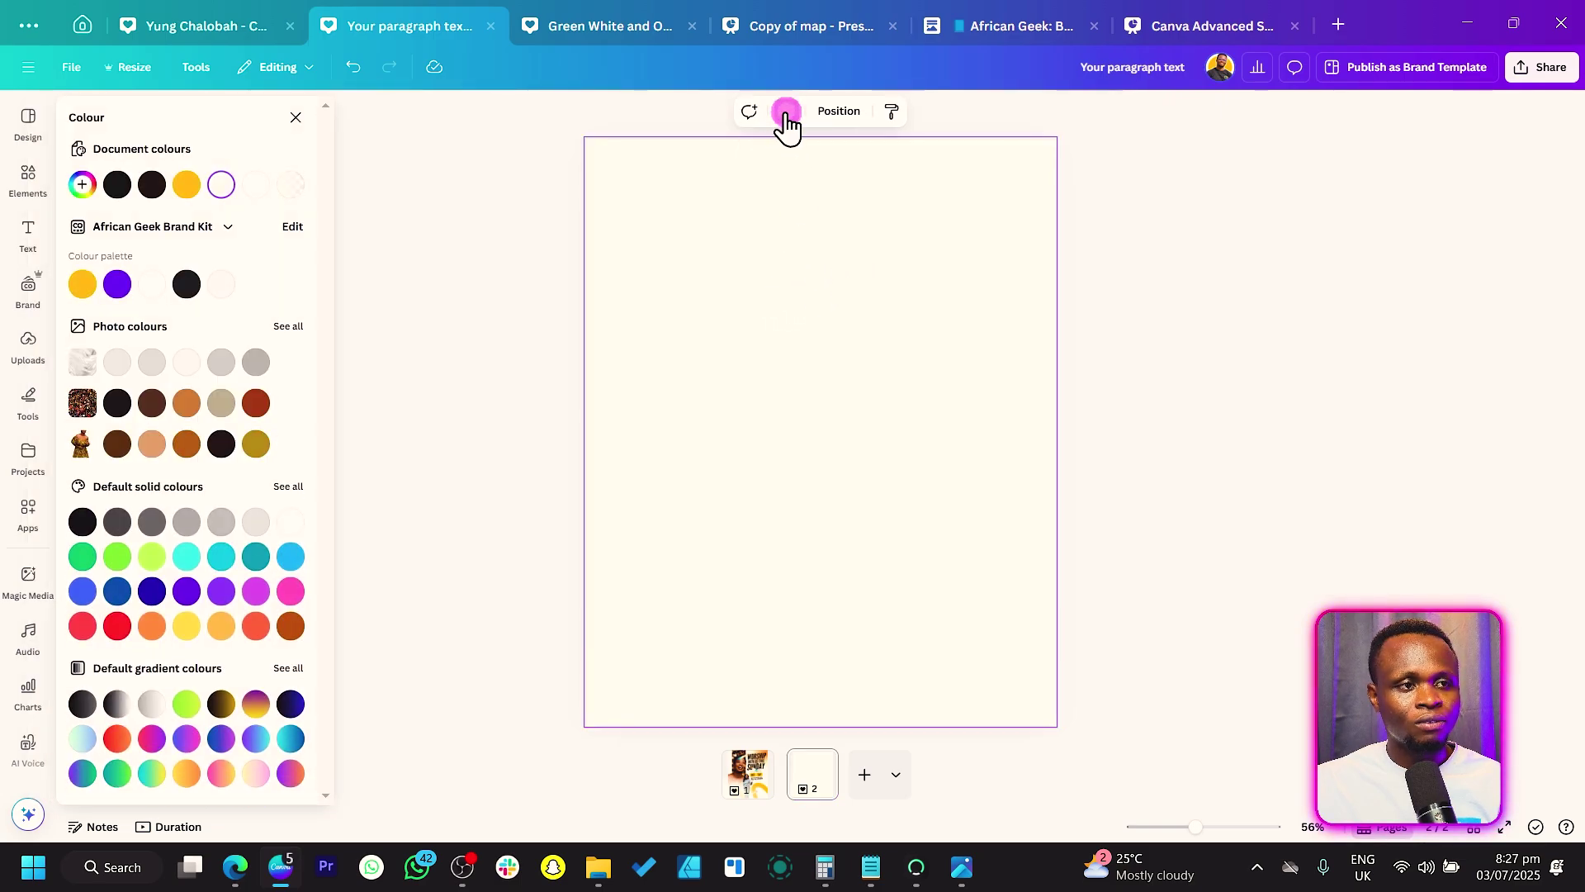
click(83, 185)
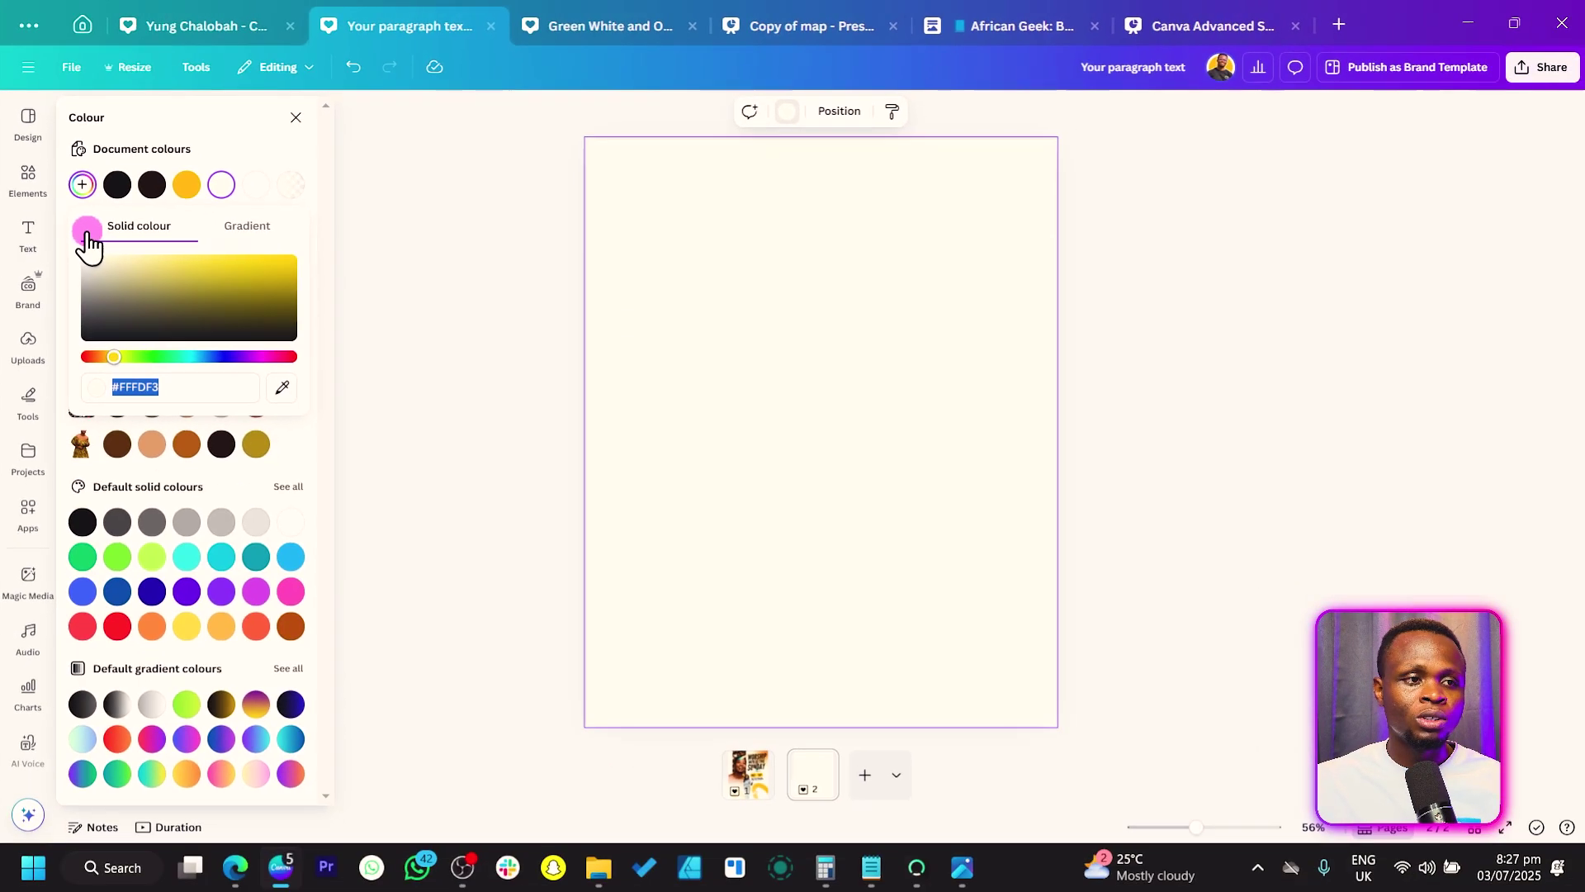
click(906, 415)
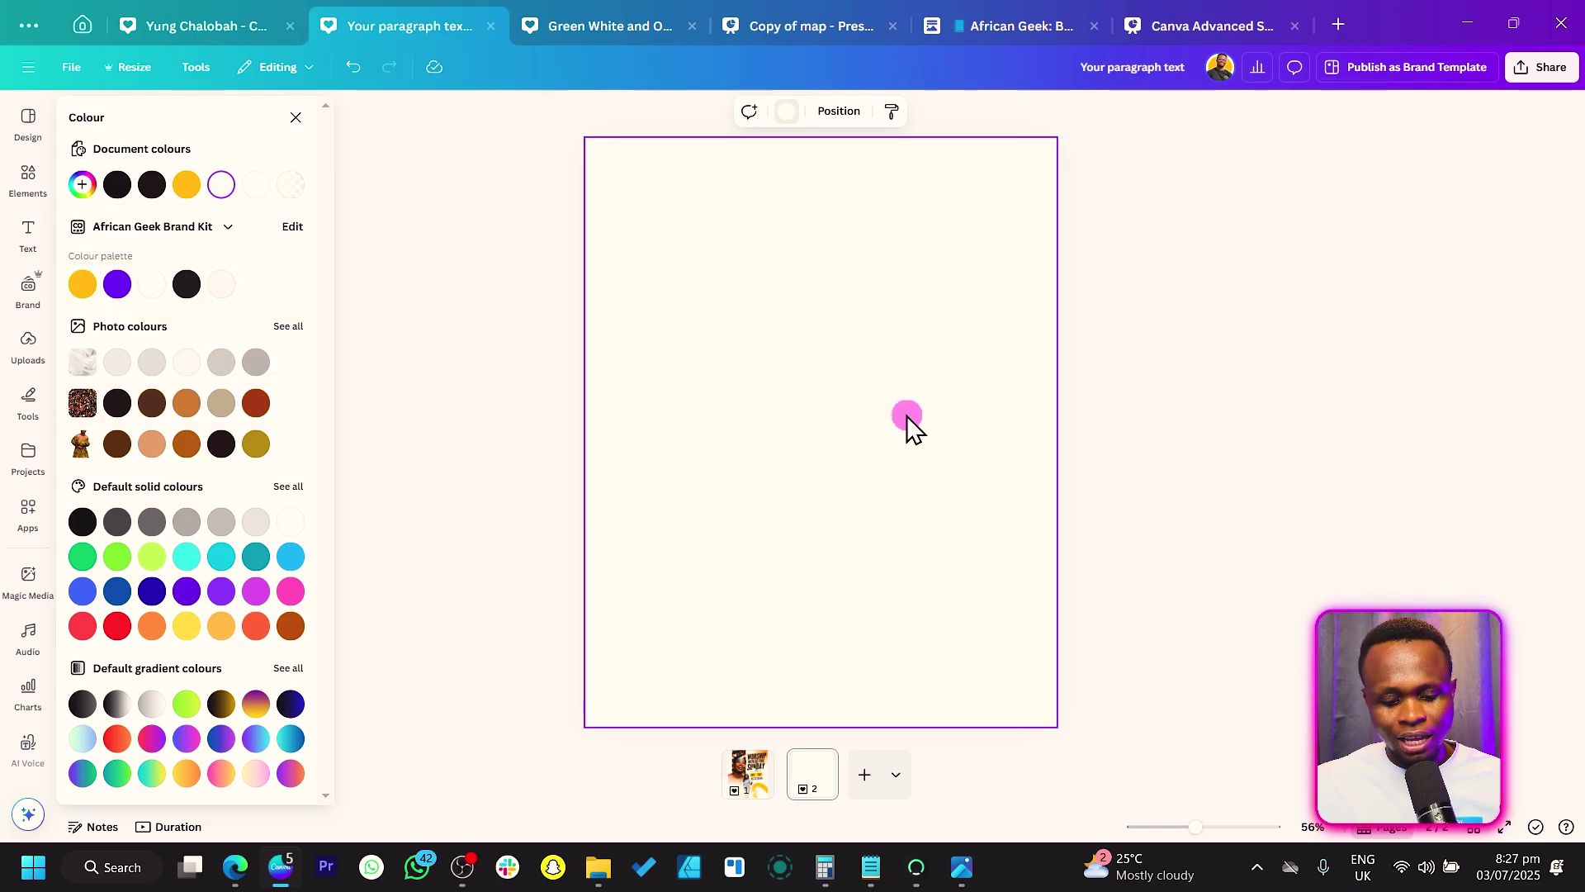
click(33, 190)
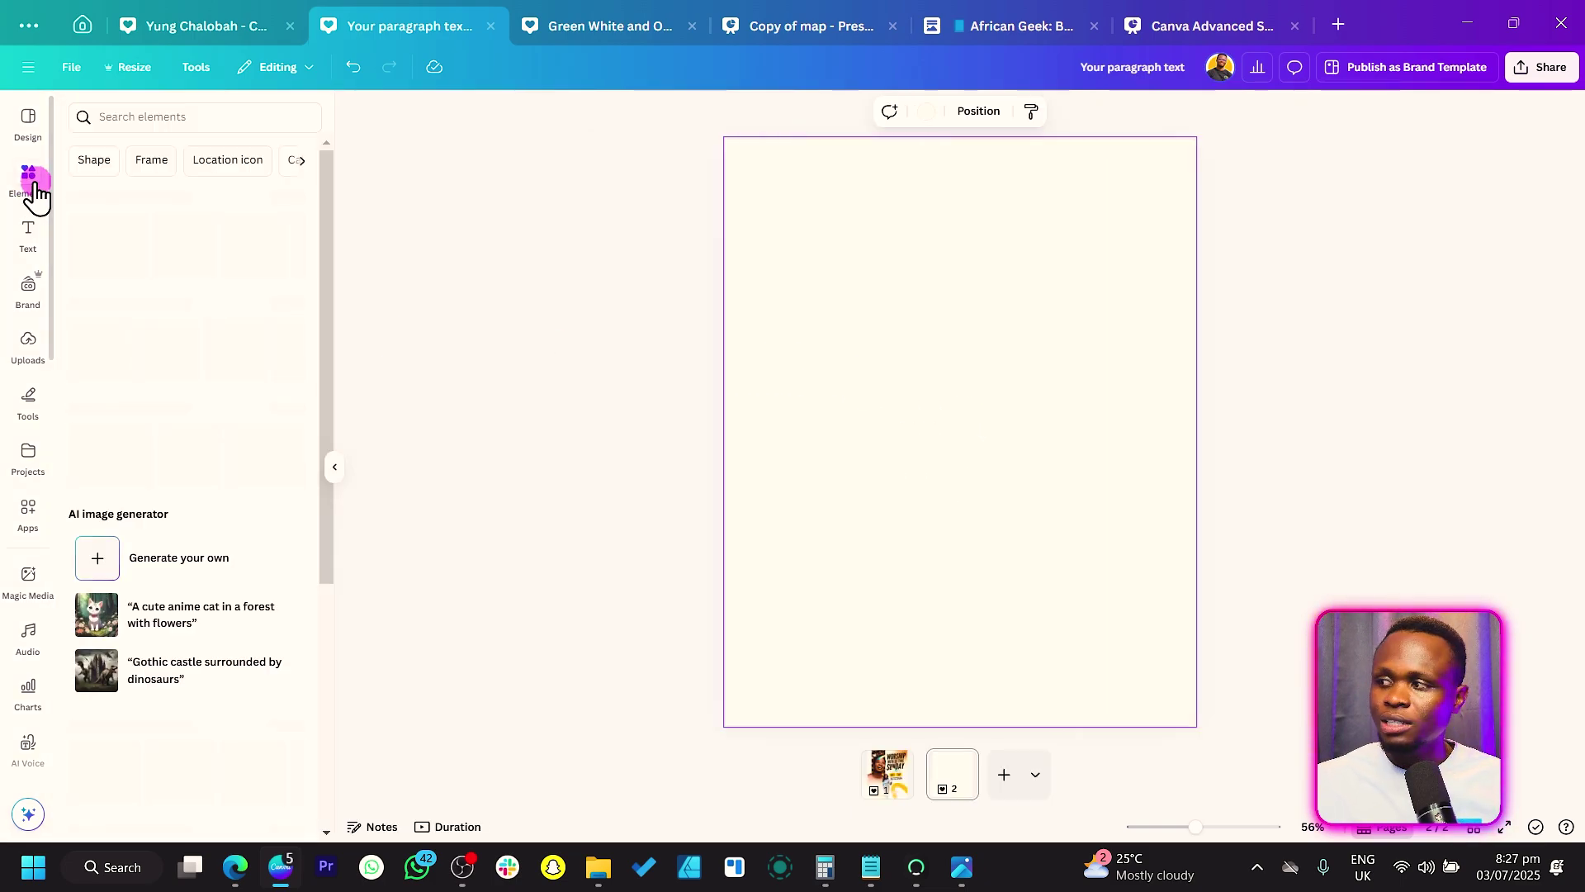
Step: Add a square Basic shapes frame from the Frames collection to page 2
scroll(202, 466, down, 2)
scroll(201, 466, down, 6)
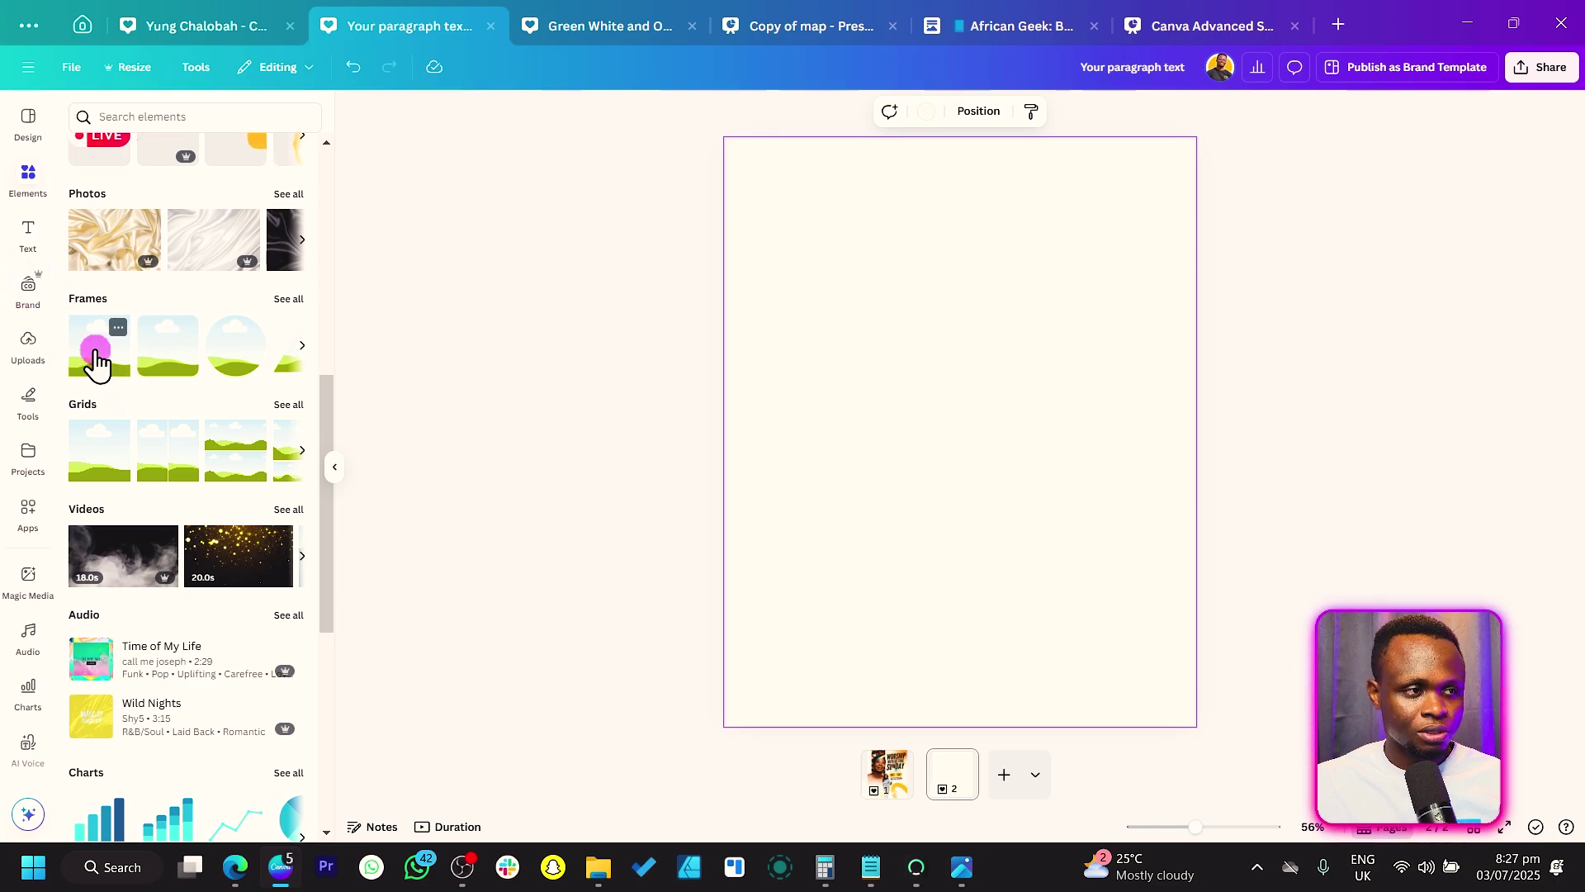
click(288, 299)
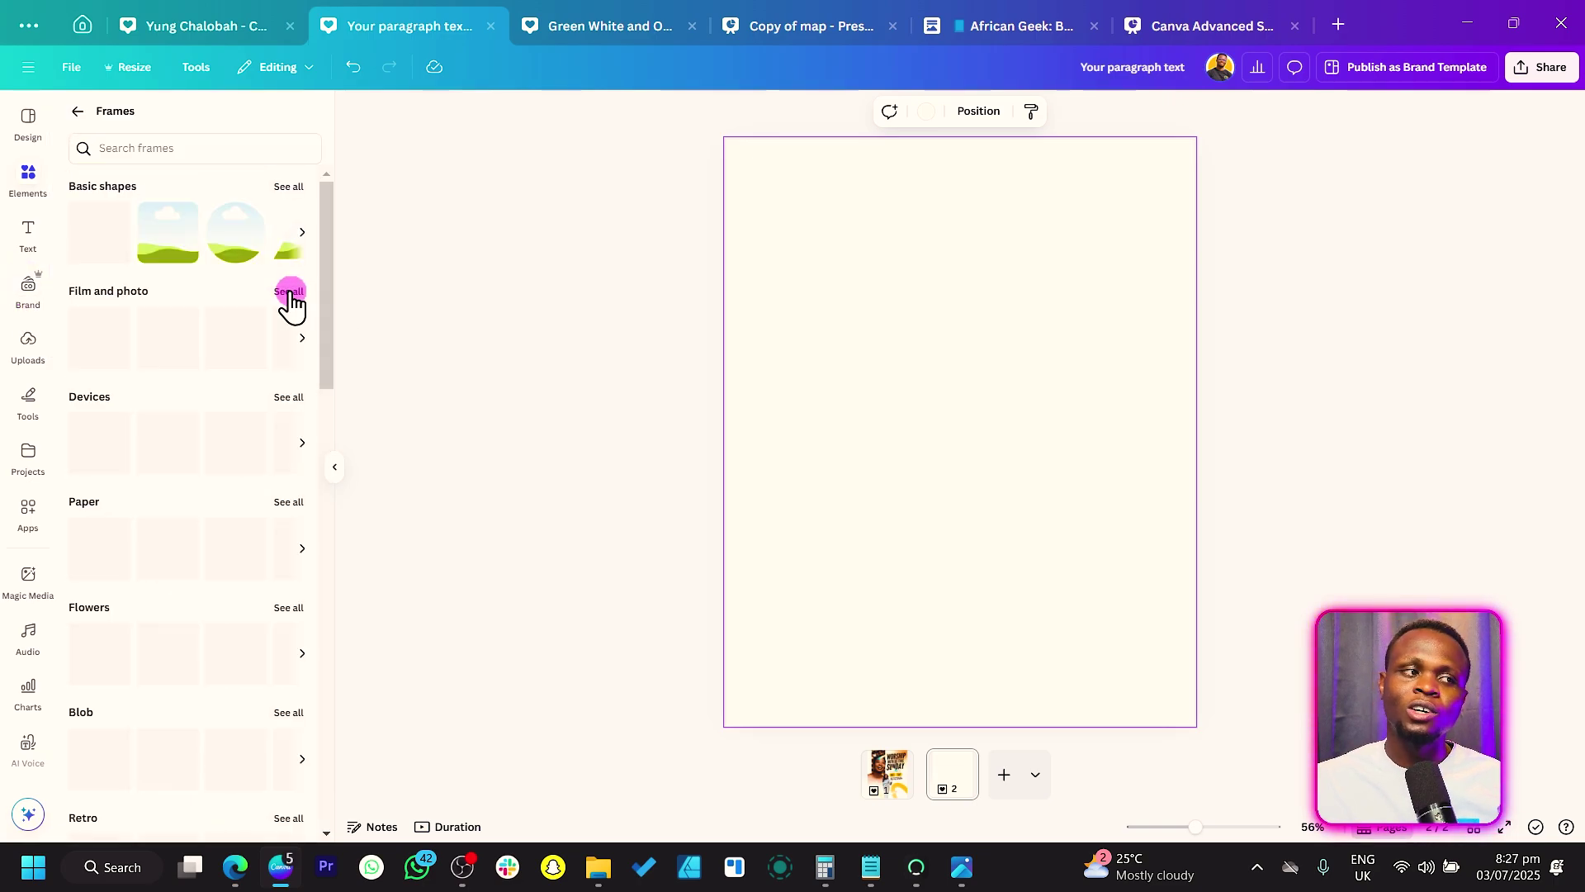
scroll(163, 640, down, 6)
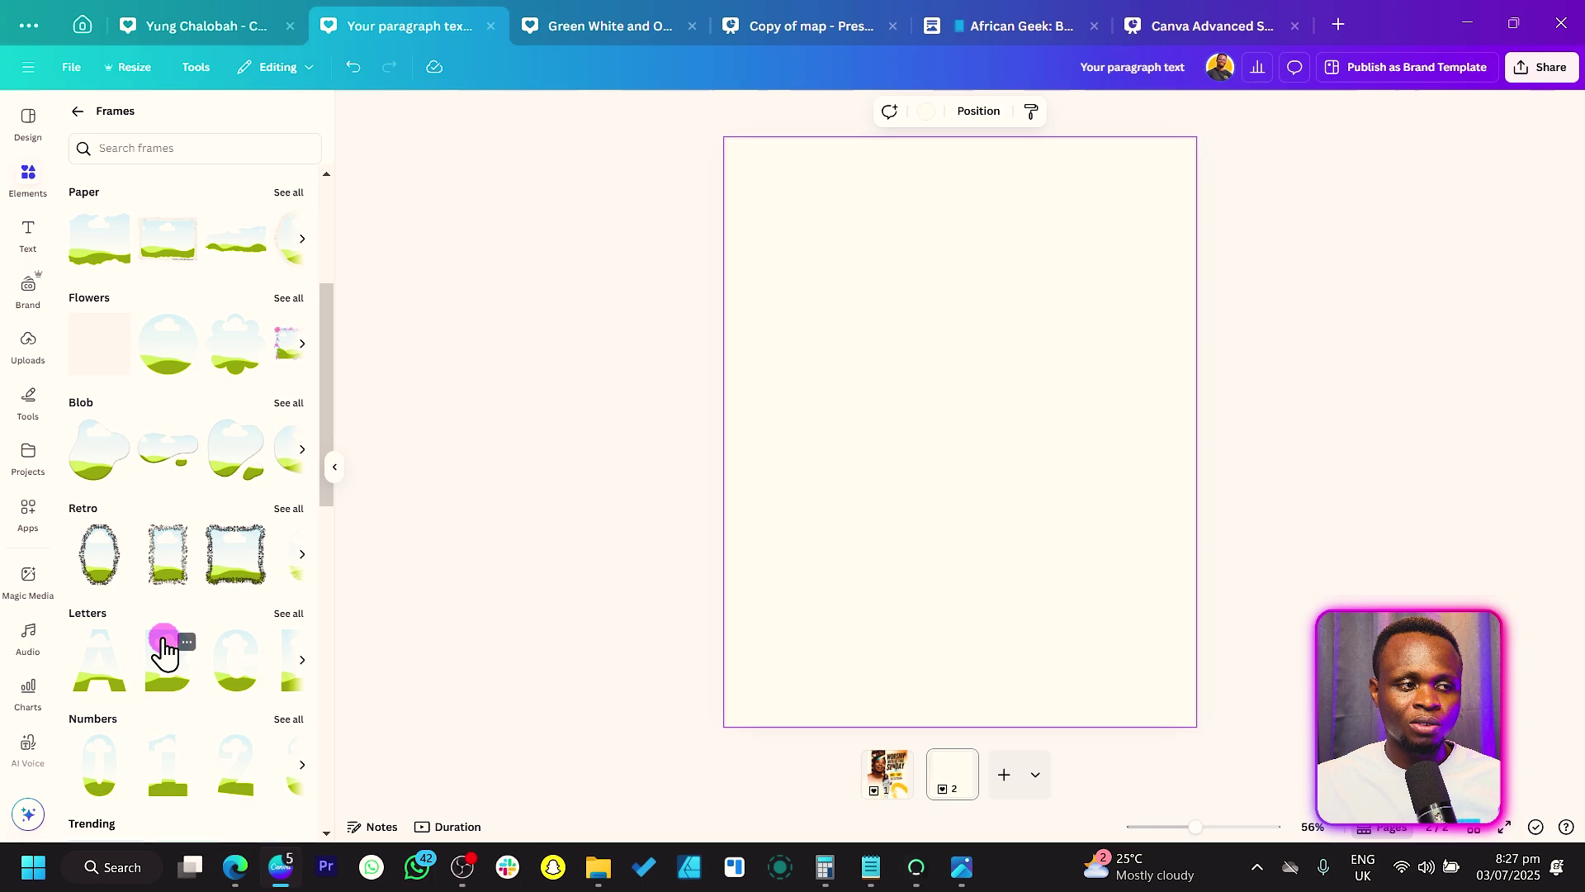
scroll(164, 640, up, 6)
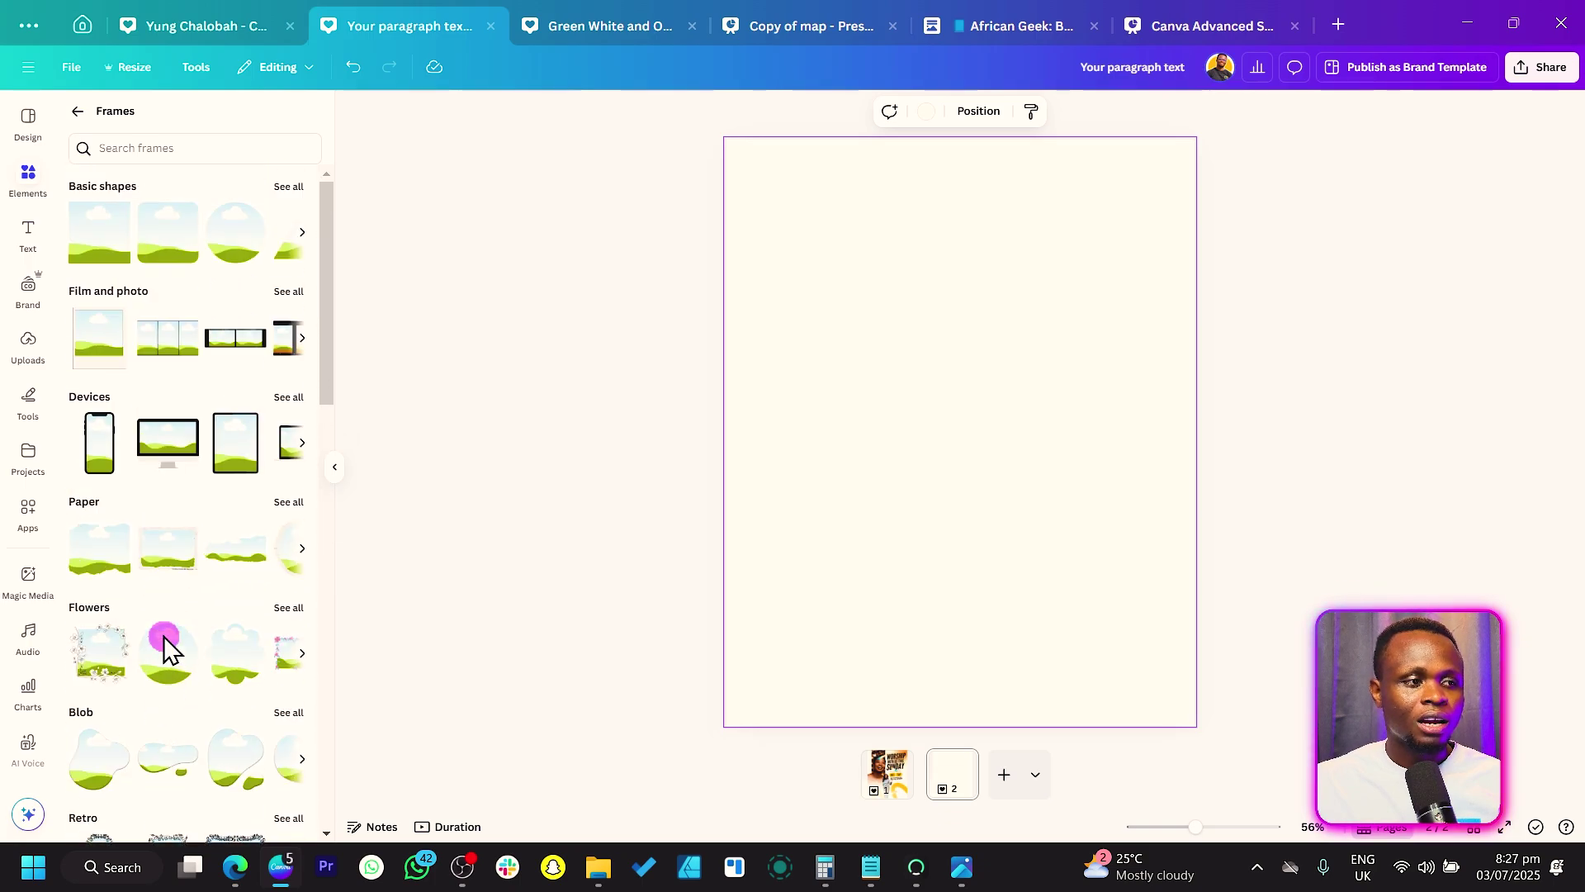
click(99, 256)
Step: Reshape the frame into a tall narrow strip spanning the full page height, left of centre
drag(929, 391, 861, 231)
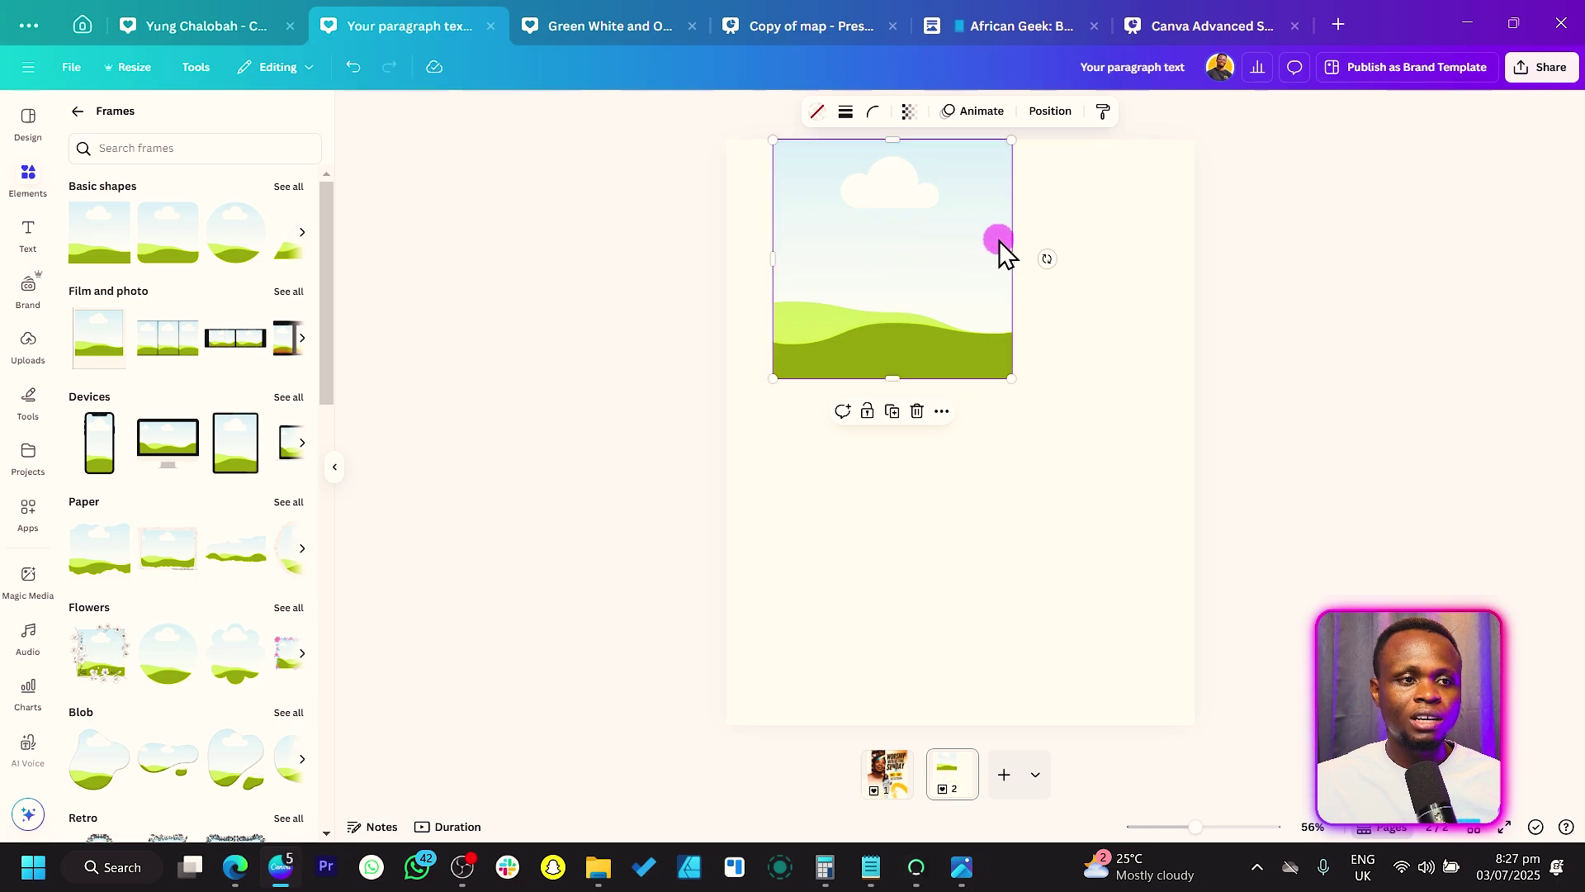
drag(1010, 239, 927, 245)
drag(850, 379, 803, 732)
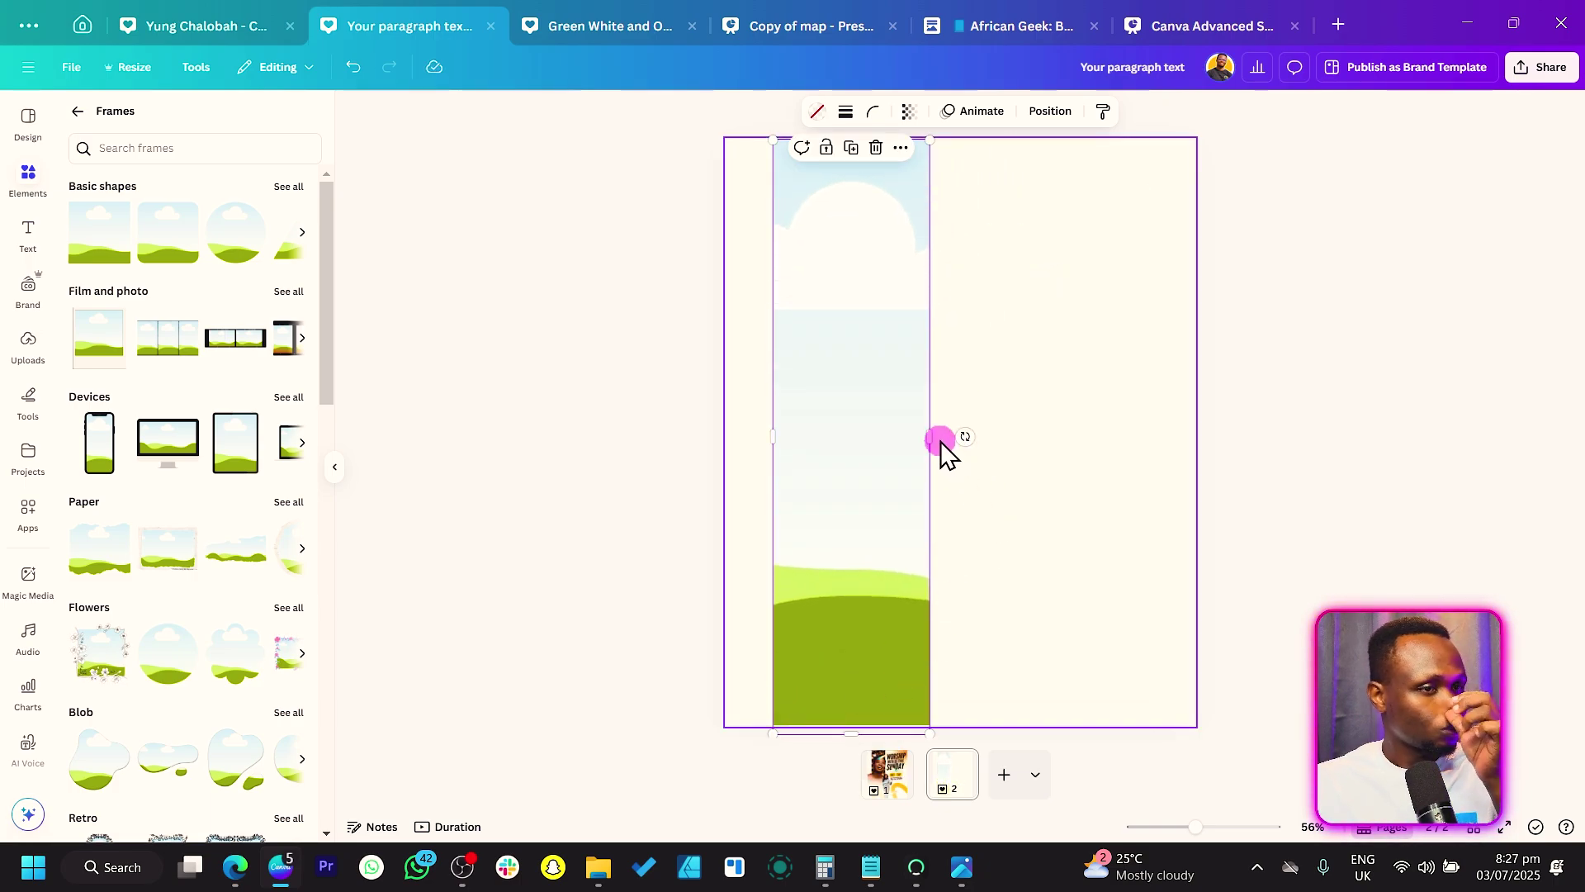
drag(941, 442, 976, 435)
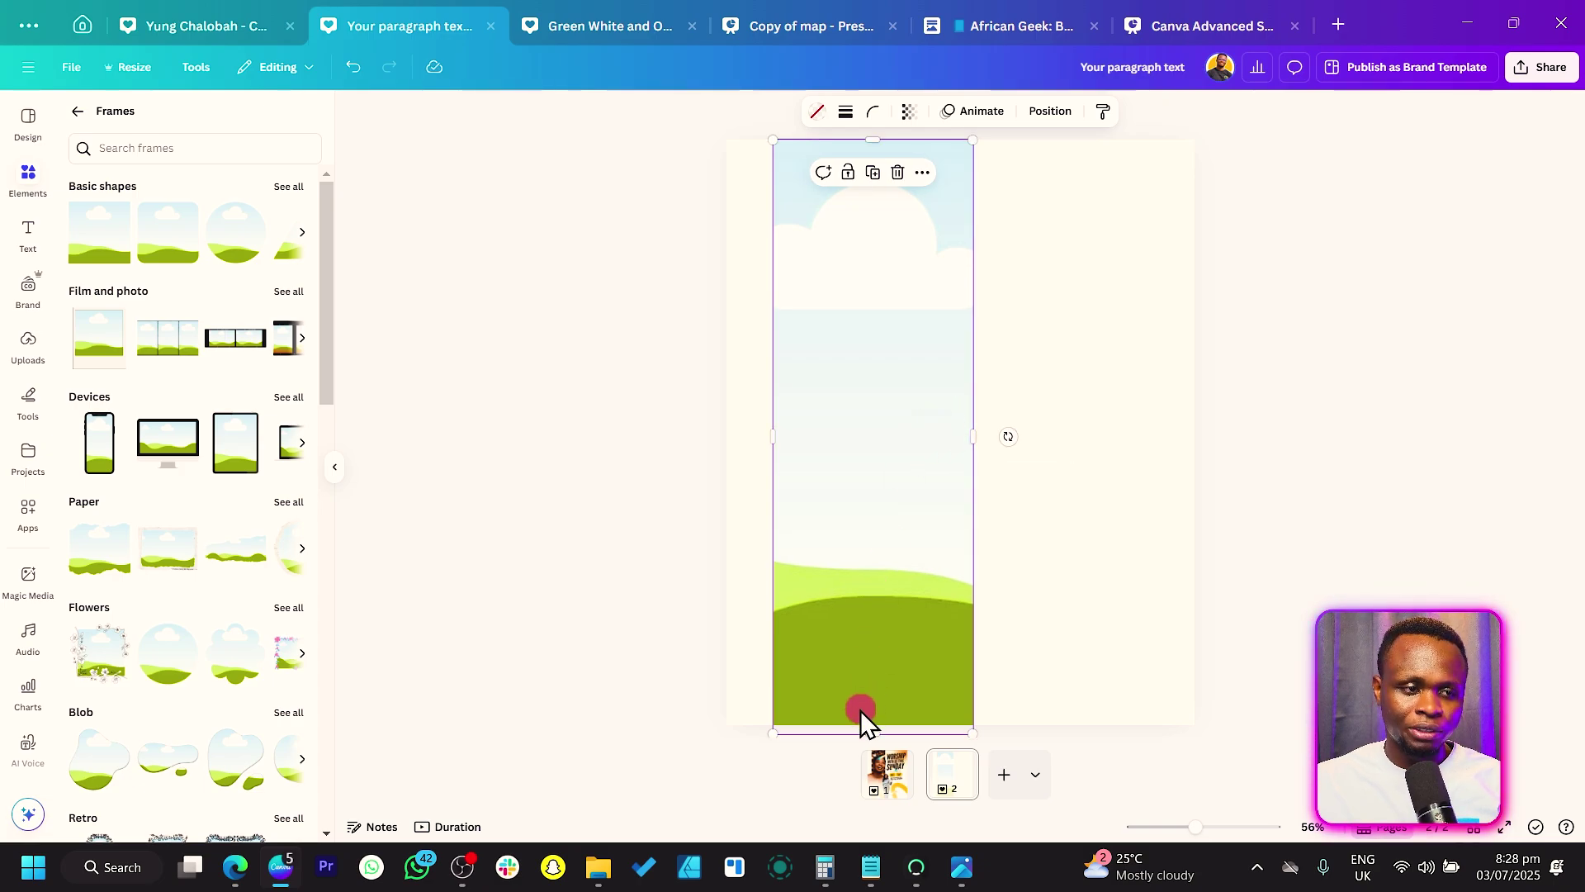
drag(861, 722, 879, 644)
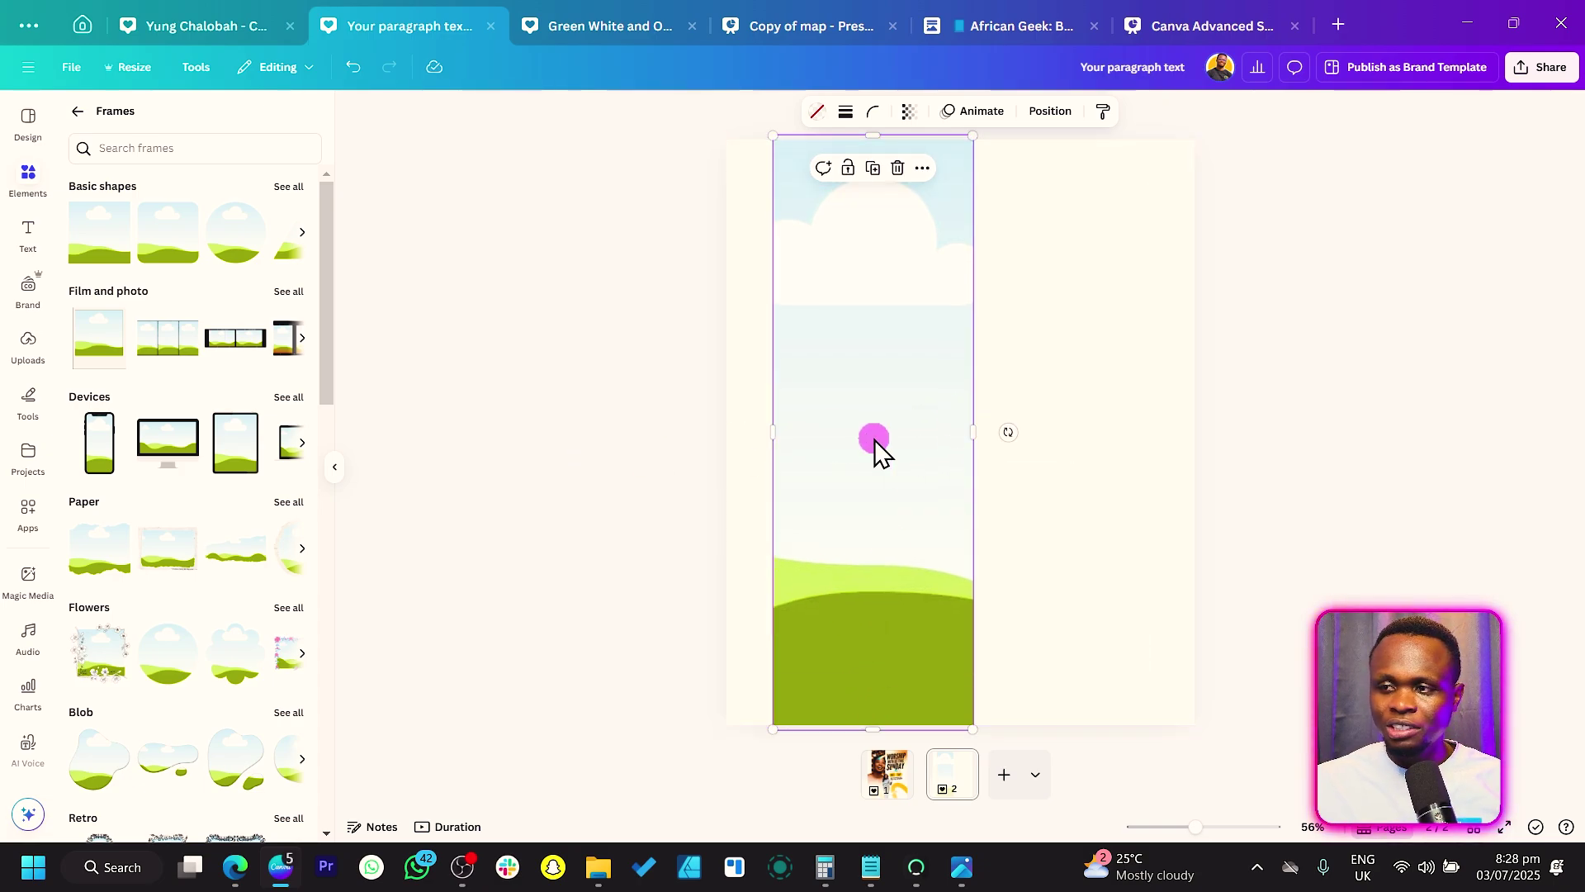
Step: Search elements for crowd photos and drop a colourful crowd photo into the tall frame
click(78, 111)
scroll(231, 313, up, 5)
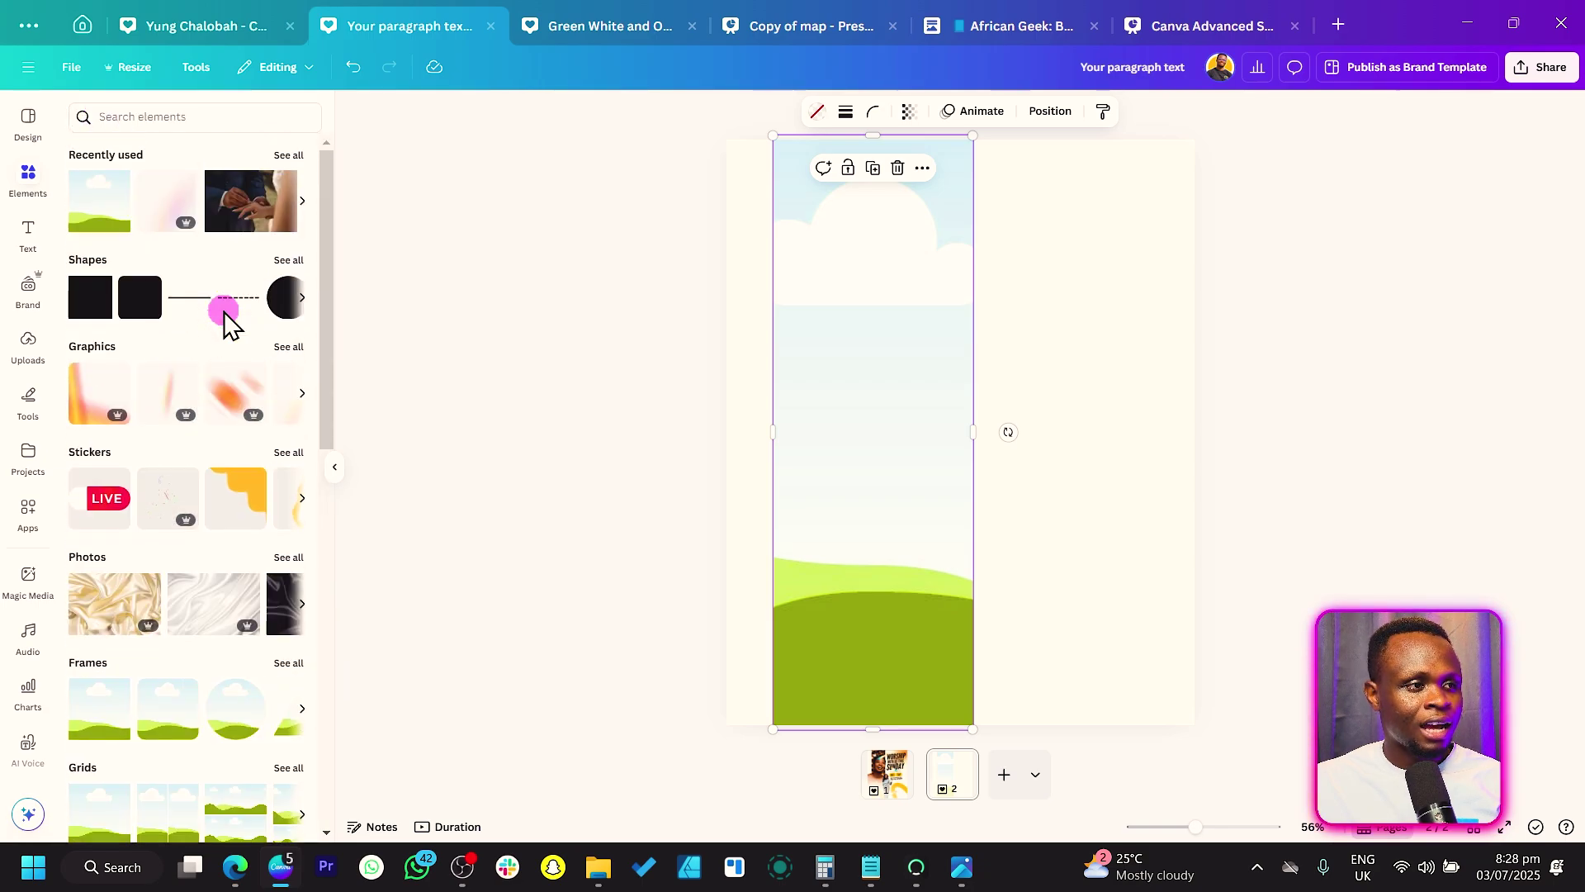
click(181, 116)
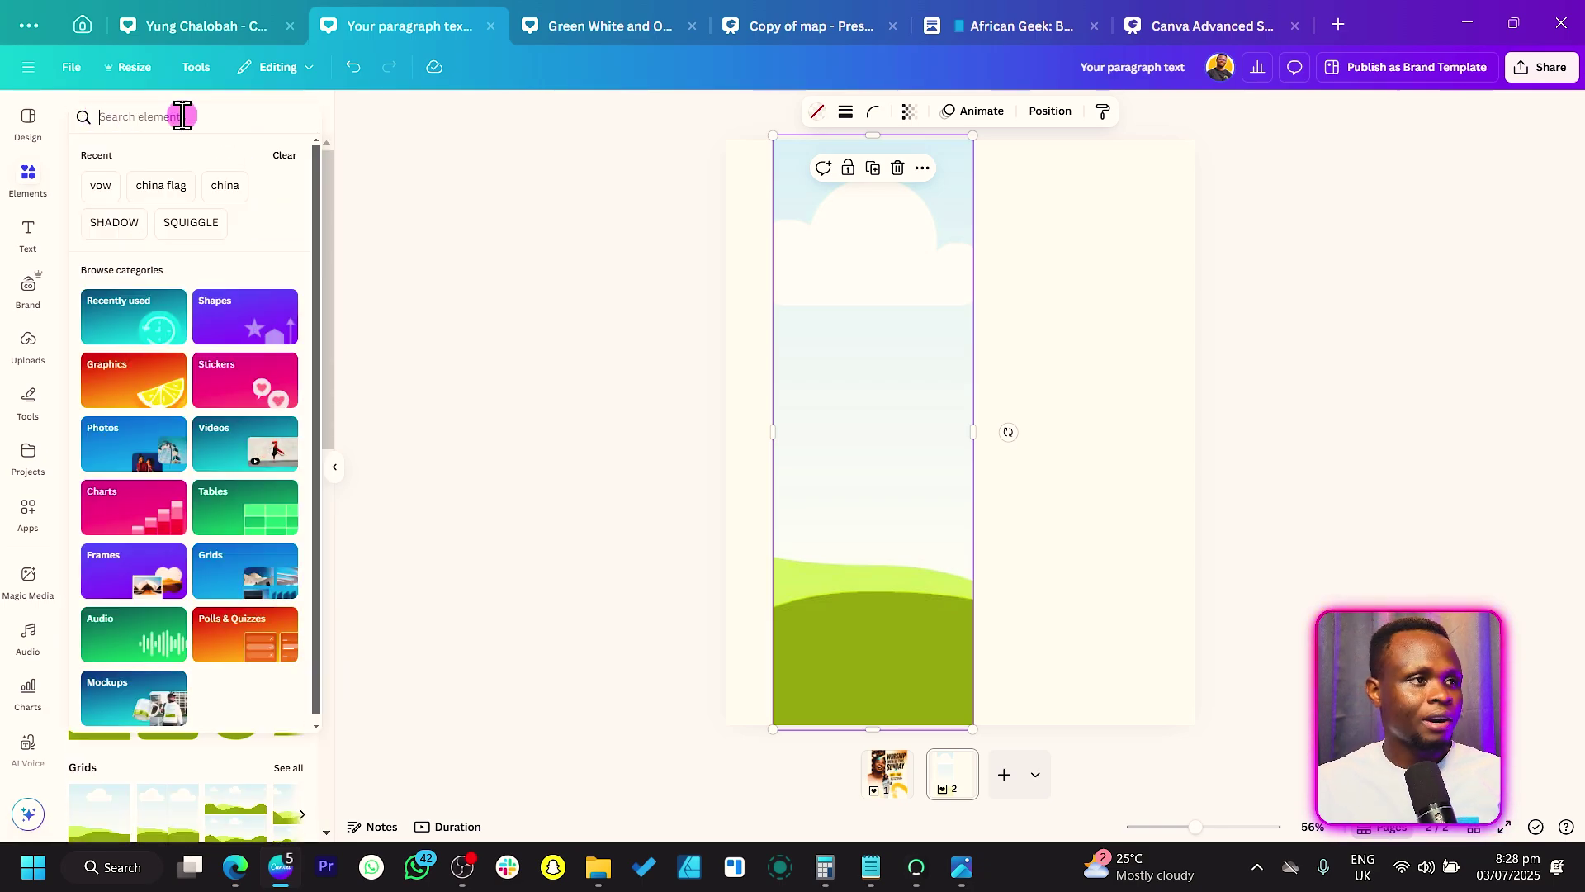
text(cto)
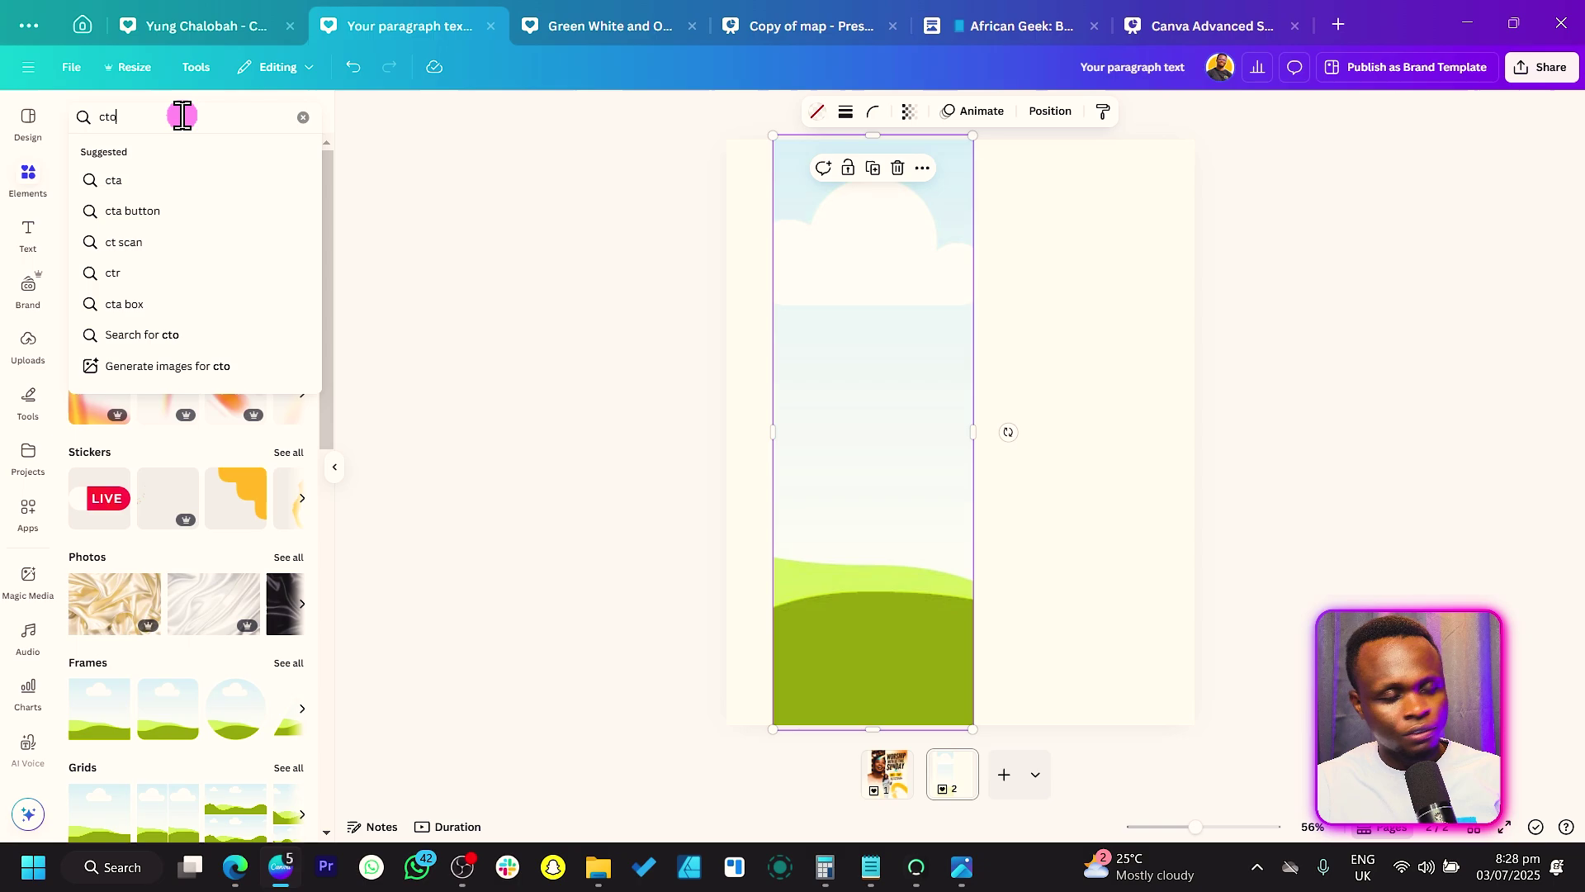
text(wd)
key(Return)
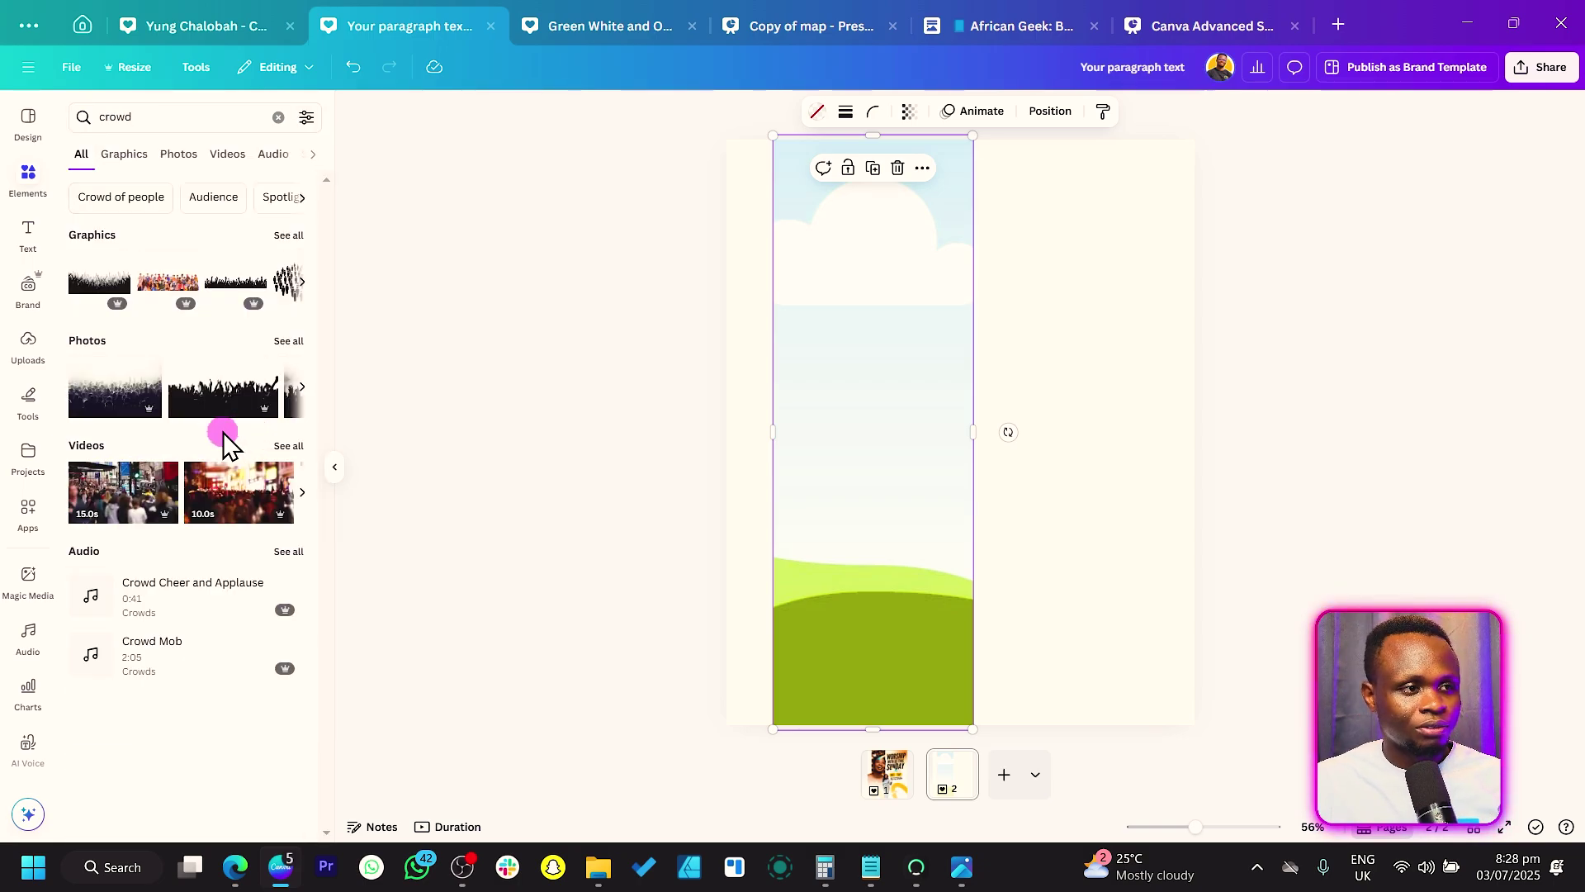
click(289, 345)
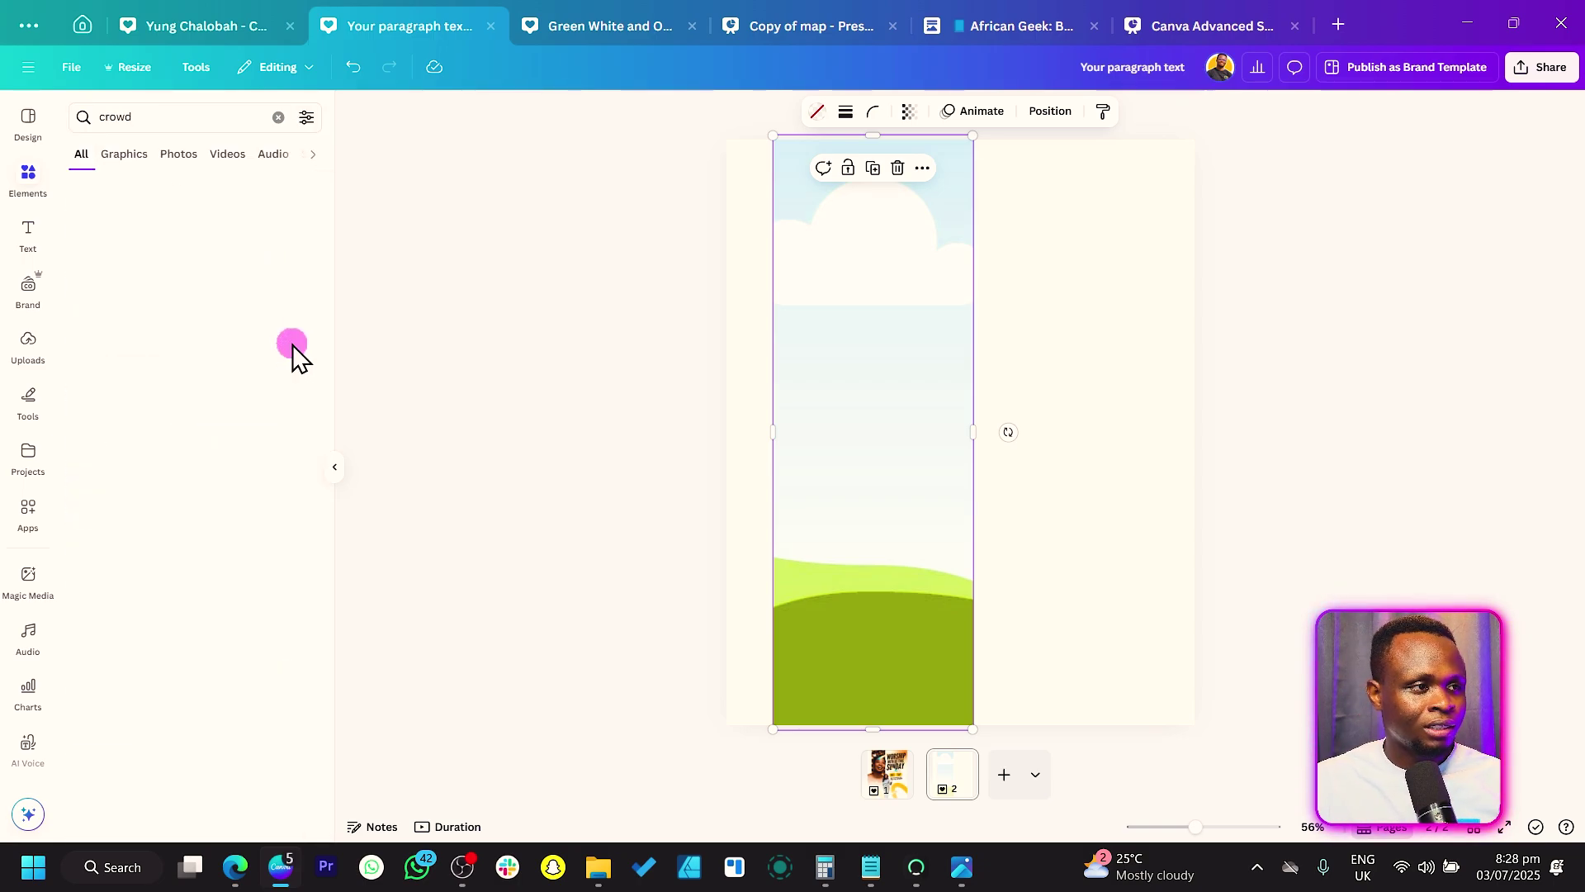
scroll(216, 479, down, 3)
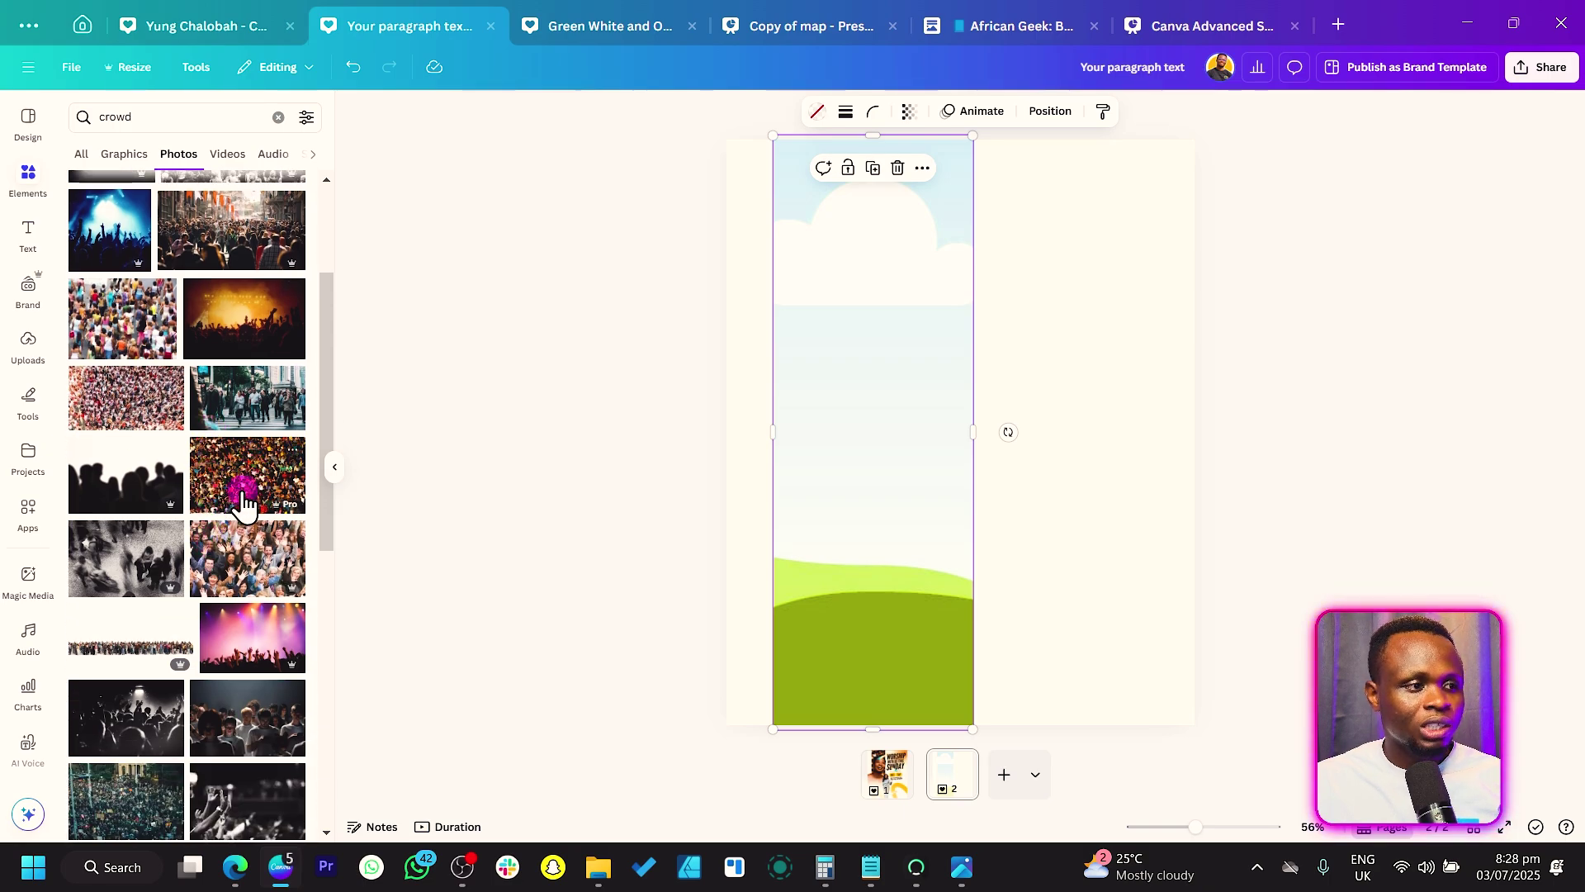
drag(244, 501, 865, 434)
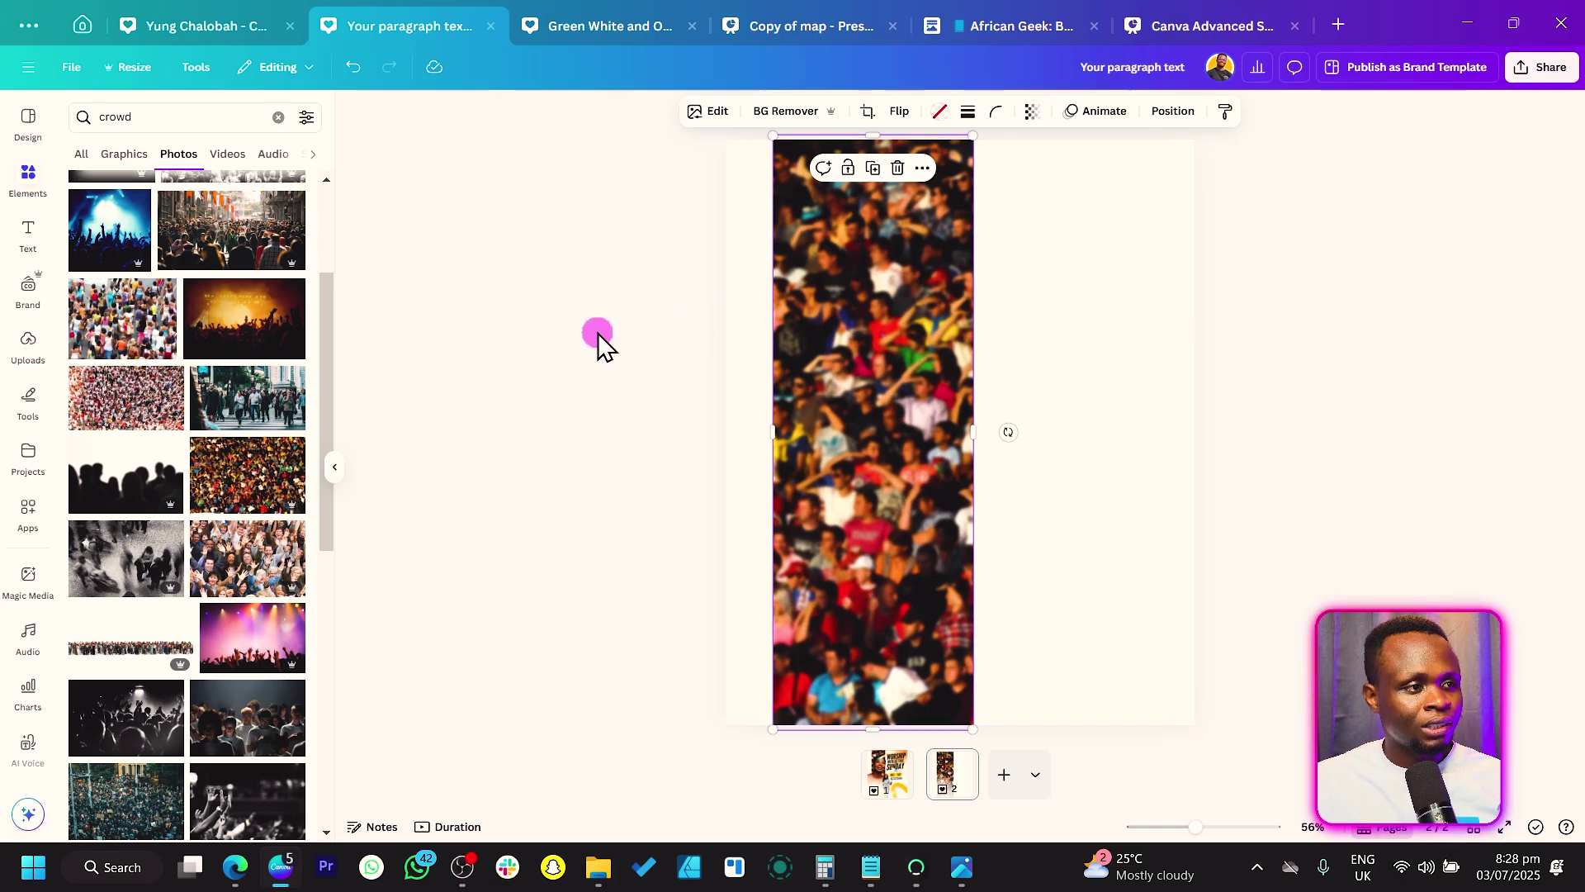
click(598, 333)
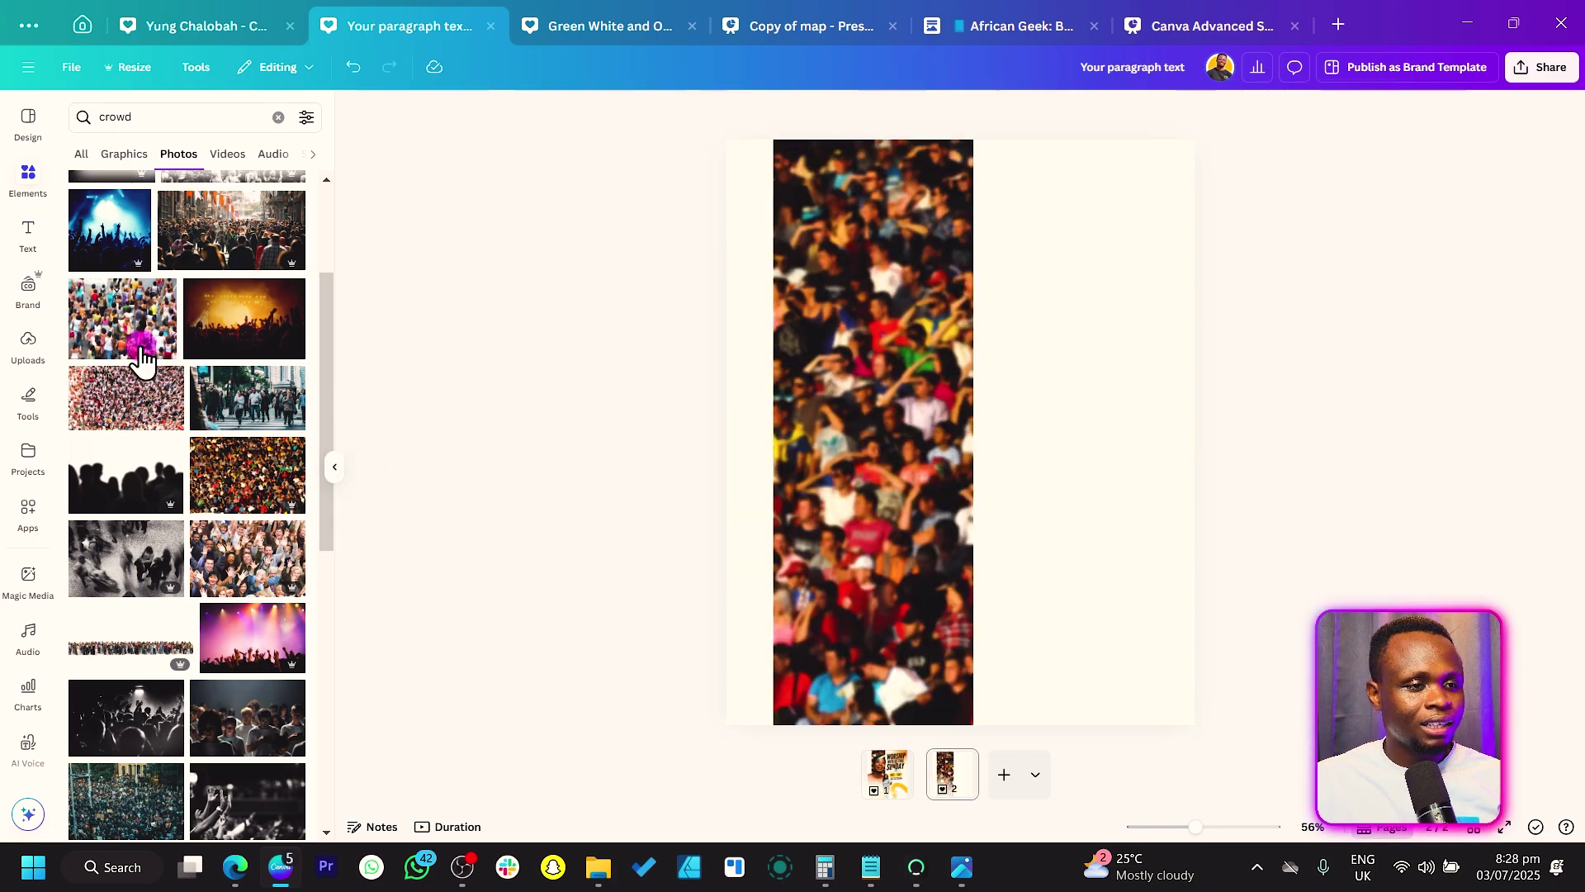
Step: Add the African-print dress photo from Recently used elements to the page
scroll(201, 275, up, 5)
click(279, 116)
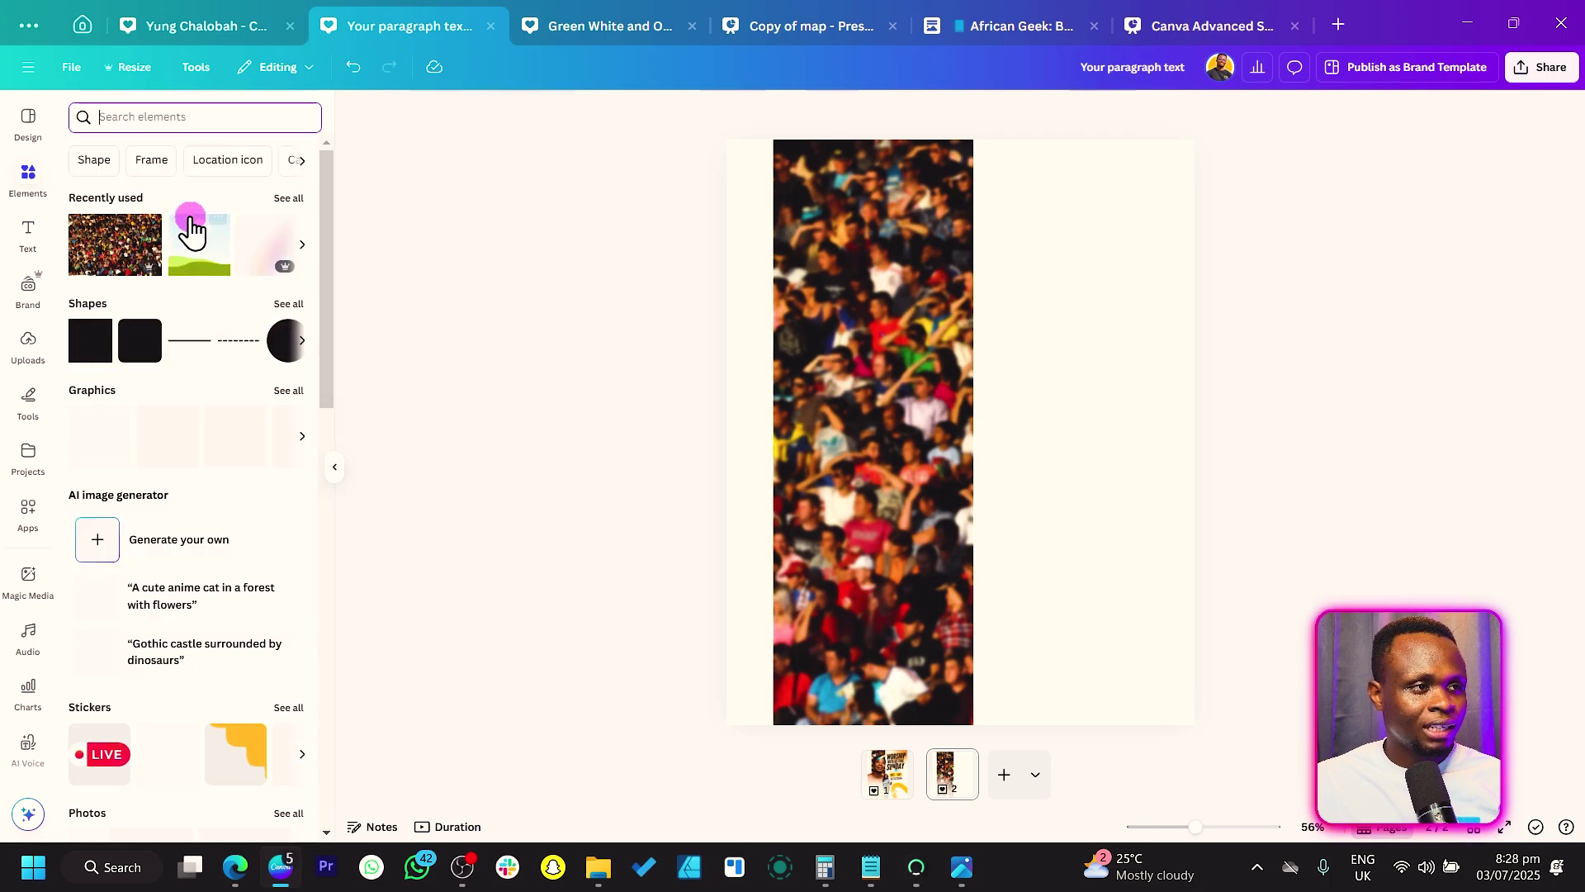
click(289, 202)
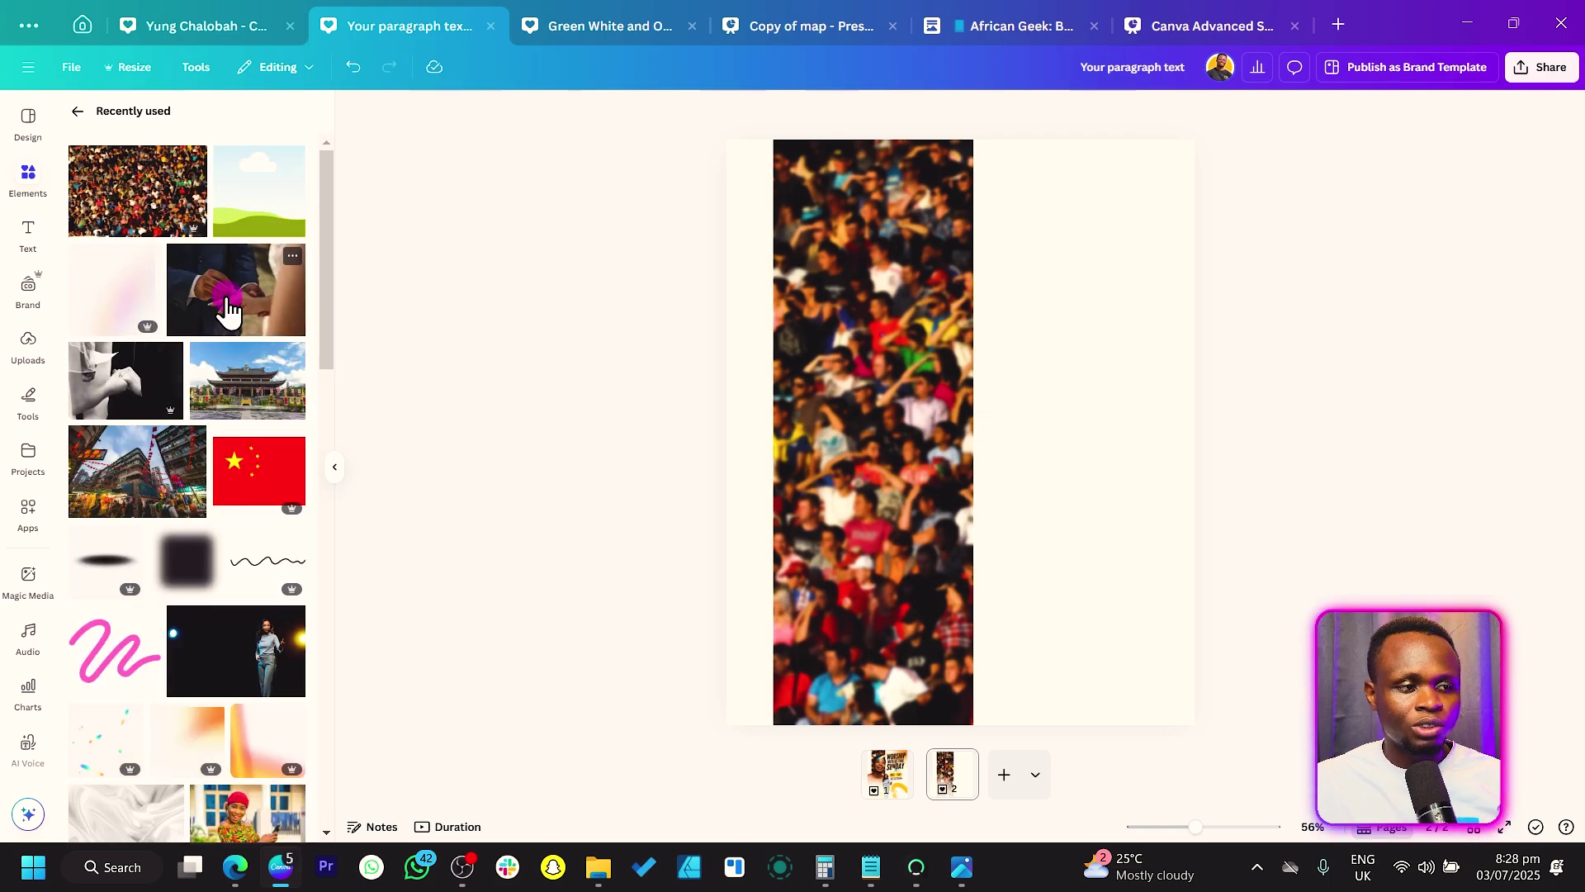
scroll(224, 312, down, 3)
scroll(225, 302, down, 4)
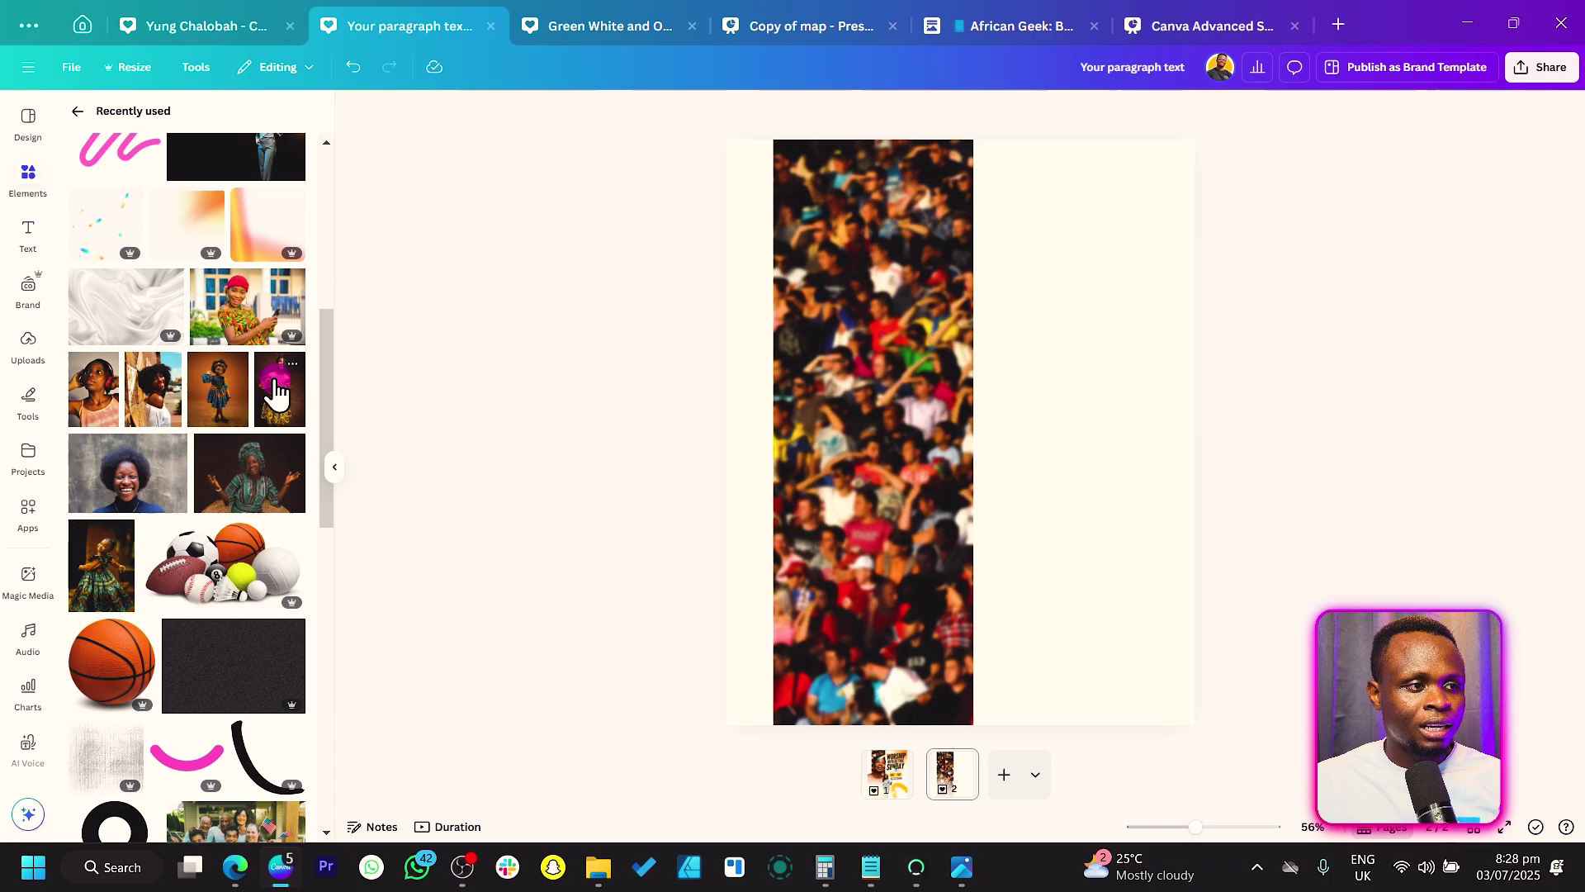
mouse_move(277, 382)
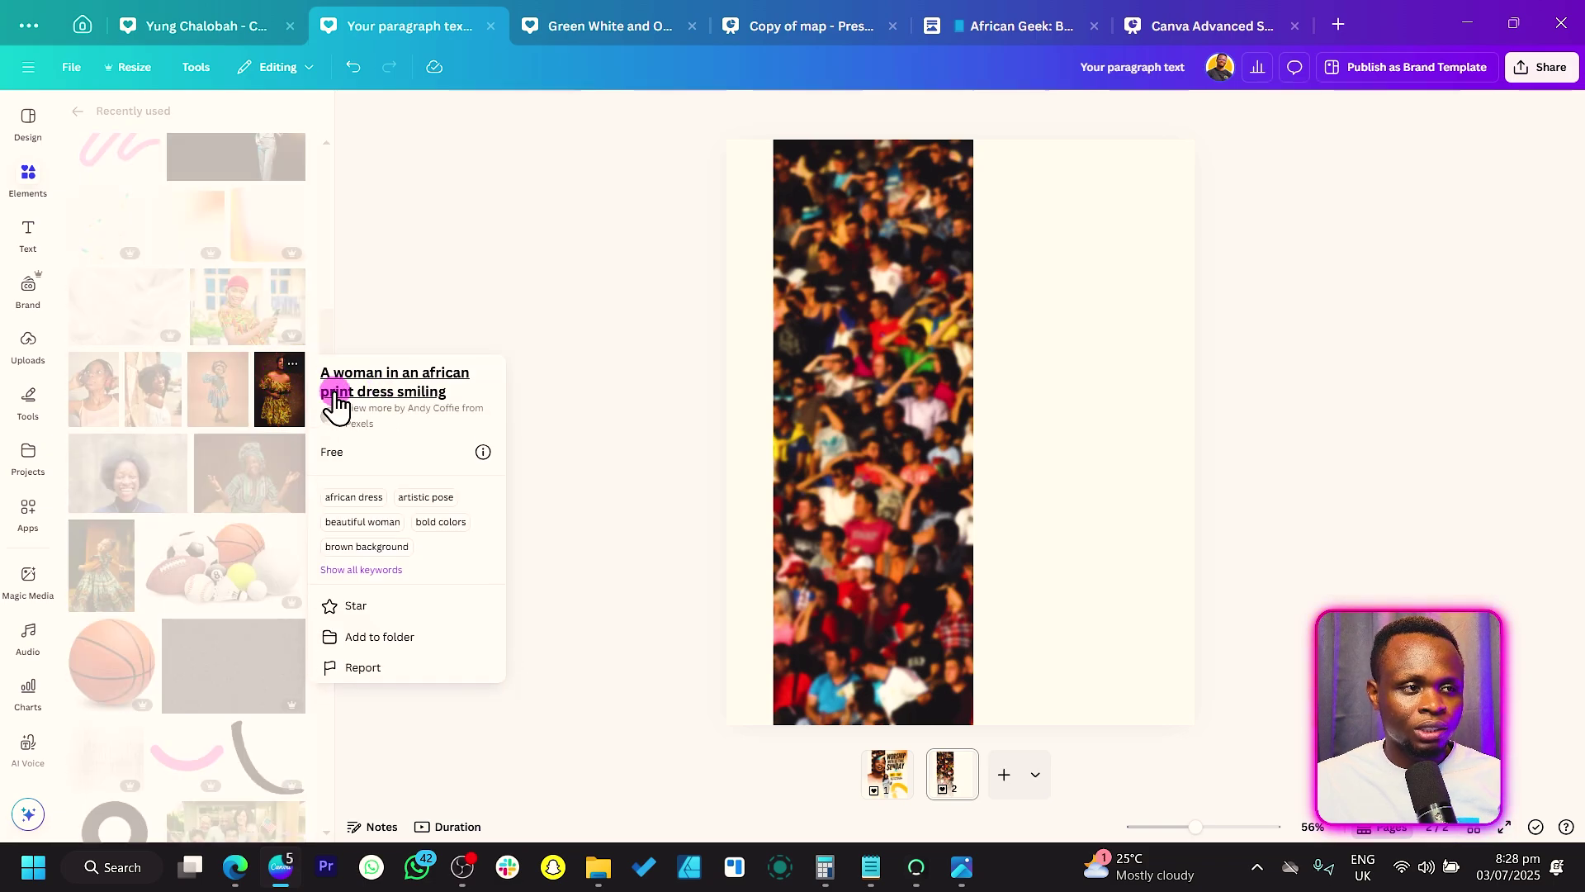
click(276, 395)
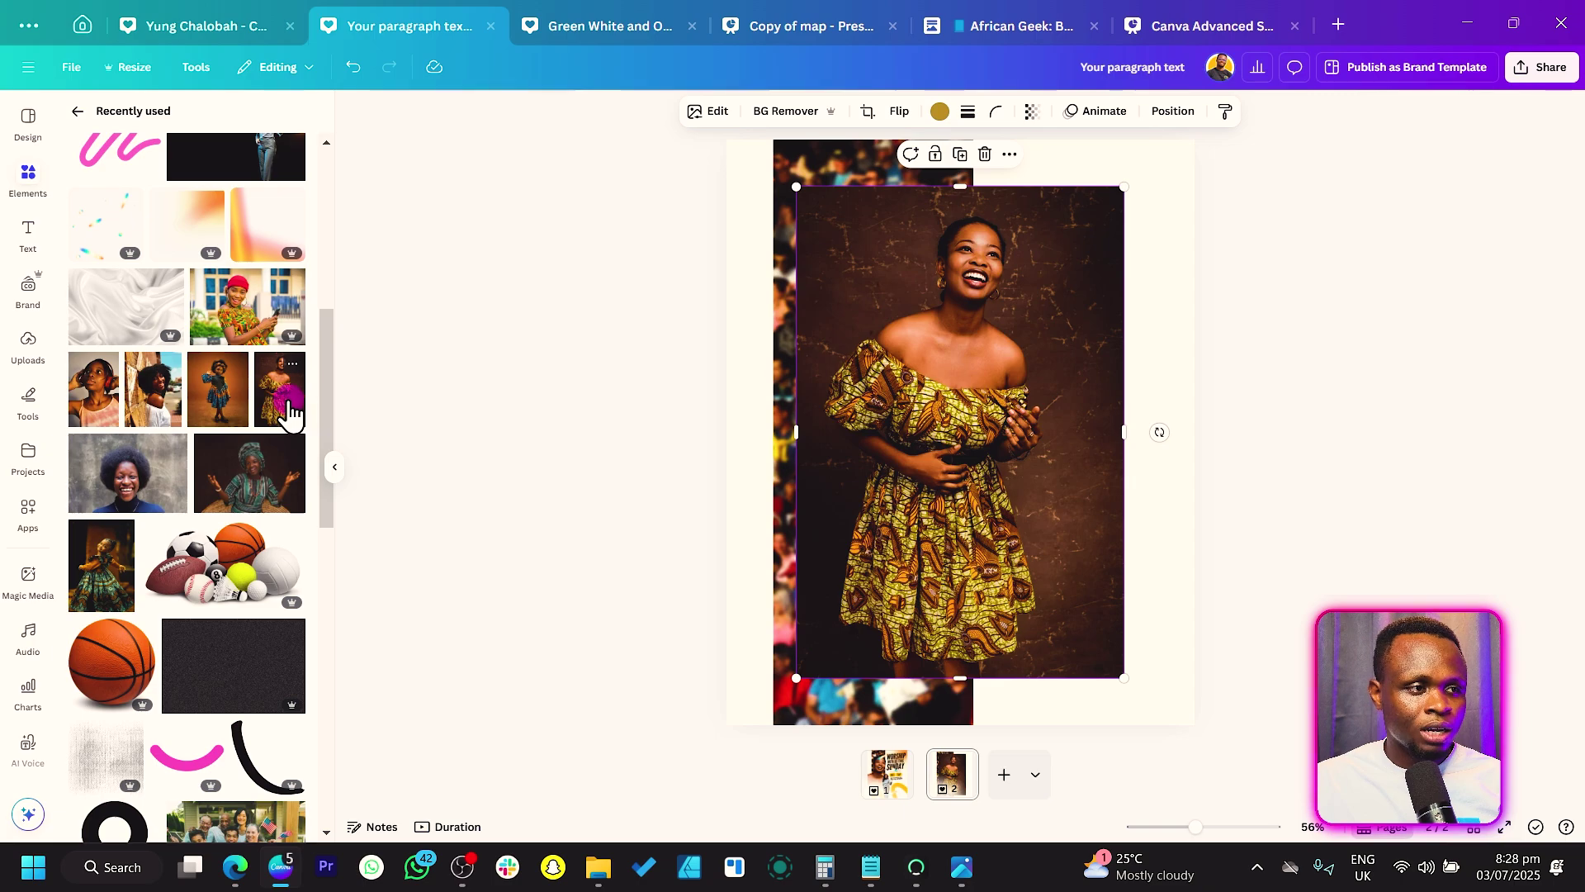
mouse_move(289, 399)
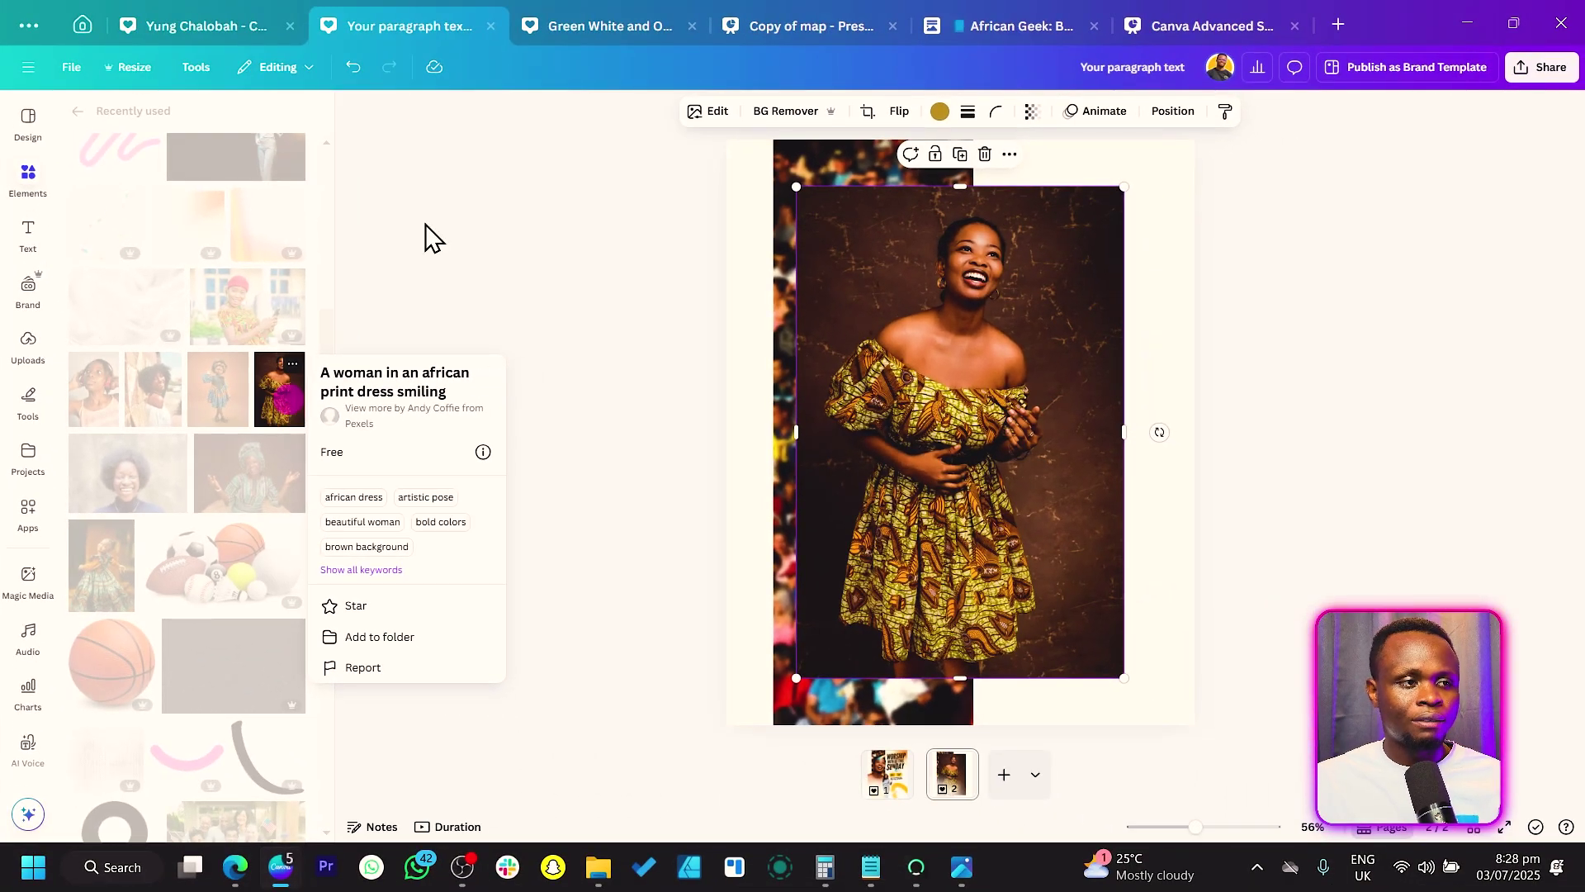
click(983, 71)
Step: Search 'african lady smiling' and replace the page photo with a chosen result
scroll(152, 245, up, 10)
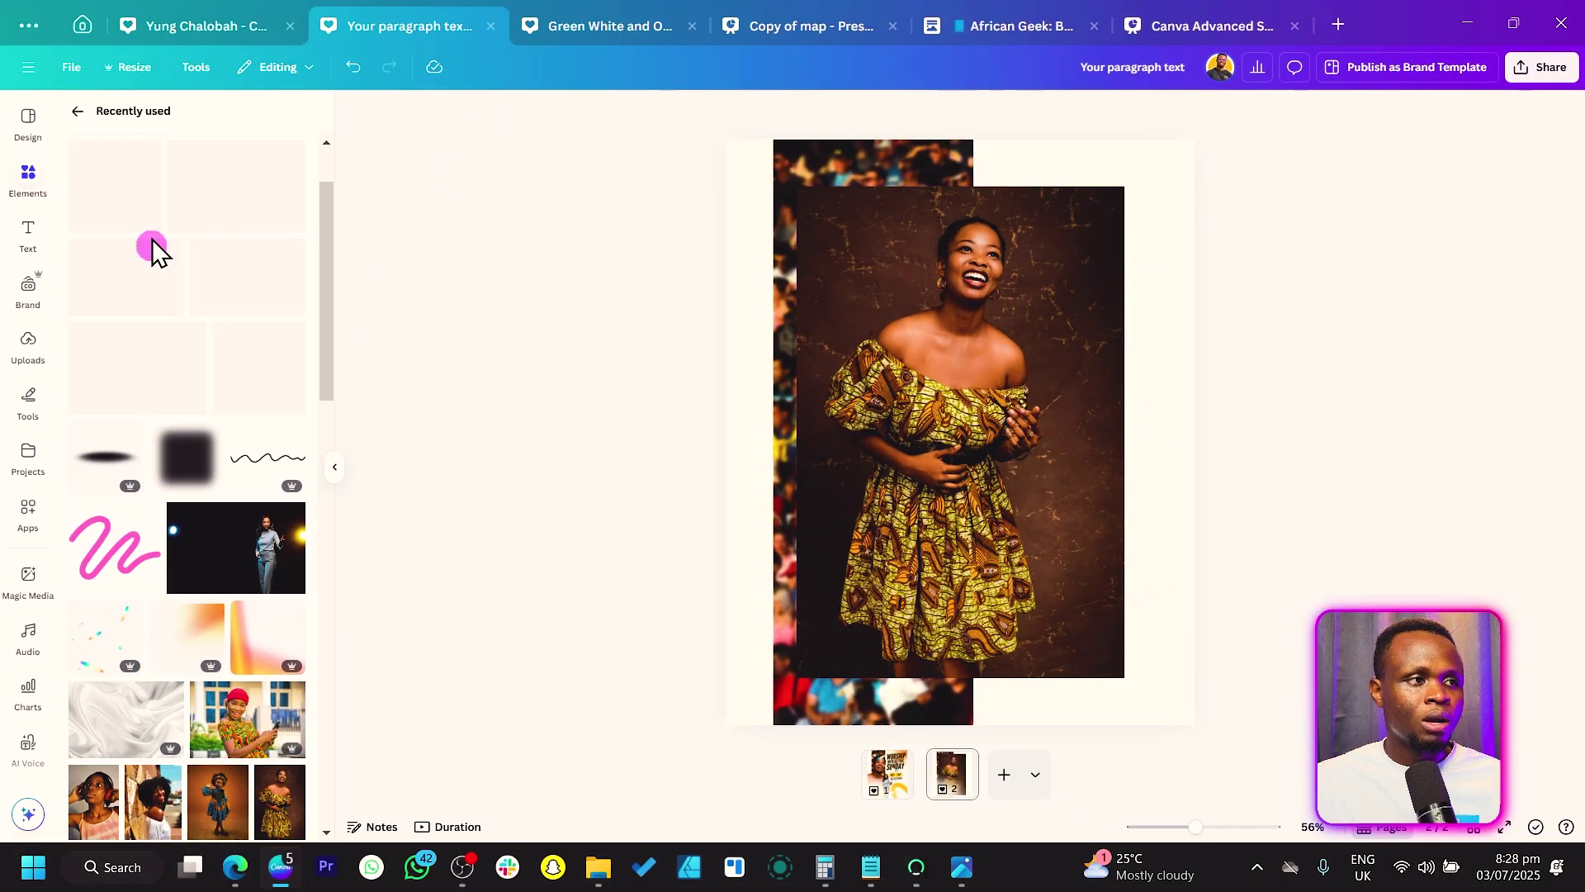
click(96, 113)
click(181, 118)
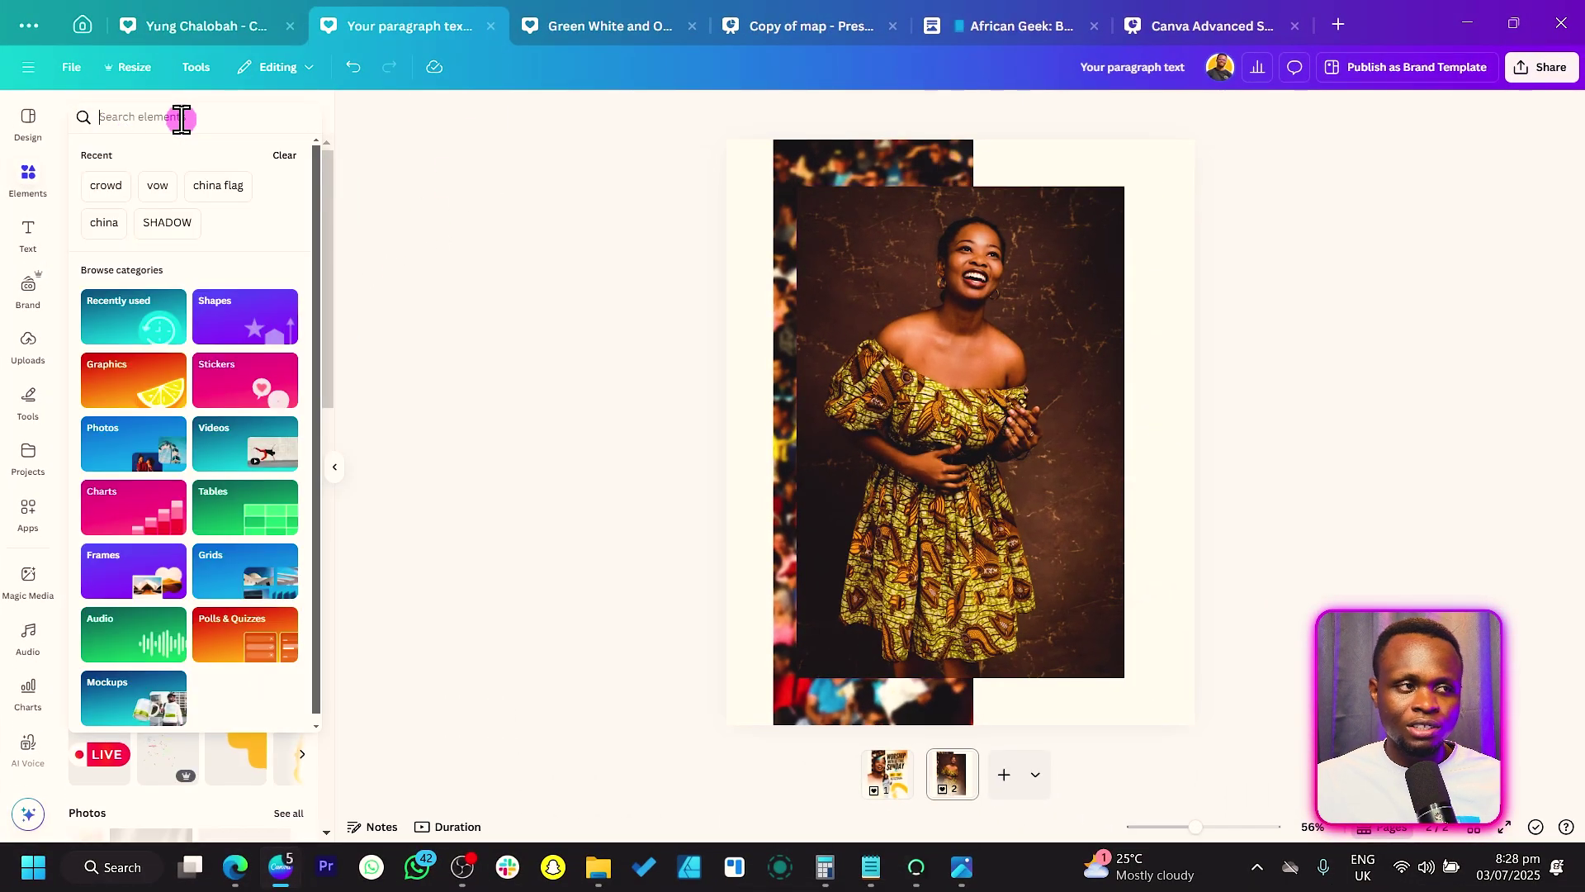
text(african)
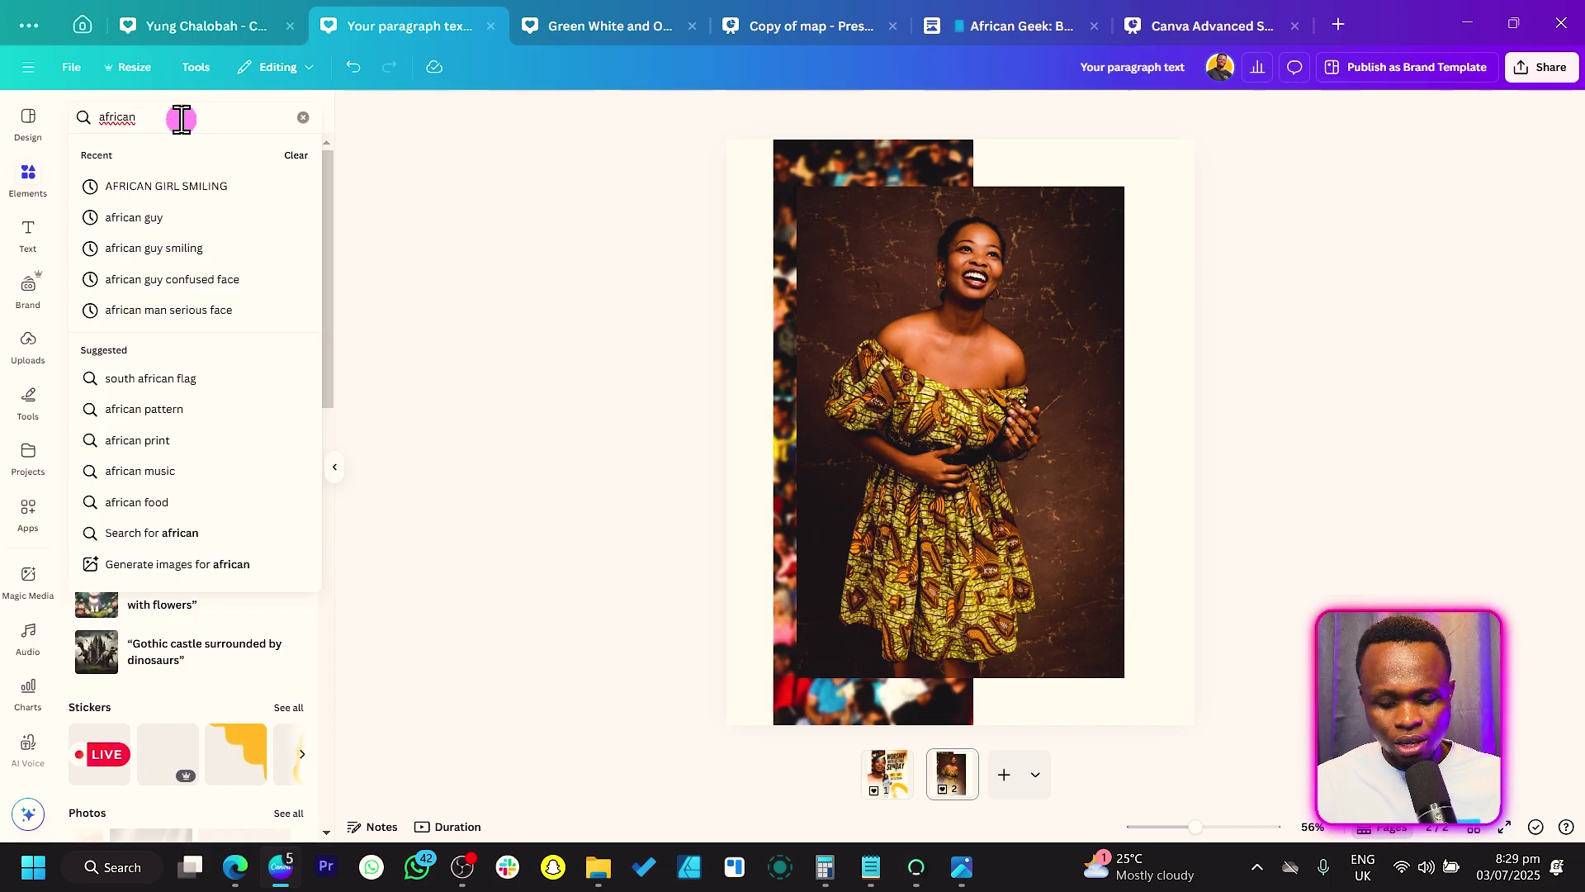
text( lady smiling)
key(Return)
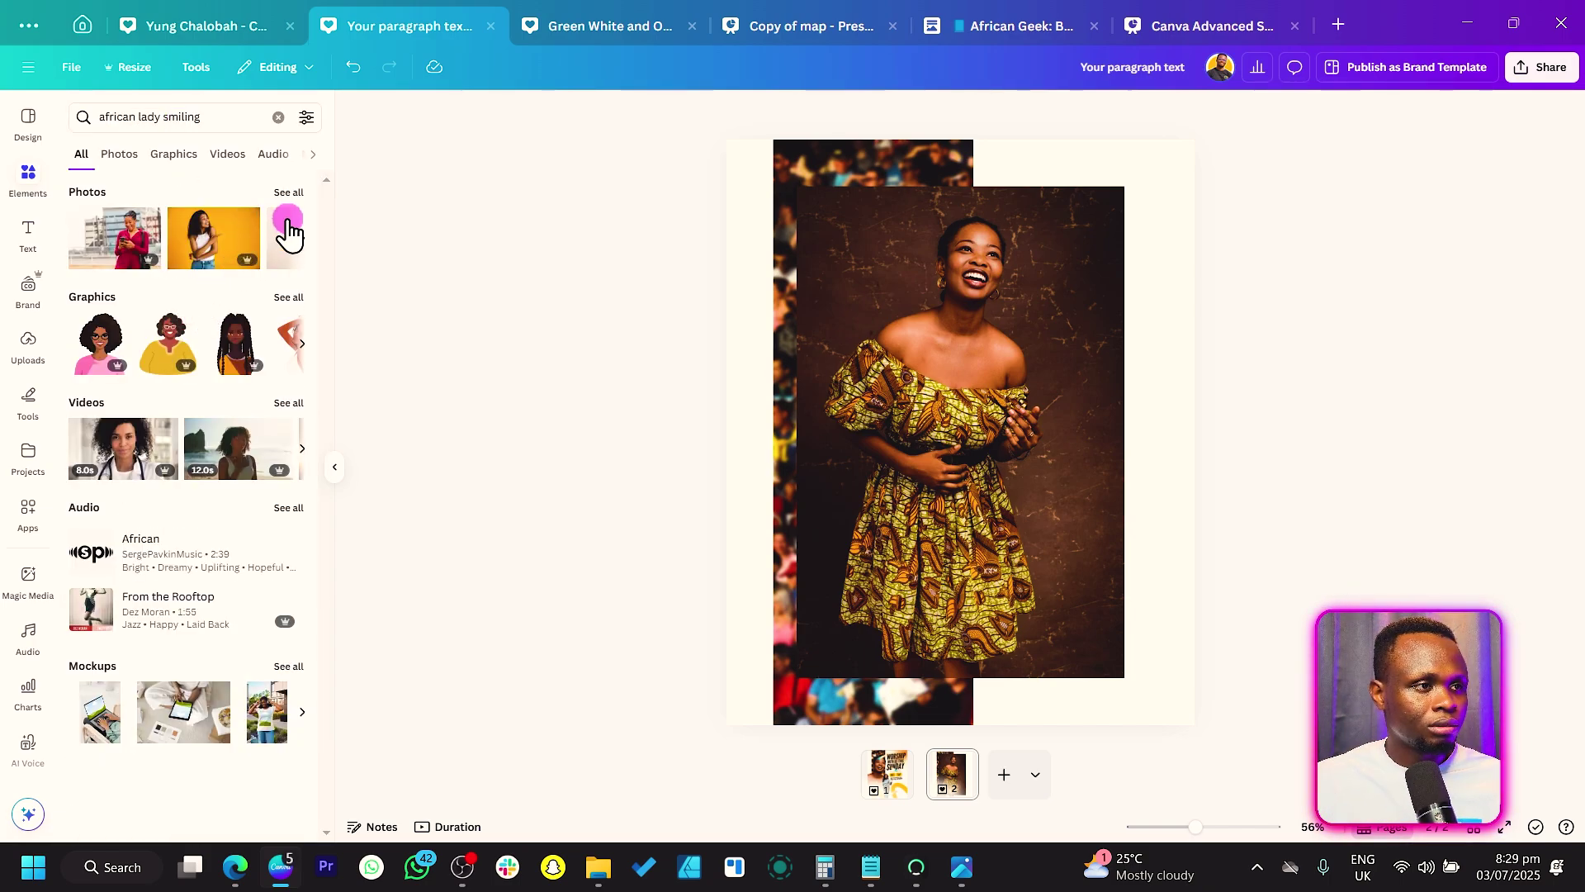
click(289, 195)
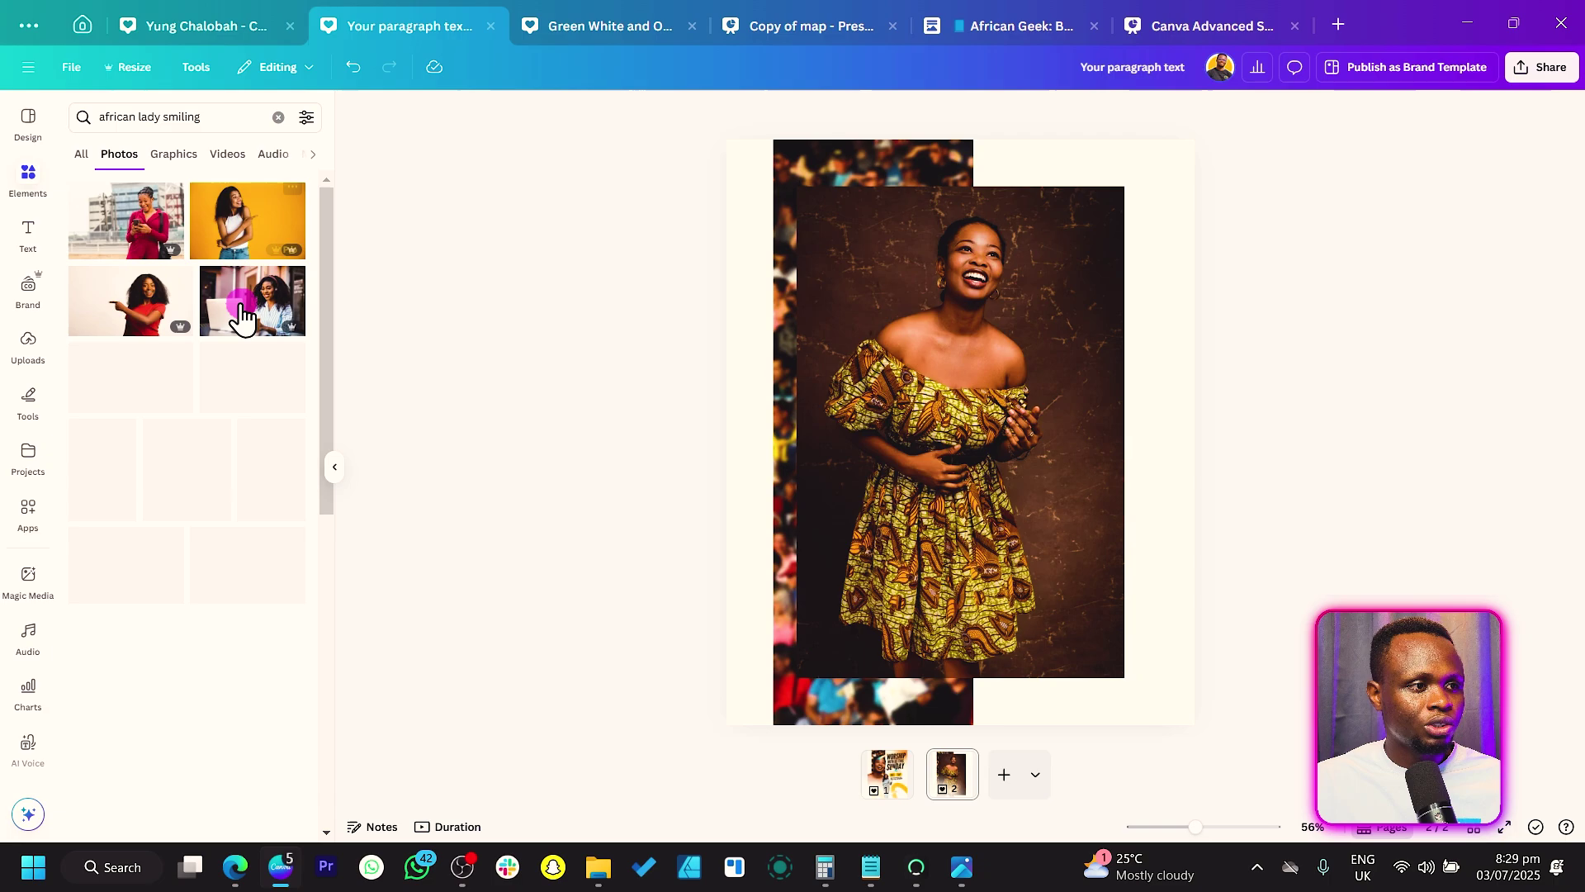
scroll(237, 346, down, 10)
scroll(159, 487, down, 10)
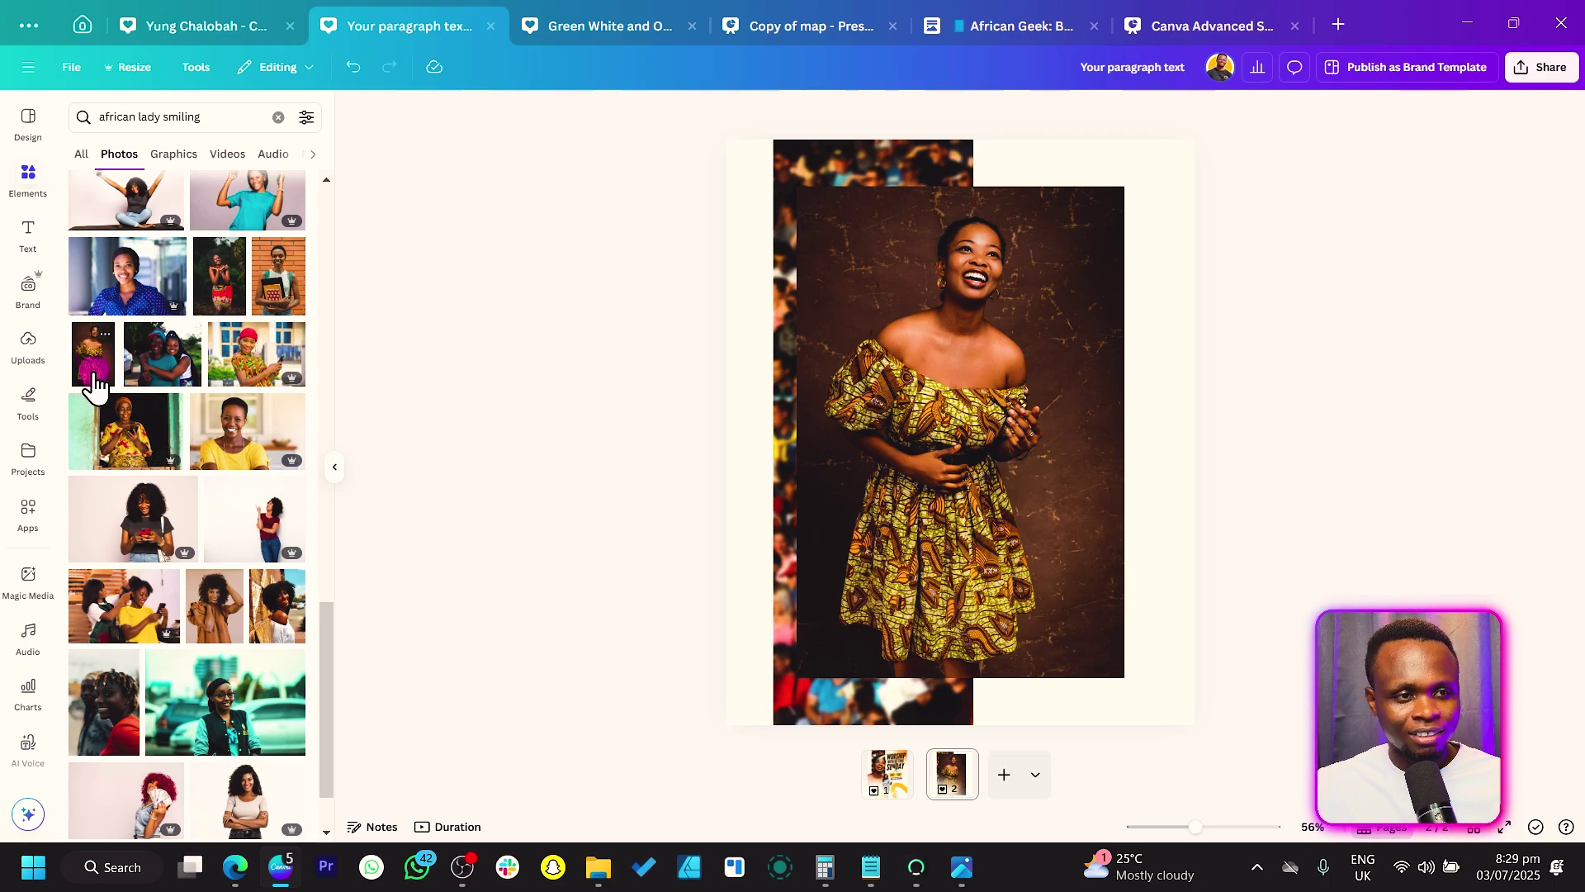
drag(94, 379, 1018, 407)
drag(1033, 329, 1033, 329)
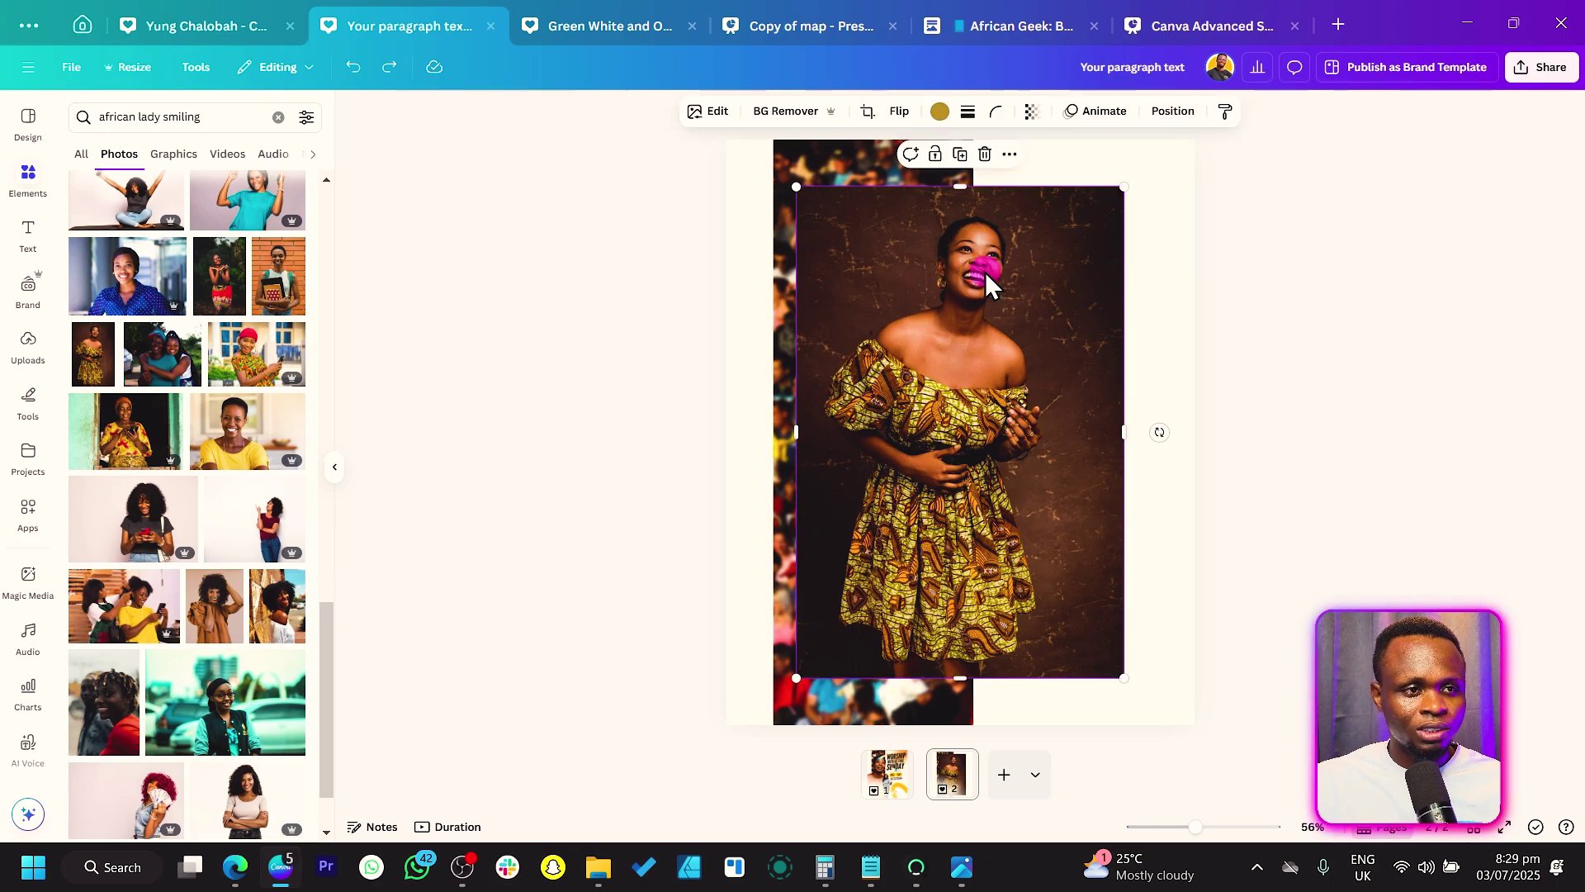
Step: Remove the woman photo's background, then crop and reposition the cut-out
click(805, 124)
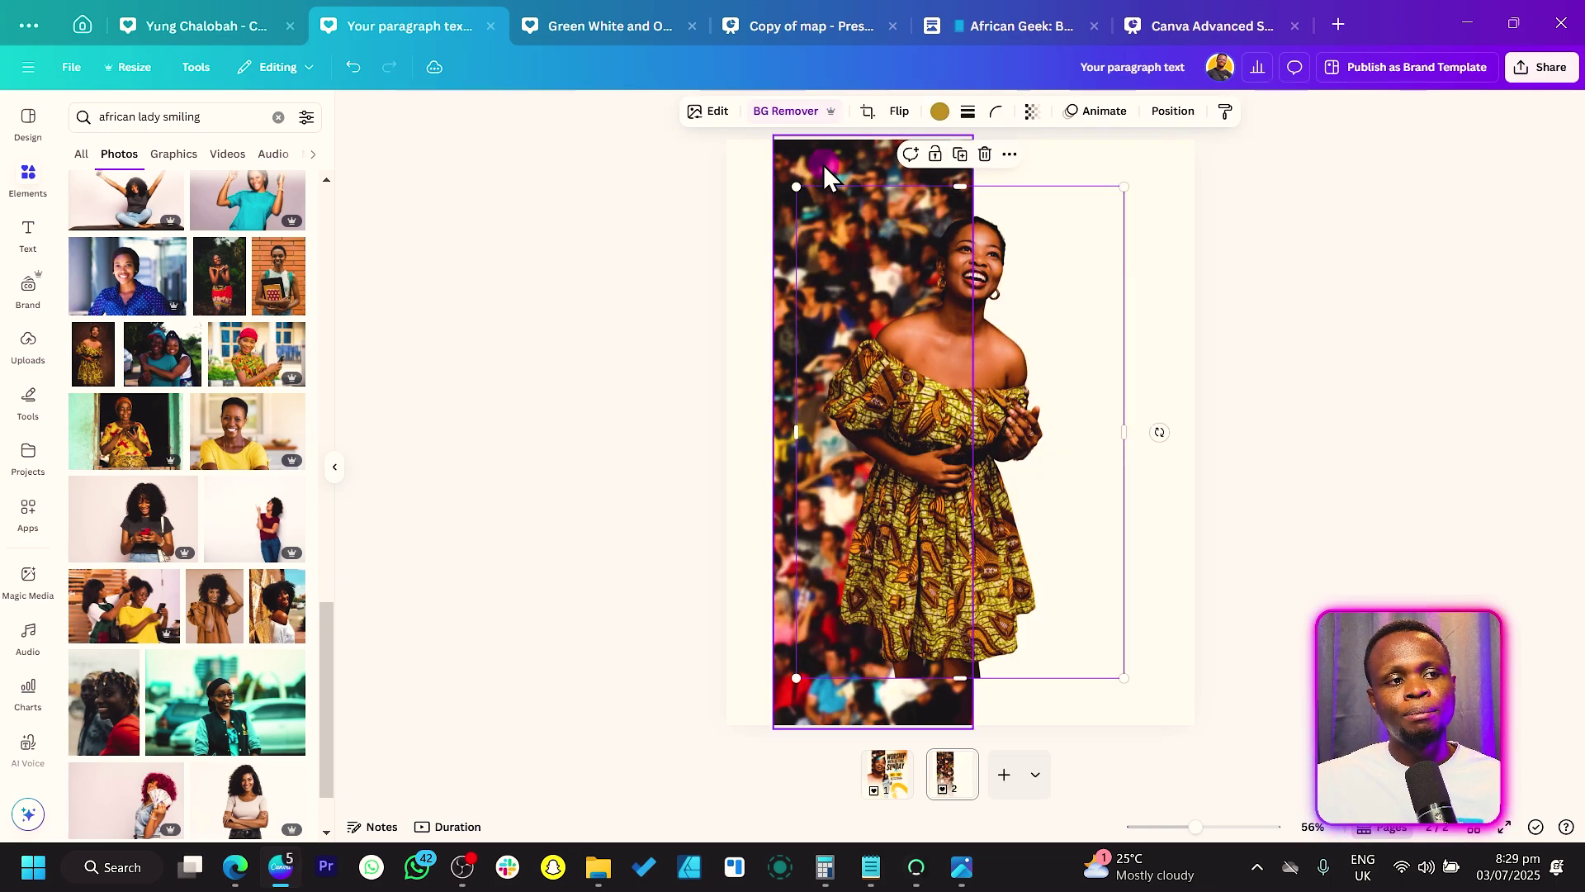
click(1014, 274)
drag(1052, 281, 1107, 269)
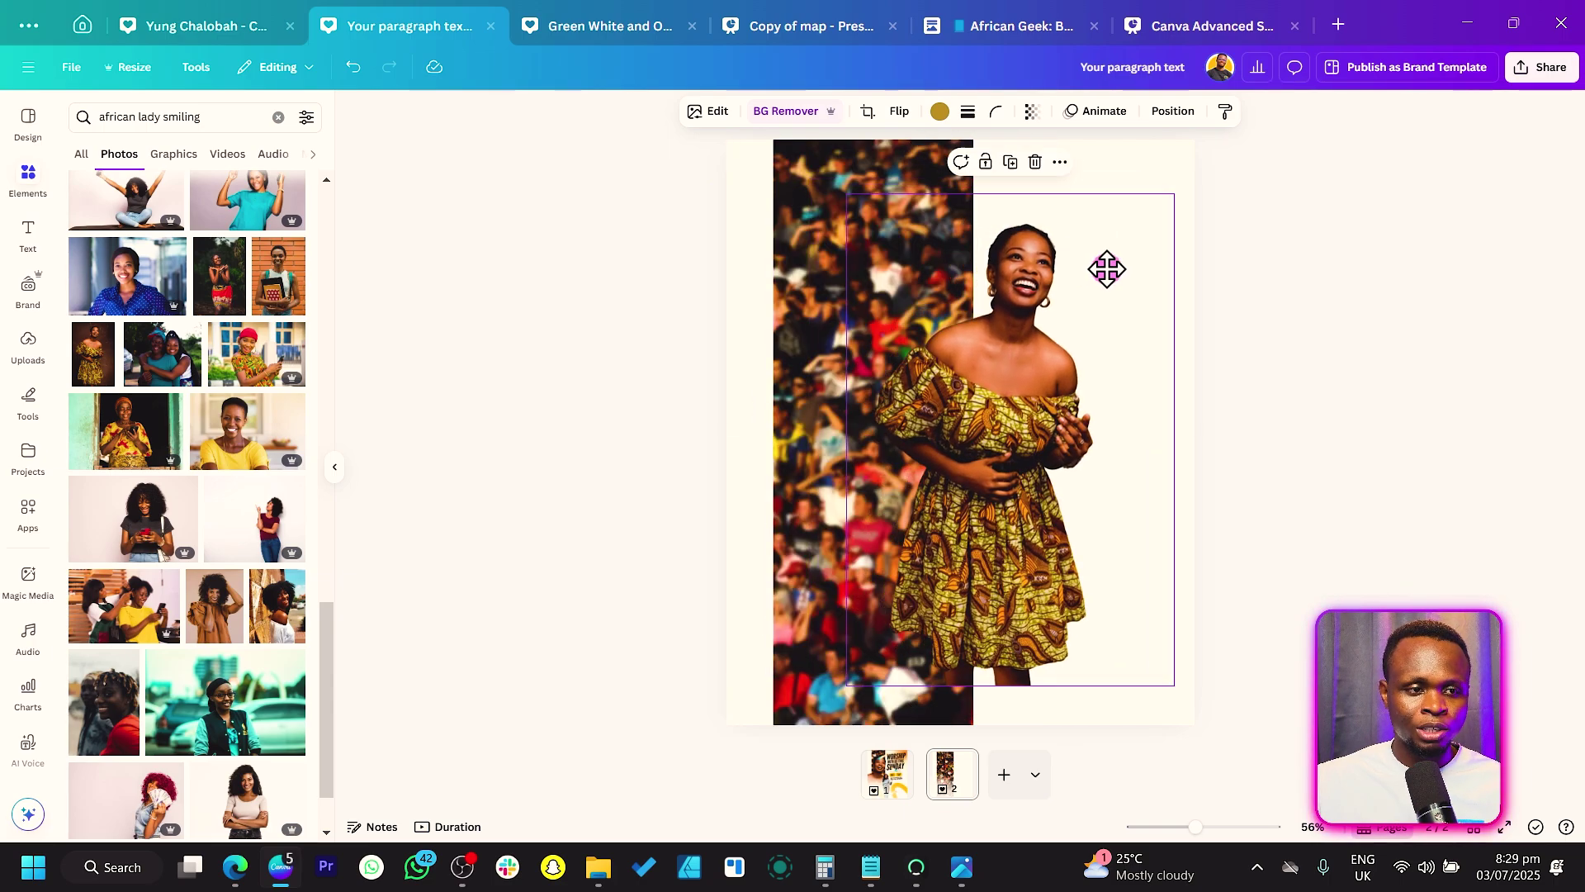
drag(993, 682, 1024, 495)
drag(1167, 364, 1118, 337)
mouse_move(861, 329)
mouse_down()
mouse_move(908, 364)
mouse_move(879, 347)
mouse_up()
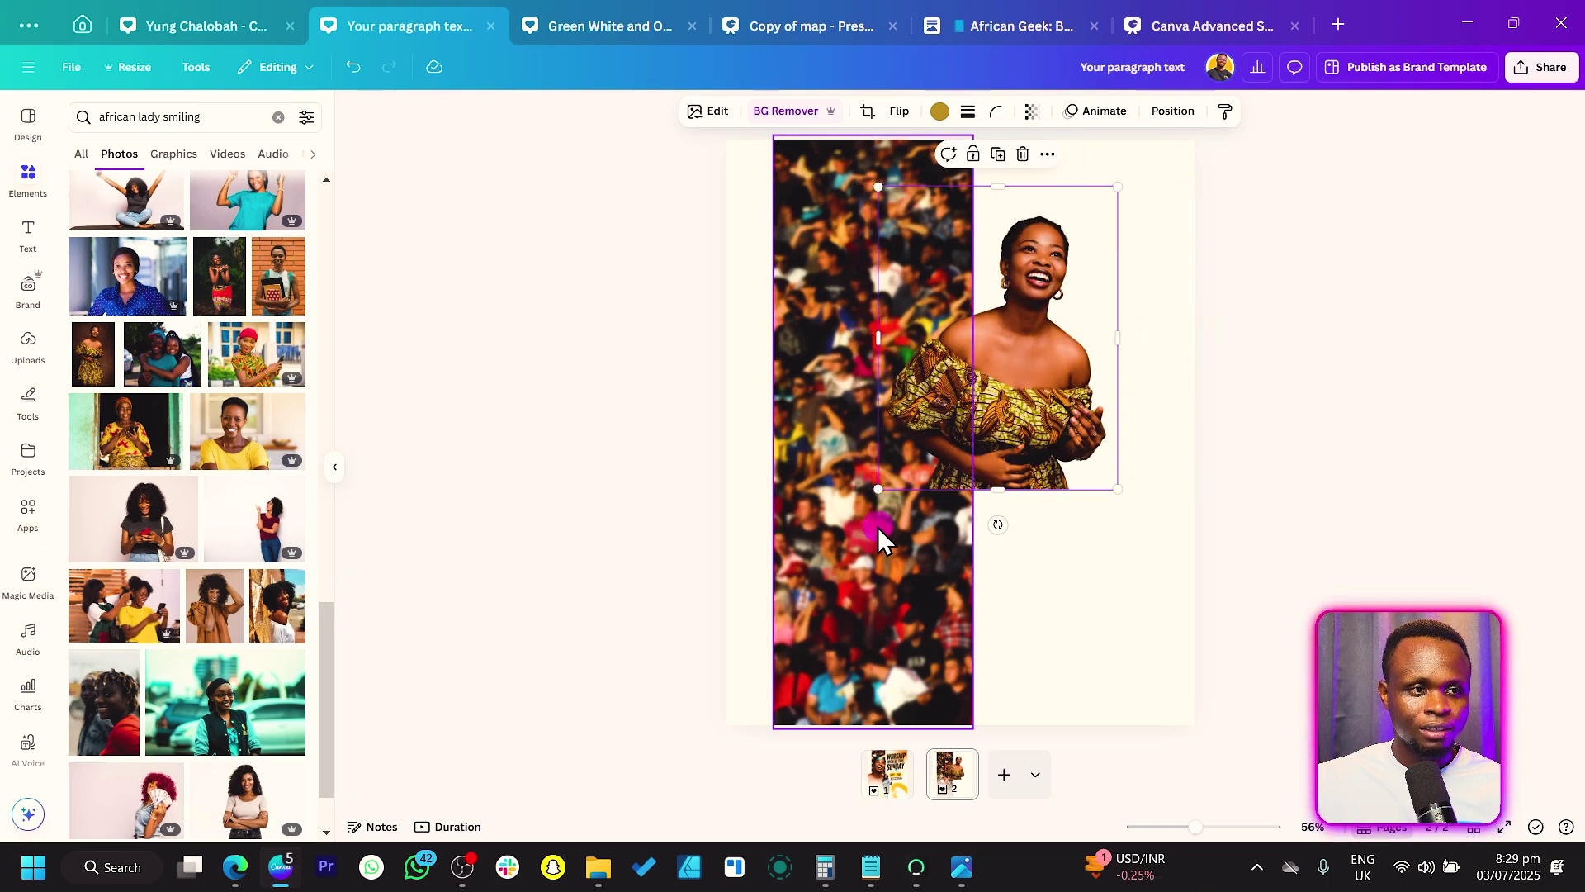
Step: Enlarge the cut-out woman, centre it, and extend it down to the page bottom
drag(878, 489, 782, 658)
drag(930, 570, 1016, 573)
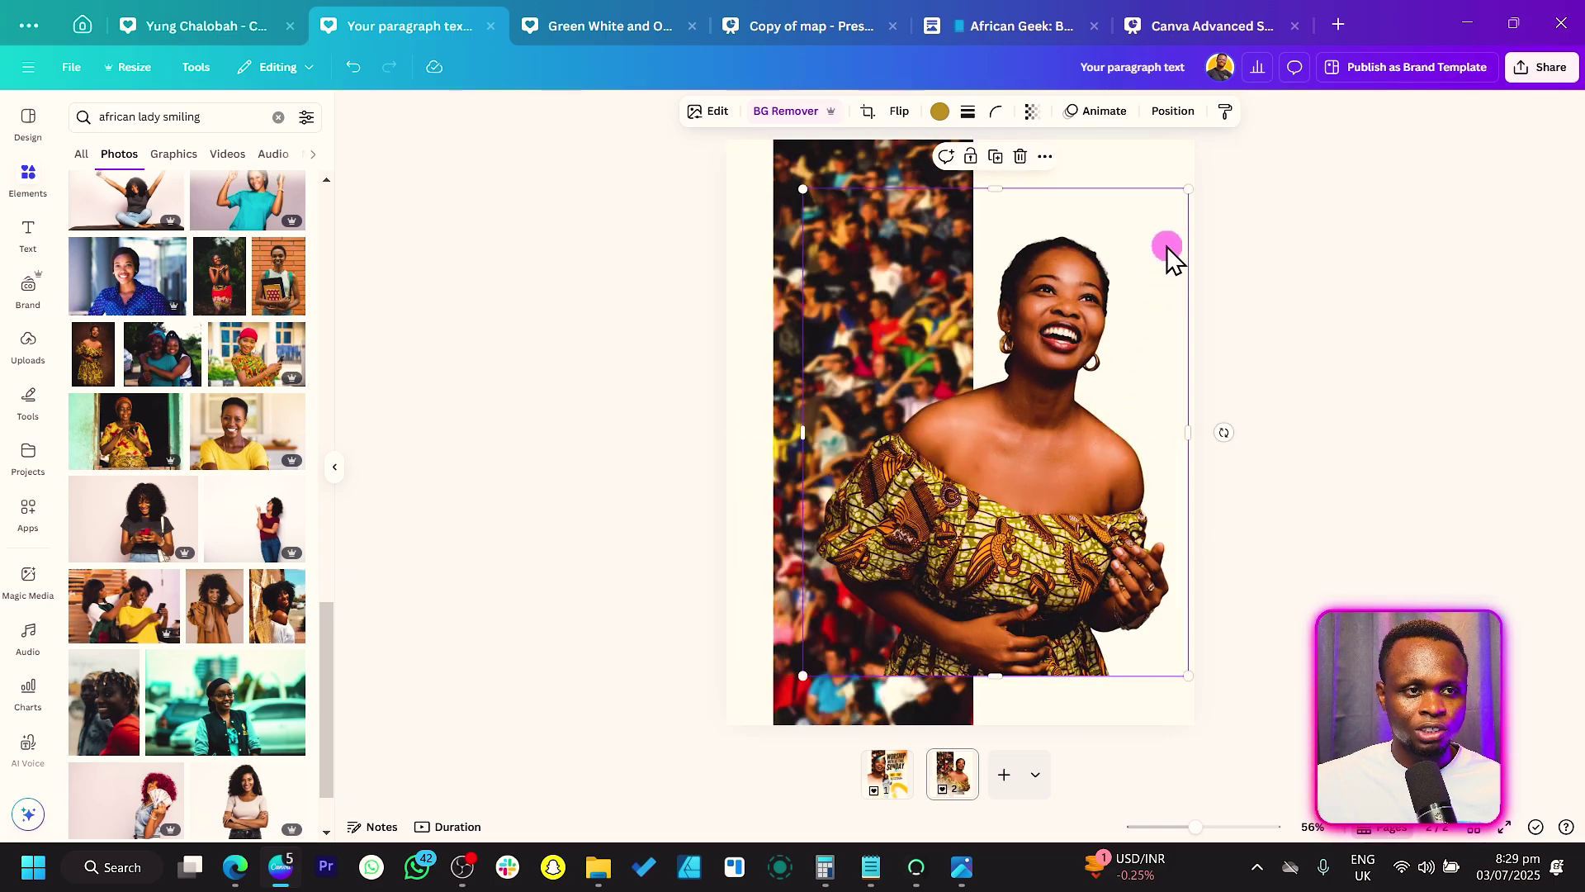
drag(1168, 248, 1054, 259)
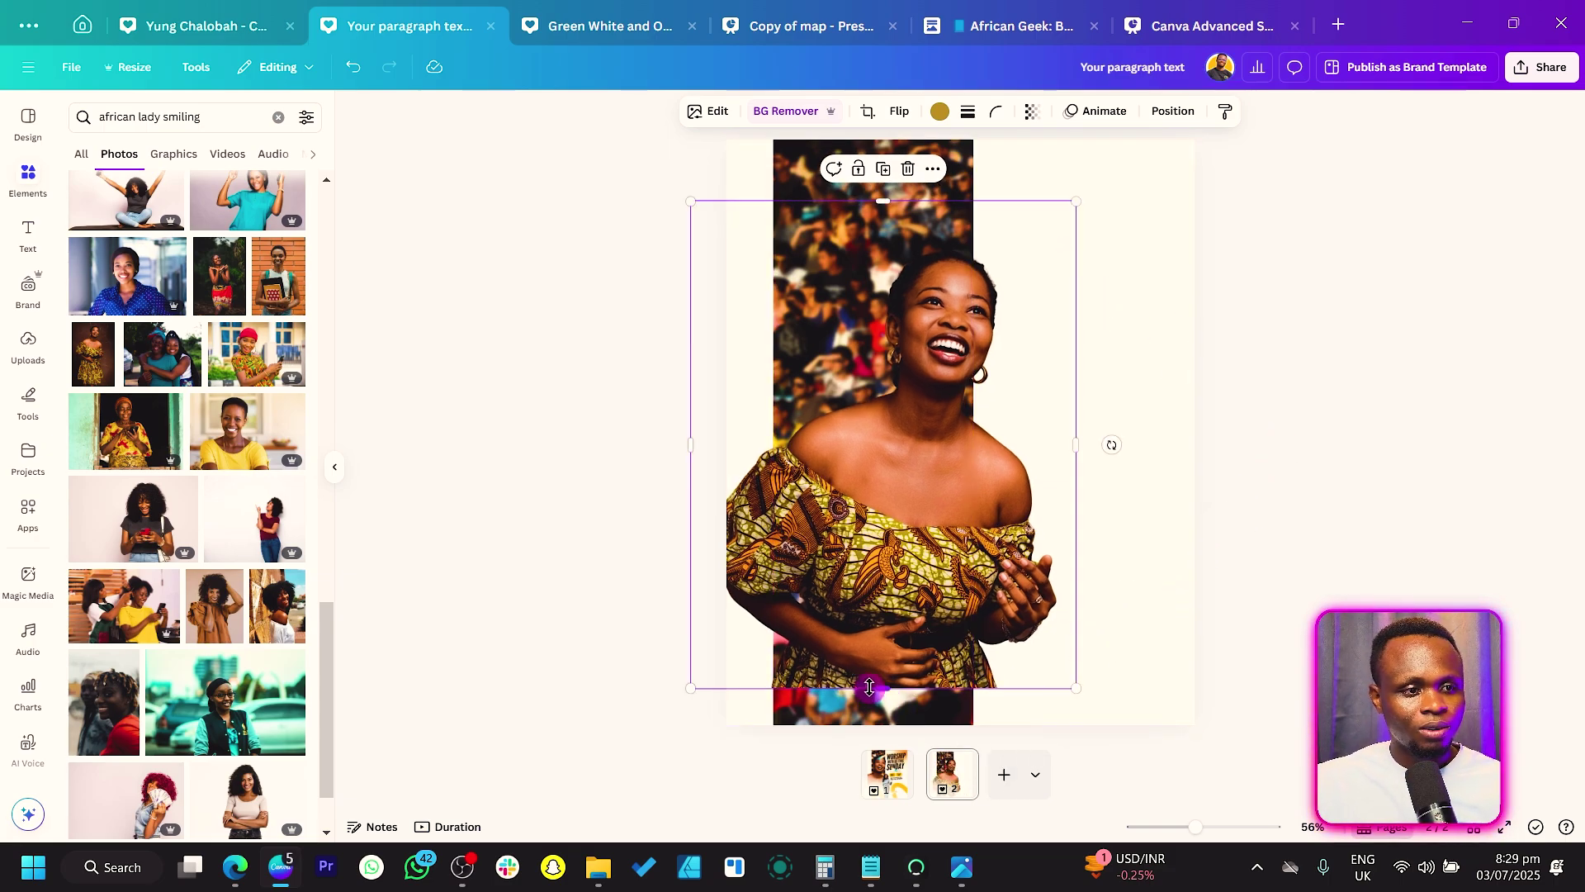
drag(877, 687, 866, 725)
click(621, 632)
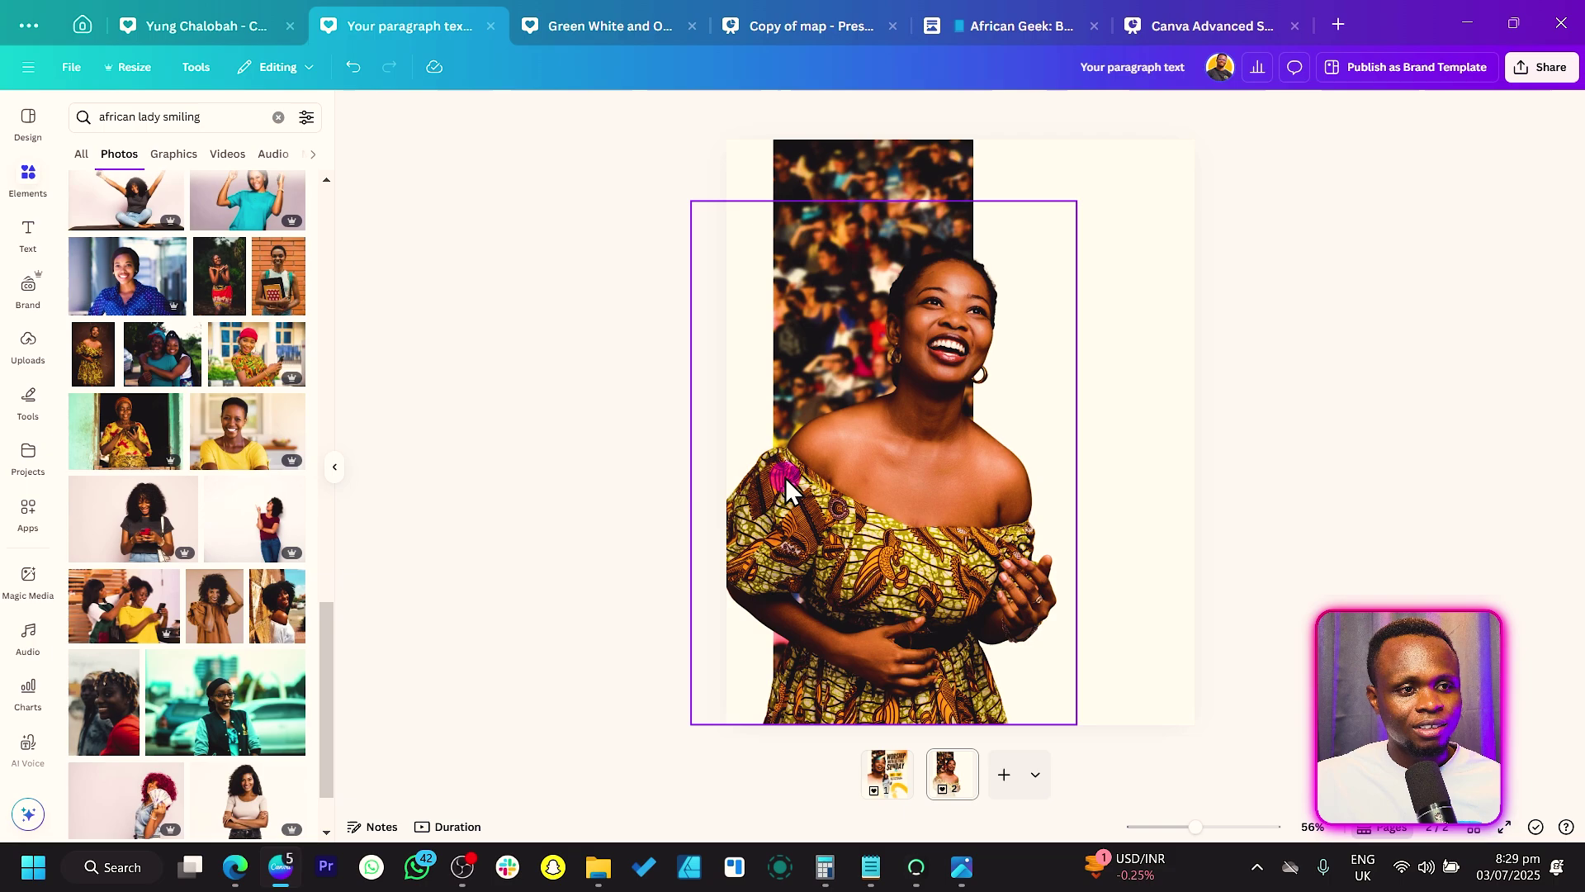
drag(1059, 224, 1048, 221)
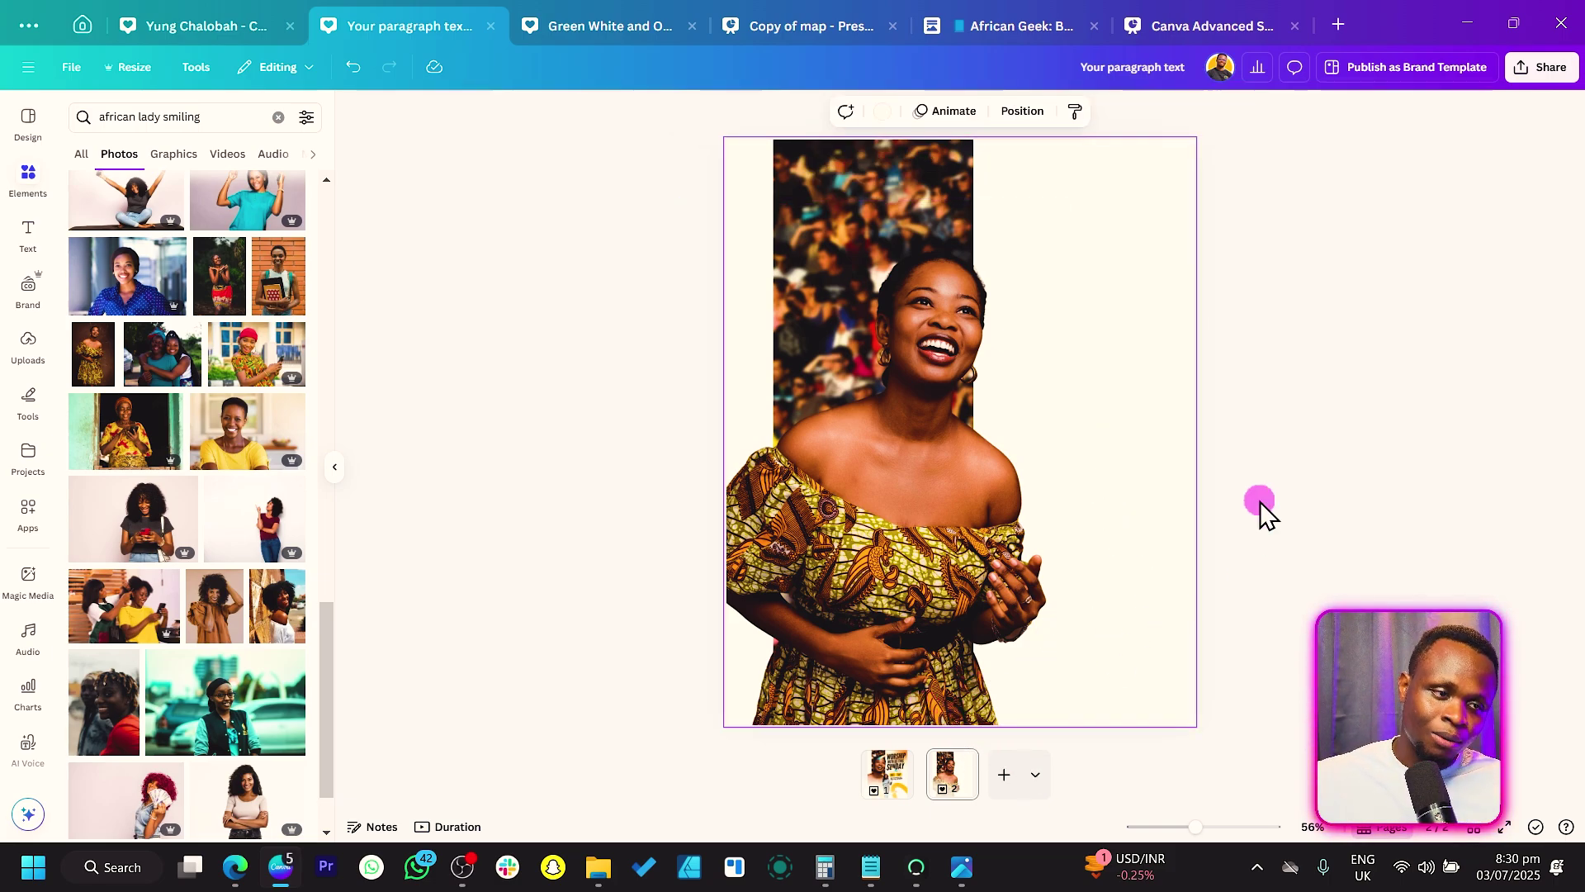
Step: Add a square with a gradient fill from light yellow to fully transparent #FFFDF3
key(r)
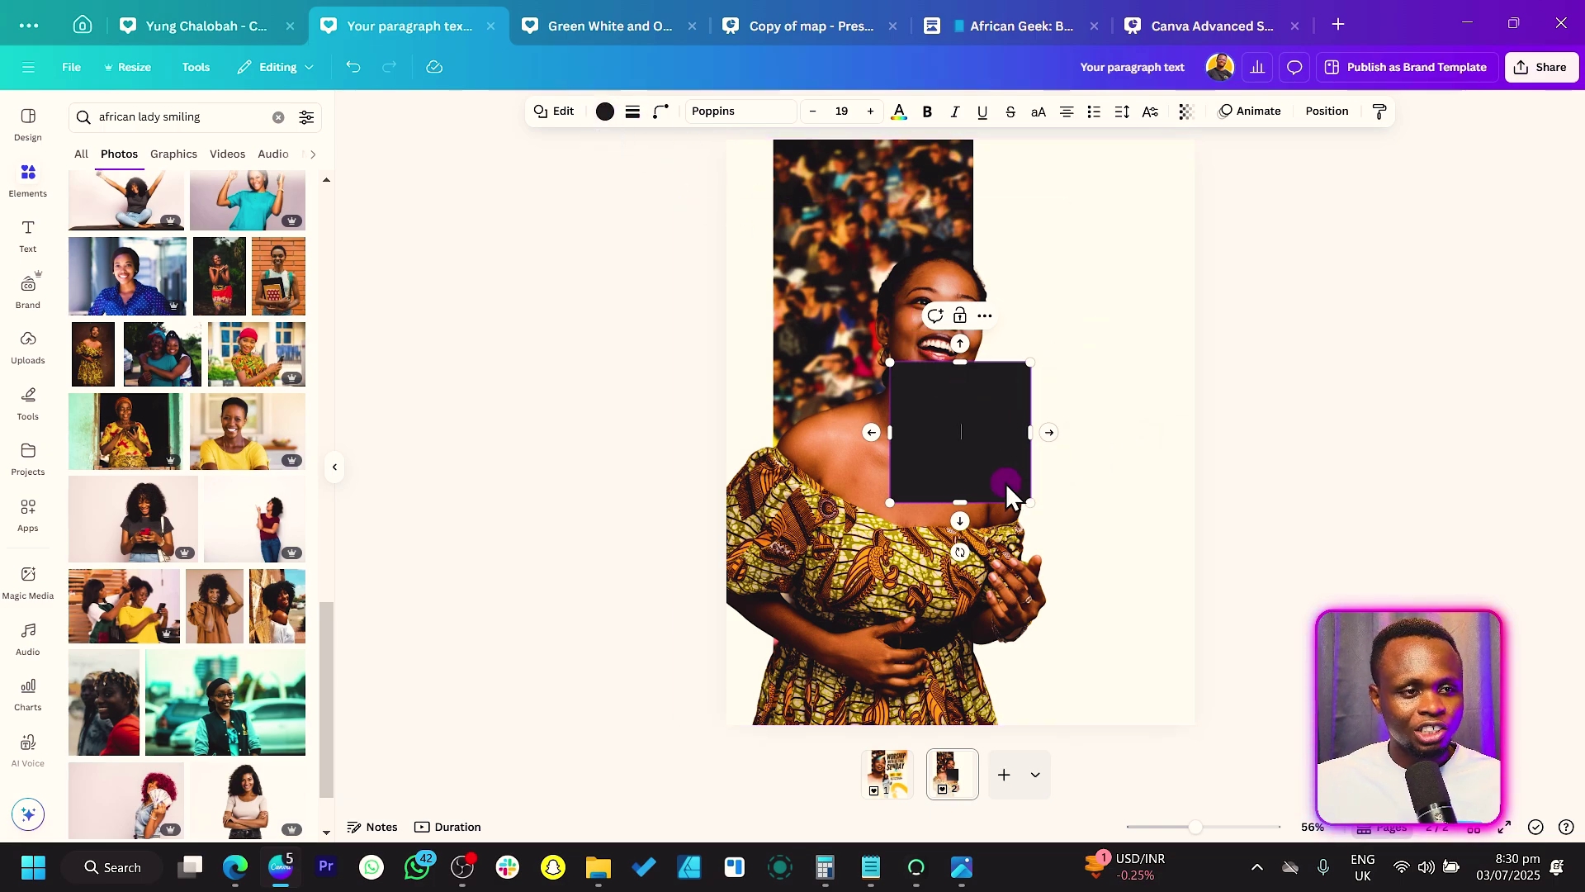
drag(1005, 476, 1079, 428)
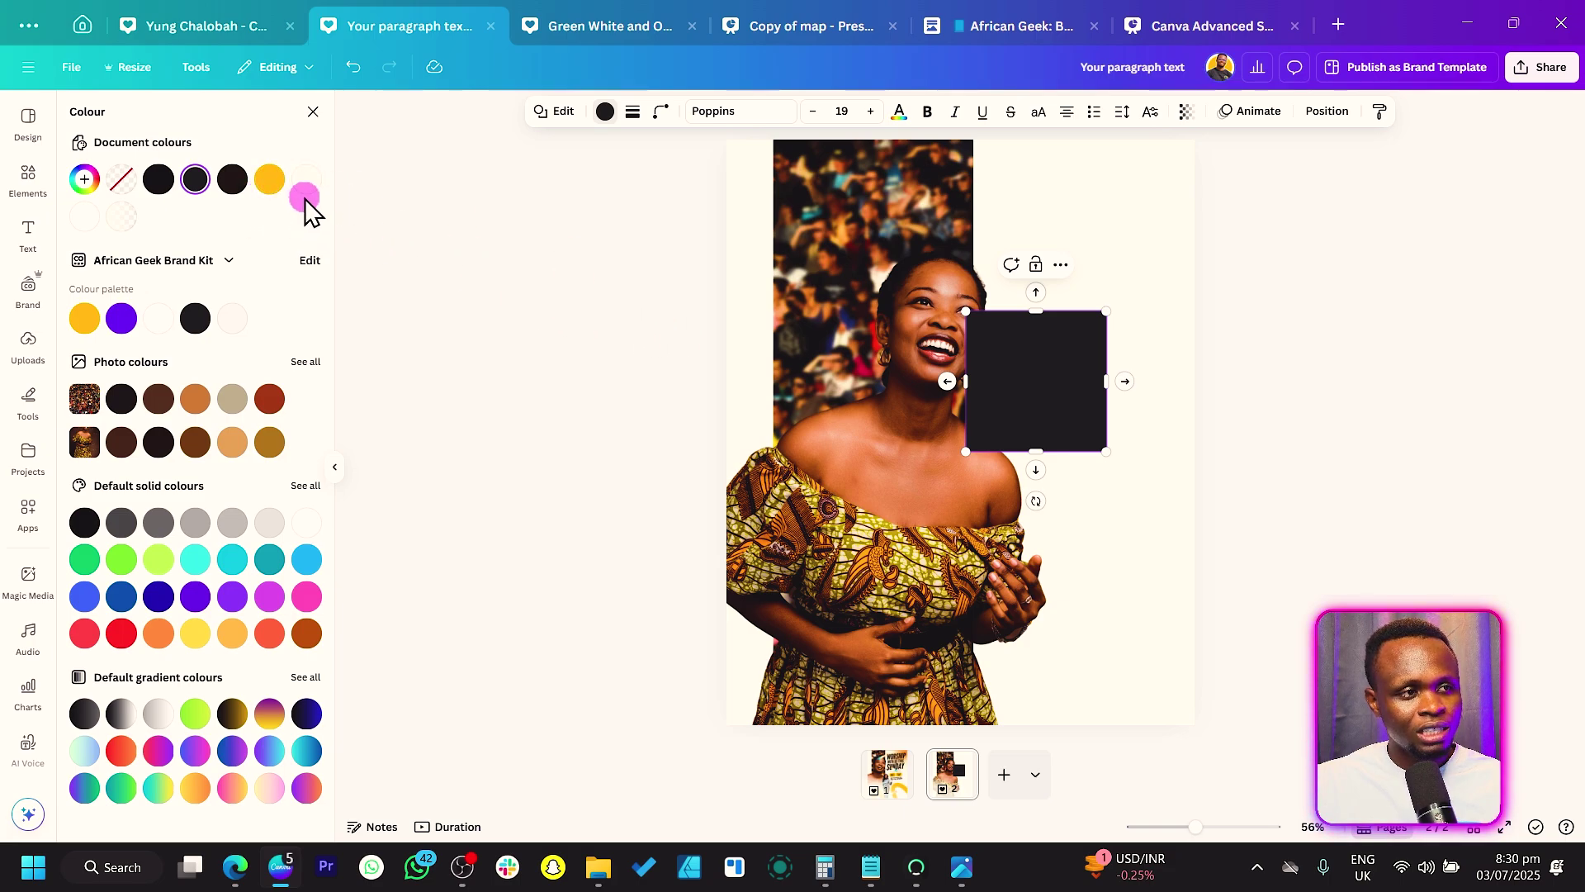
click(307, 180)
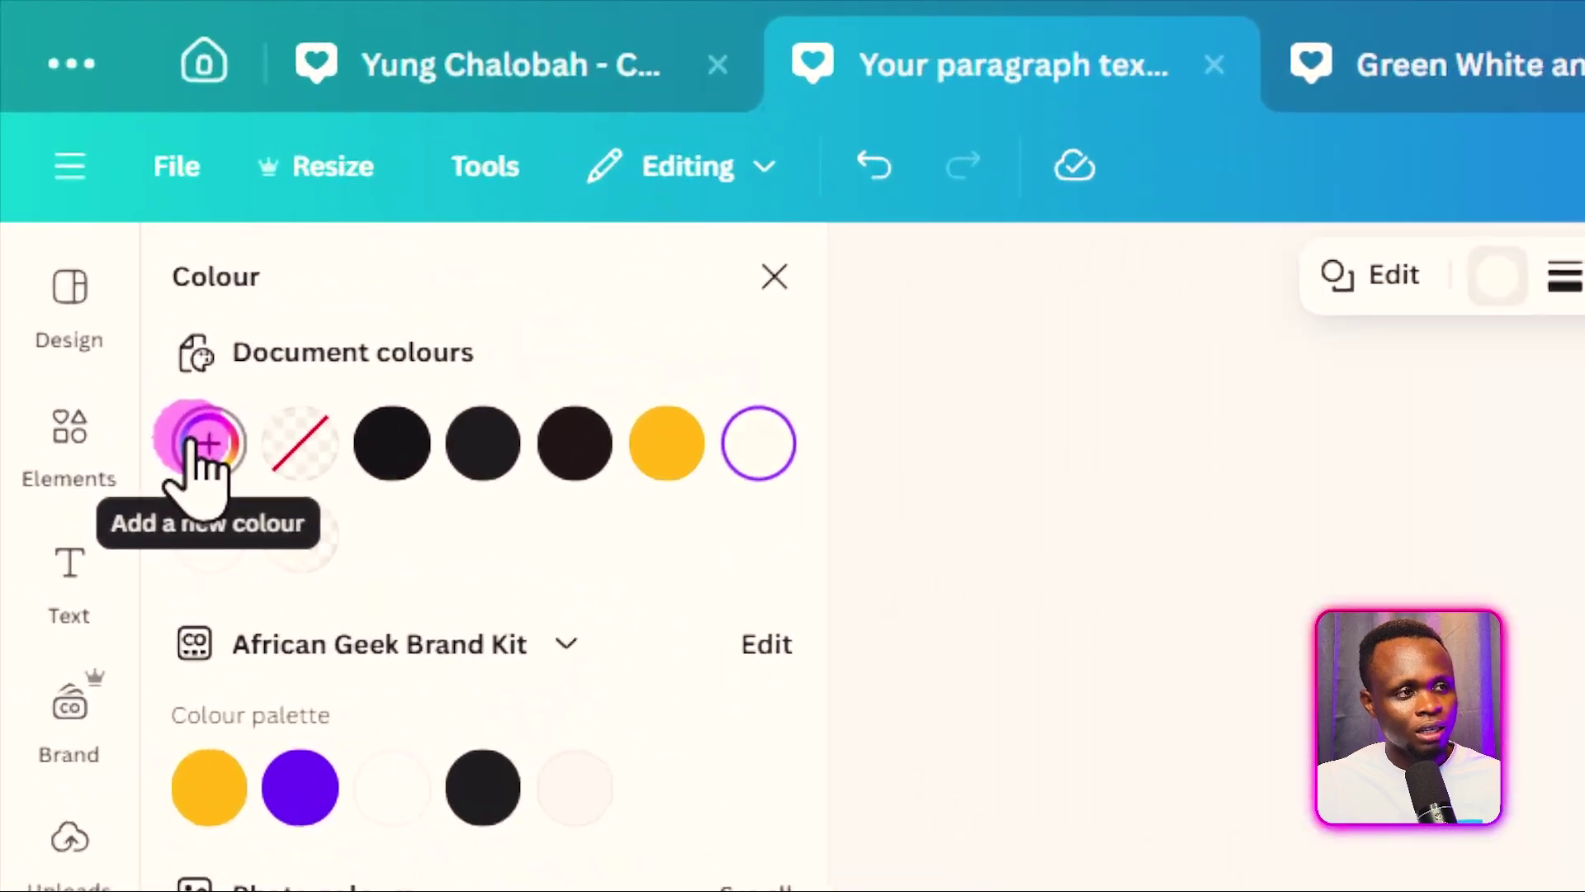
click(82, 180)
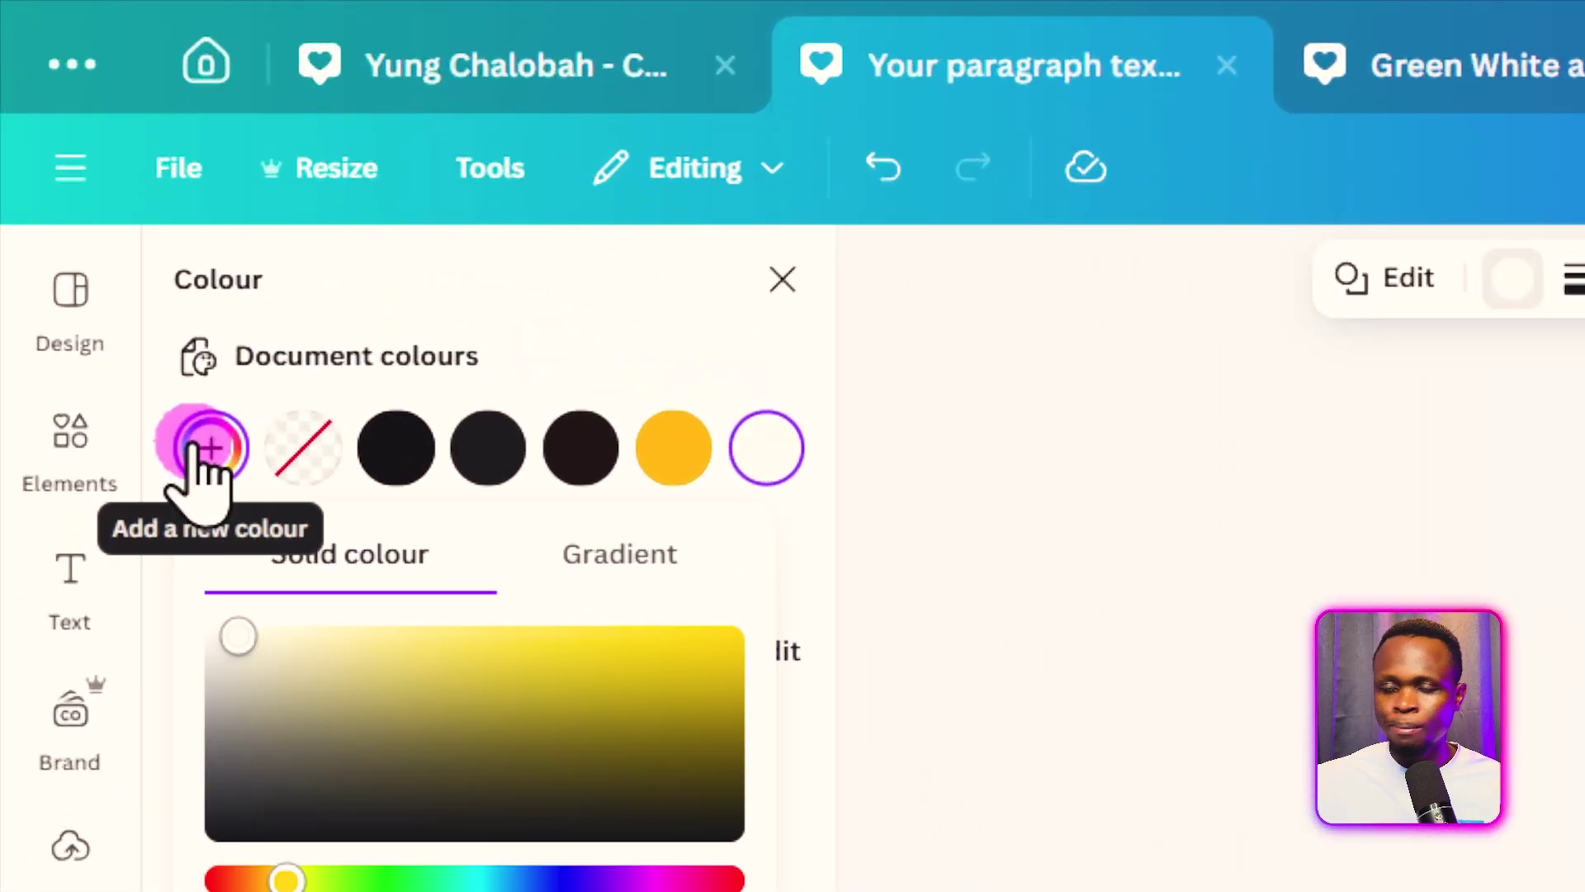
click(625, 560)
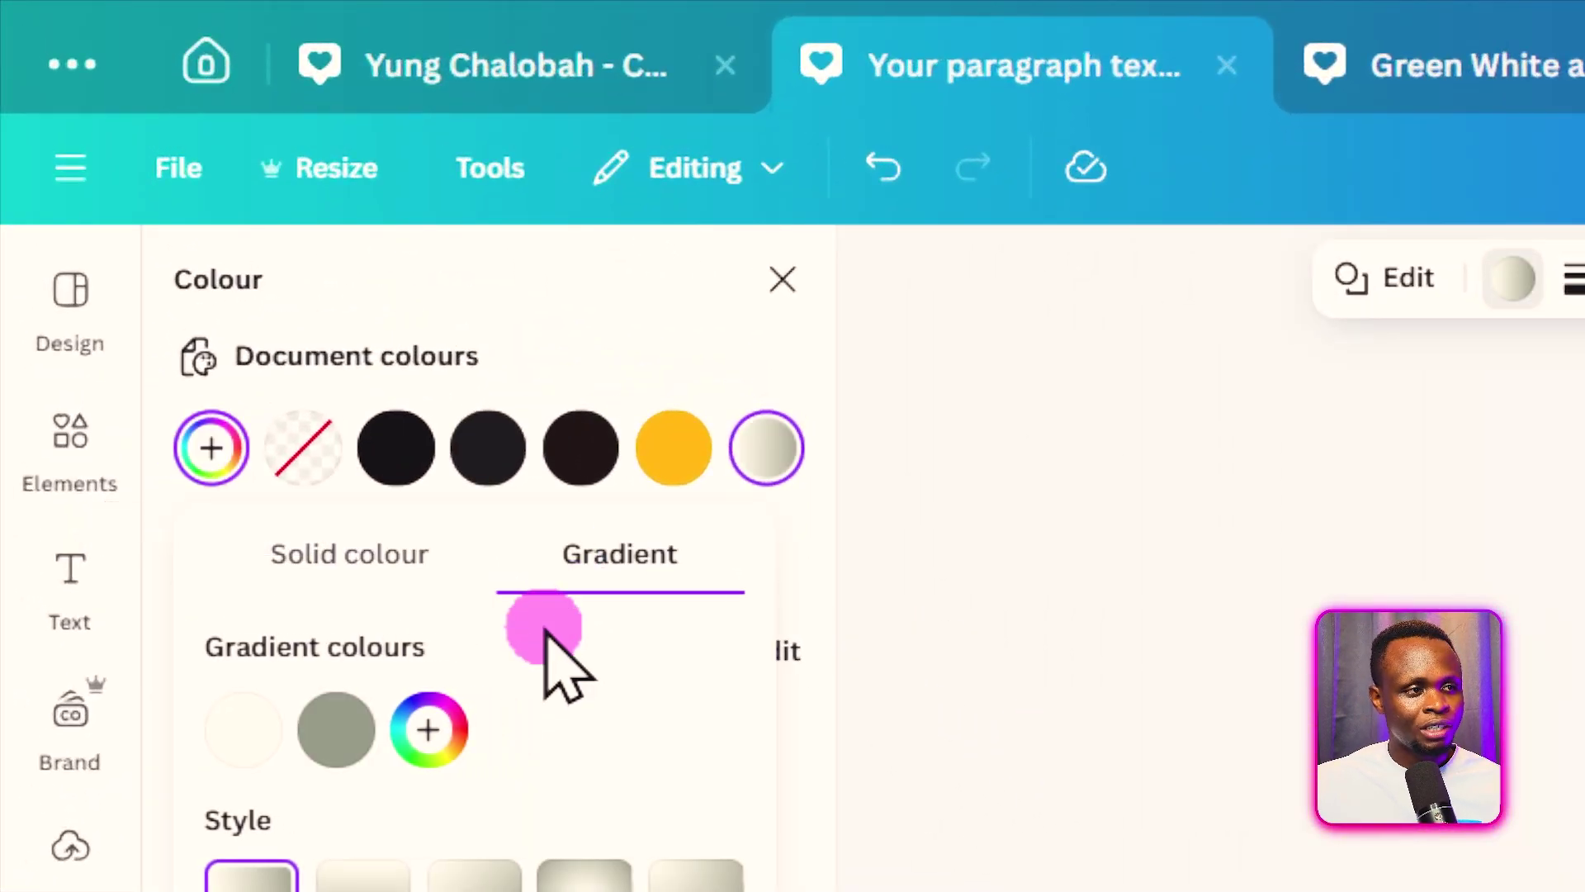
click(363, 764)
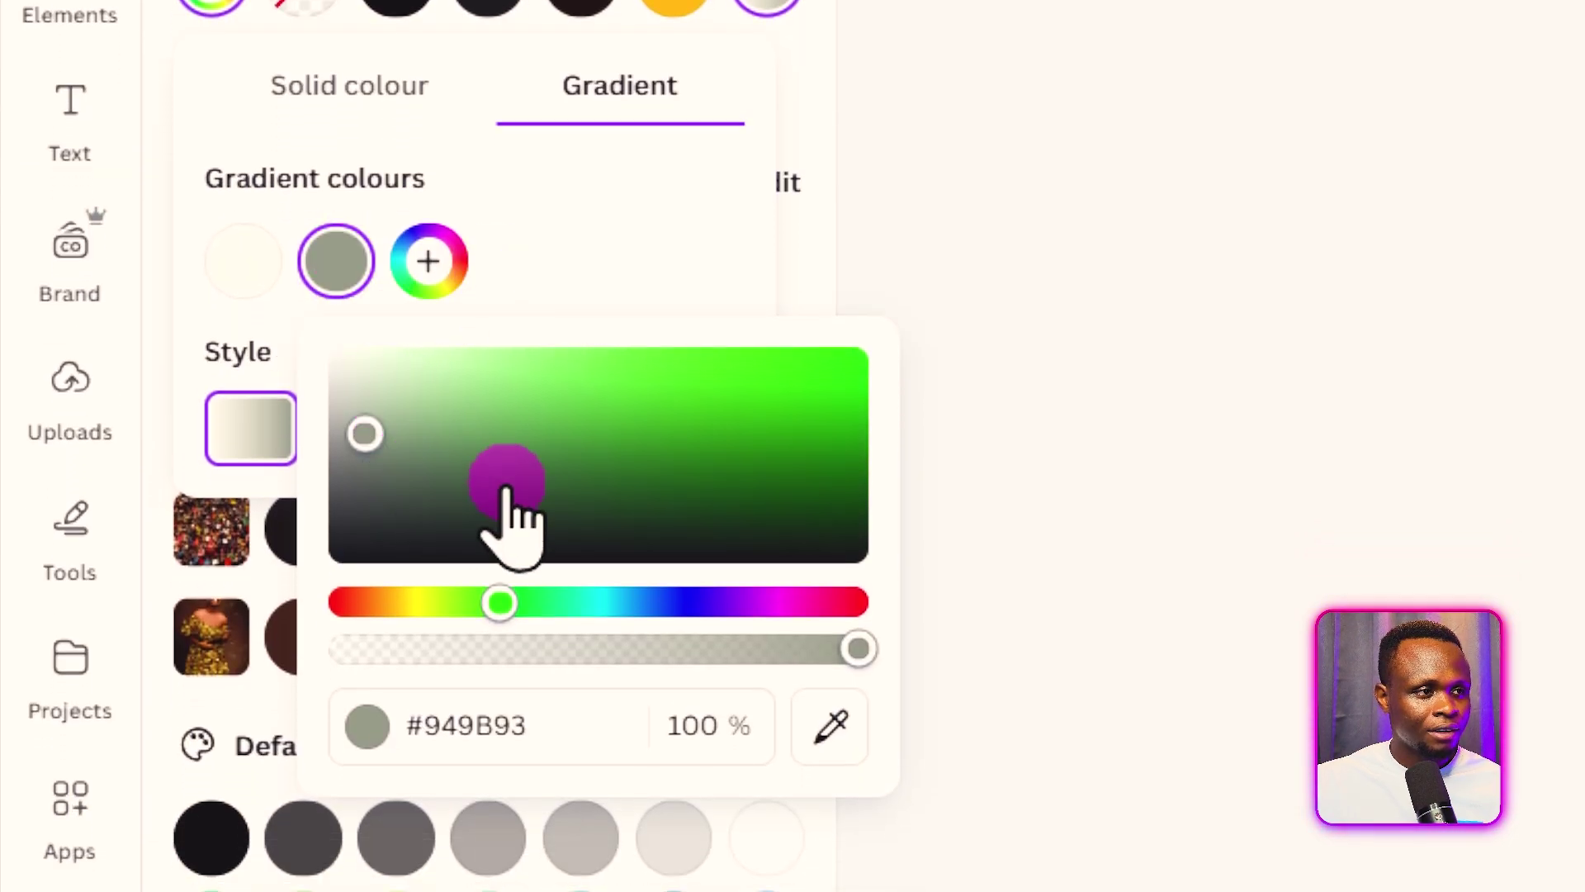
click(832, 730)
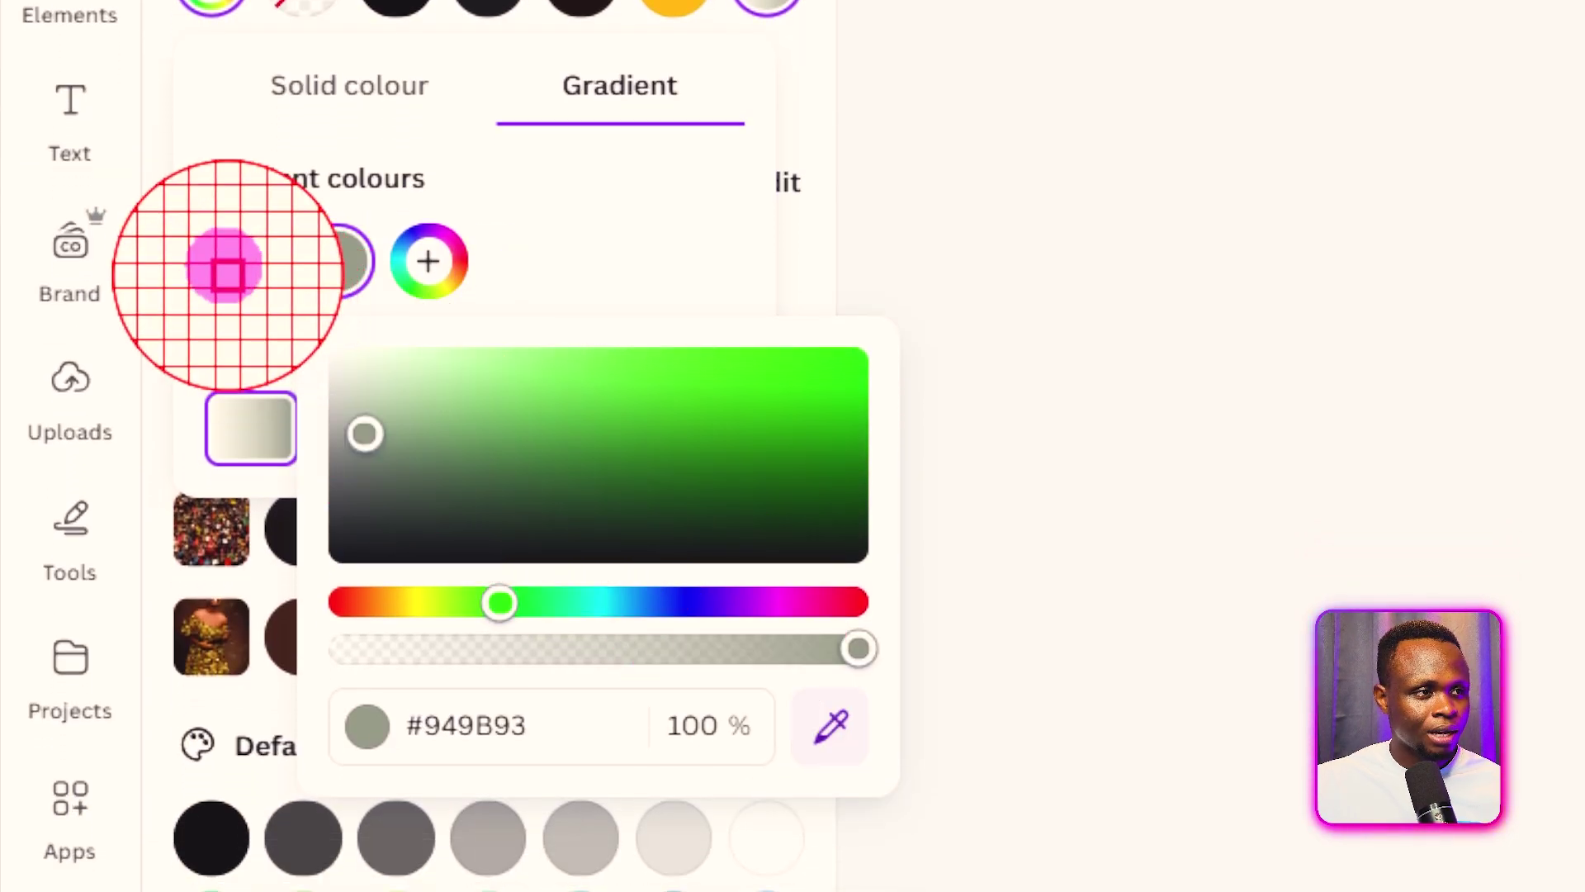
click(258, 269)
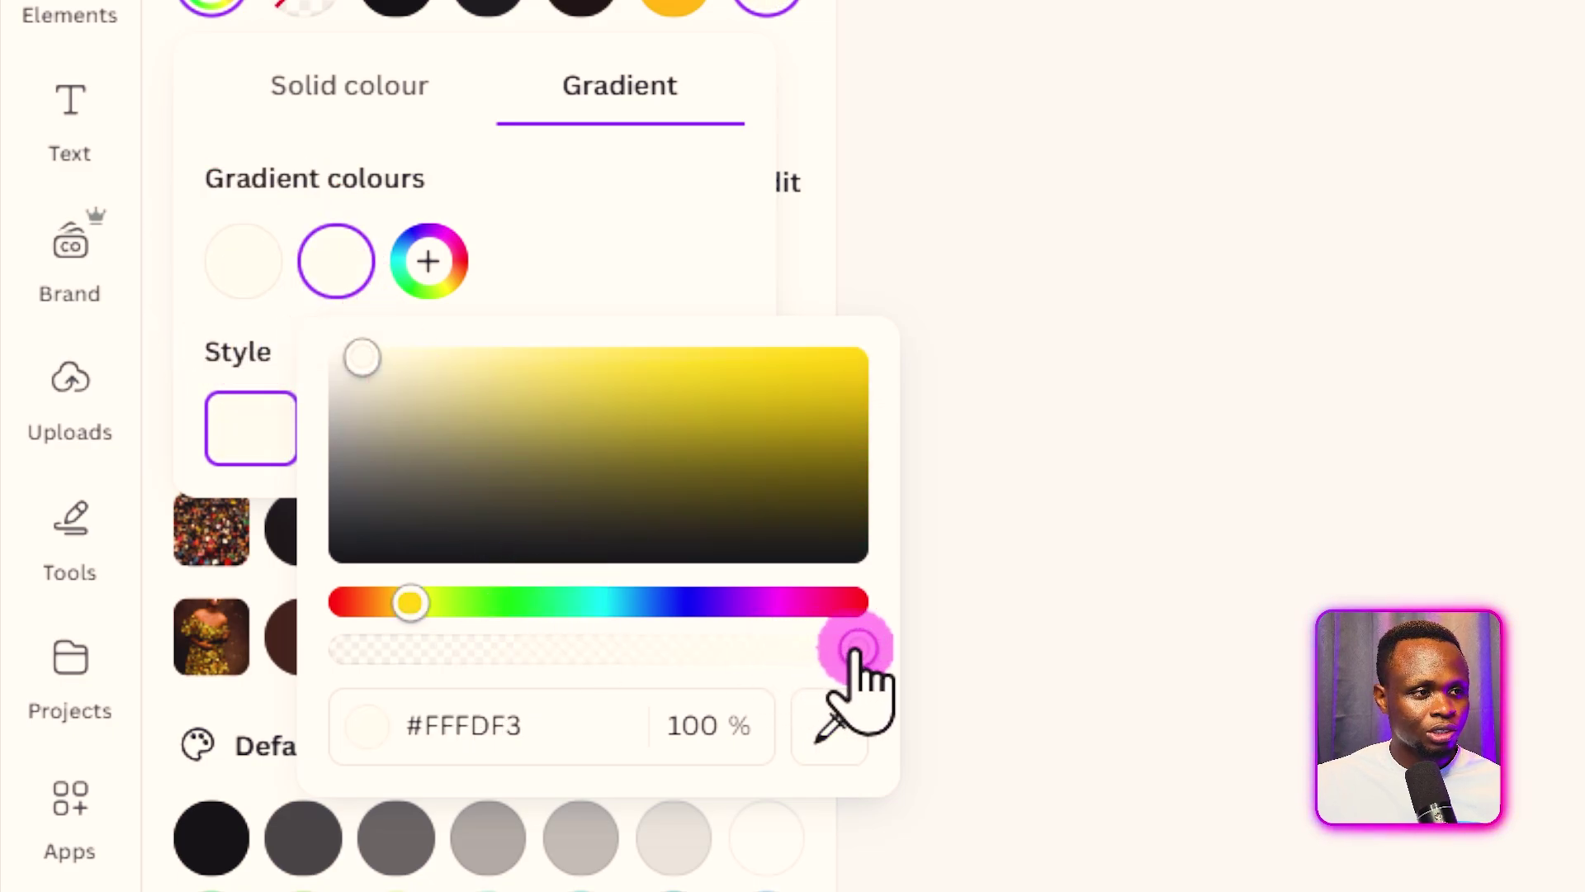
drag(857, 651, 272, 665)
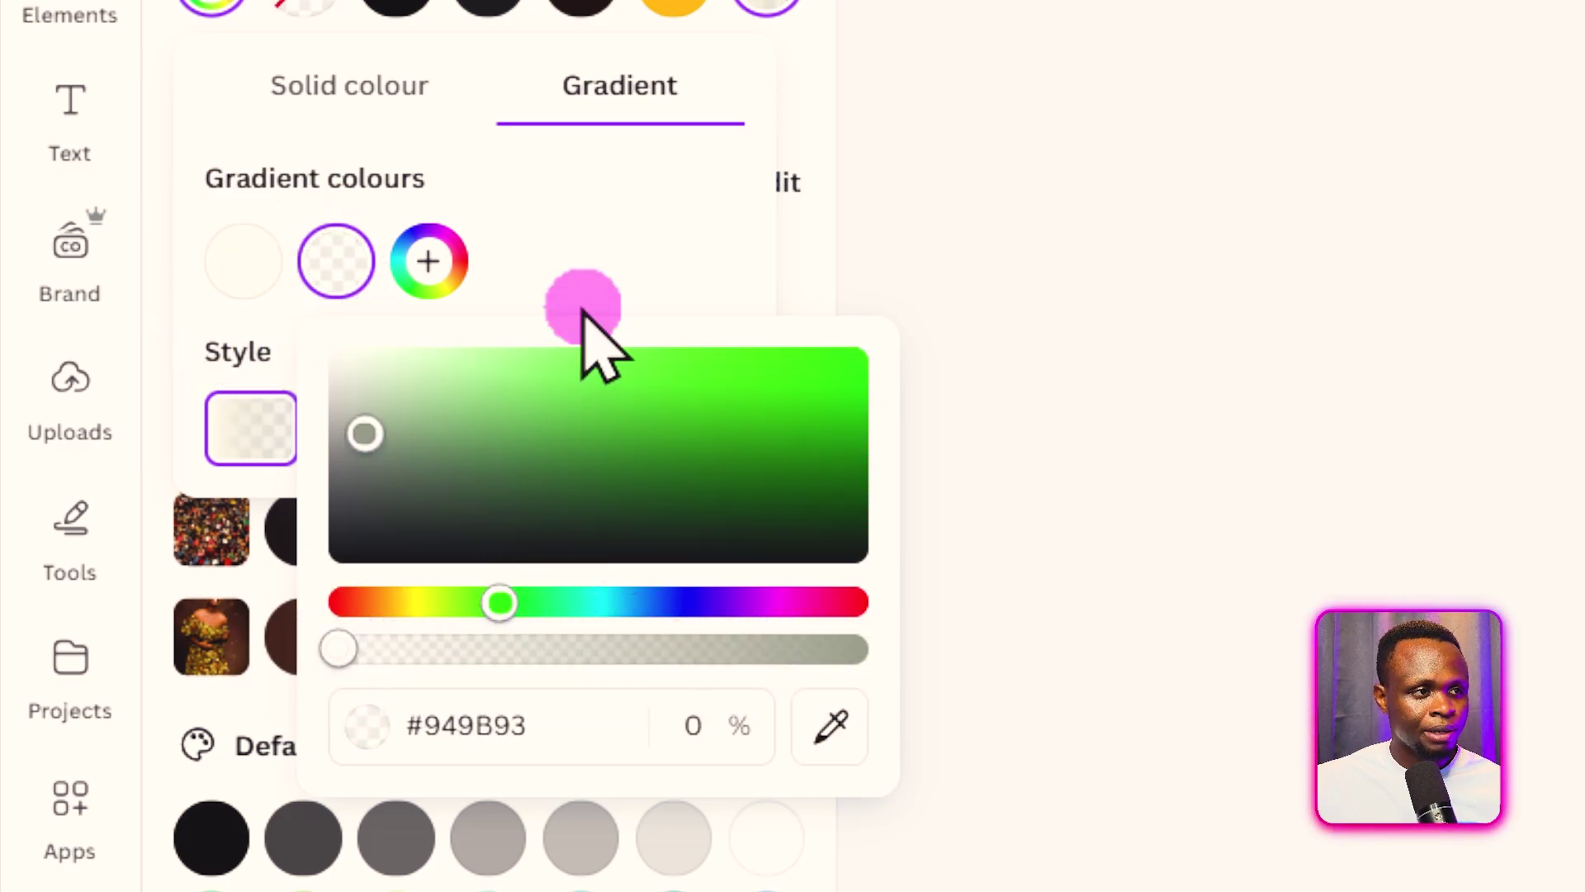
click(583, 313)
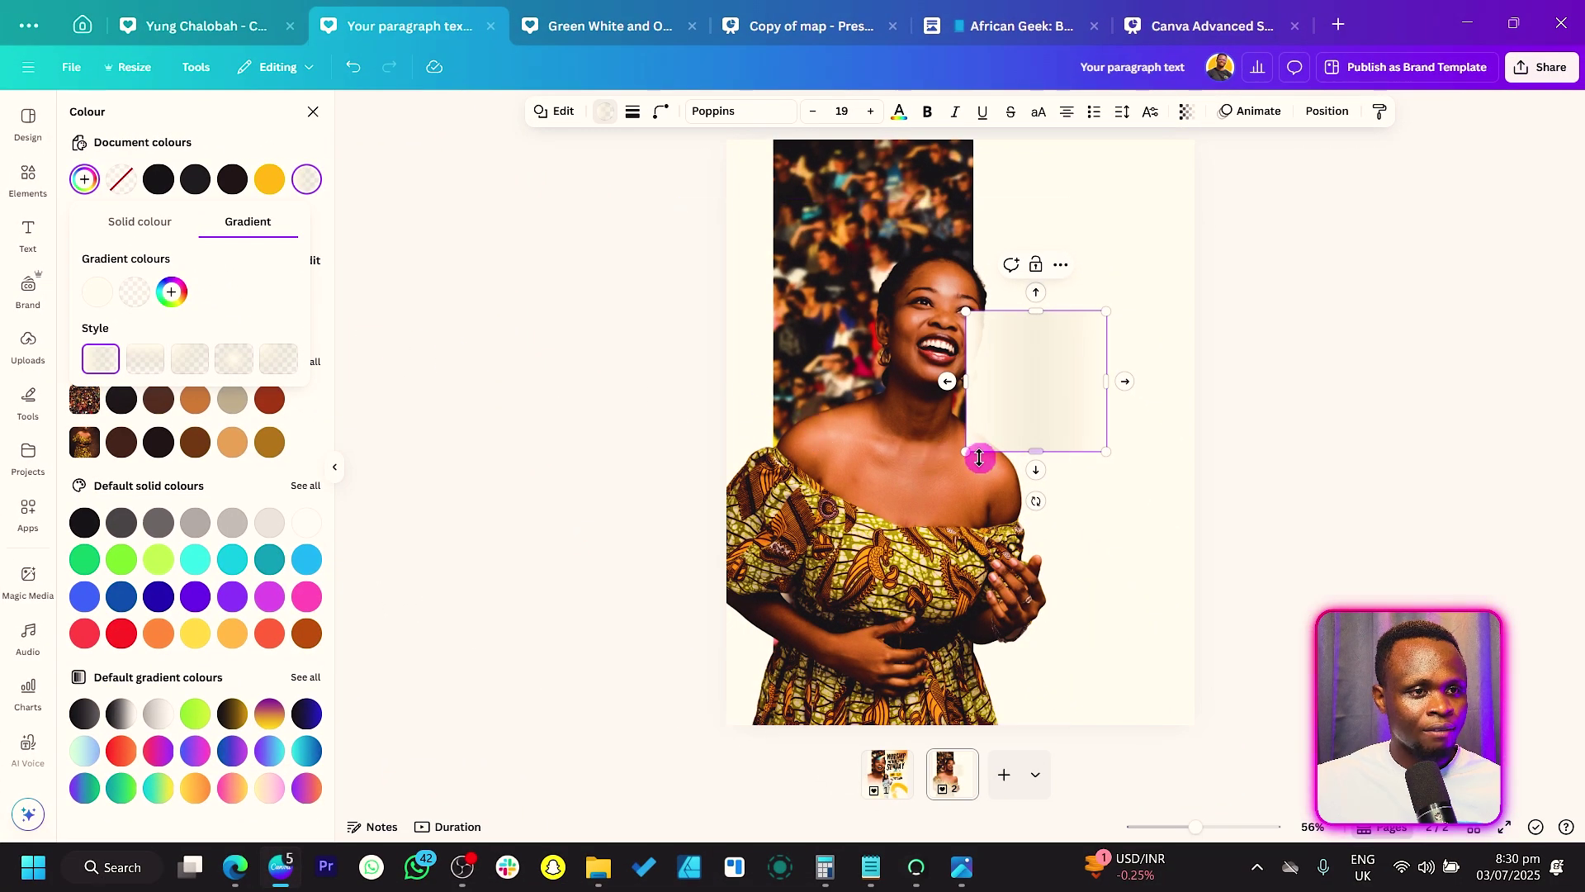
Step: Rotate the fade box to about -86° and stretch it across the lower page, centred
drag(1032, 446, 963, 474)
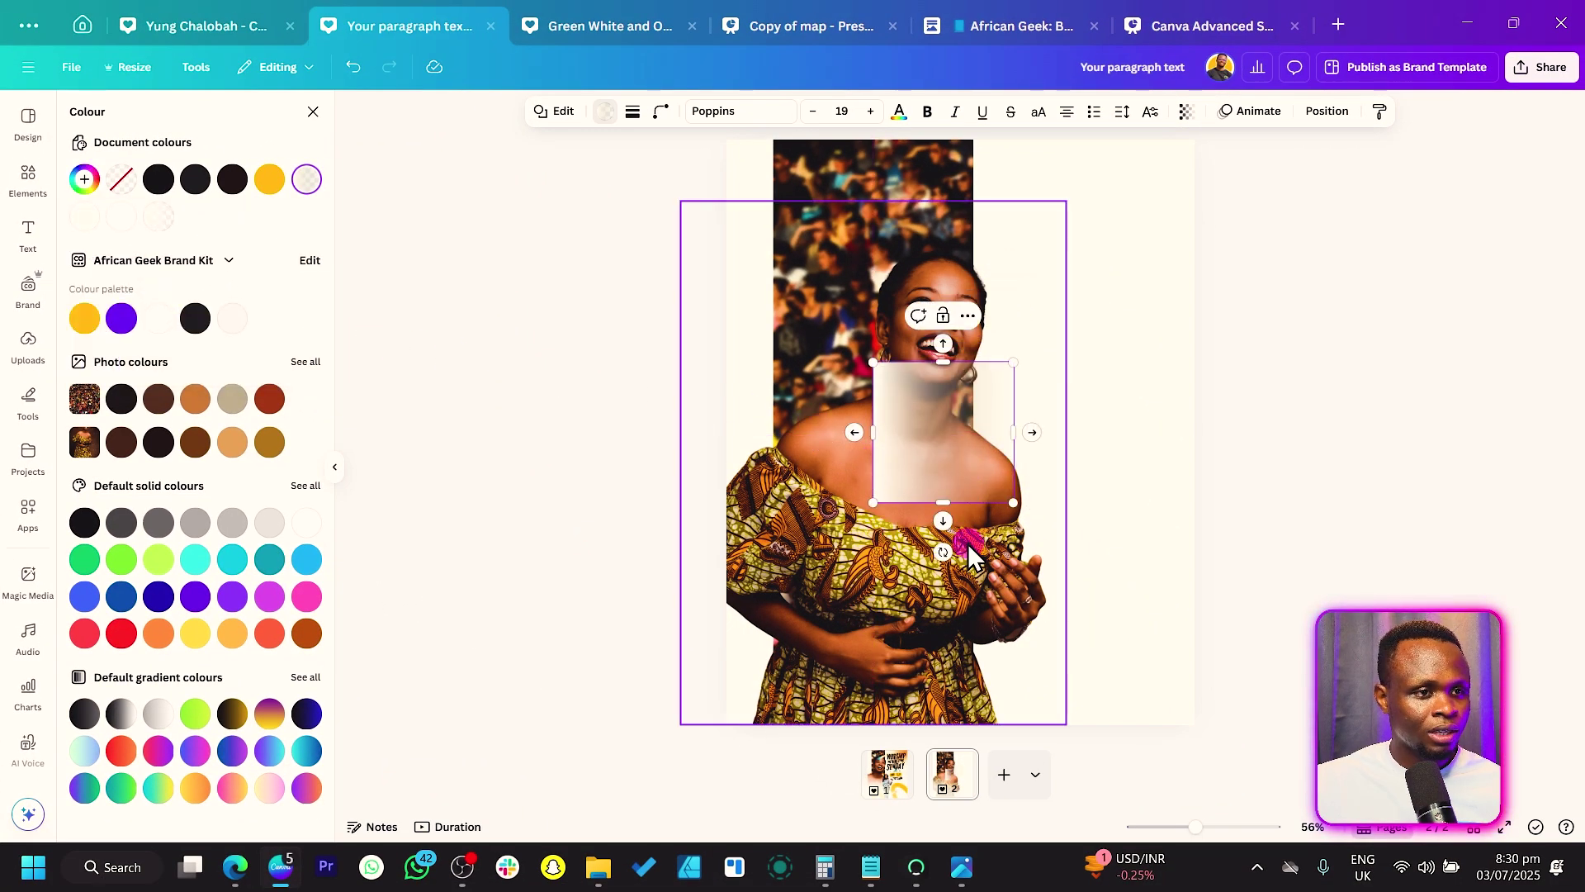
drag(954, 550, 838, 640)
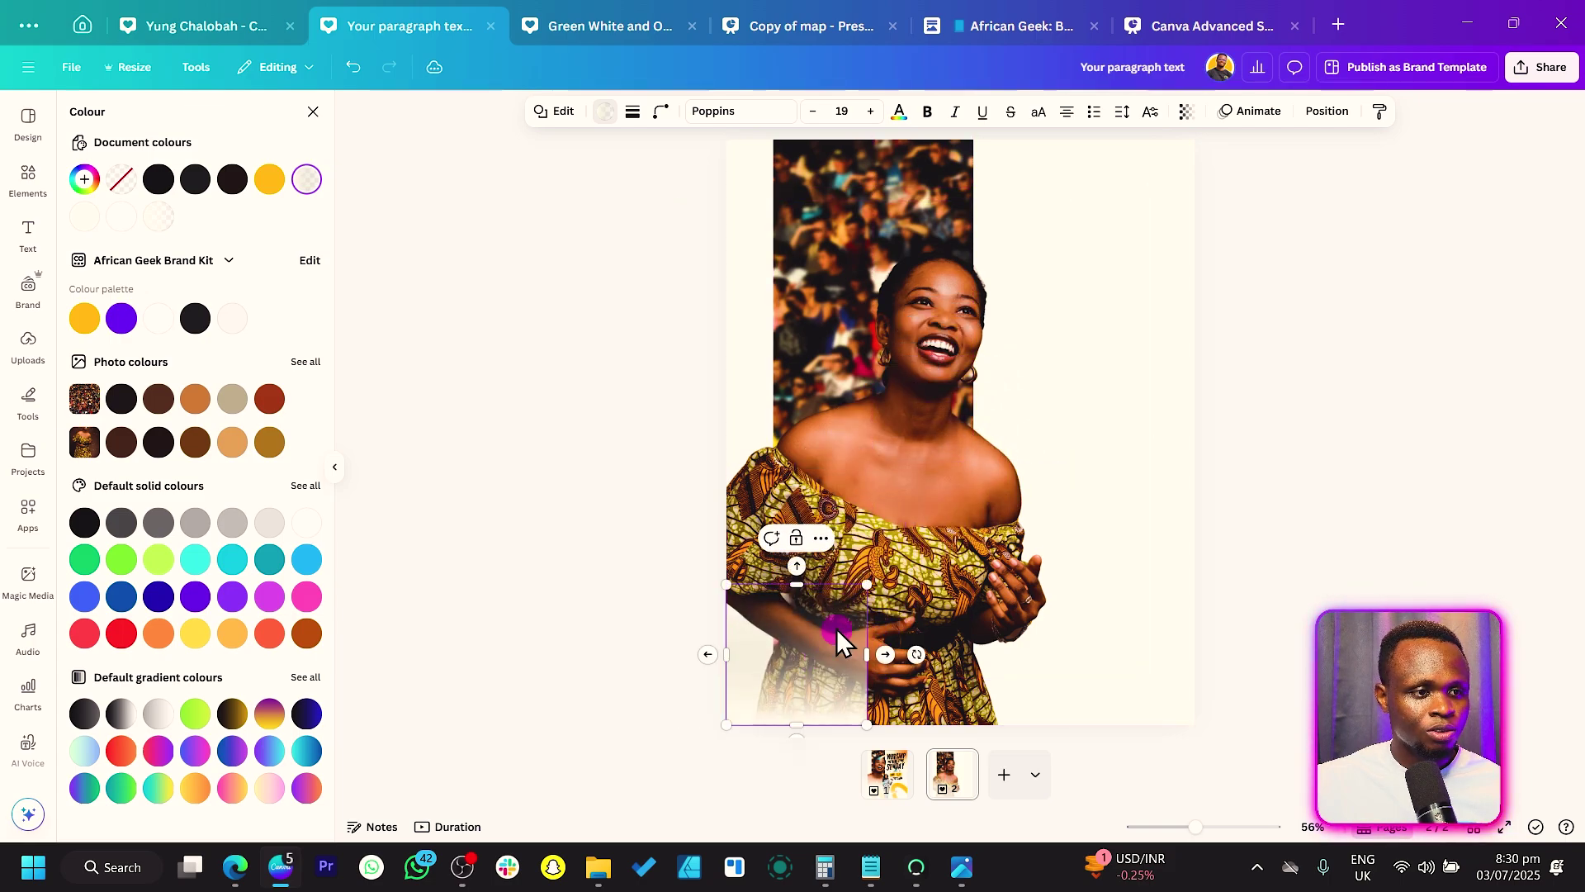
drag(876, 578, 1195, 355)
drag(1092, 357, 1069, 472)
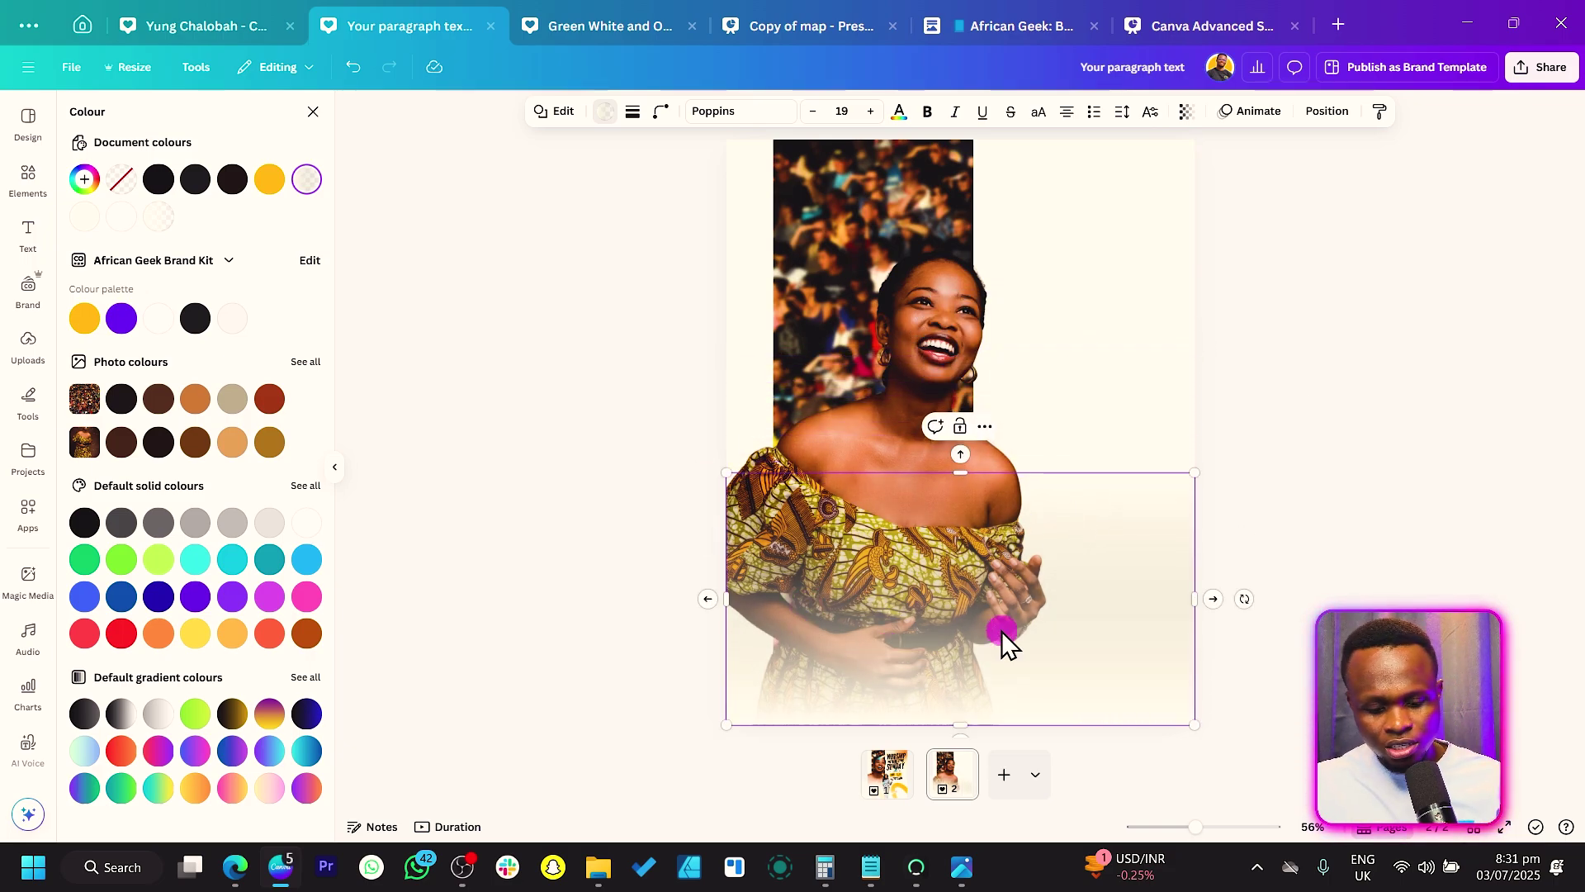
drag(1006, 644, 959, 601)
Step: Change the fade box's gradient stop to pure white
key(ctrl+z)
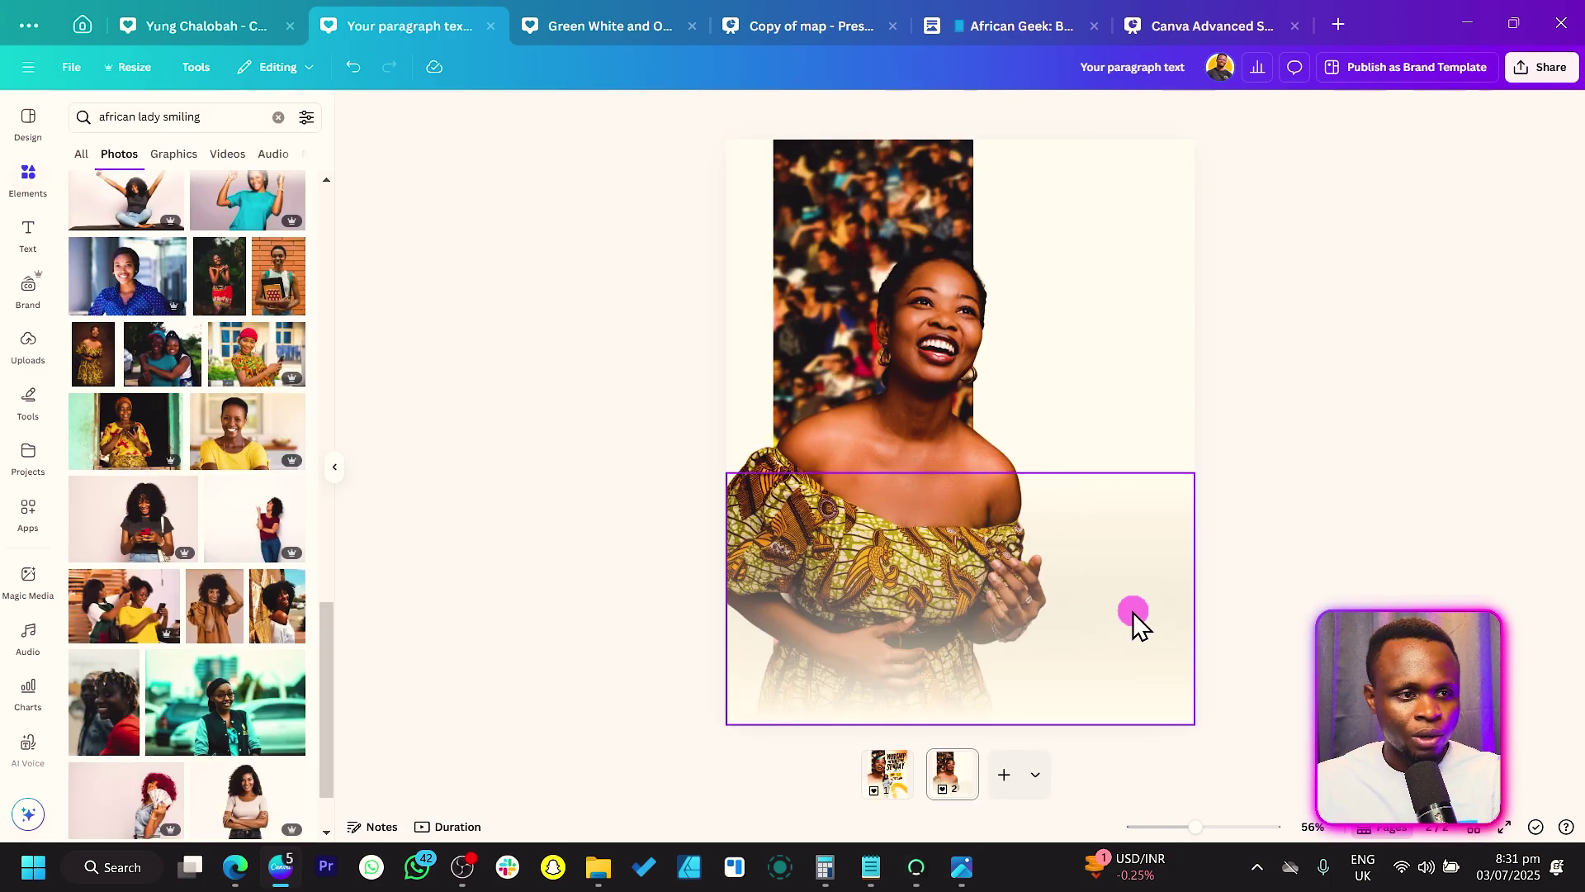
click(1123, 576)
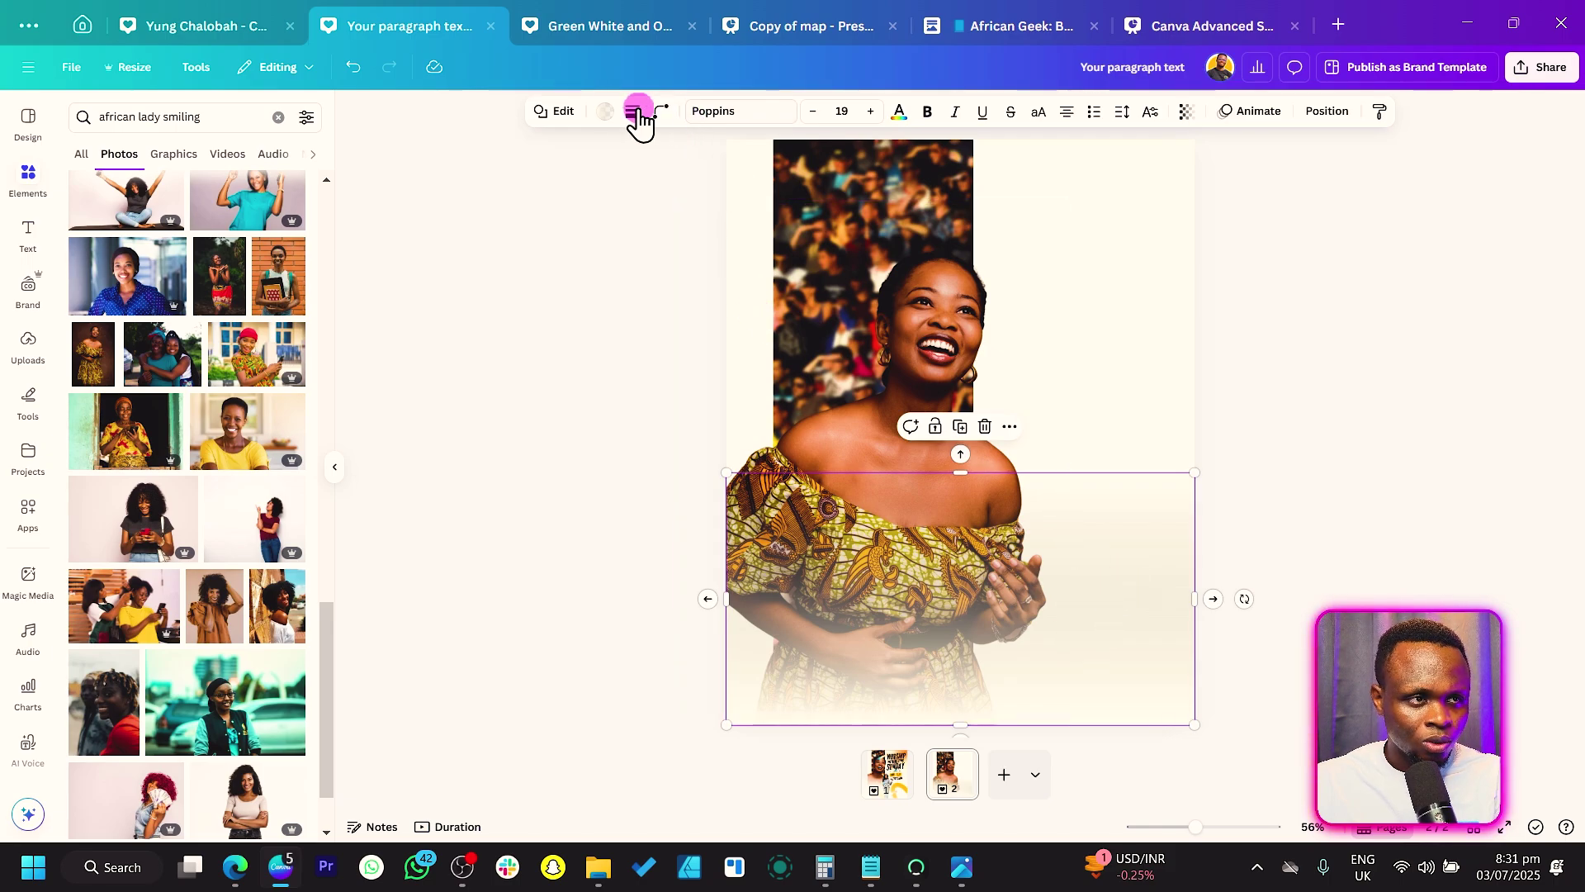
click(603, 116)
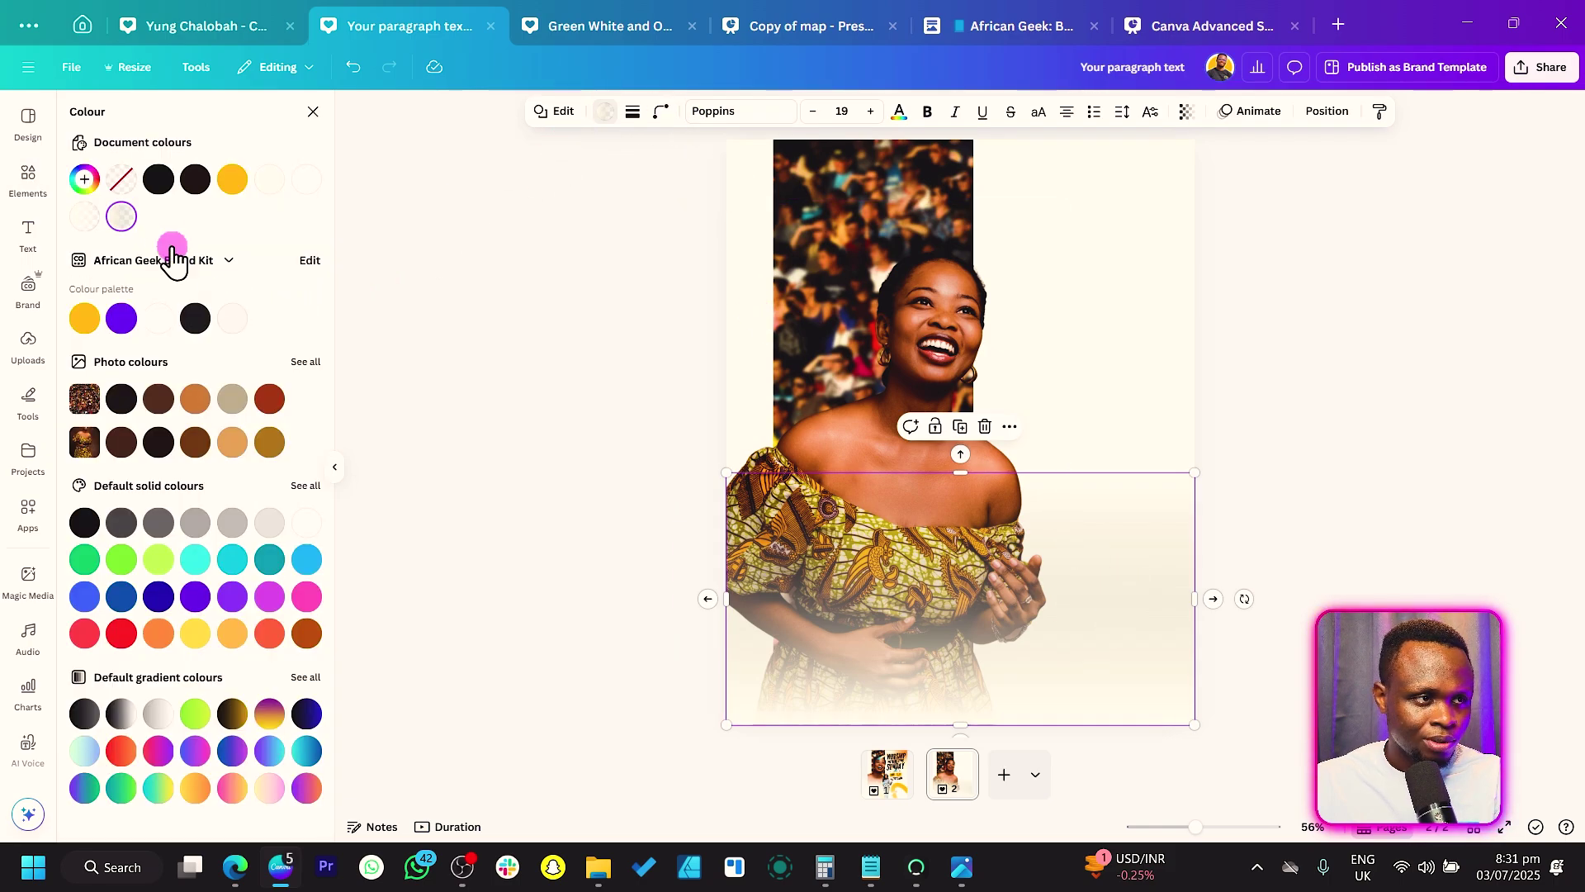
click(122, 218)
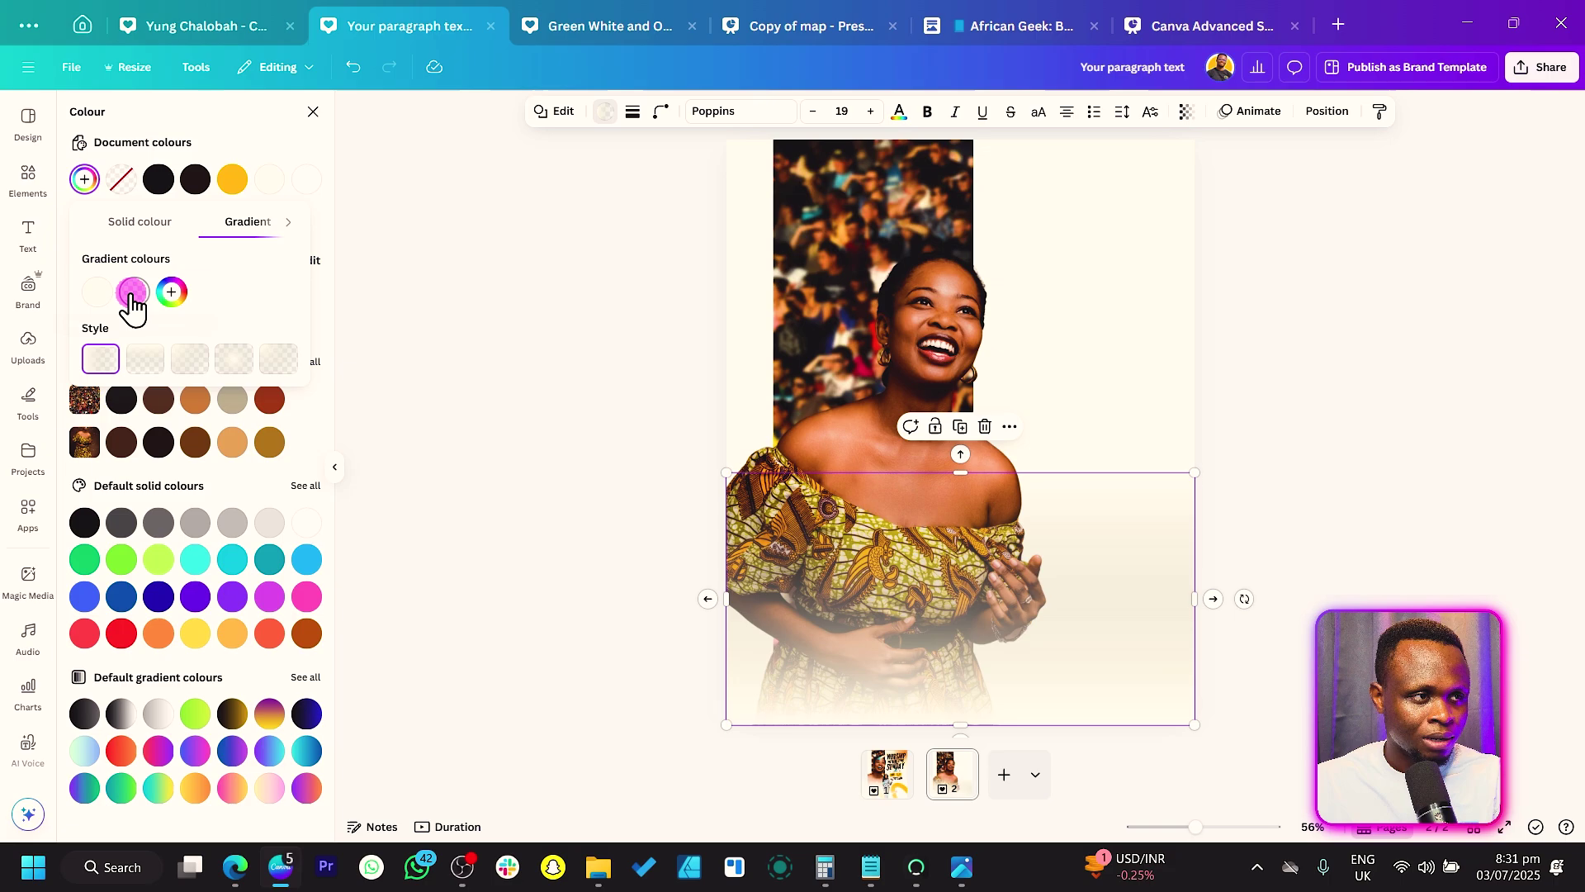
click(134, 291)
click(147, 362)
drag(149, 380, 97, 293)
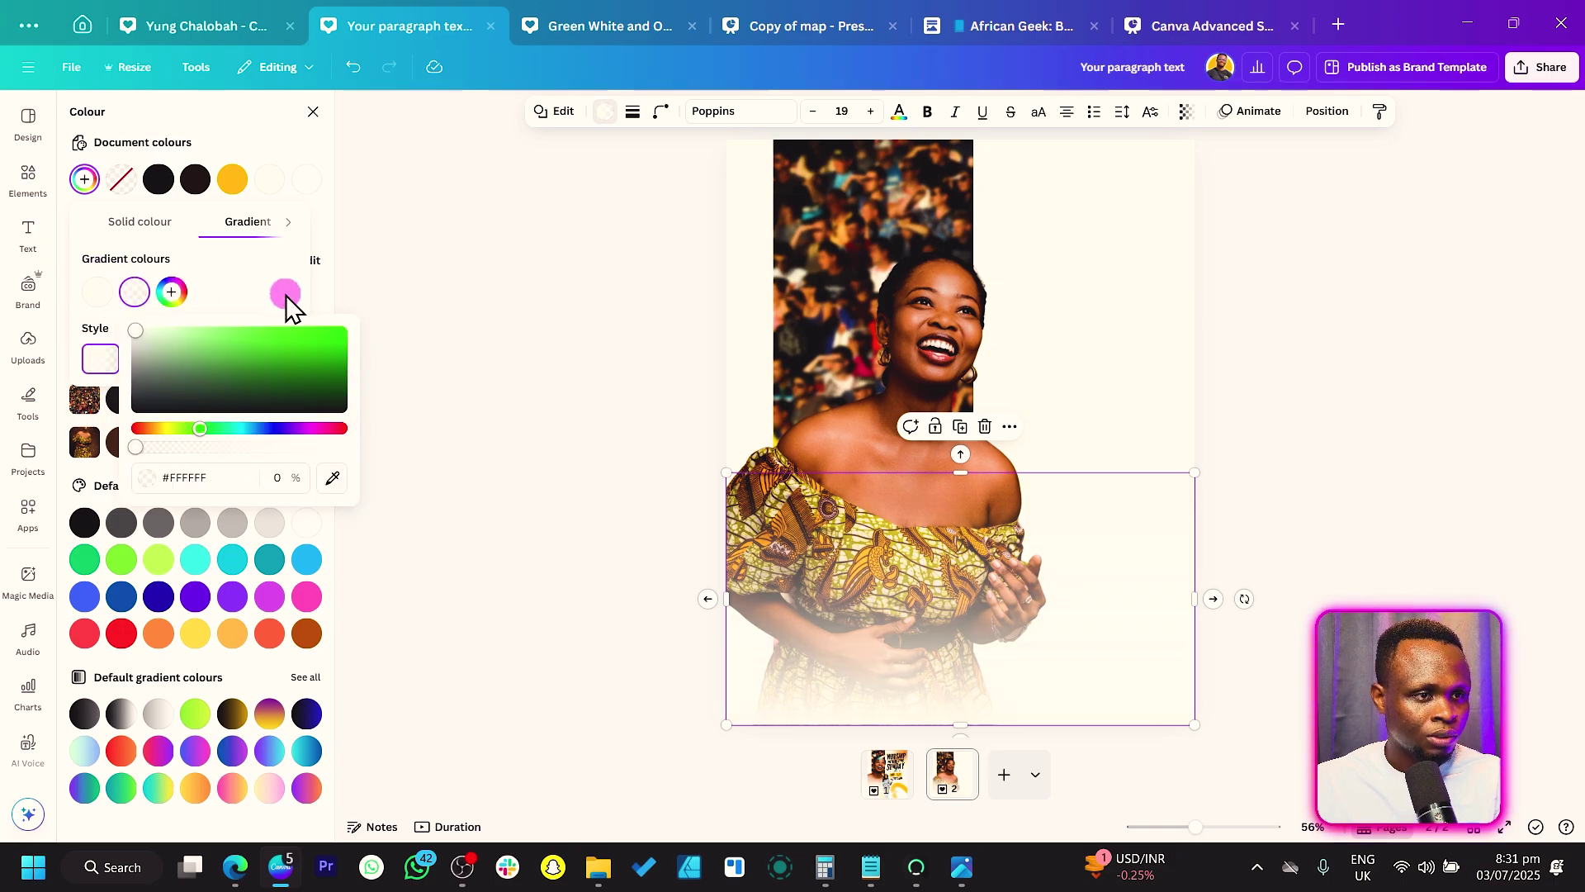
click(507, 535)
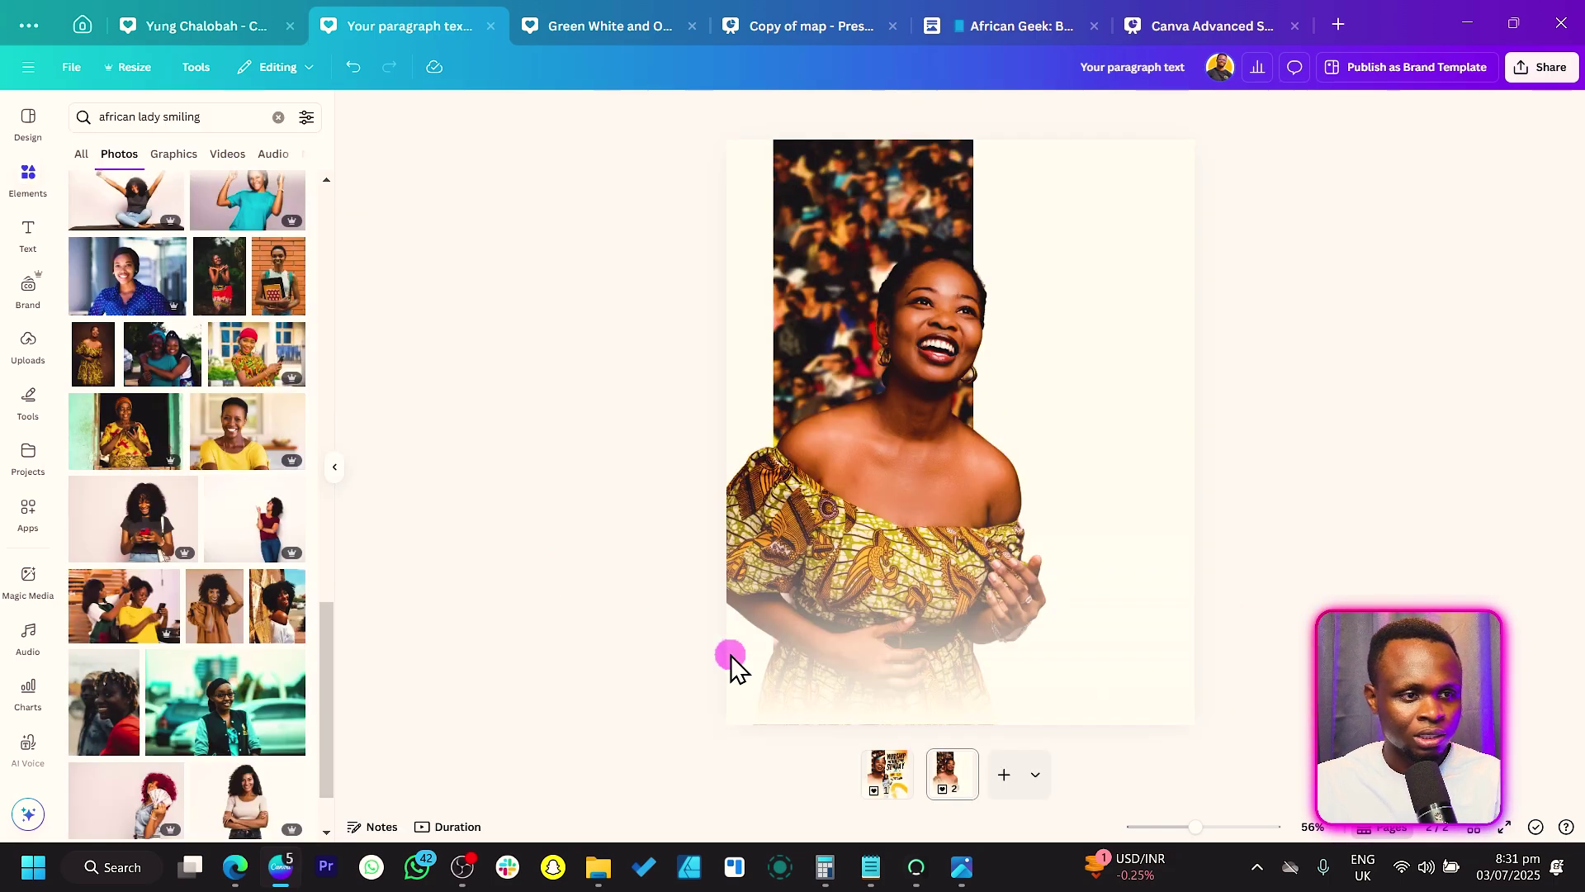
Step: Nudge the fade box and group it with the woman's photo
click(1049, 690)
drag(1049, 690, 1093, 685)
drag(1291, 695, 1150, 633)
click(1380, 587)
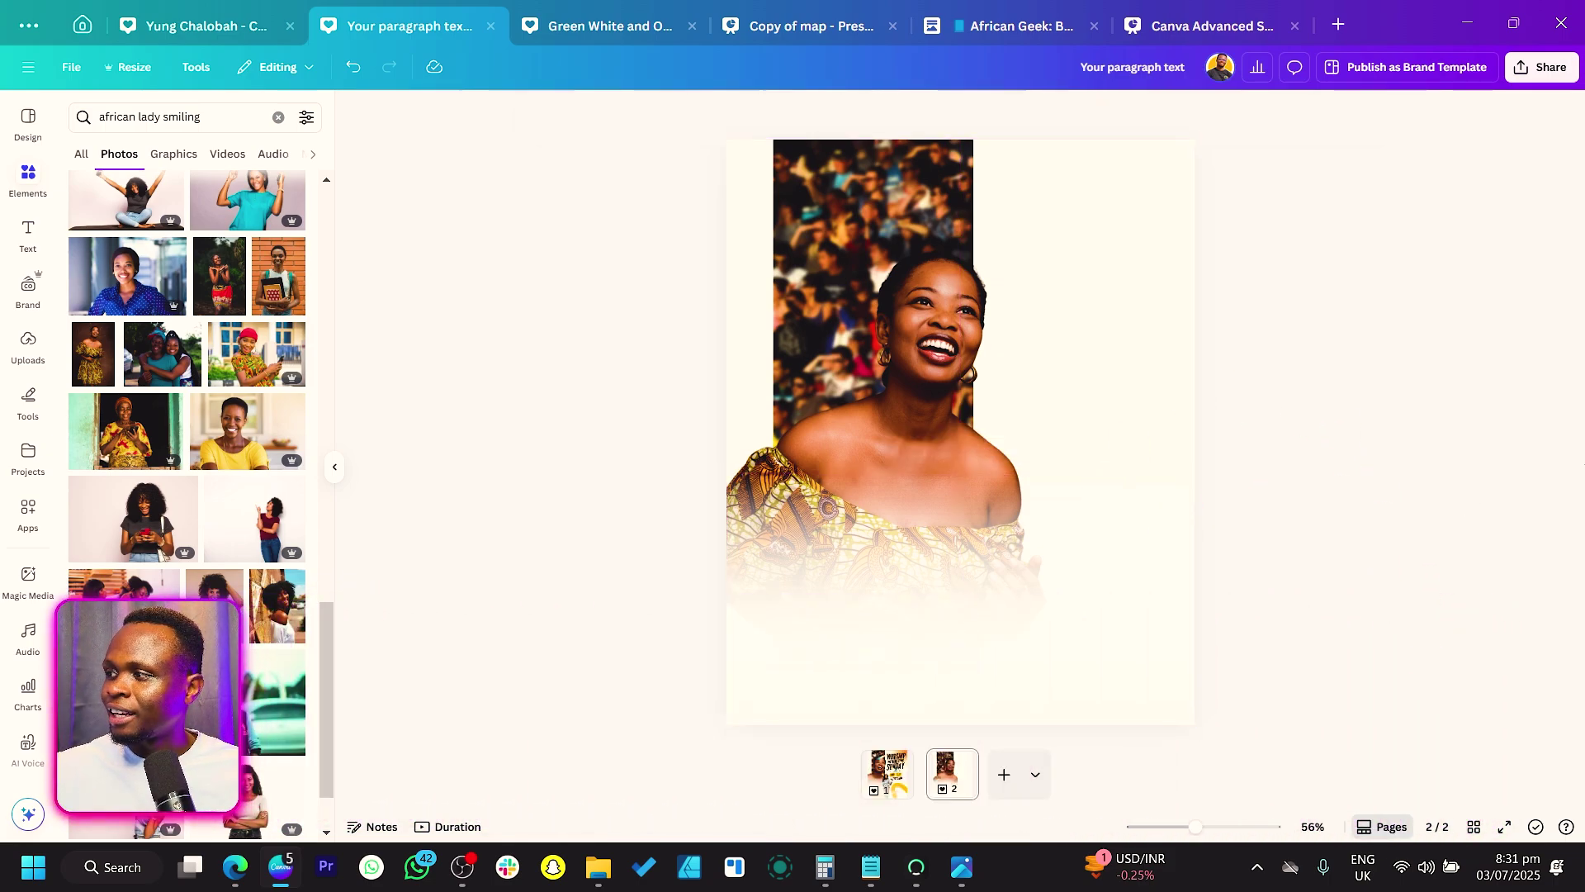
Step: Enlarge the faded photo group, lower it slightly, then view page 1
click(1024, 281)
drag(680, 200, 675, 138)
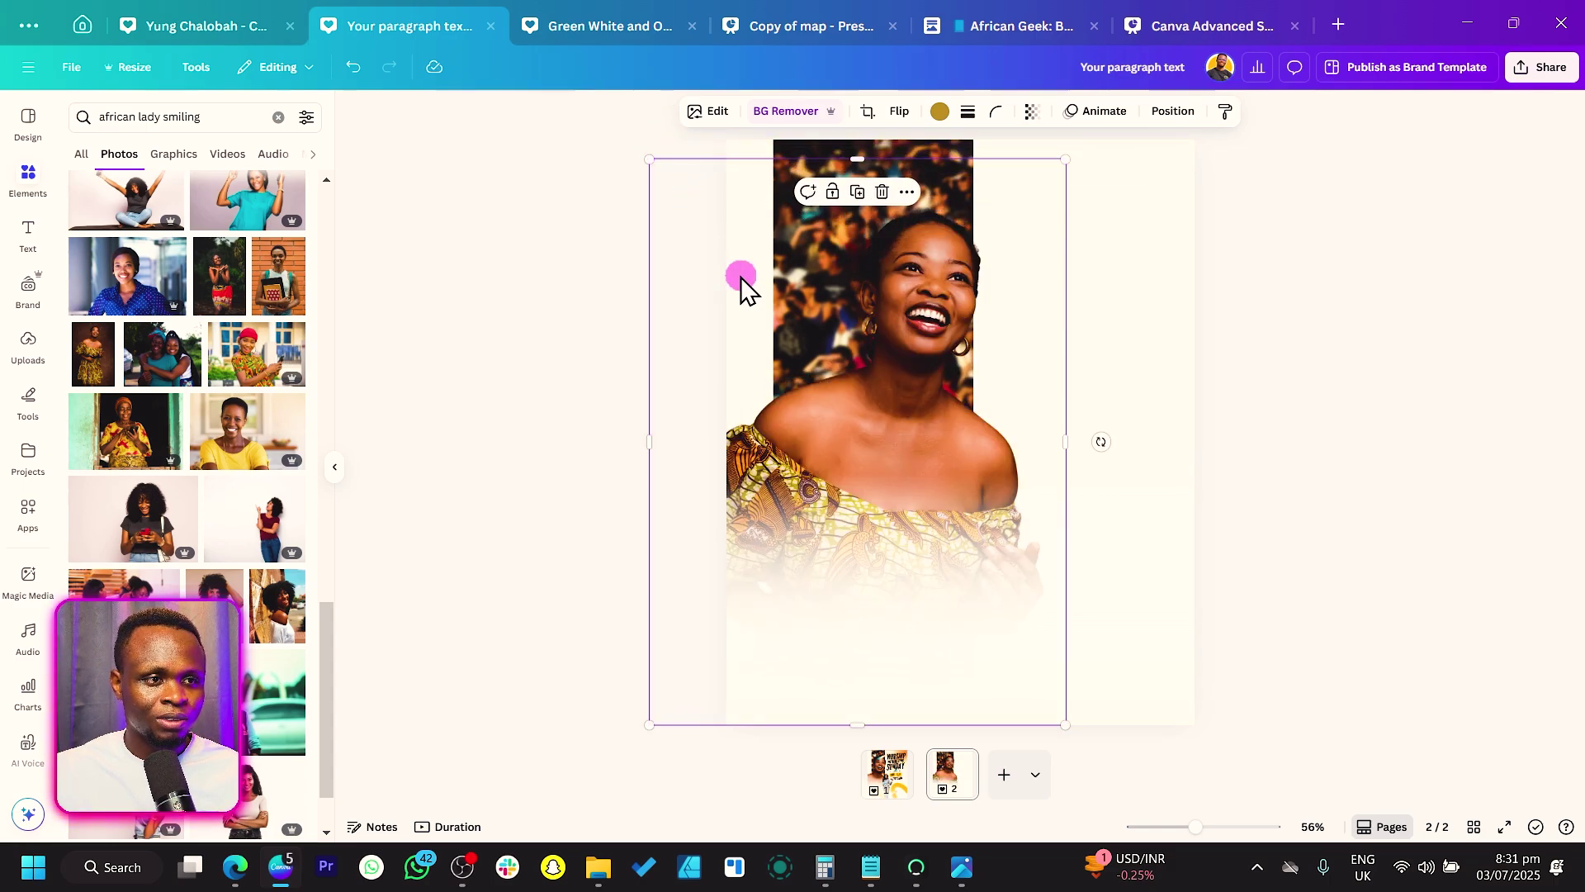
drag(743, 281, 699, 322)
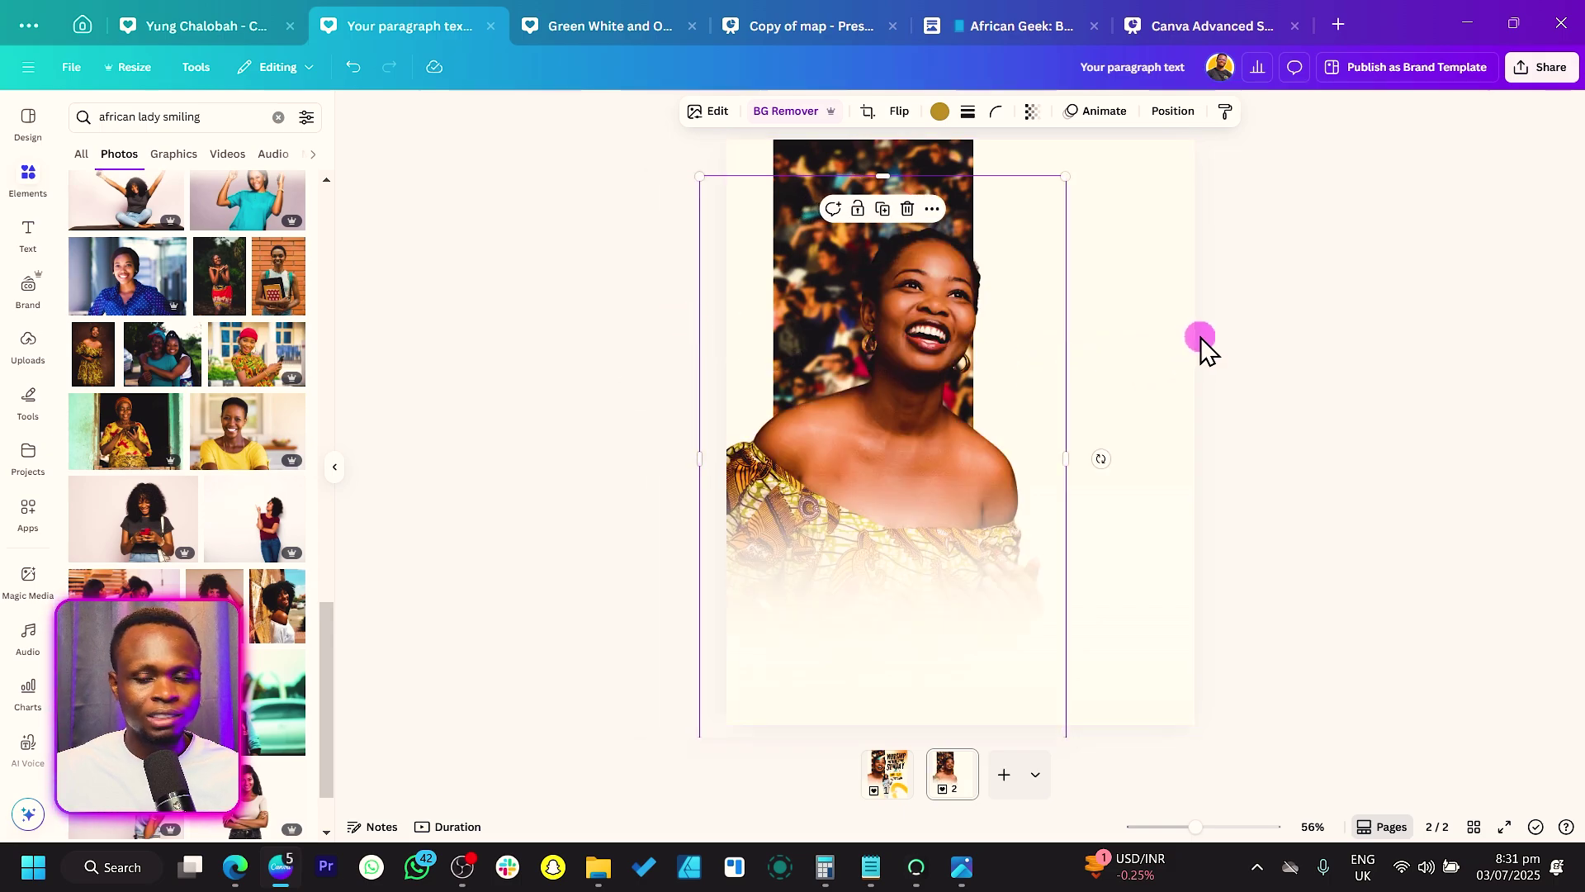
click(1189, 355)
Step: List all recently used elements, check the stage photo's details, and return to page 2
scroll(609, 379, up, 3)
scroll(140, 388, up, 3)
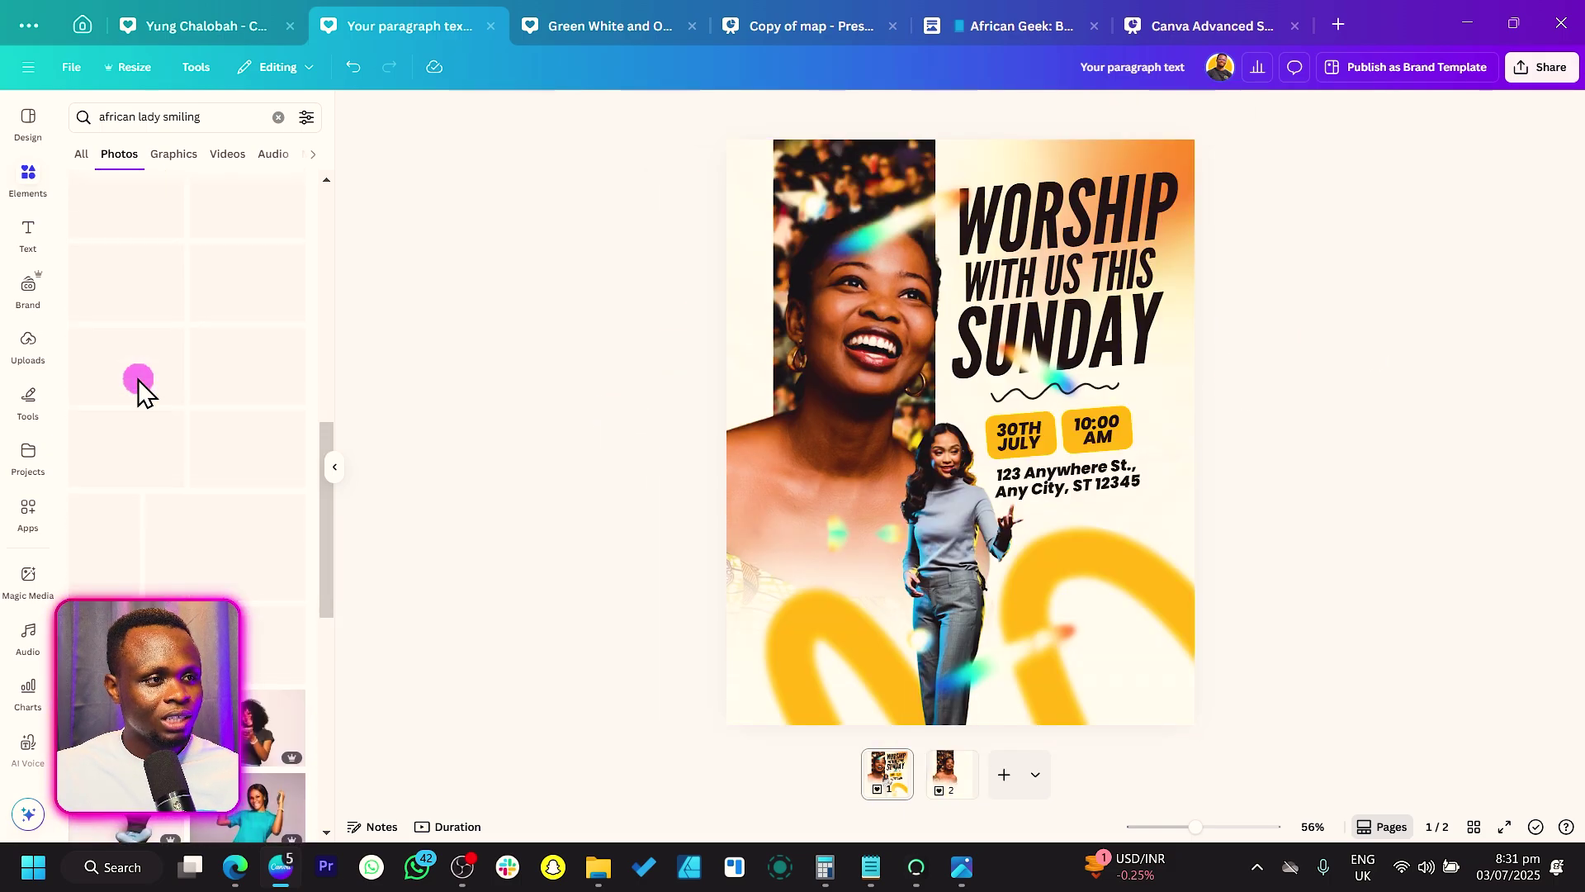
click(278, 117)
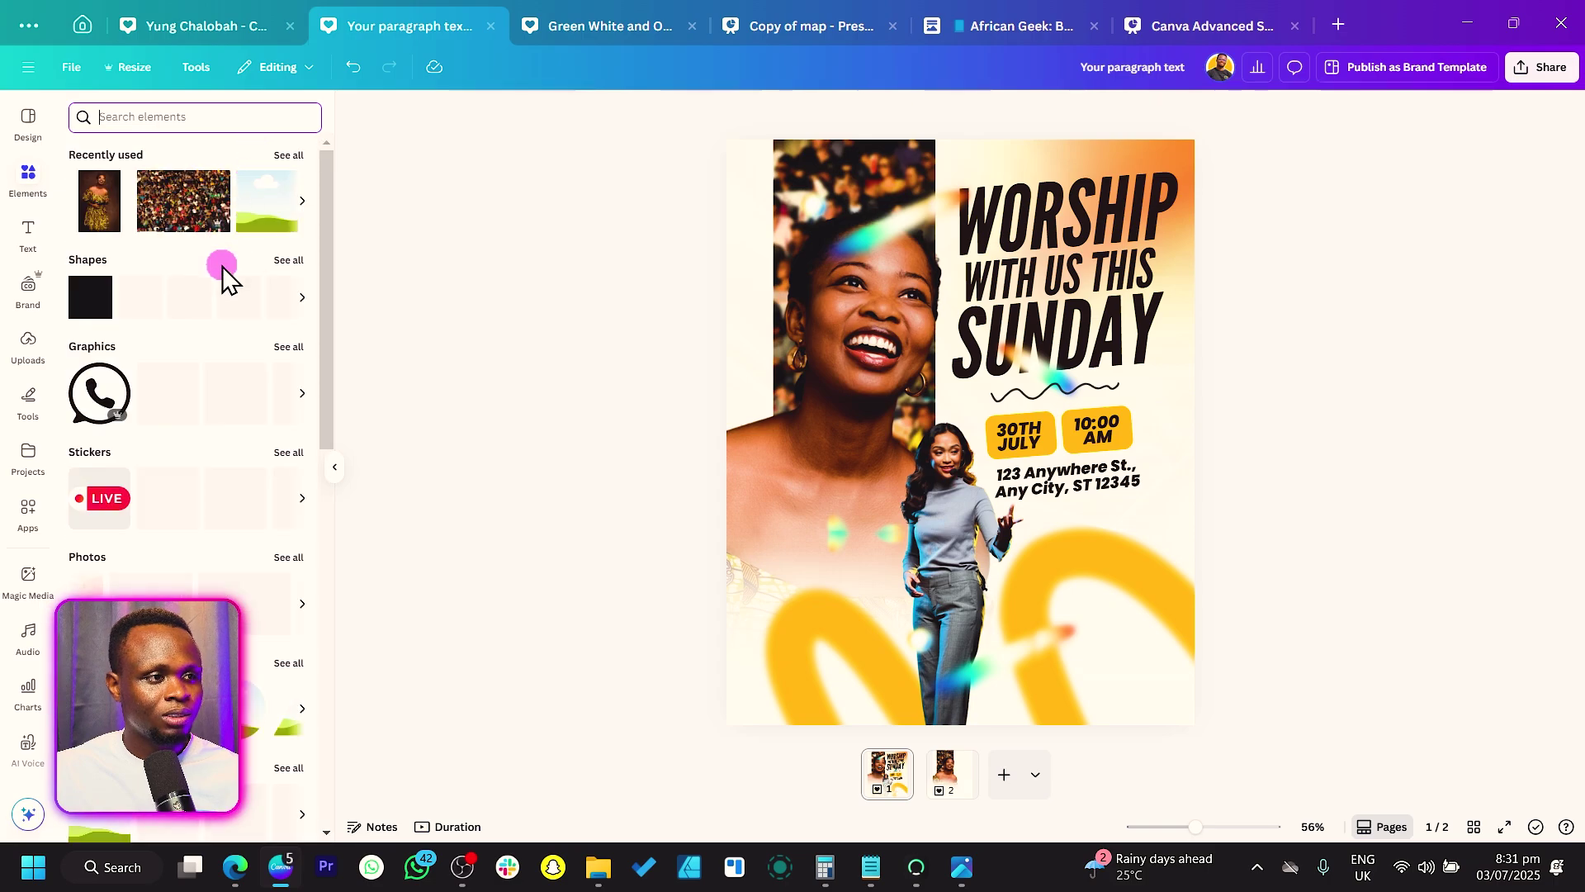
click(289, 201)
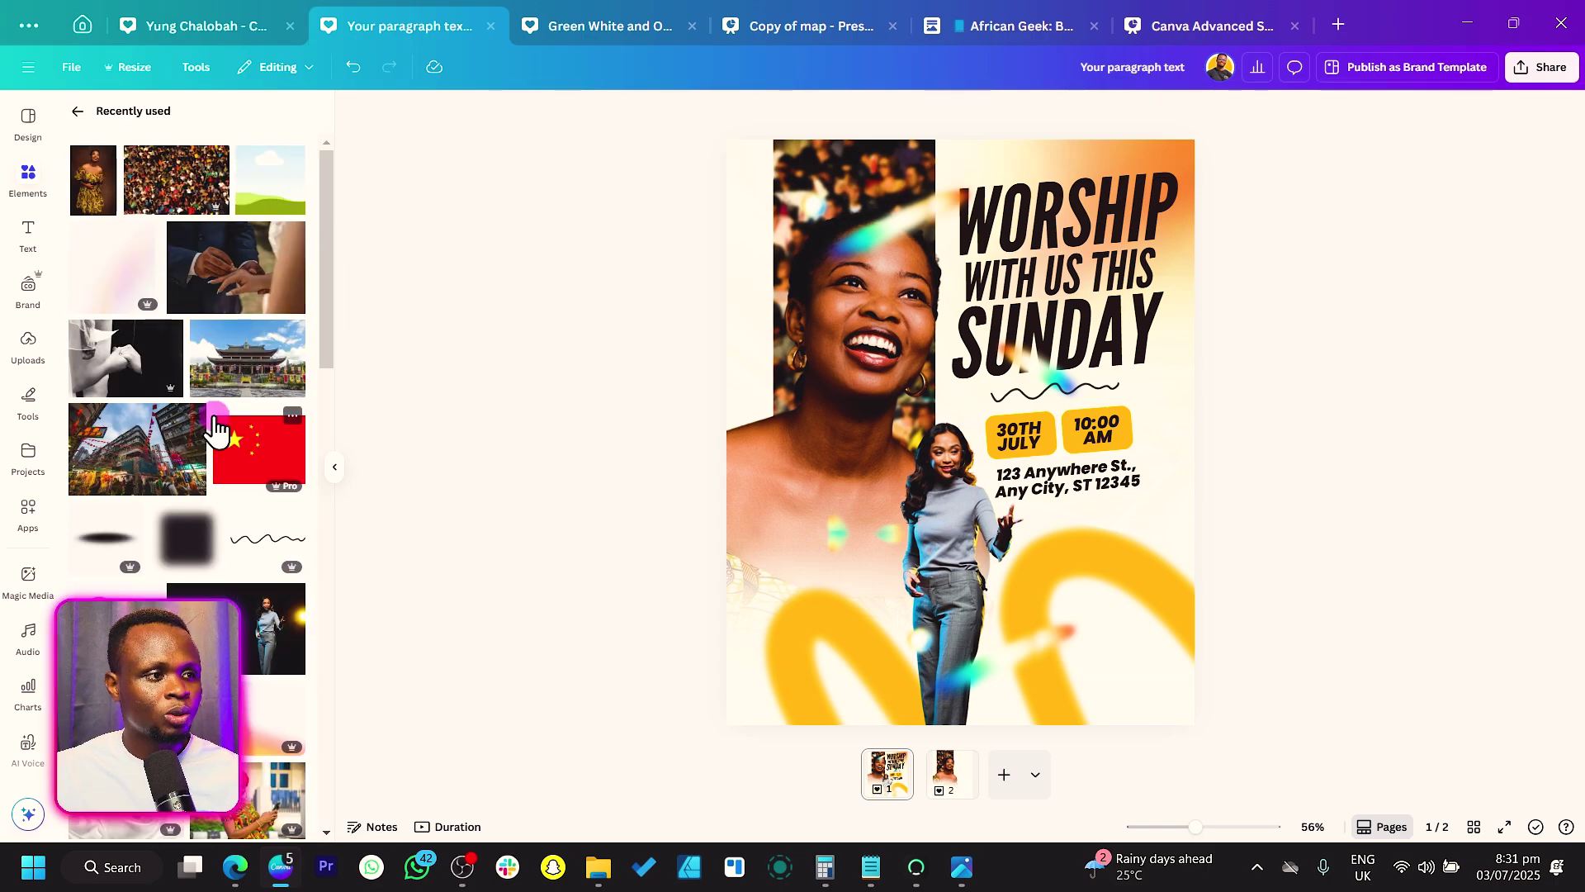
scroll(186, 413, down, 3)
right_click(296, 417)
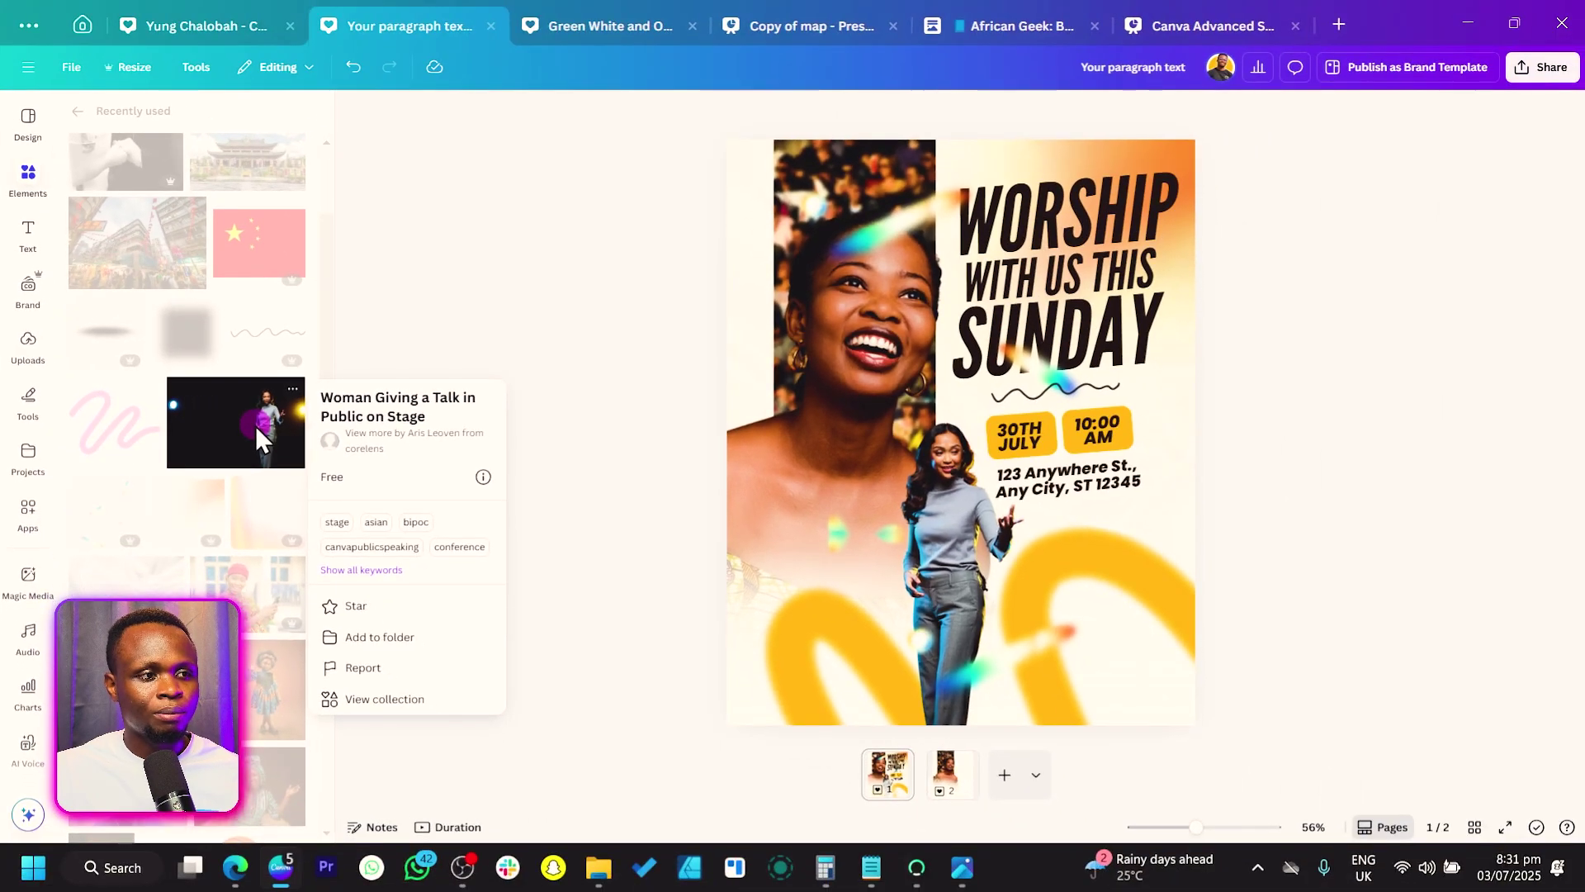
key(Escape)
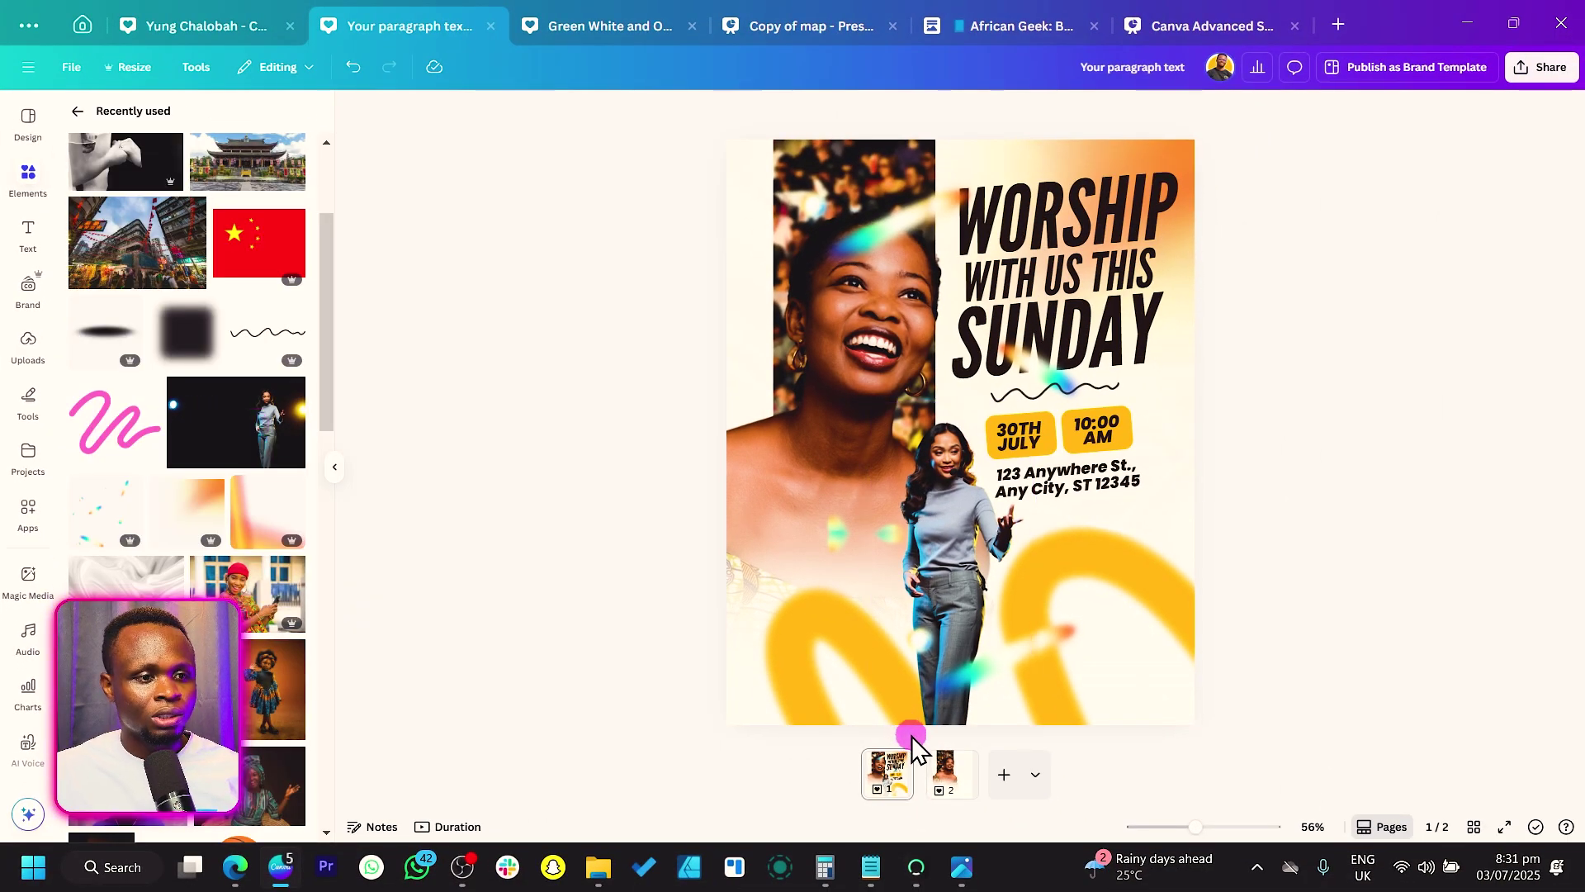
click(954, 780)
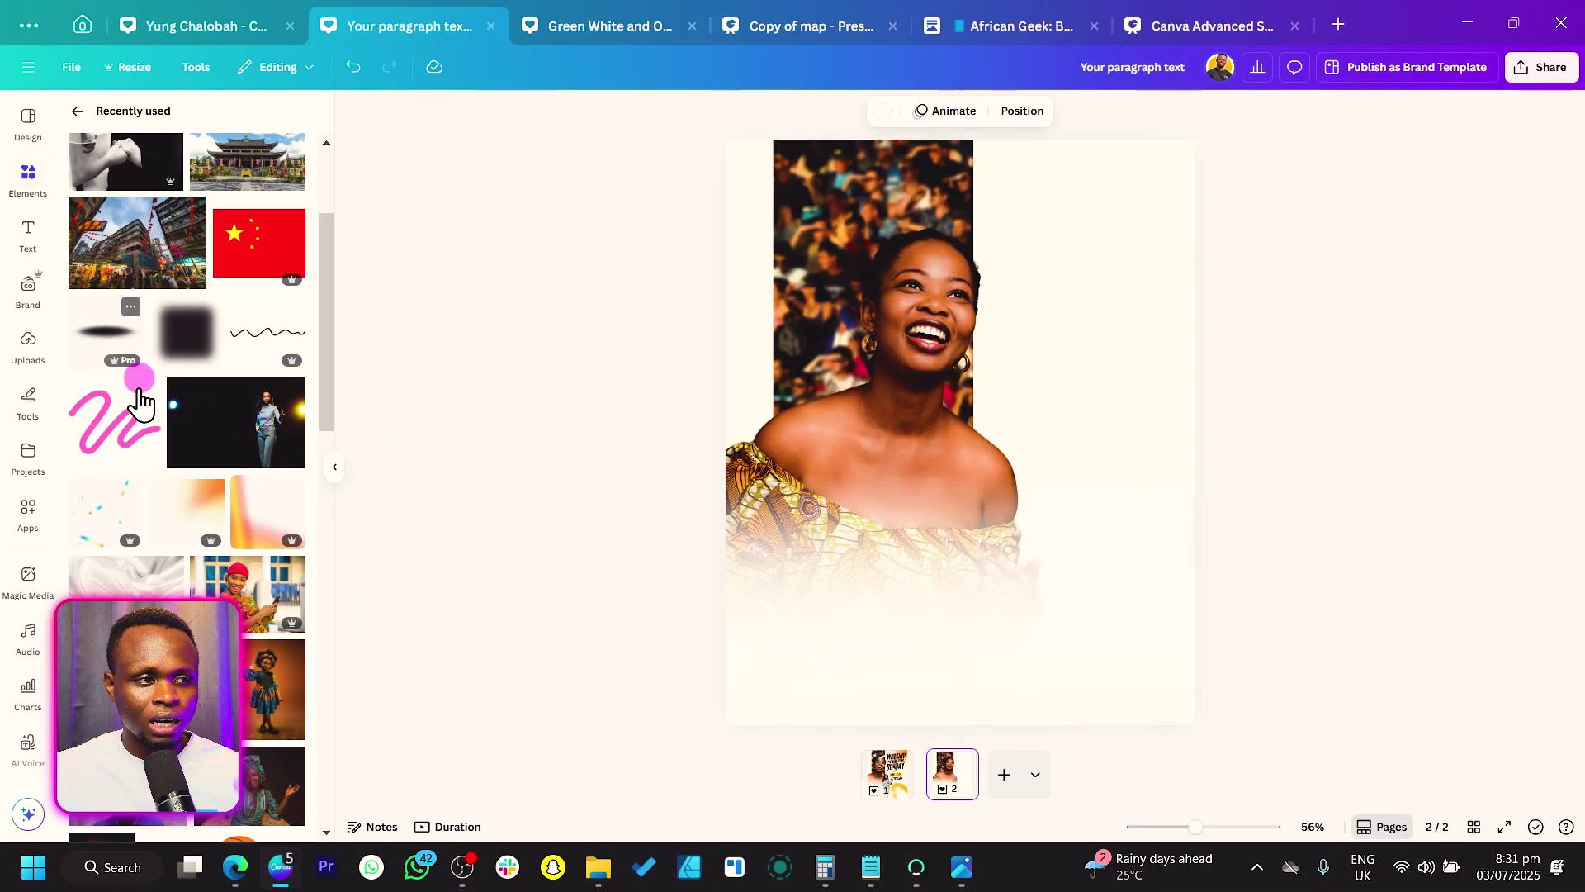
Step: Add the woman-on-stage clip to page 2, remove its background and crop its top
click(248, 448)
drag(864, 413, 842, 555)
click(778, 114)
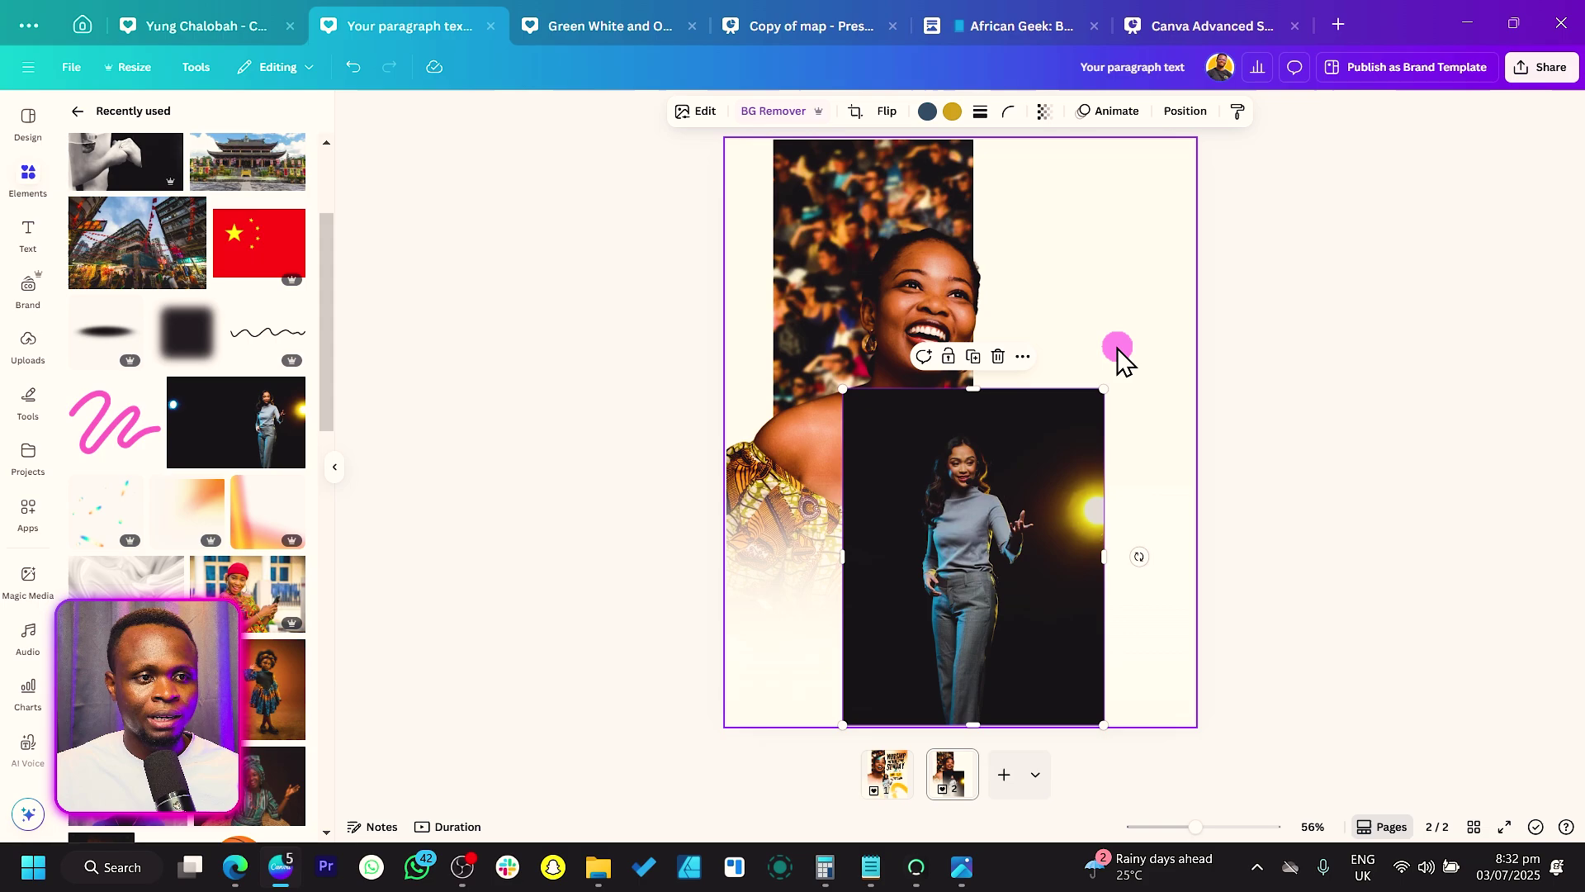
drag(1001, 389, 1002, 425)
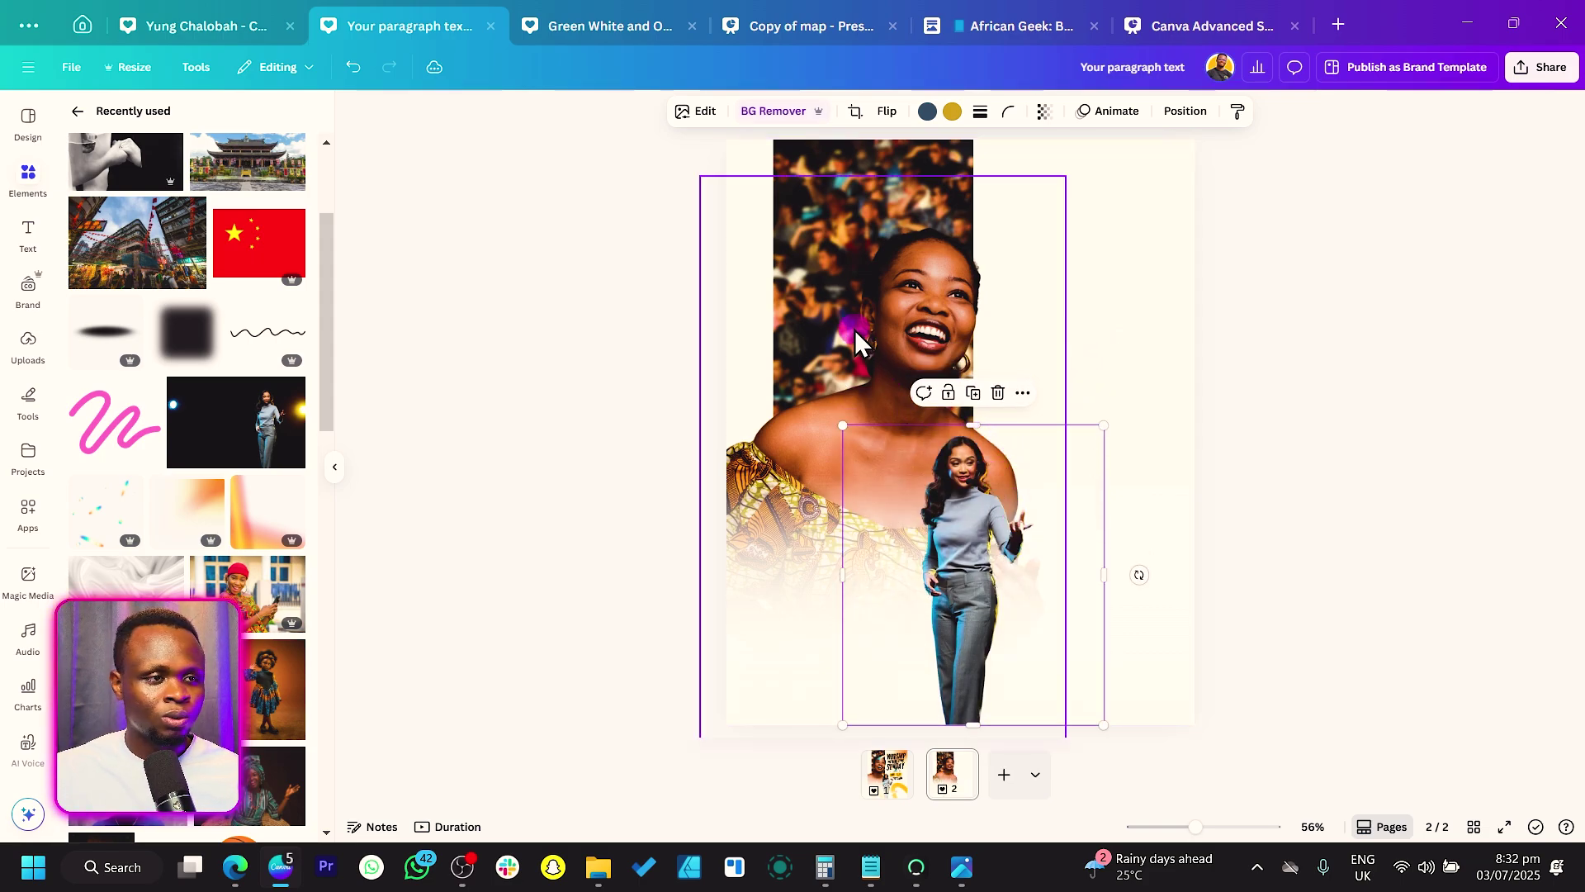
Step: Enlarge both the background portrait and the cut-out speaker, adjusting their positions
click(727, 310)
drag(710, 295, 708, 299)
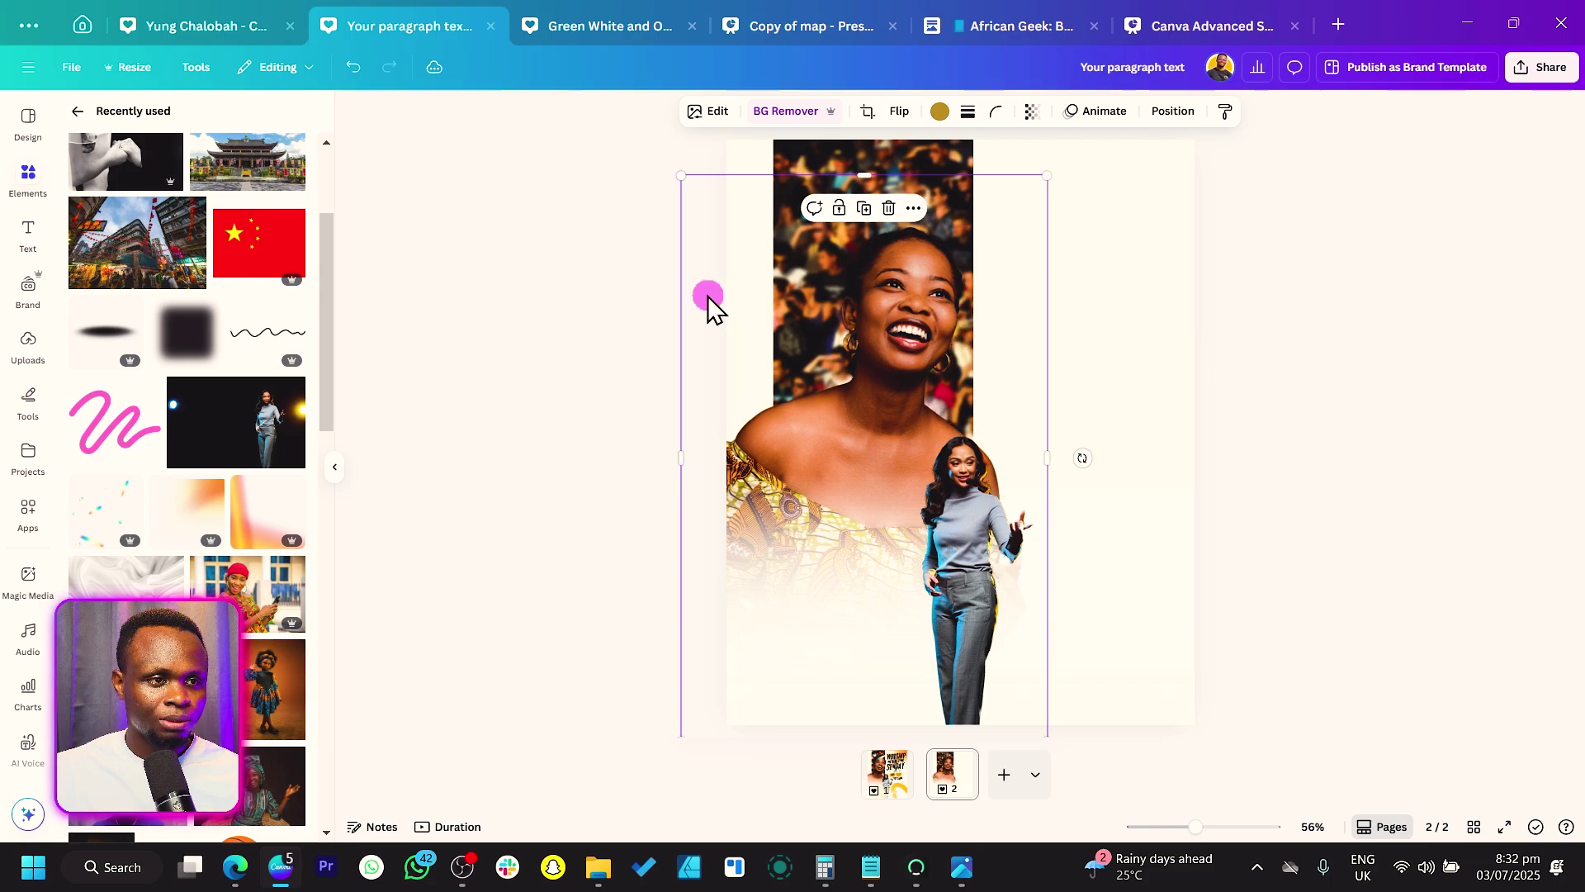
drag(1042, 181, 1128, 156)
click(994, 508)
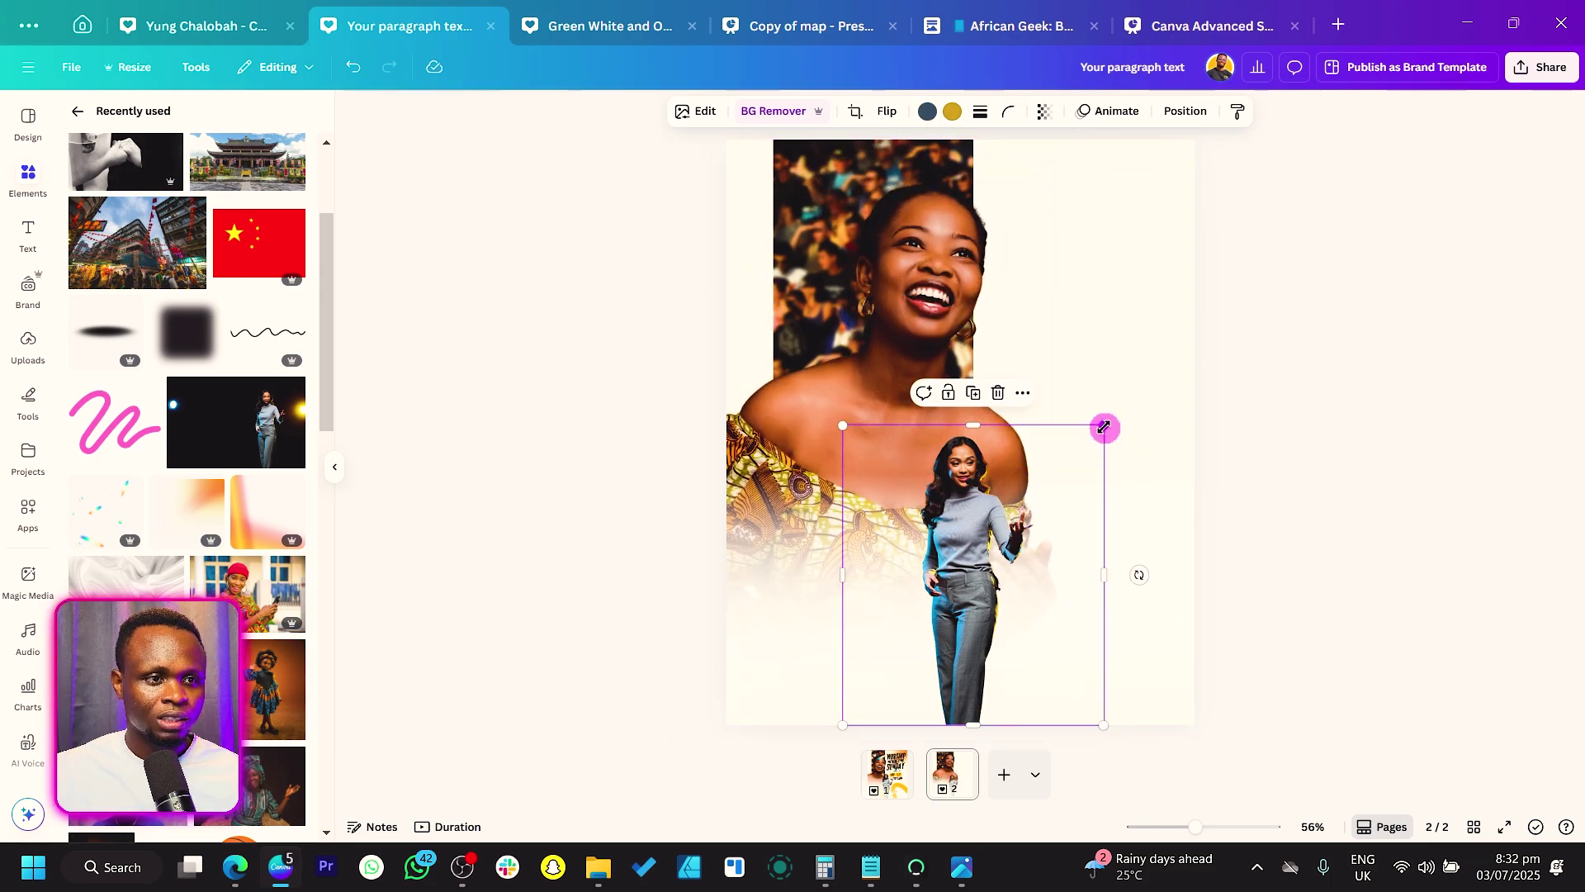
drag(1102, 425, 1157, 375)
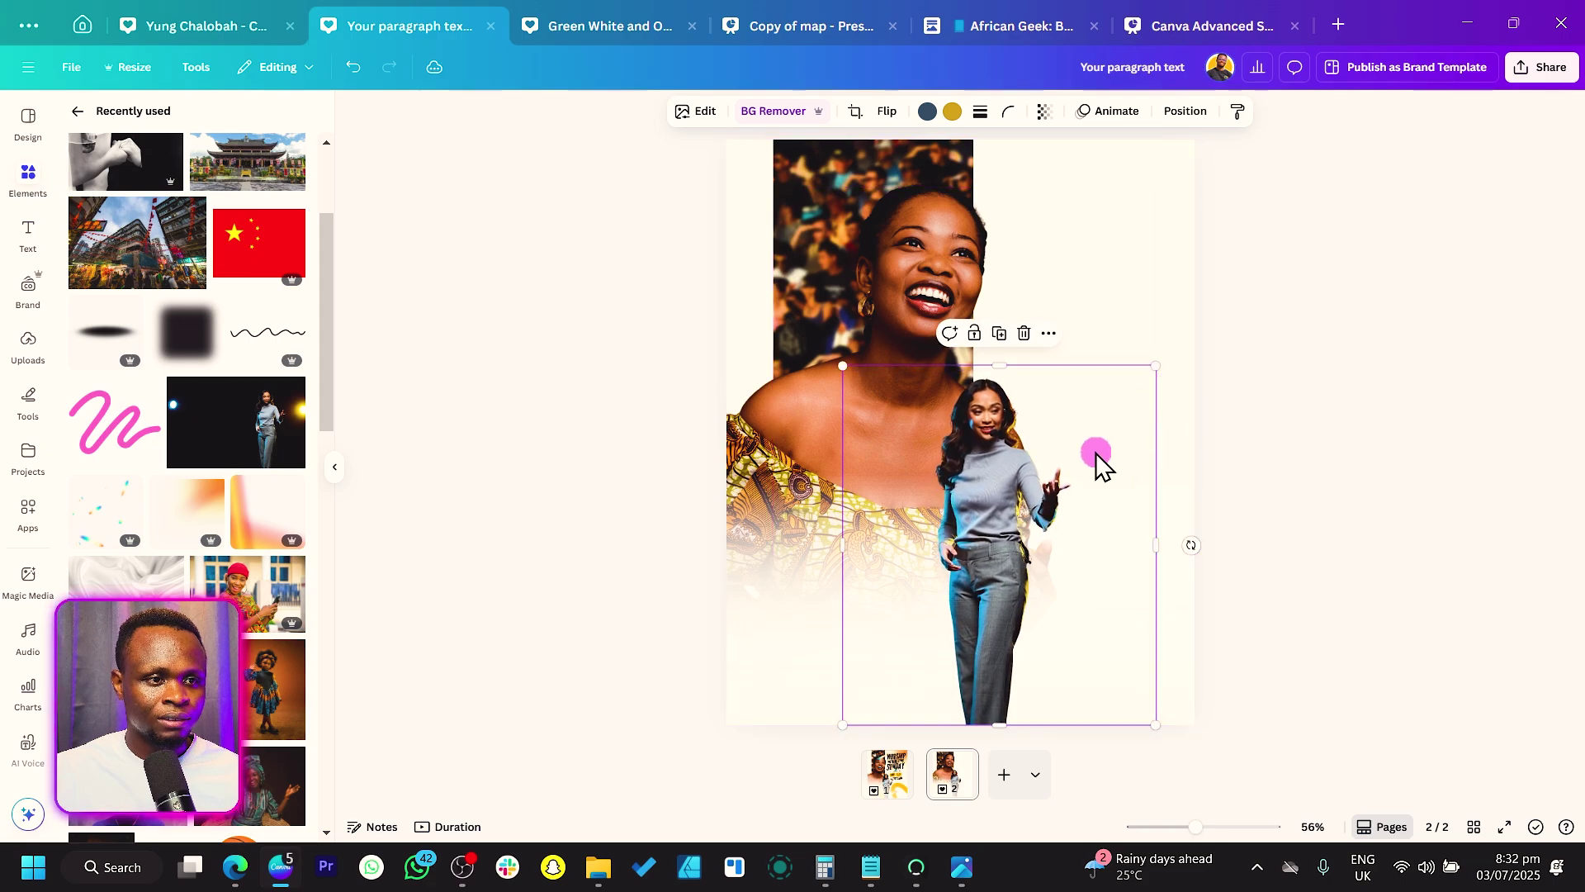
drag(1084, 459, 1081, 459)
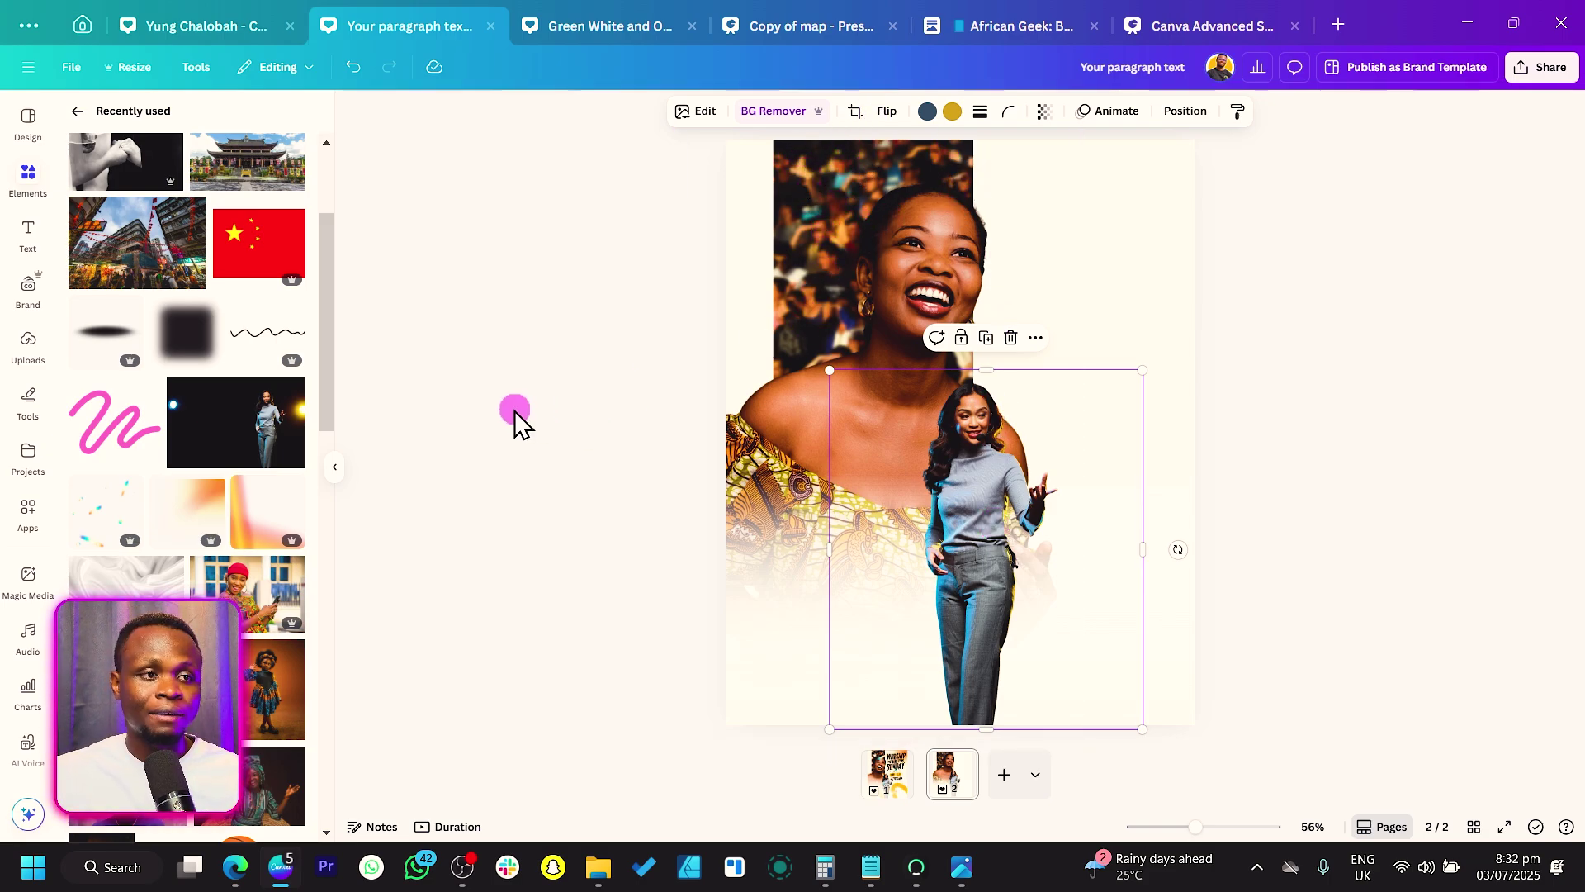
click(508, 340)
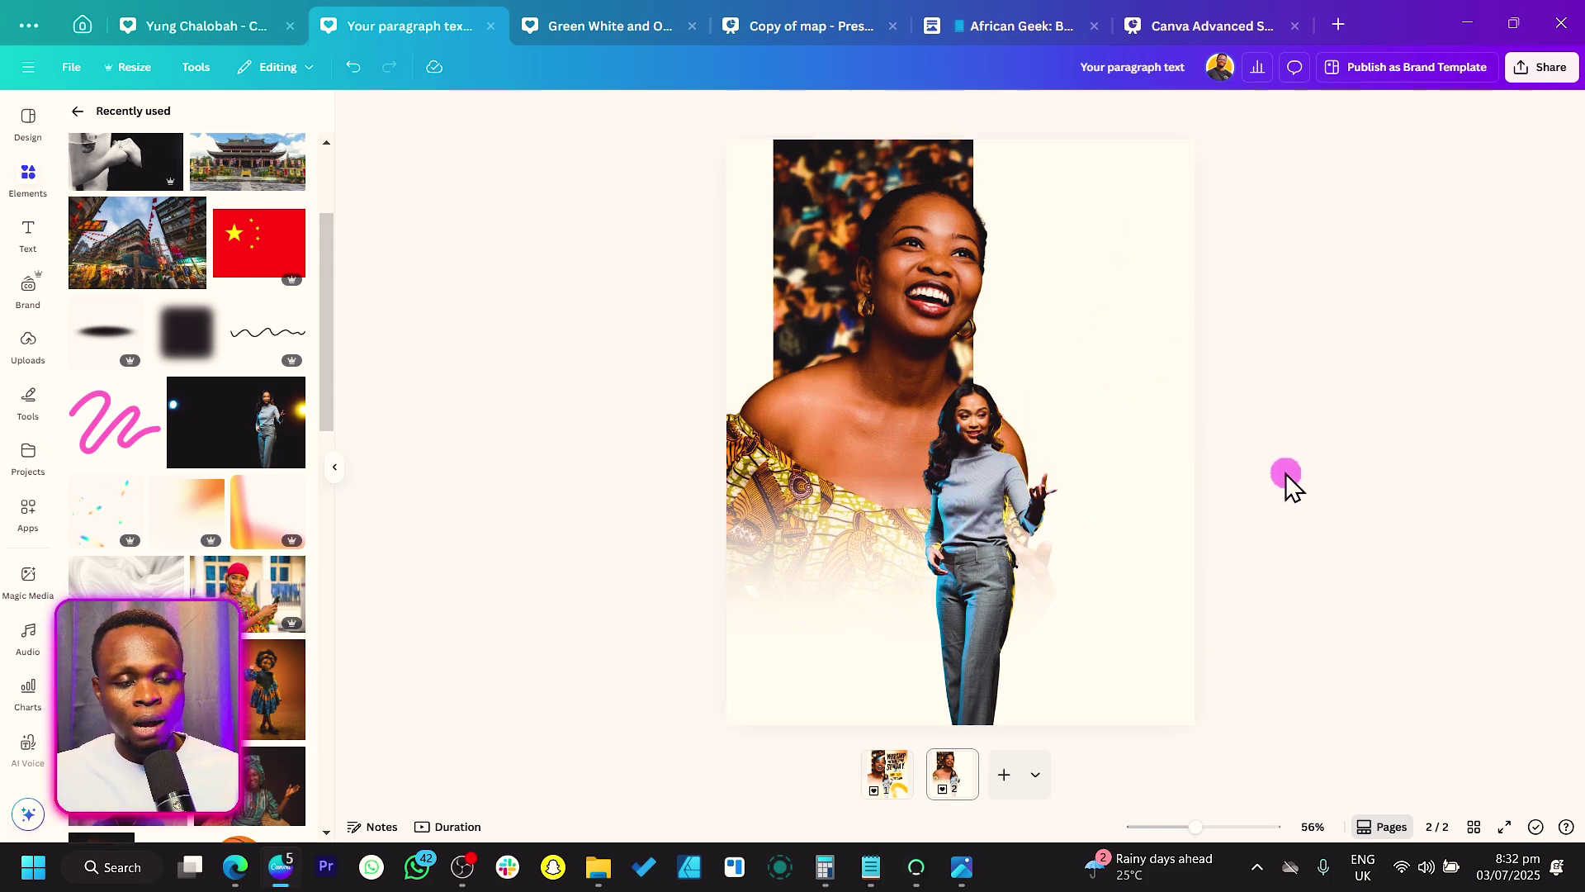
Step: Add a new text box beside the woman's face, enlarged to about size 85, and clear its contents
key(t)
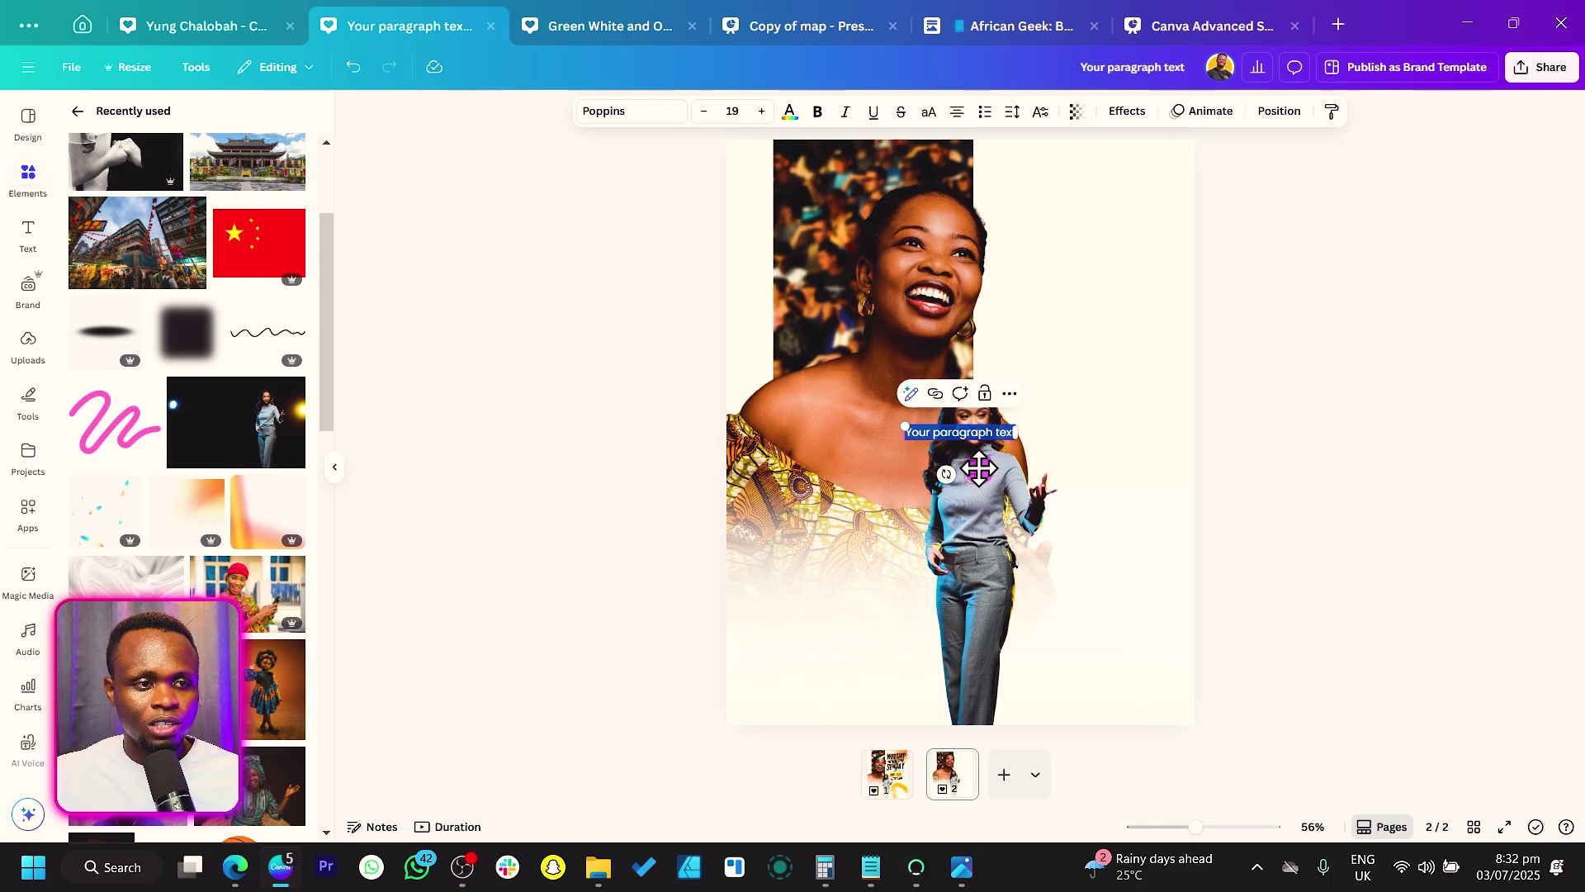
drag(973, 460, 1098, 282)
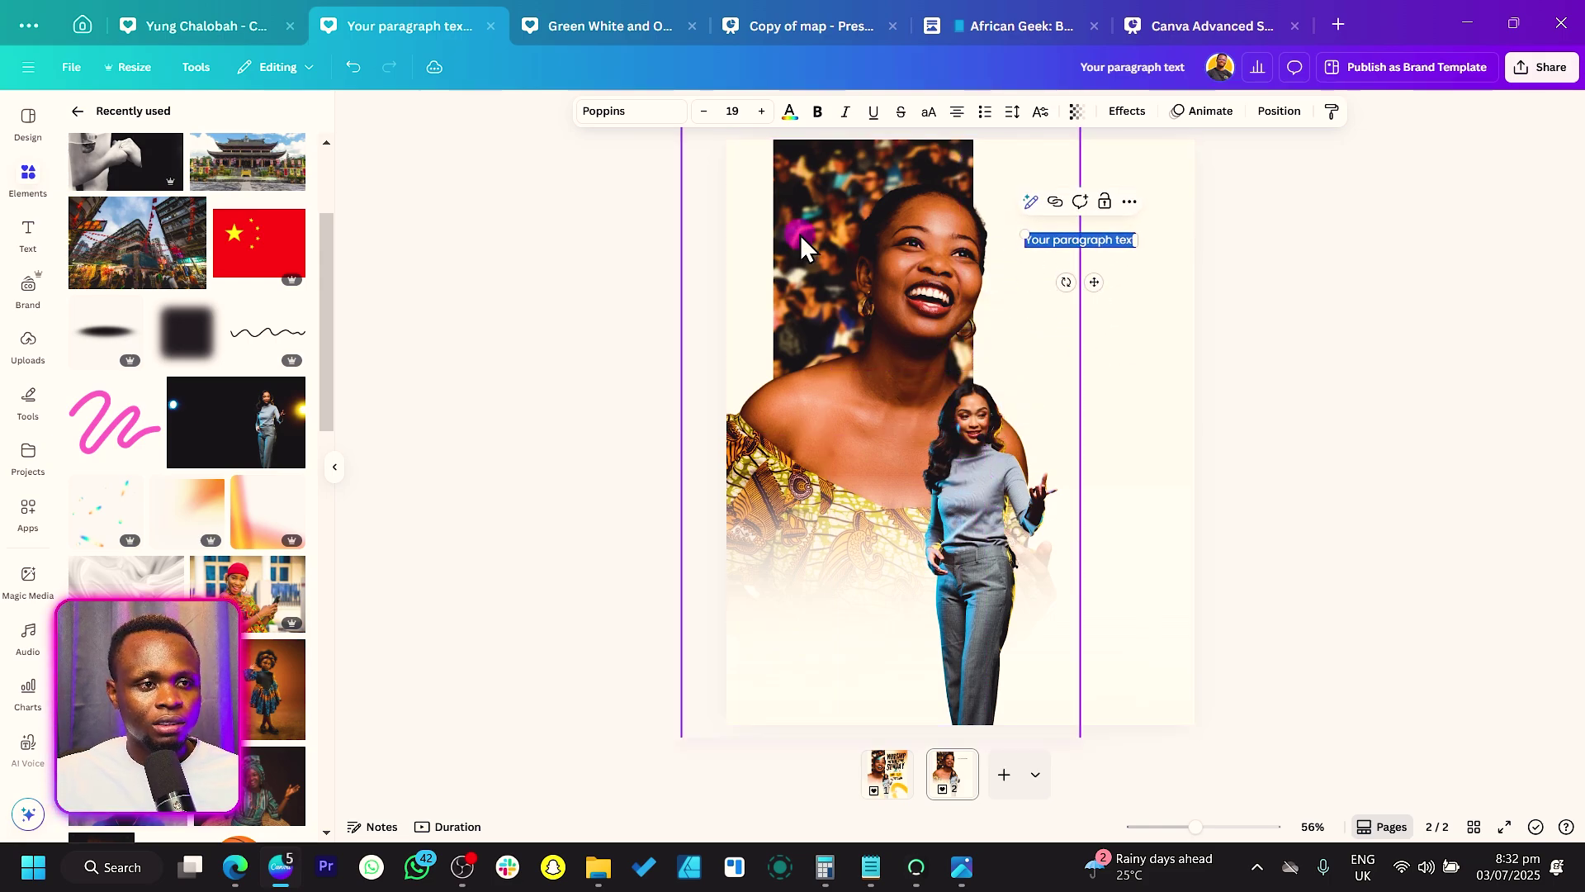
click(620, 120)
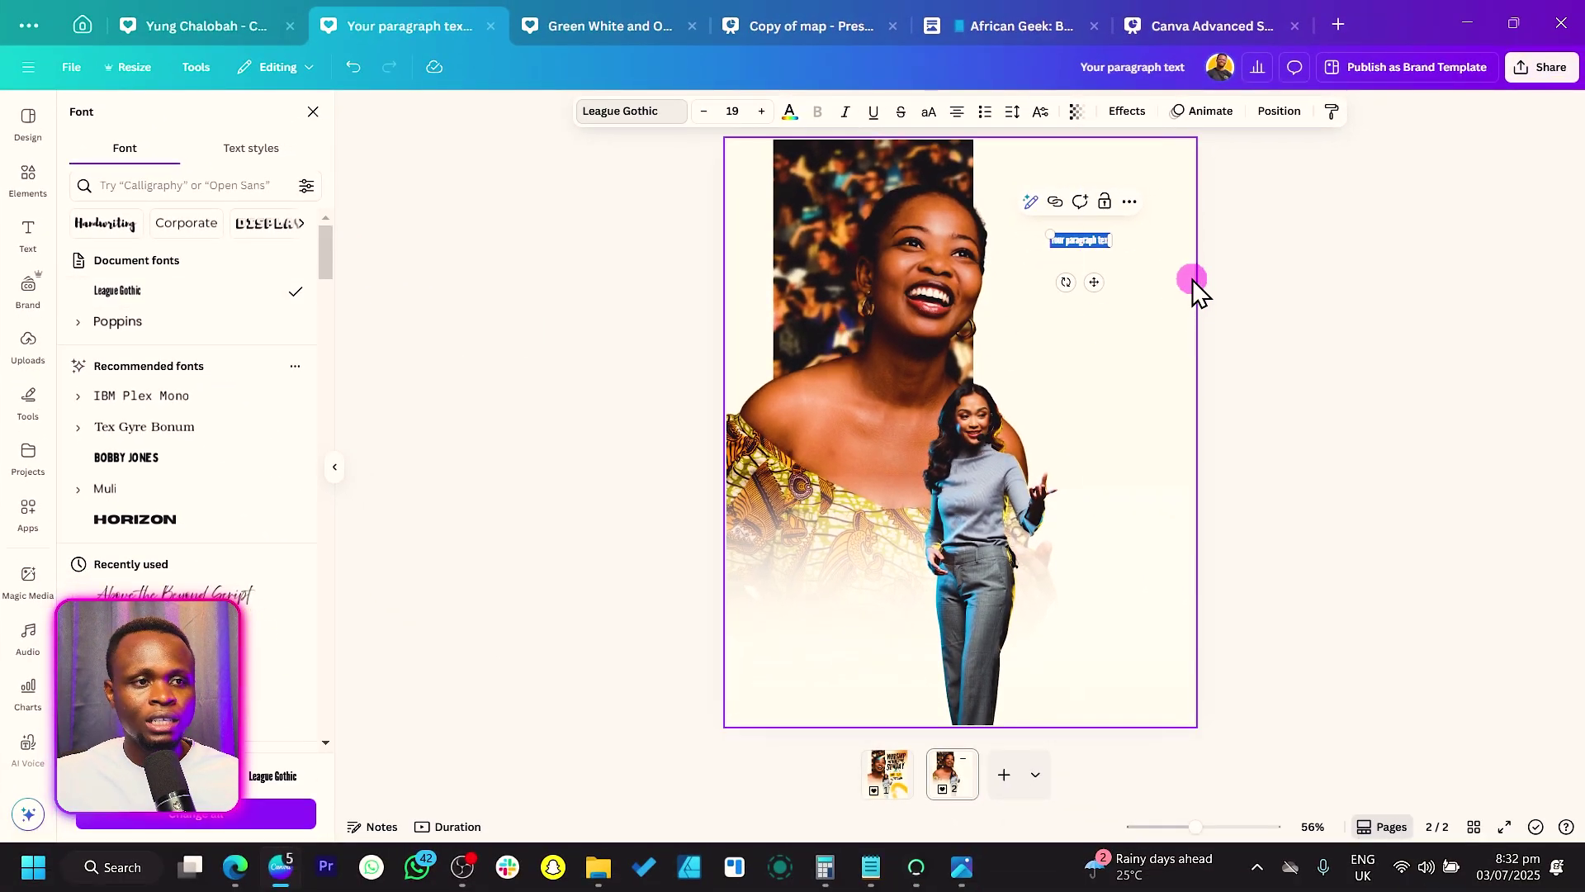
drag(1110, 250, 1294, 404)
text(W)
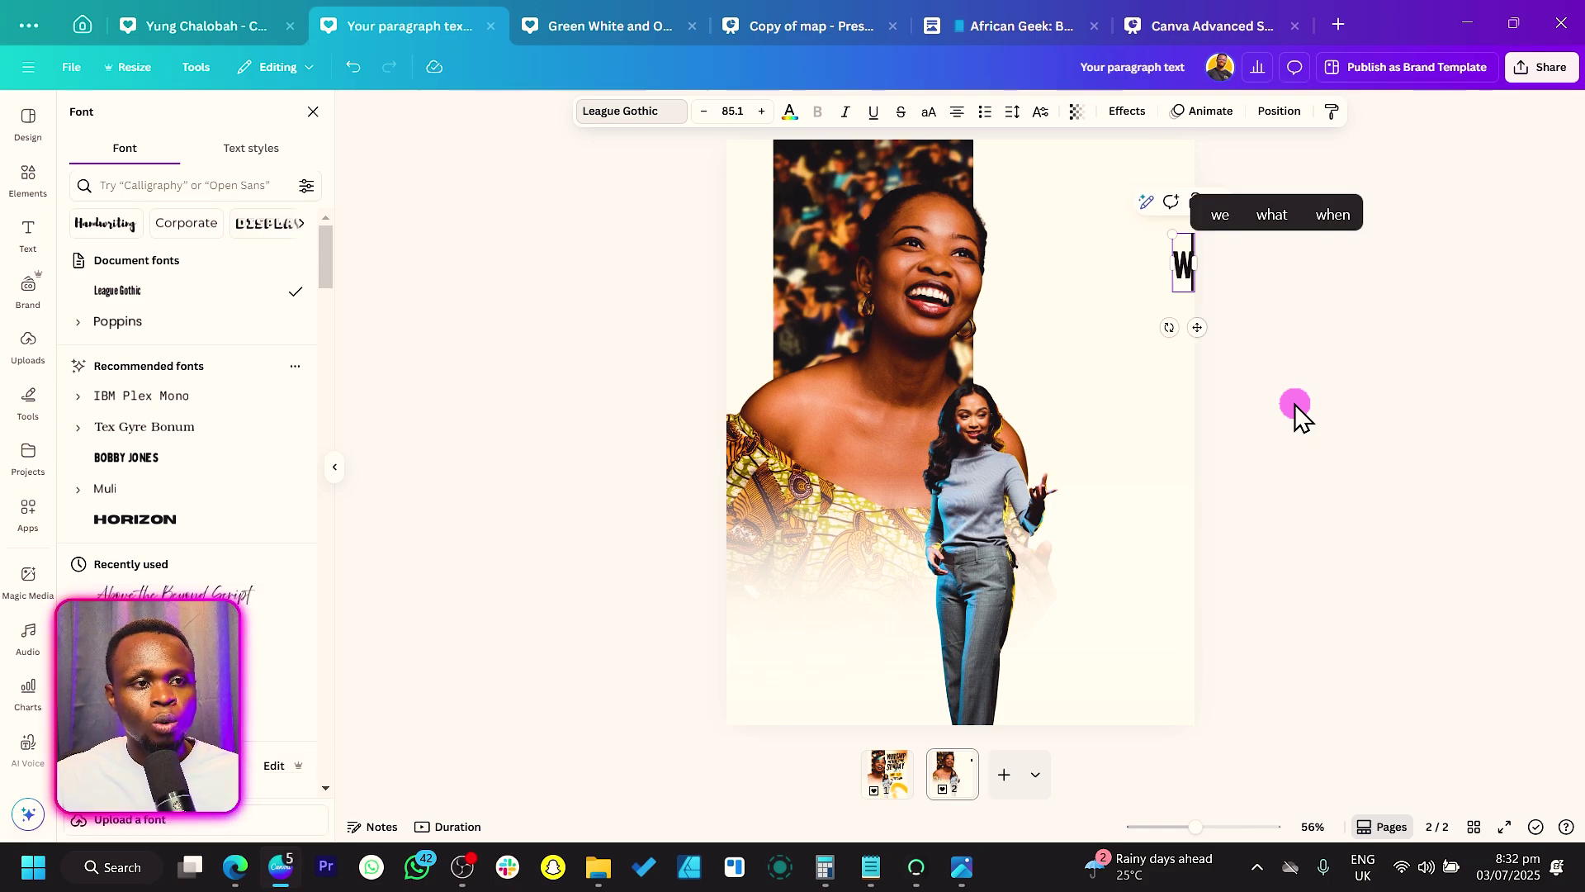
key(BackSpace)
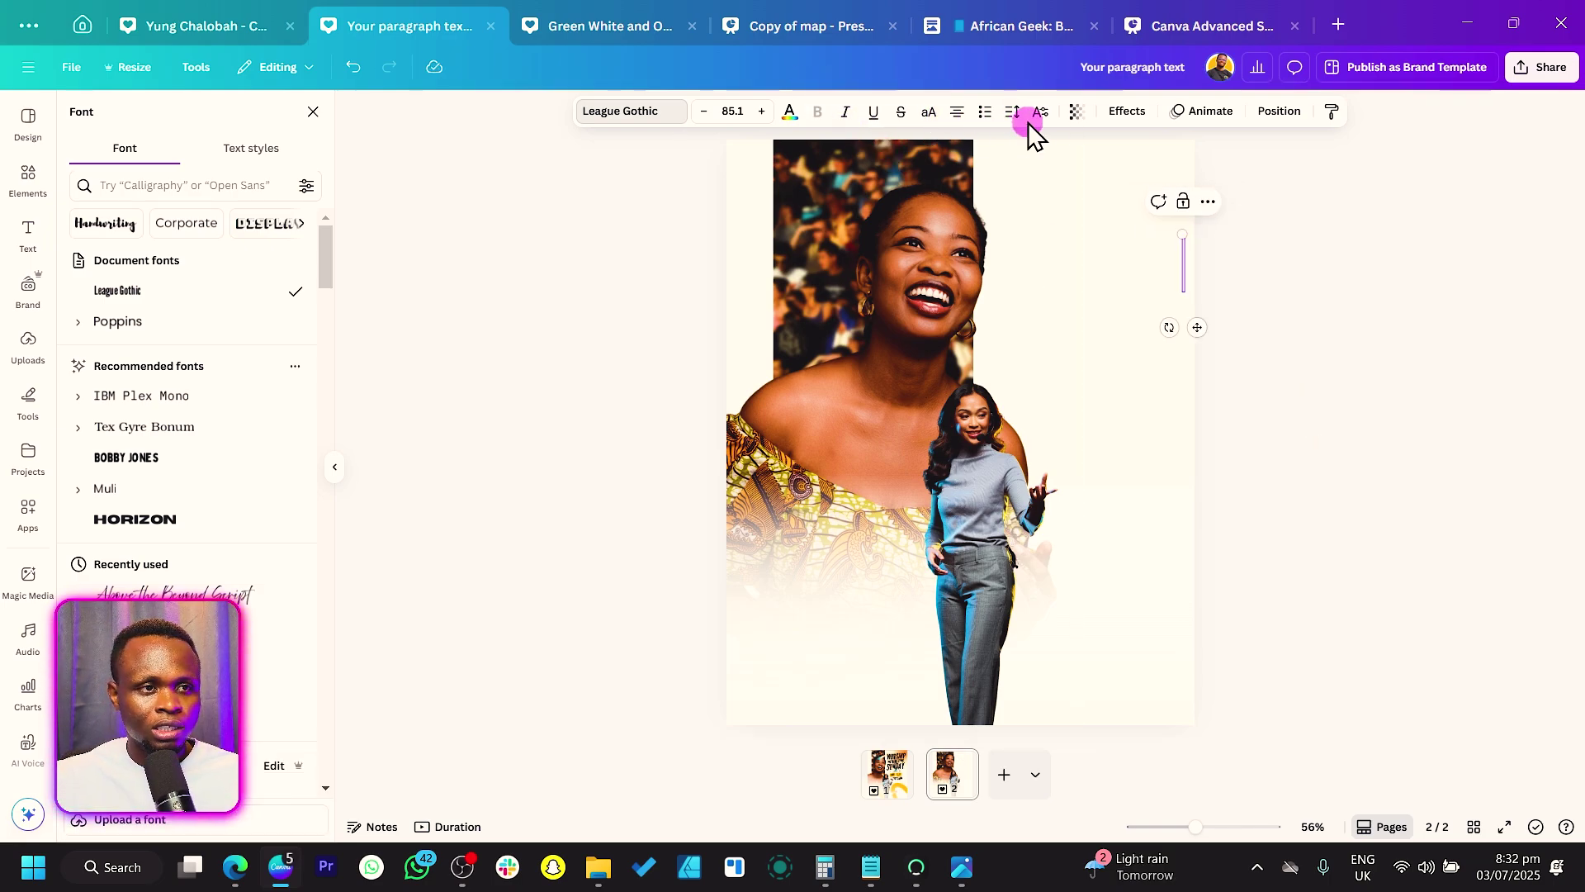
Step: Type WORSHIP in all caps on one line at size 142, nudged higher and italicised
click(929, 110)
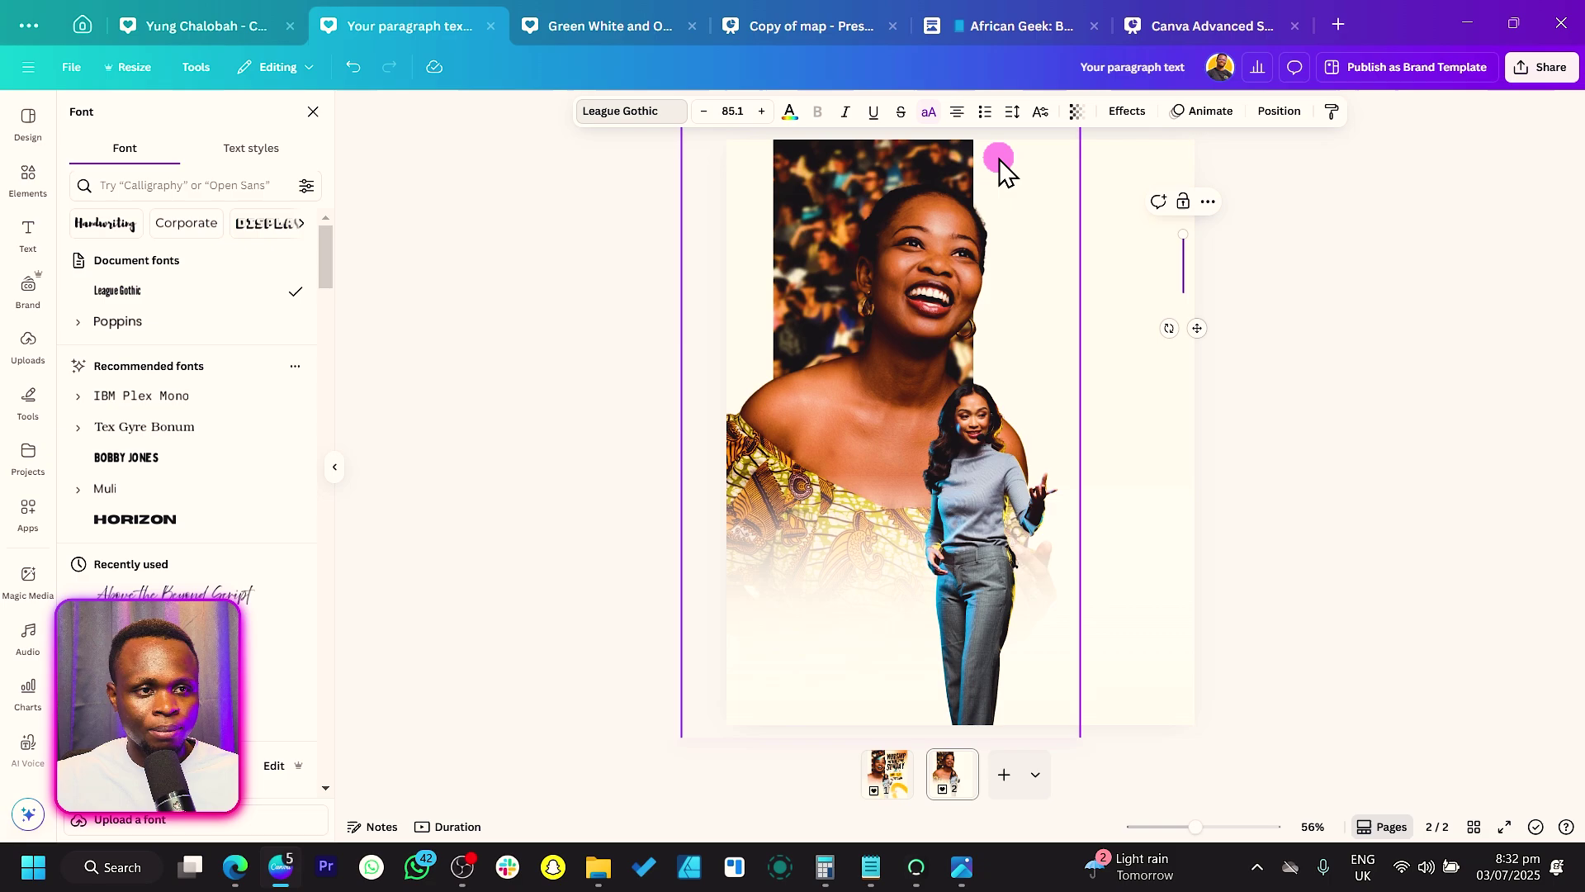
text(WORSHIP)
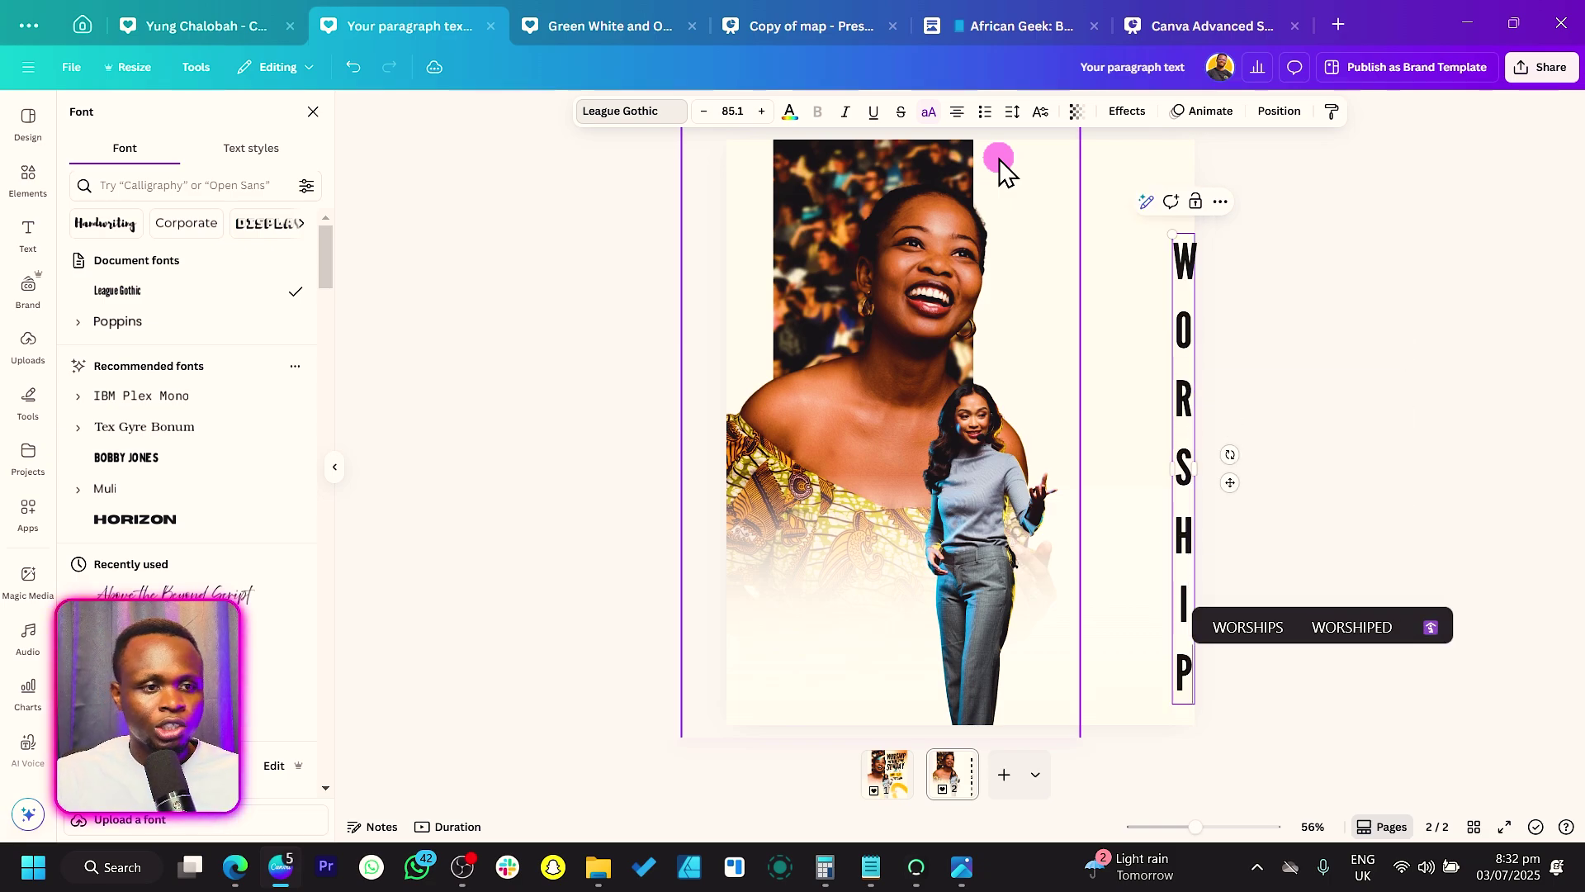
drag(1179, 463, 1065, 425)
drag(1070, 293, 976, 334)
drag(1163, 273, 1168, 248)
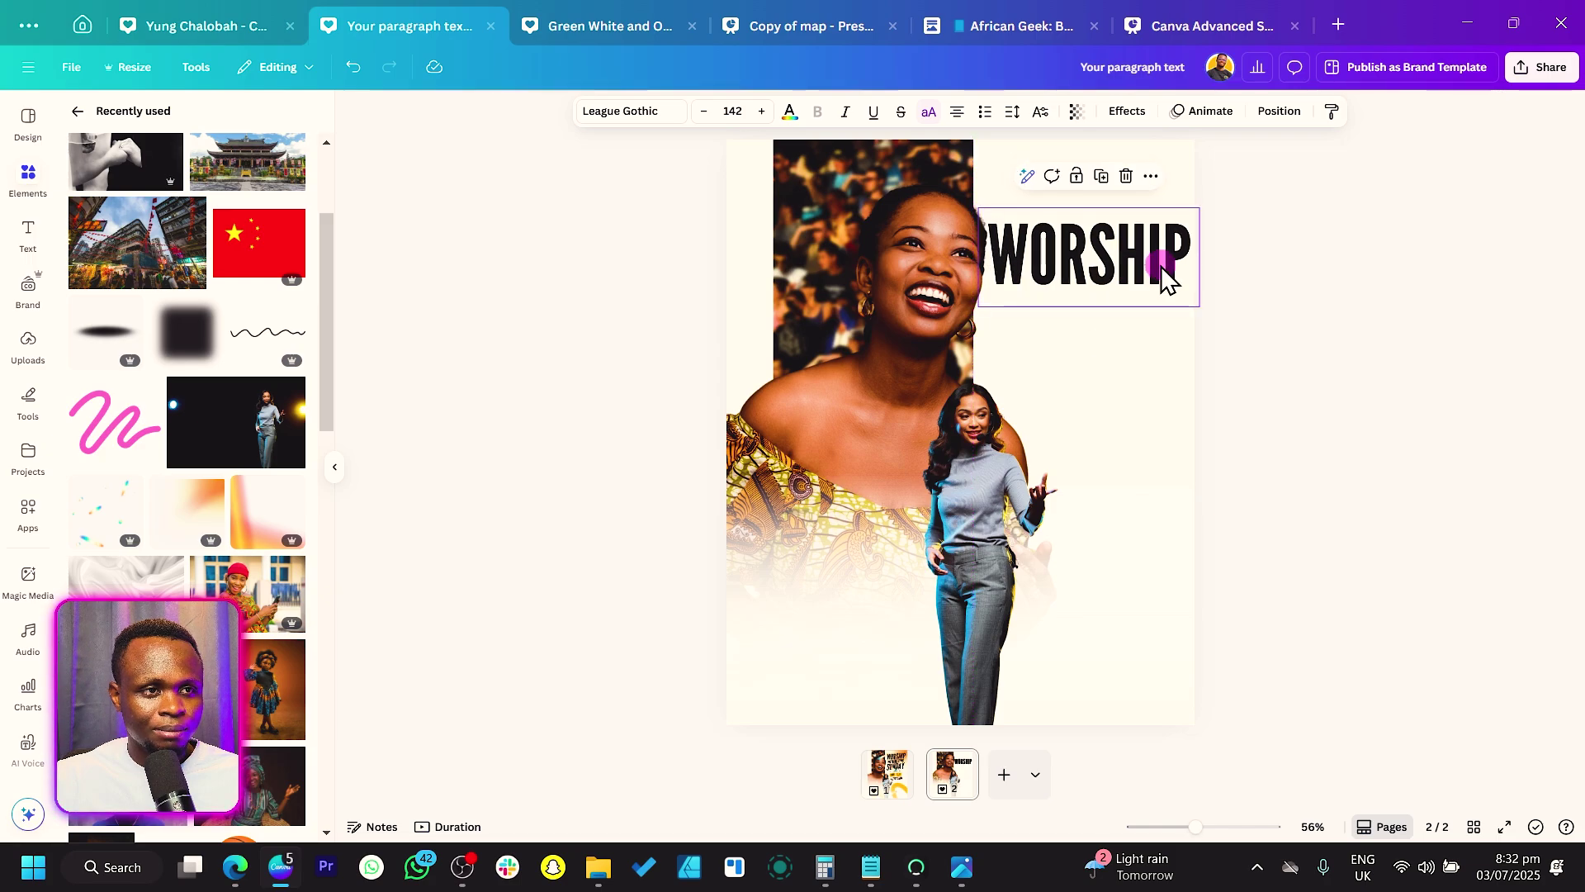
click(844, 113)
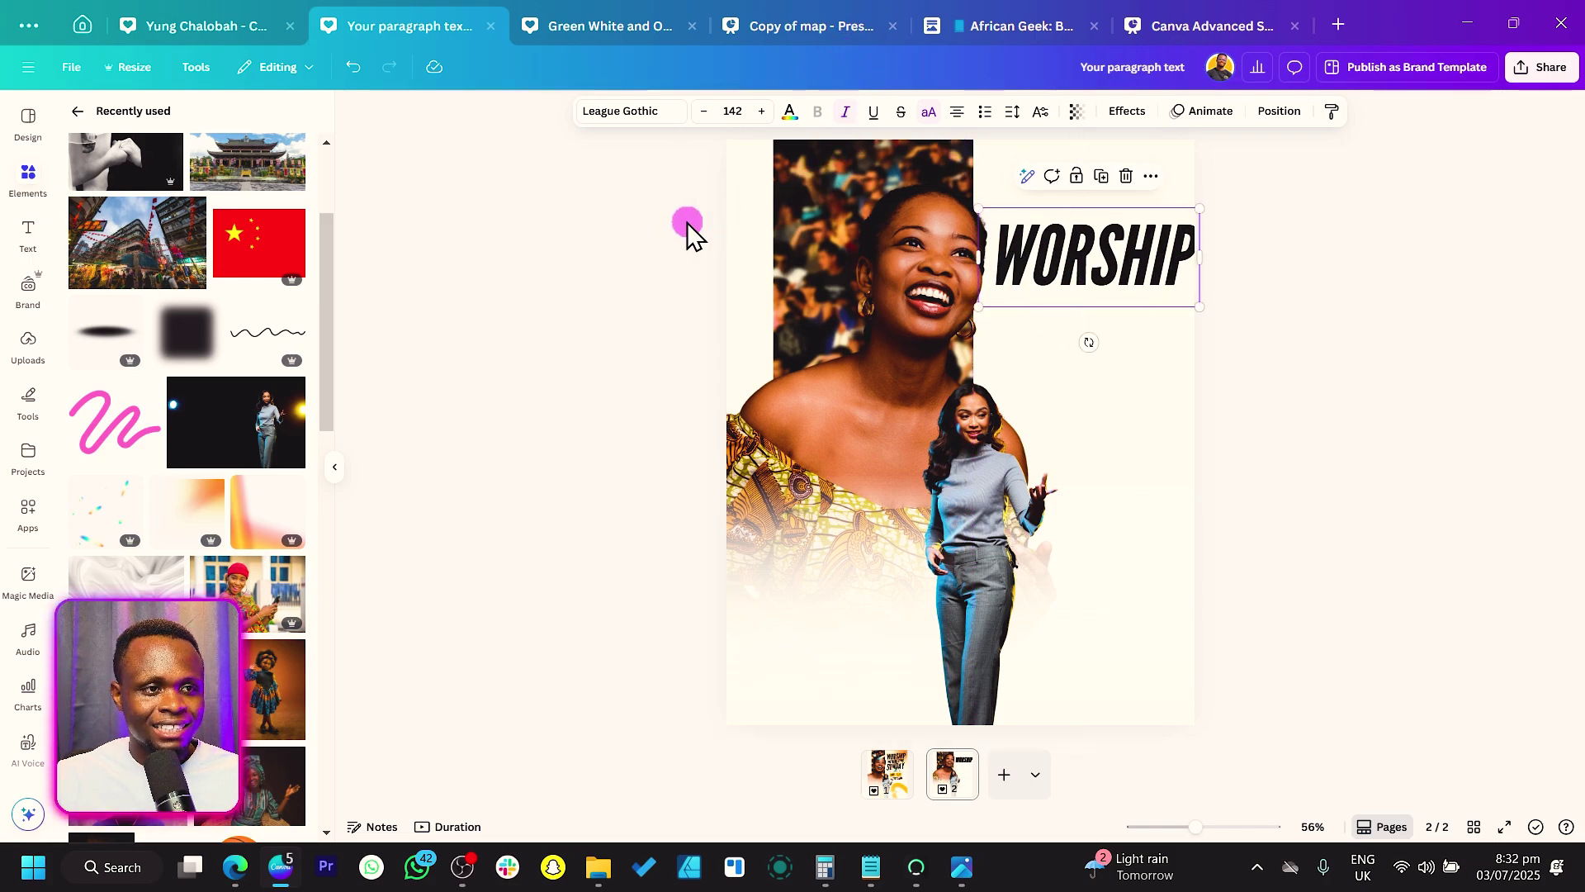
drag(628, 198, 898, 247)
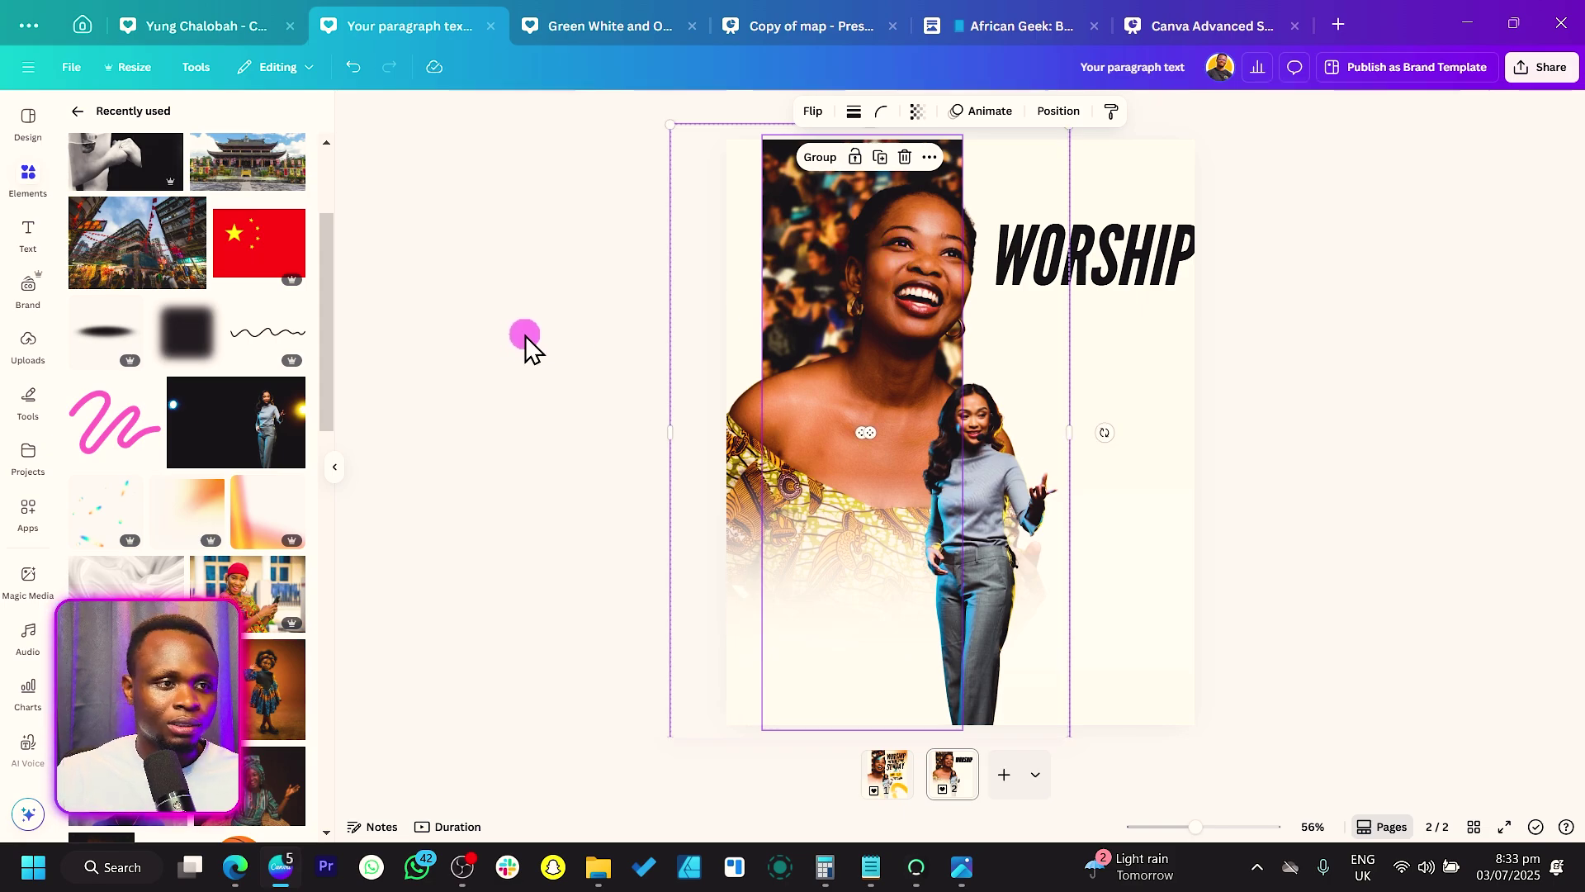
Step: Shrink WORSHIP to size 128 and place a duplicate just below it
click(526, 339)
click(1168, 265)
drag(1196, 203, 1176, 209)
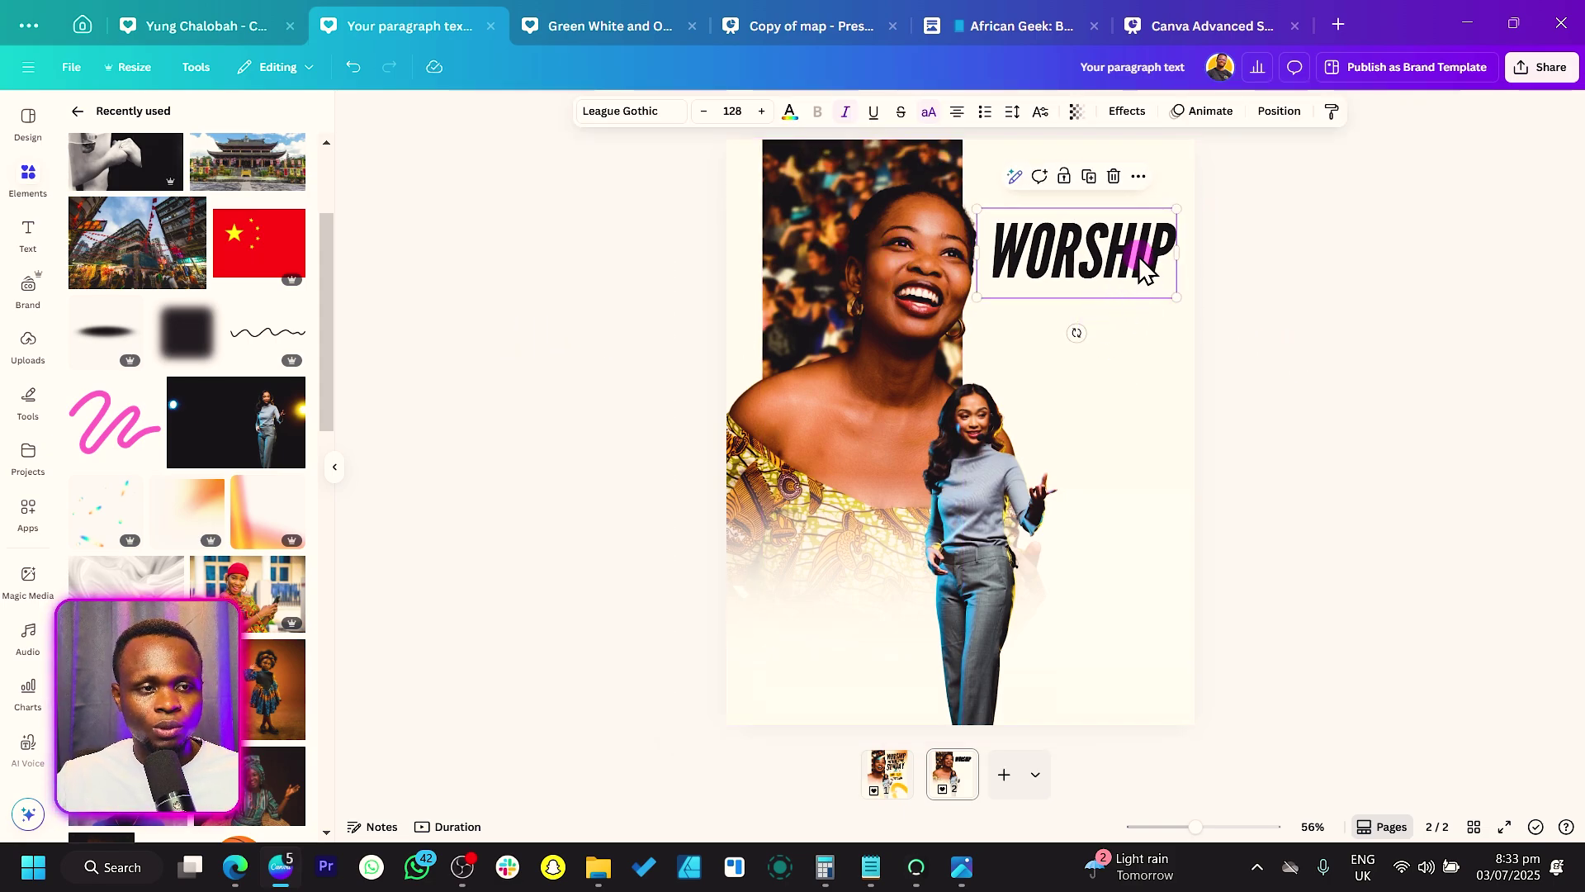
key(ctrl+d)
drag(1138, 256, 1123, 312)
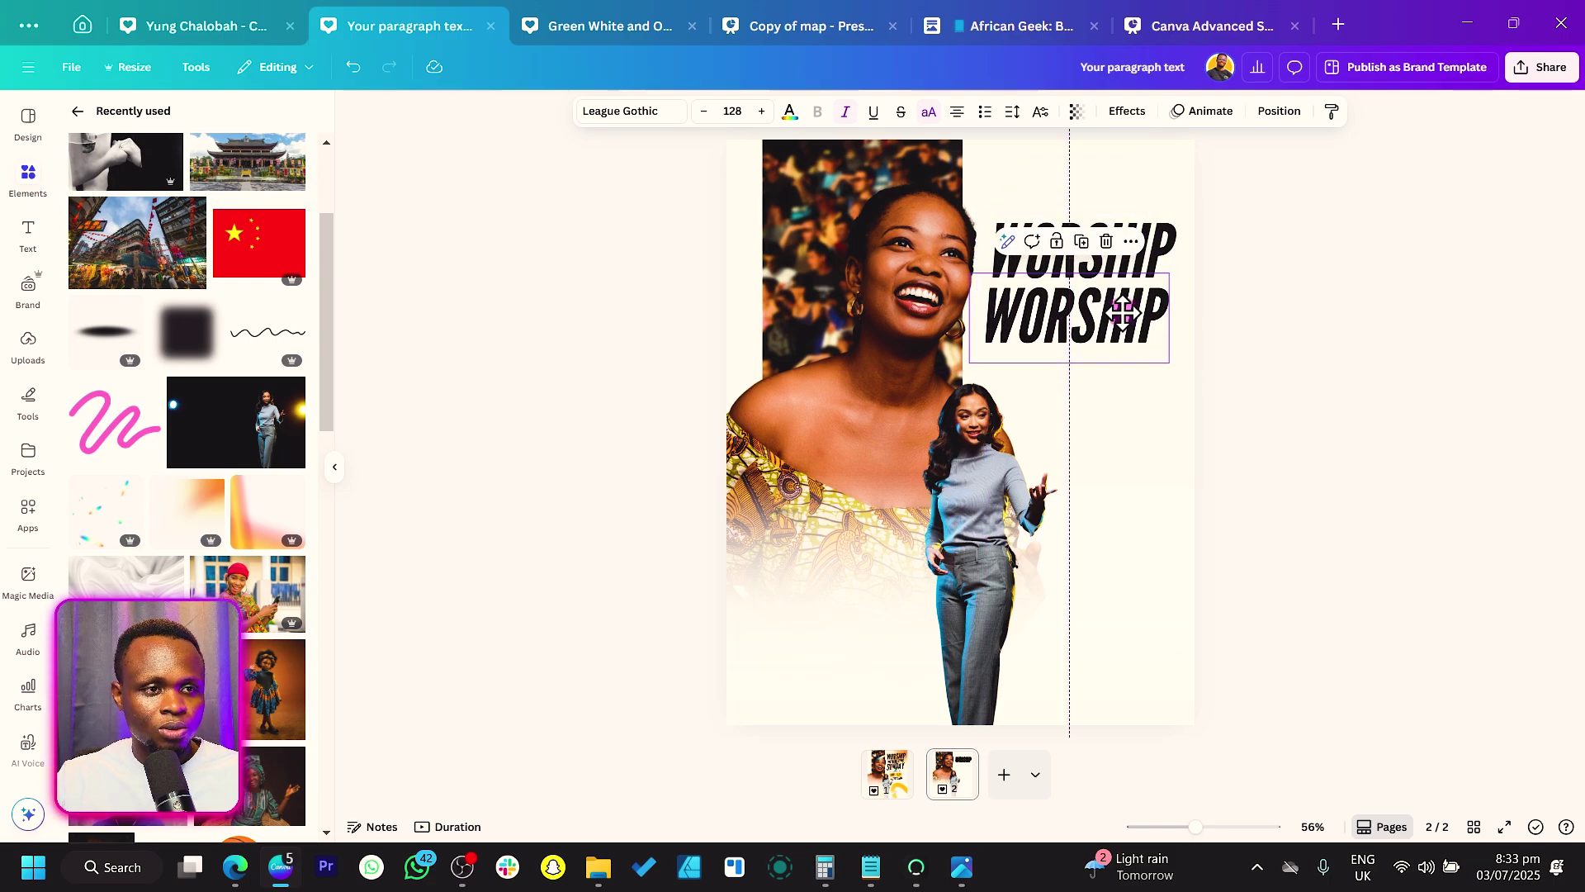
Step: Retype the copy as WITH US THIS, fit it on one smaller line under WORSHIP
double_click(1123, 312)
text(WITH US)
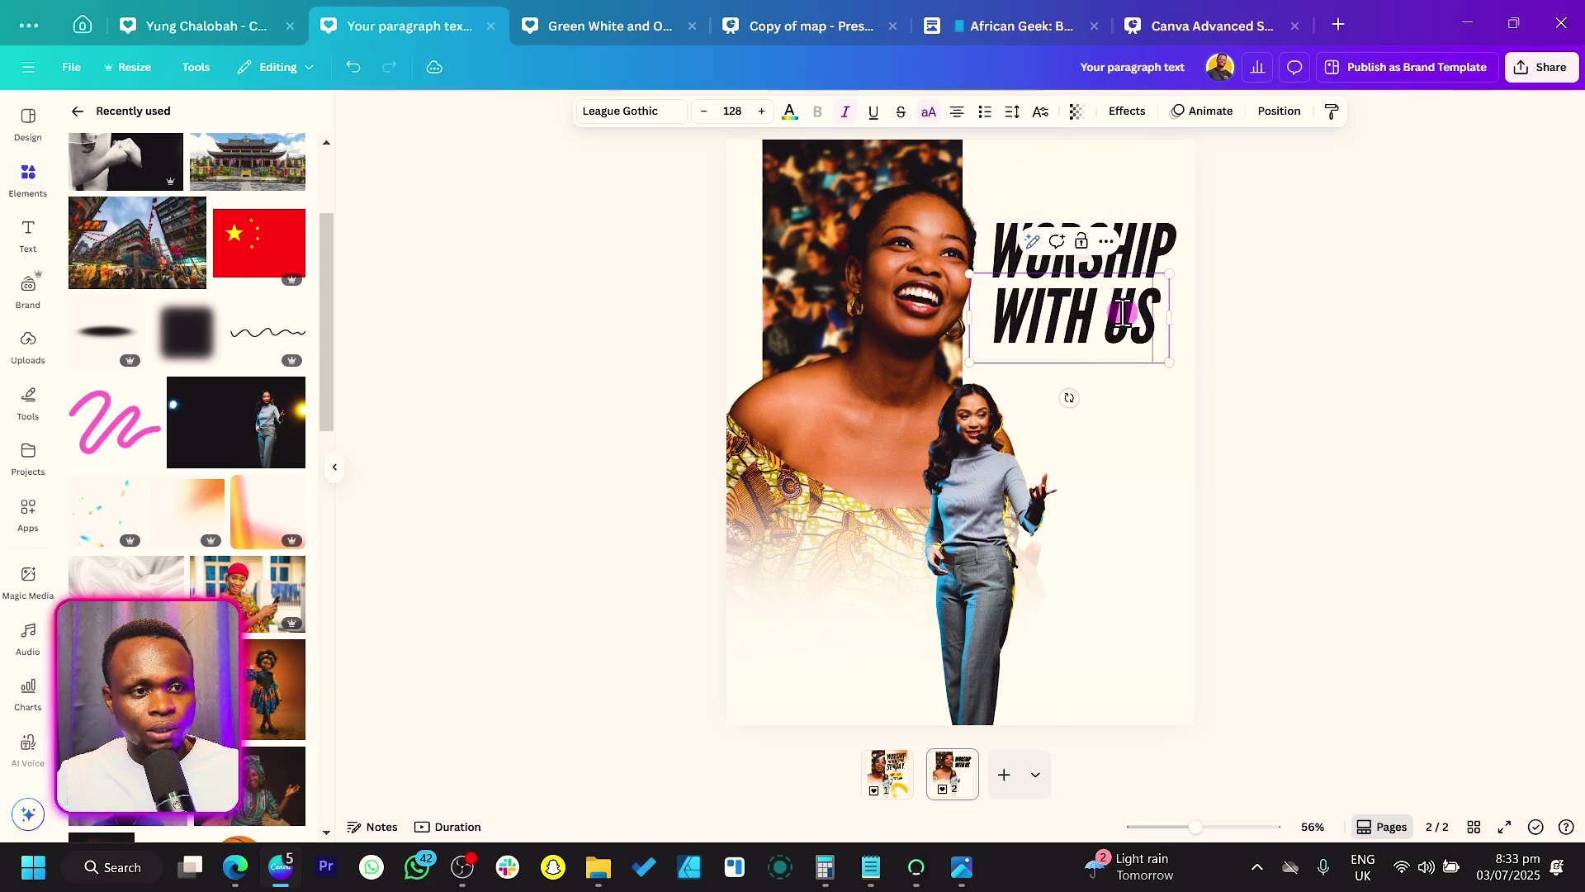
key(Return)
key(Return)
text(THIS)
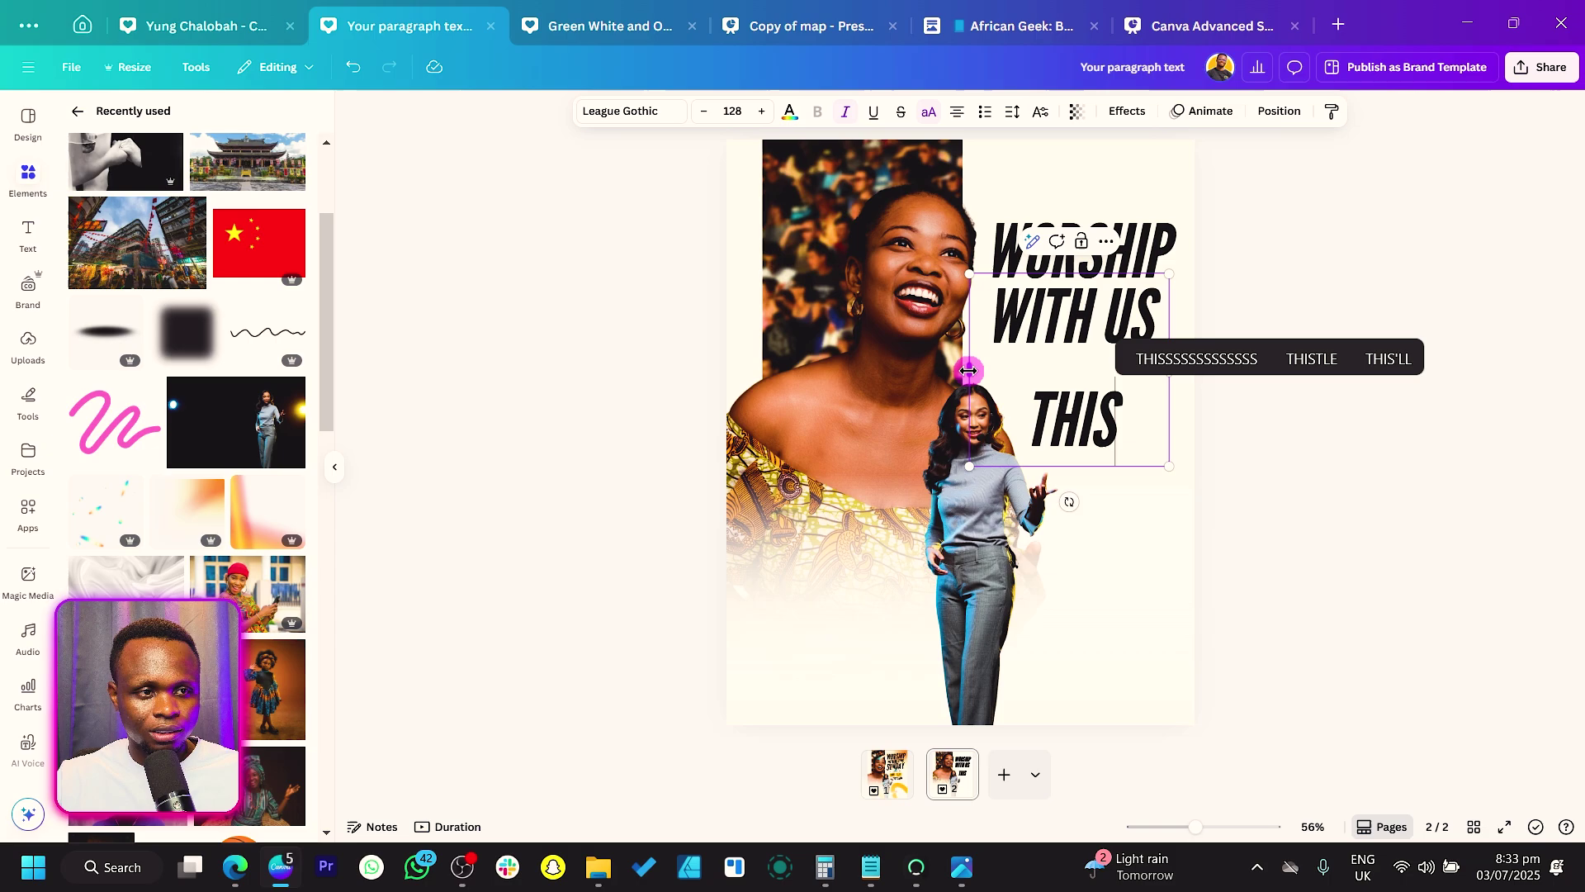
mouse_move(955, 369)
mouse_down()
mouse_move(898, 374)
mouse_move(964, 341)
mouse_up()
click(1359, 403)
drag(1068, 329, 1061, 312)
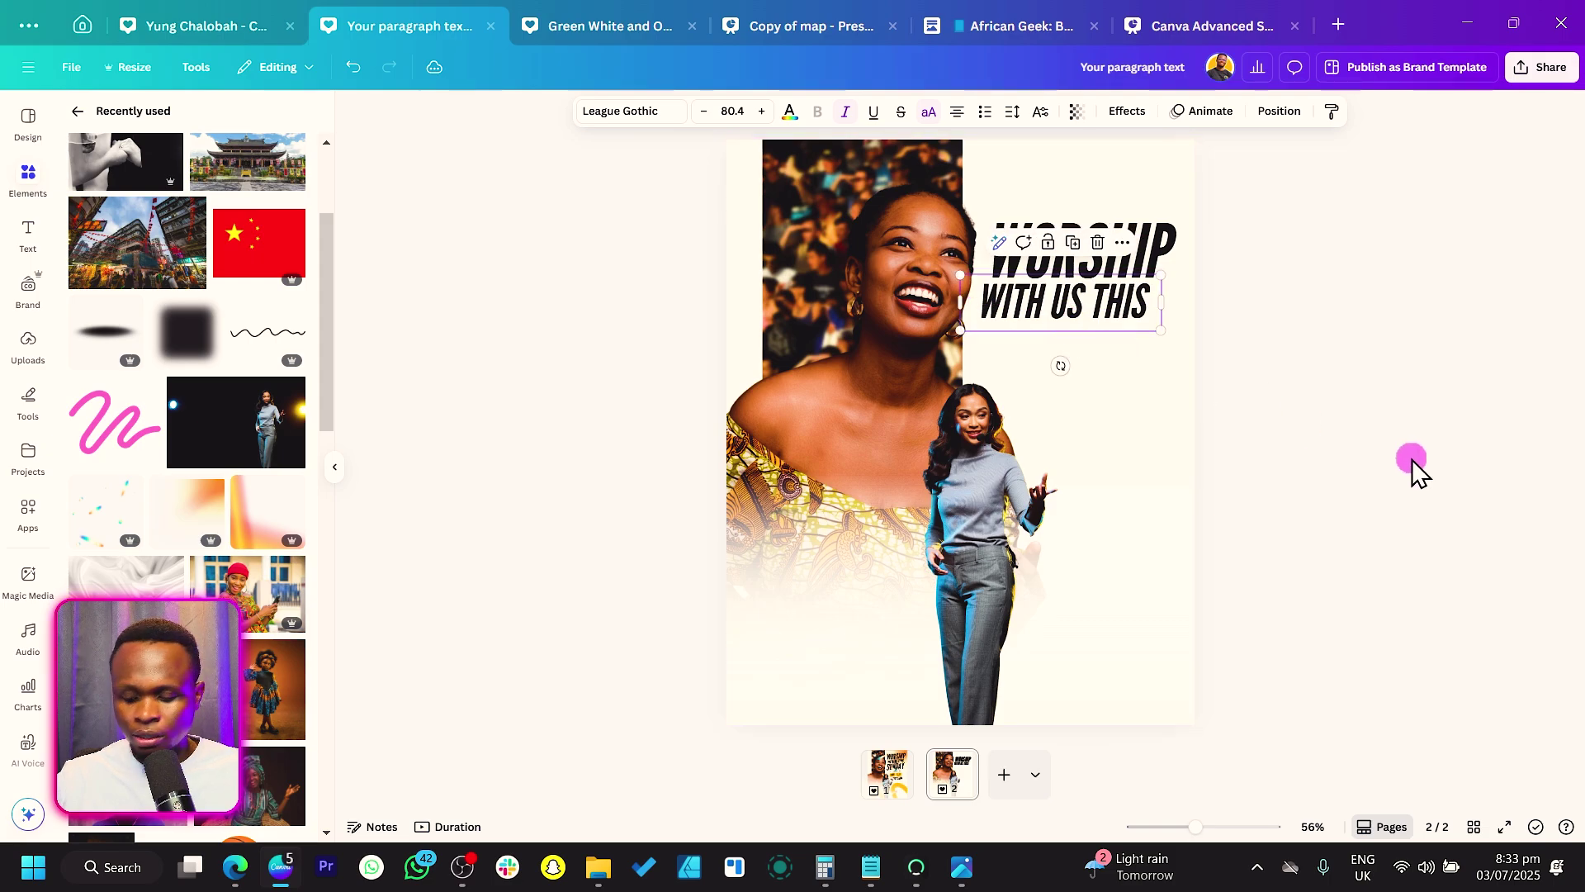
Step: Turn another copy below into SUNDAY and line it up with the other headline lines
drag(1156, 242, 1146, 336)
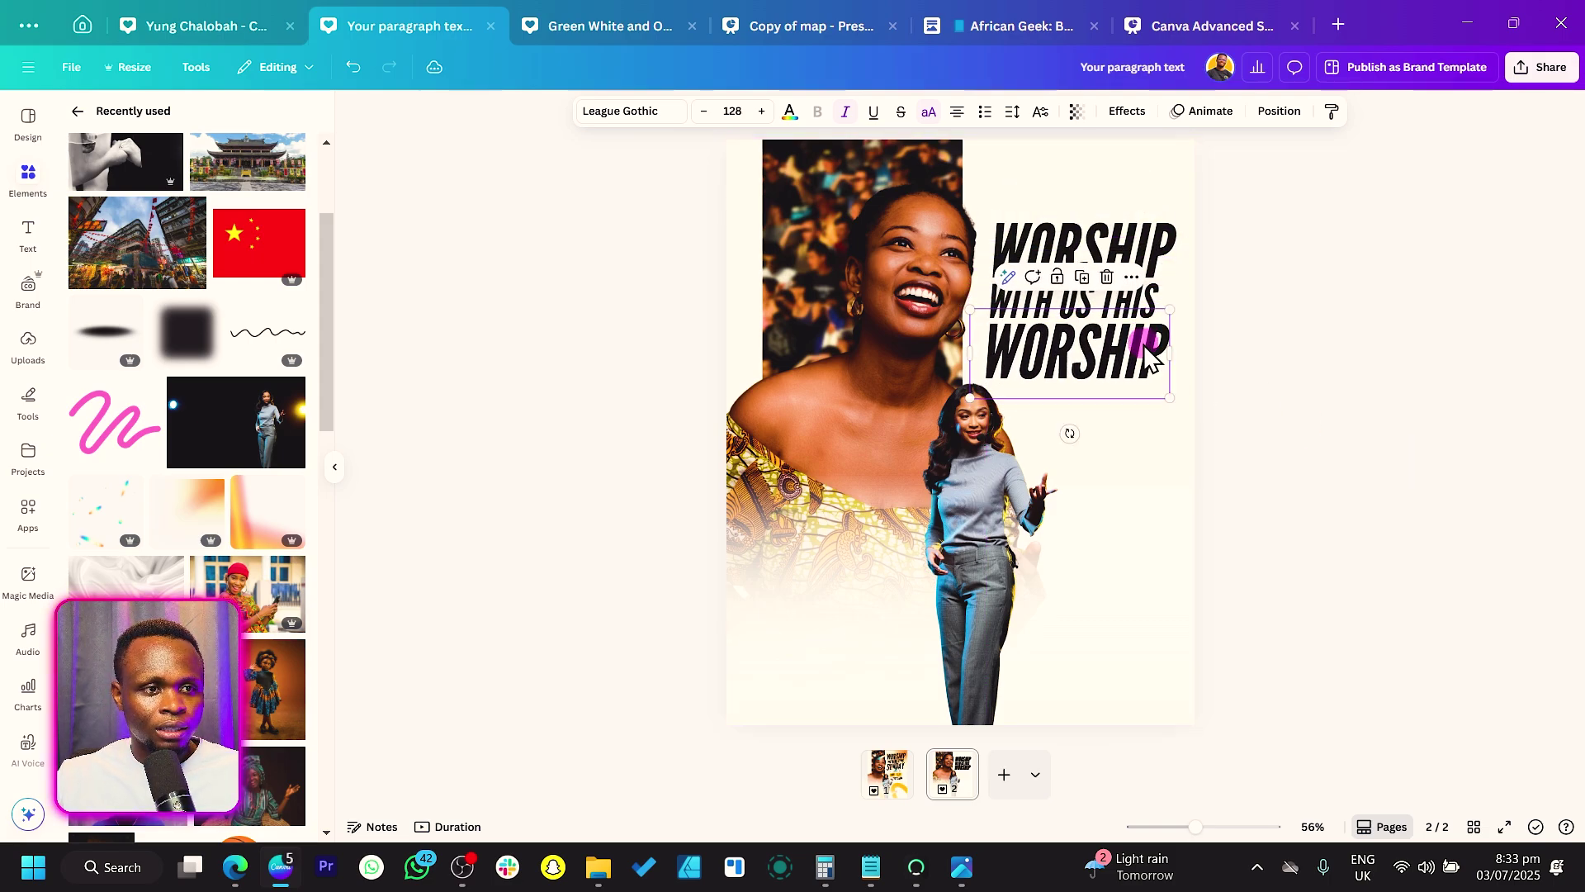
double_click(1143, 343)
text(SUNDAY)
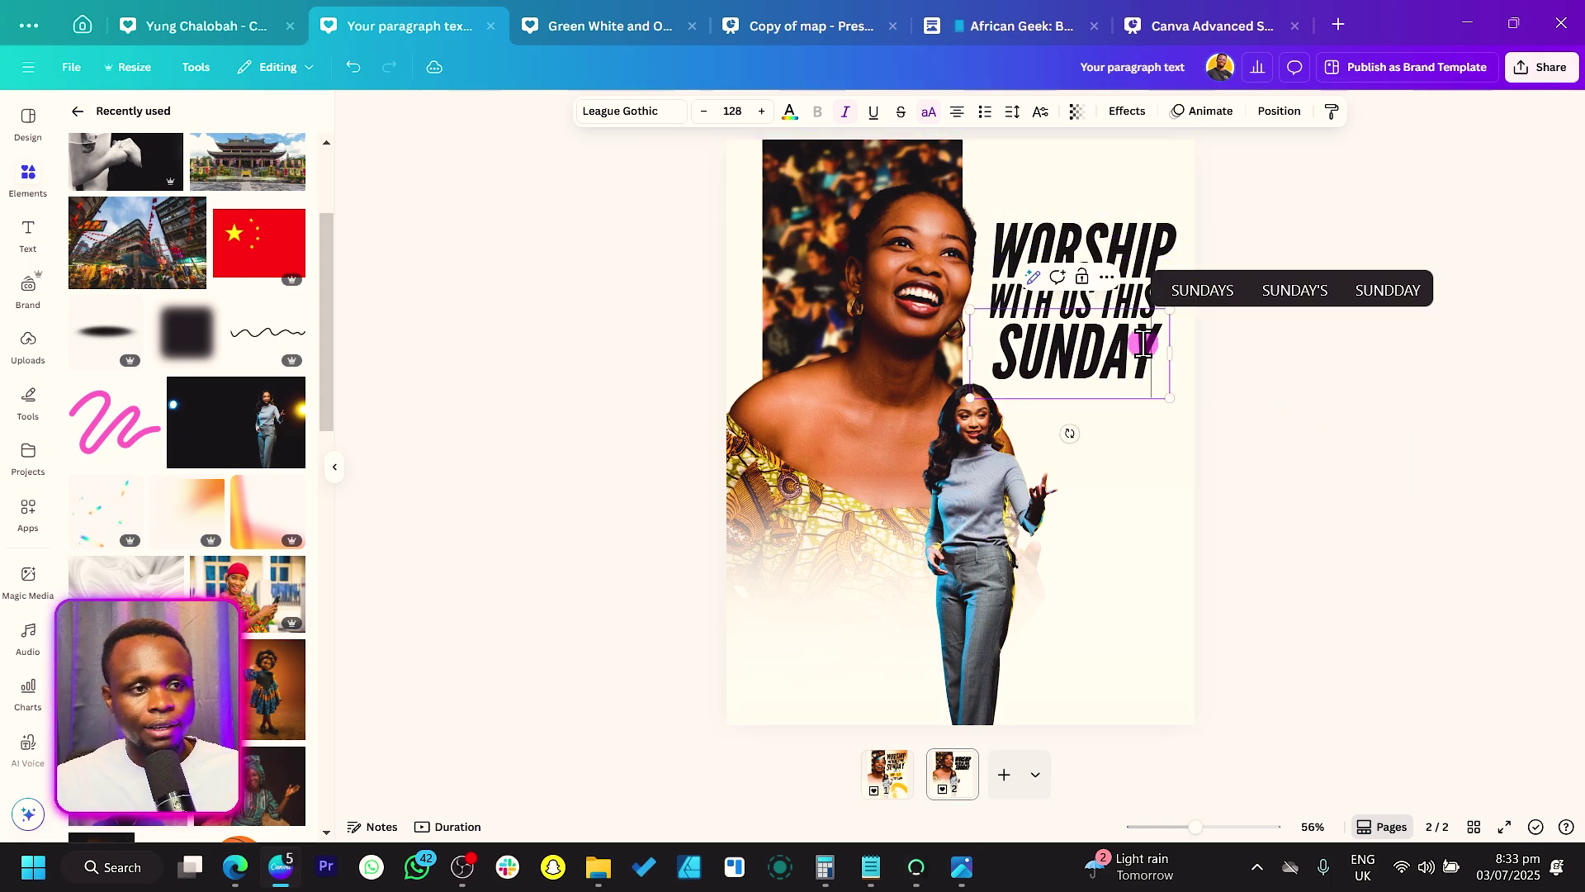
click(1236, 405)
click(1139, 371)
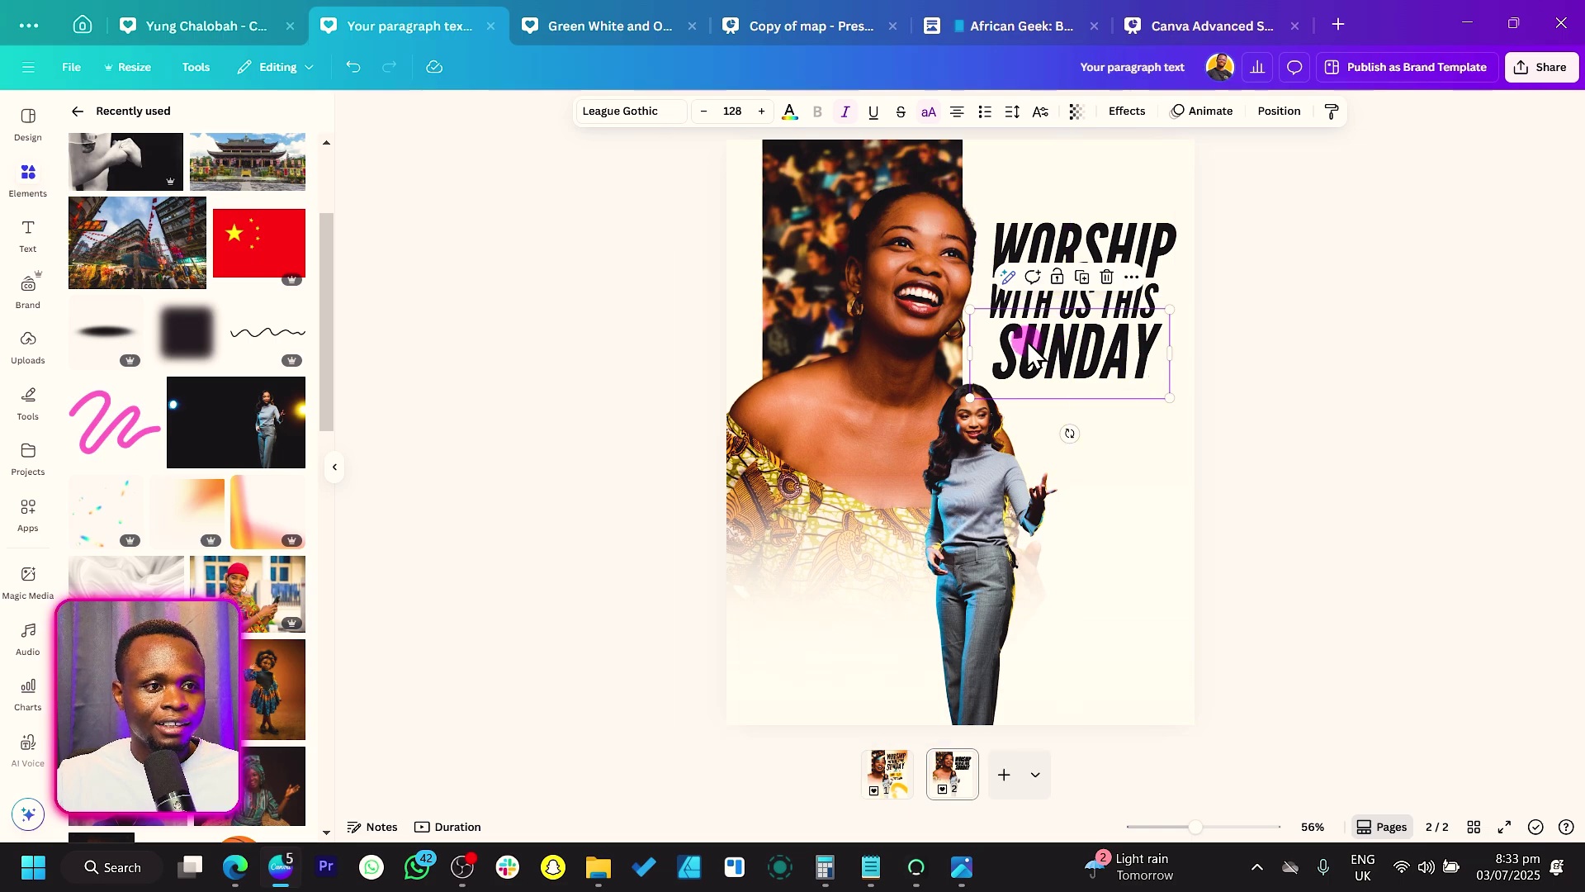
click(1189, 435)
drag(1127, 391, 1120, 383)
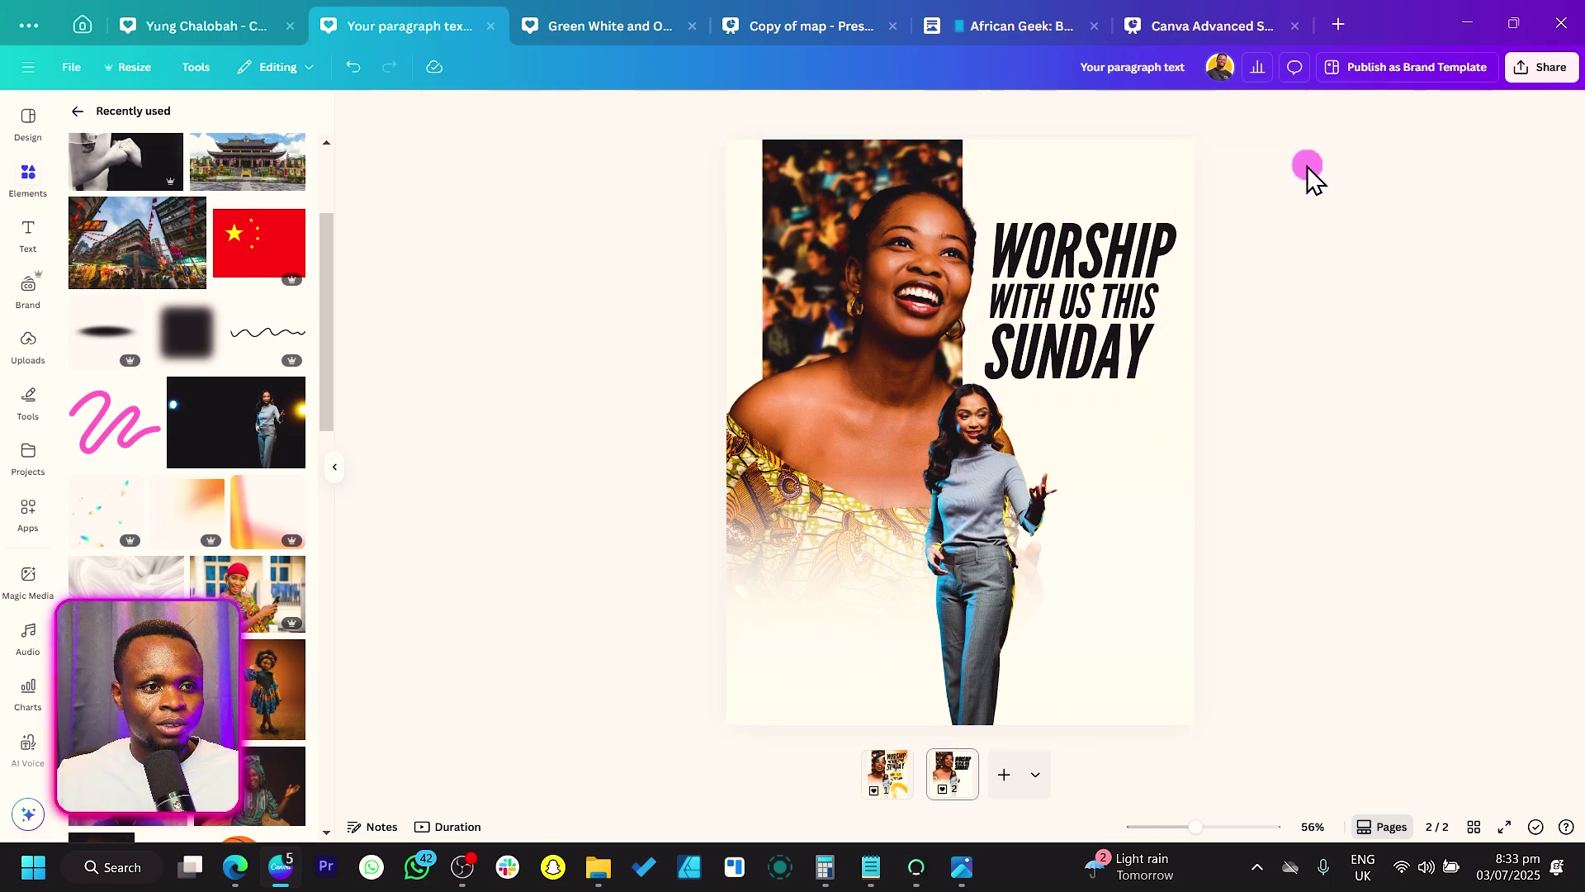
drag(1307, 171, 1137, 341)
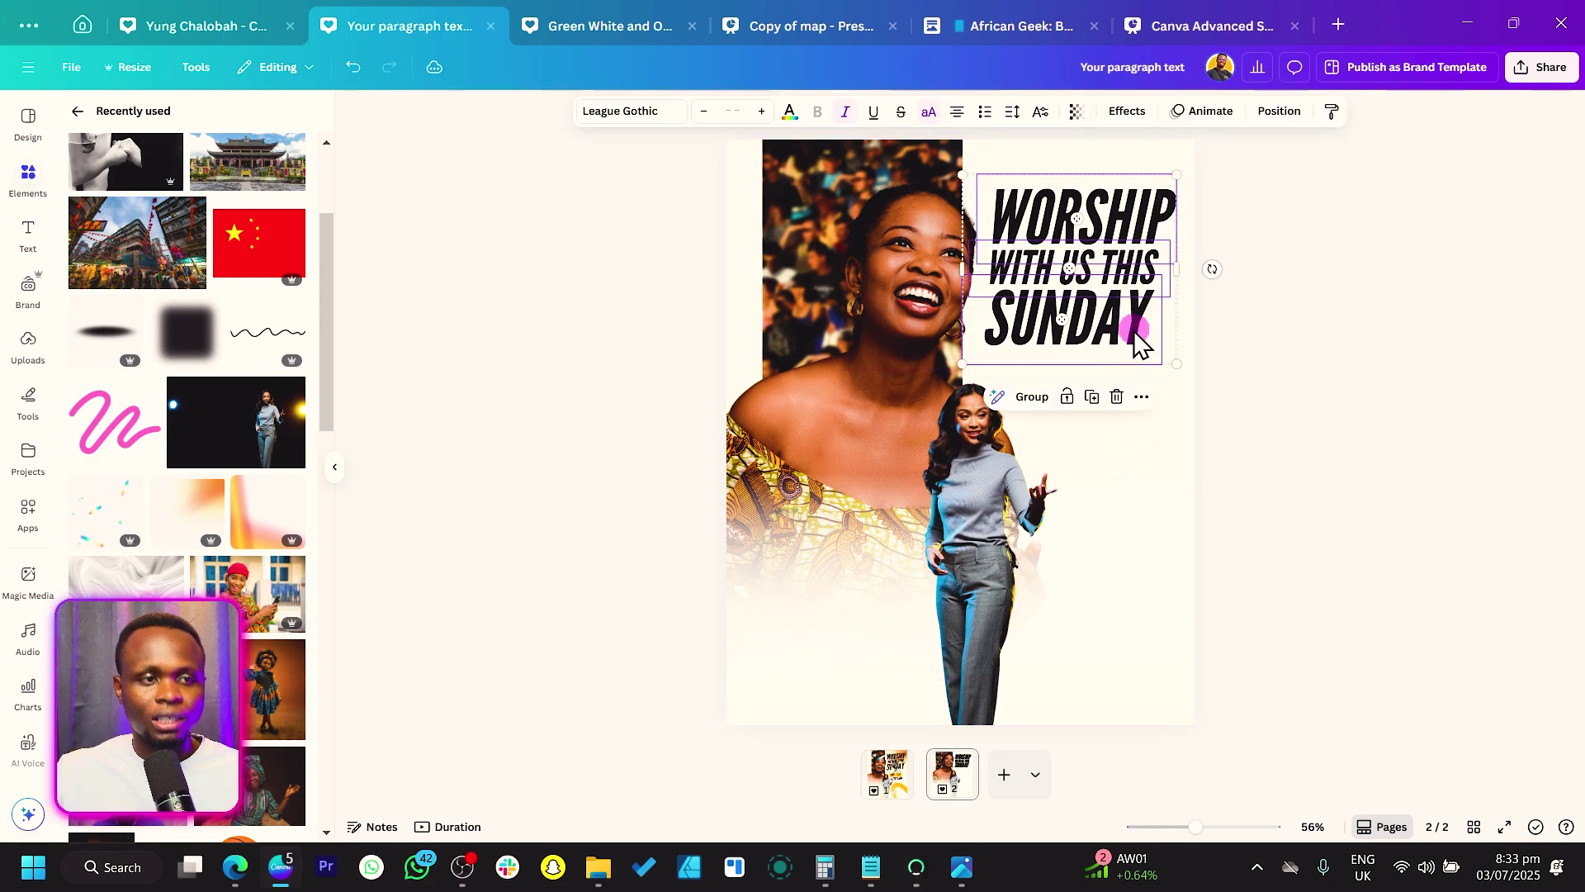
click(1327, 347)
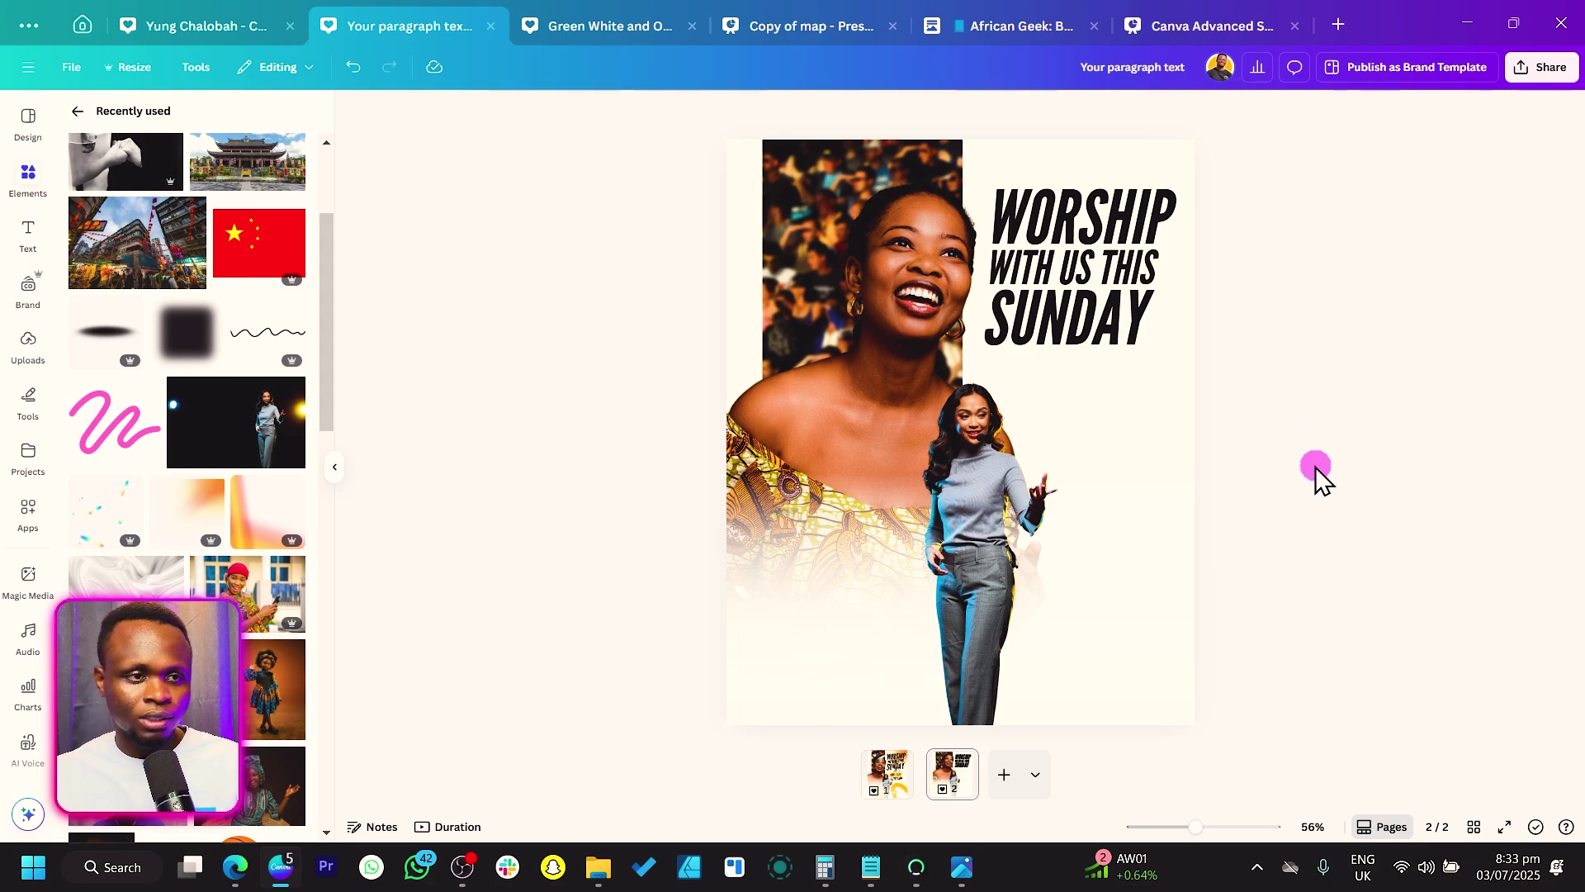
Step: Add a short wide rectangle beside the standing woman, filled dark reddish-brown
key(r)
drag(1001, 474, 1103, 460)
drag(1098, 435, 1086, 413)
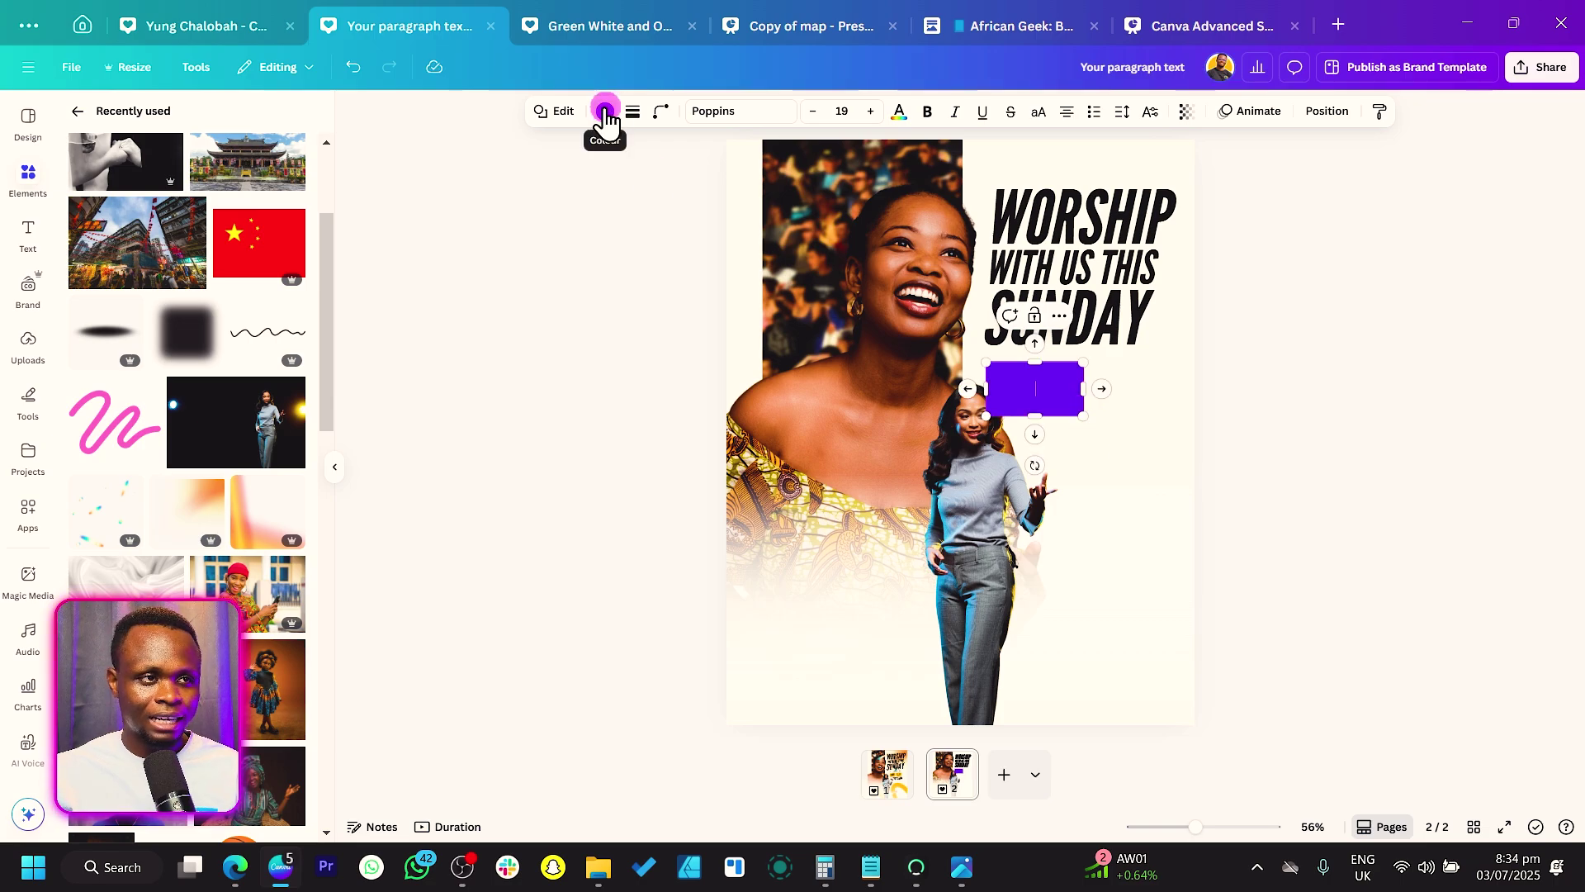
click(605, 111)
click(255, 395)
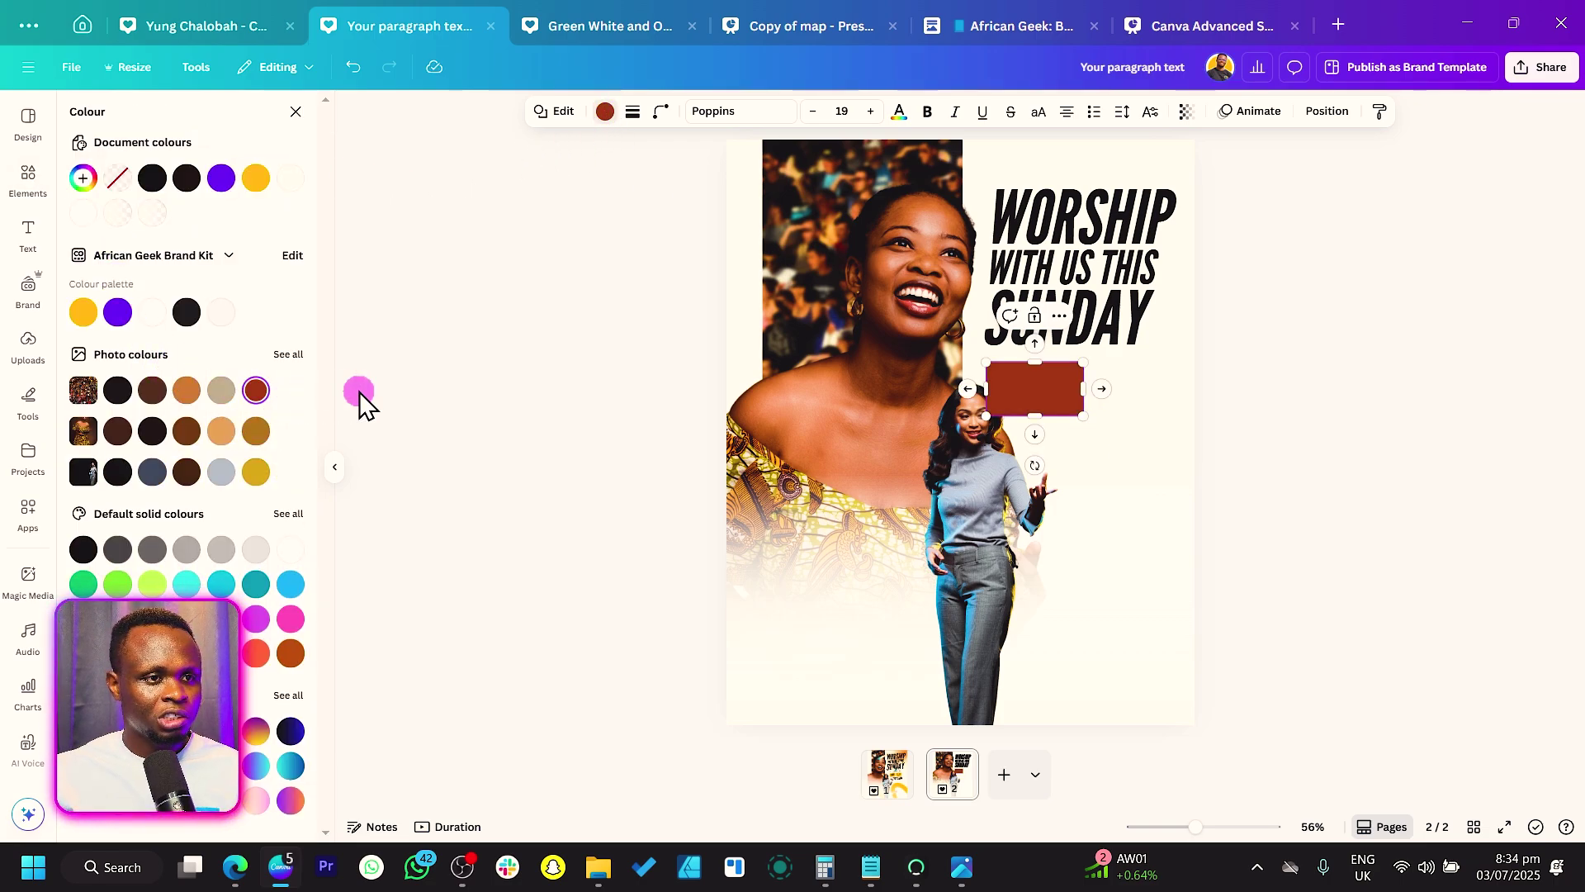
Step: Round the rectangle's corners to 11 and make it slightly smaller and shorter
click(659, 111)
drag(580, 174, 605, 175)
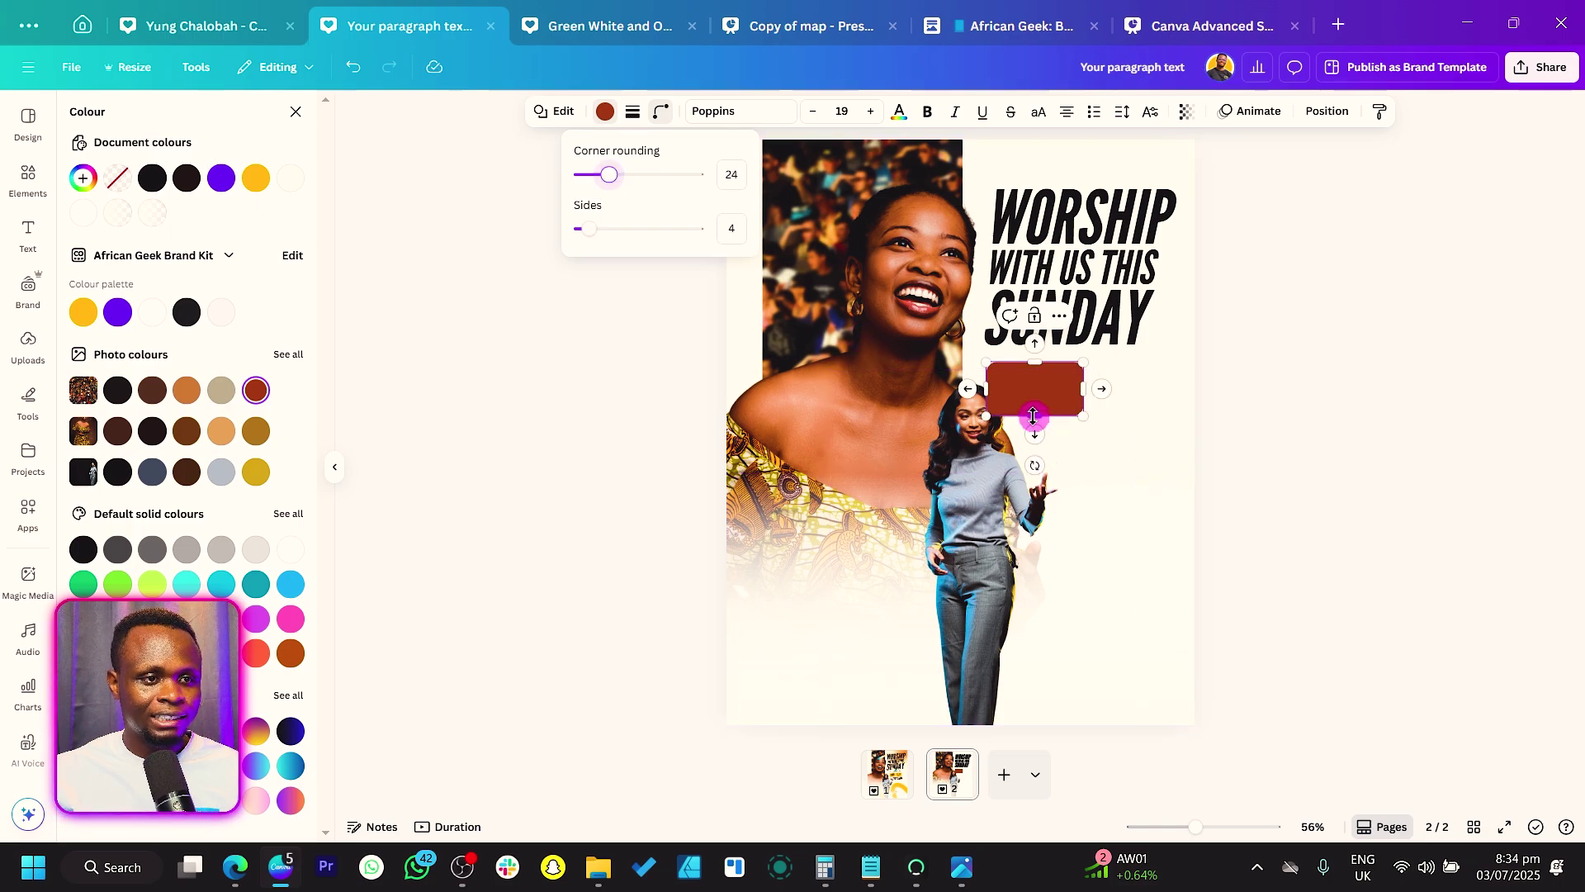
drag(1034, 416, 1026, 411)
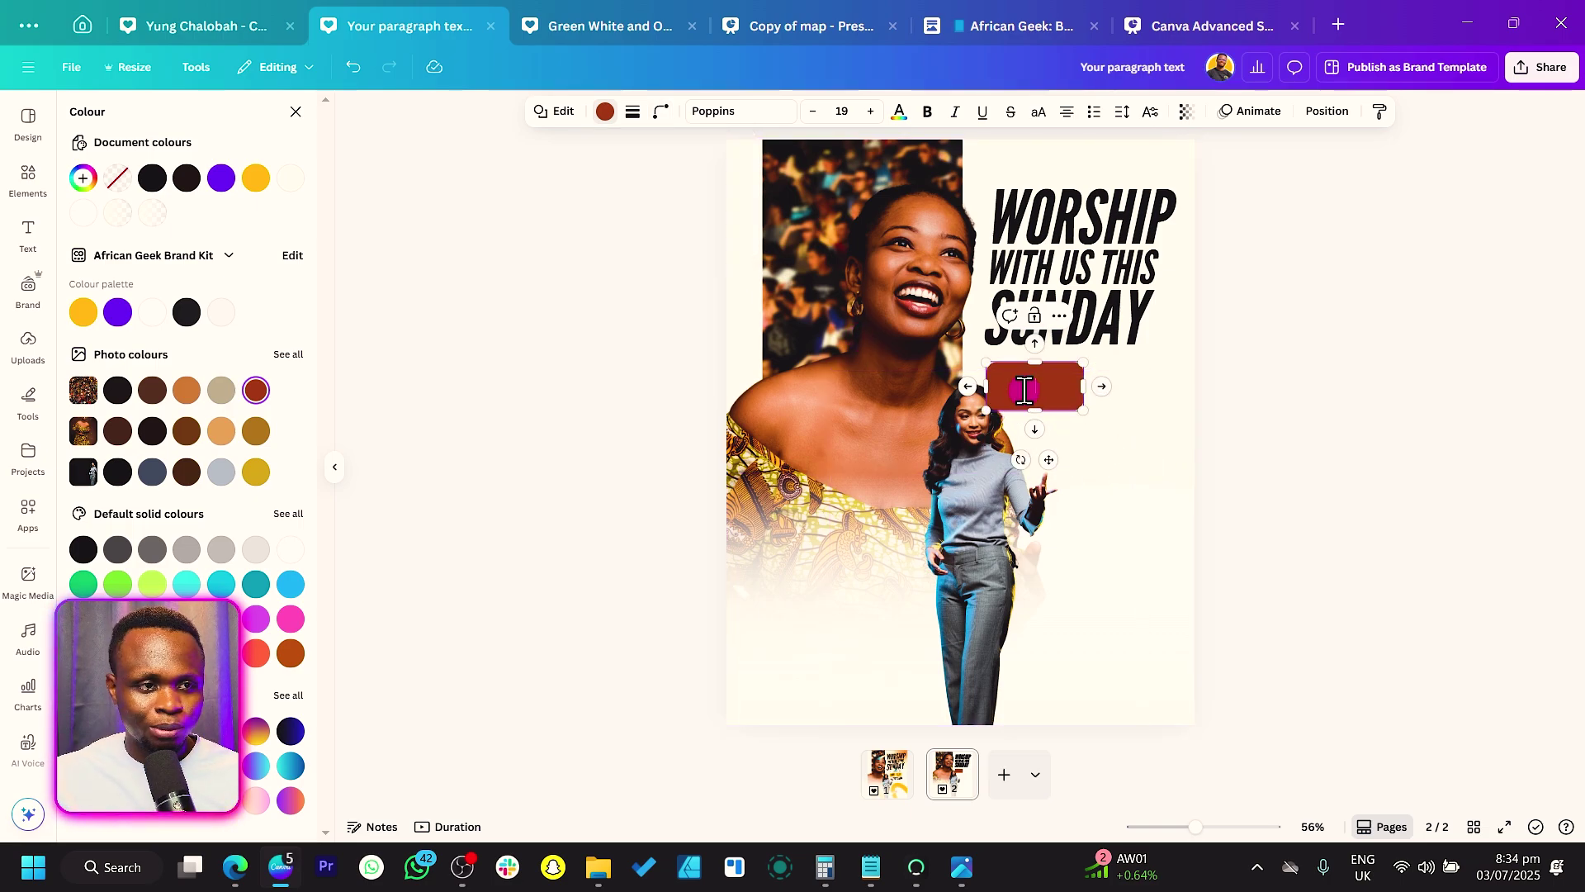
click(1349, 388)
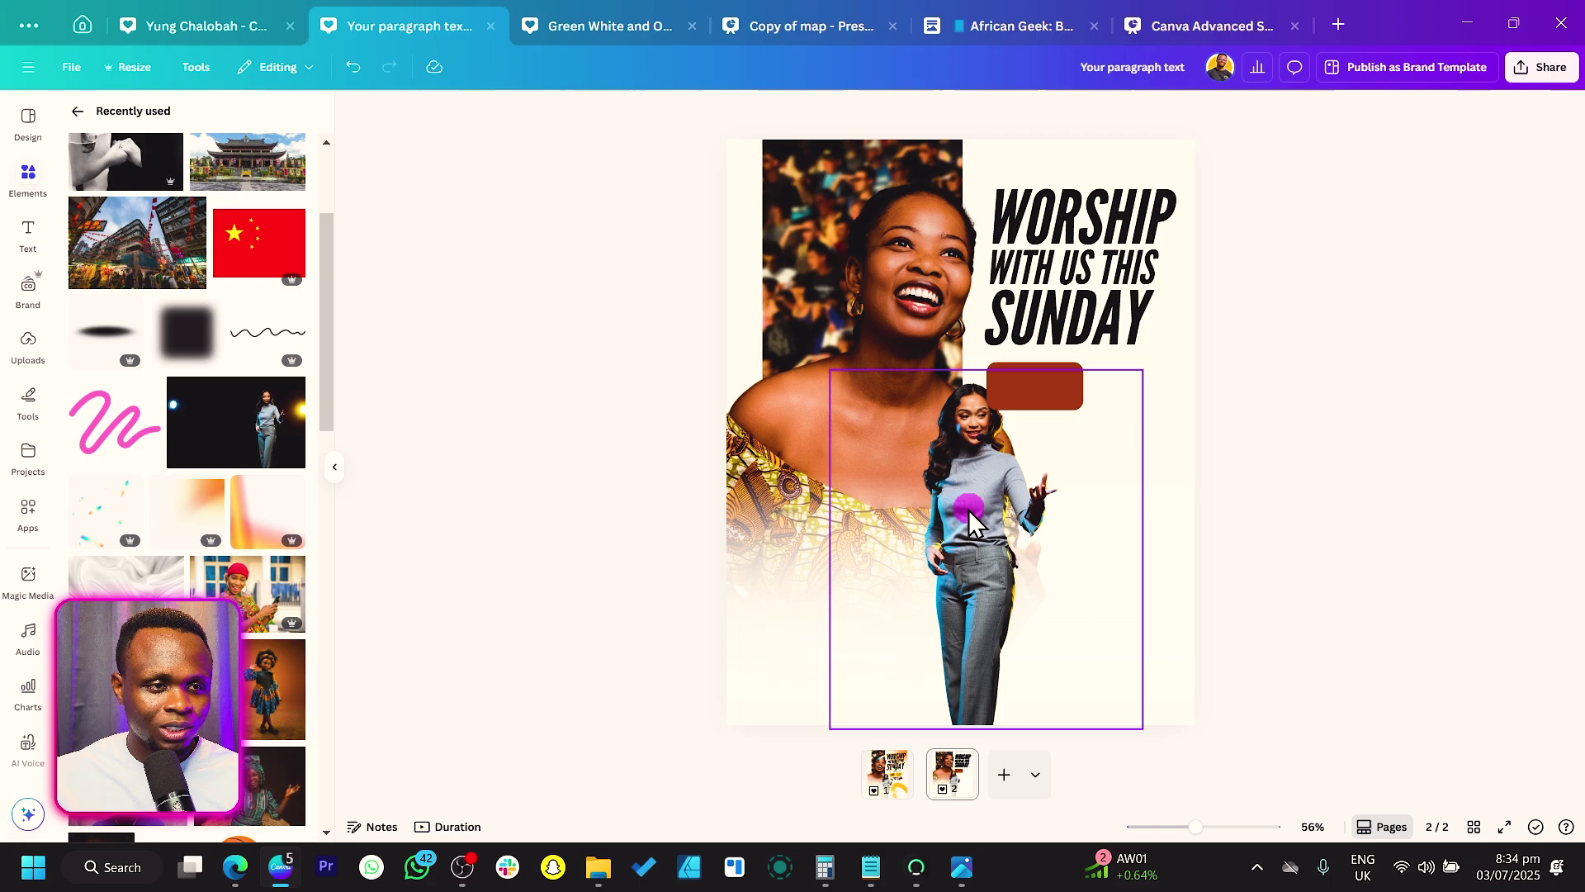
click(1052, 396)
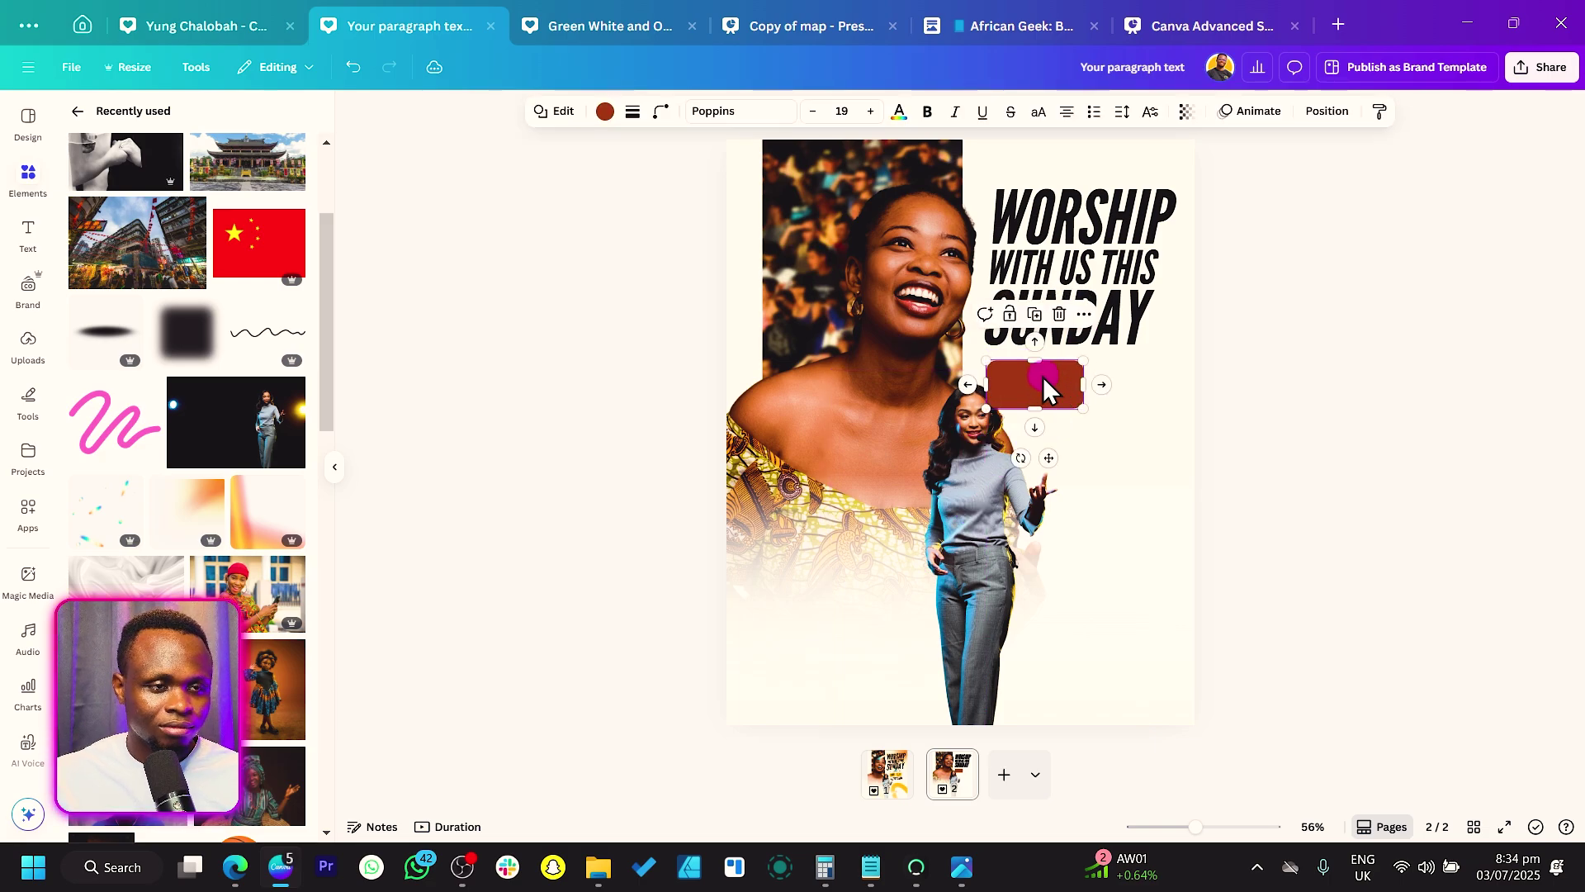
scroll(1045, 378, up, 3)
drag(1168, 432, 1142, 420)
click(661, 111)
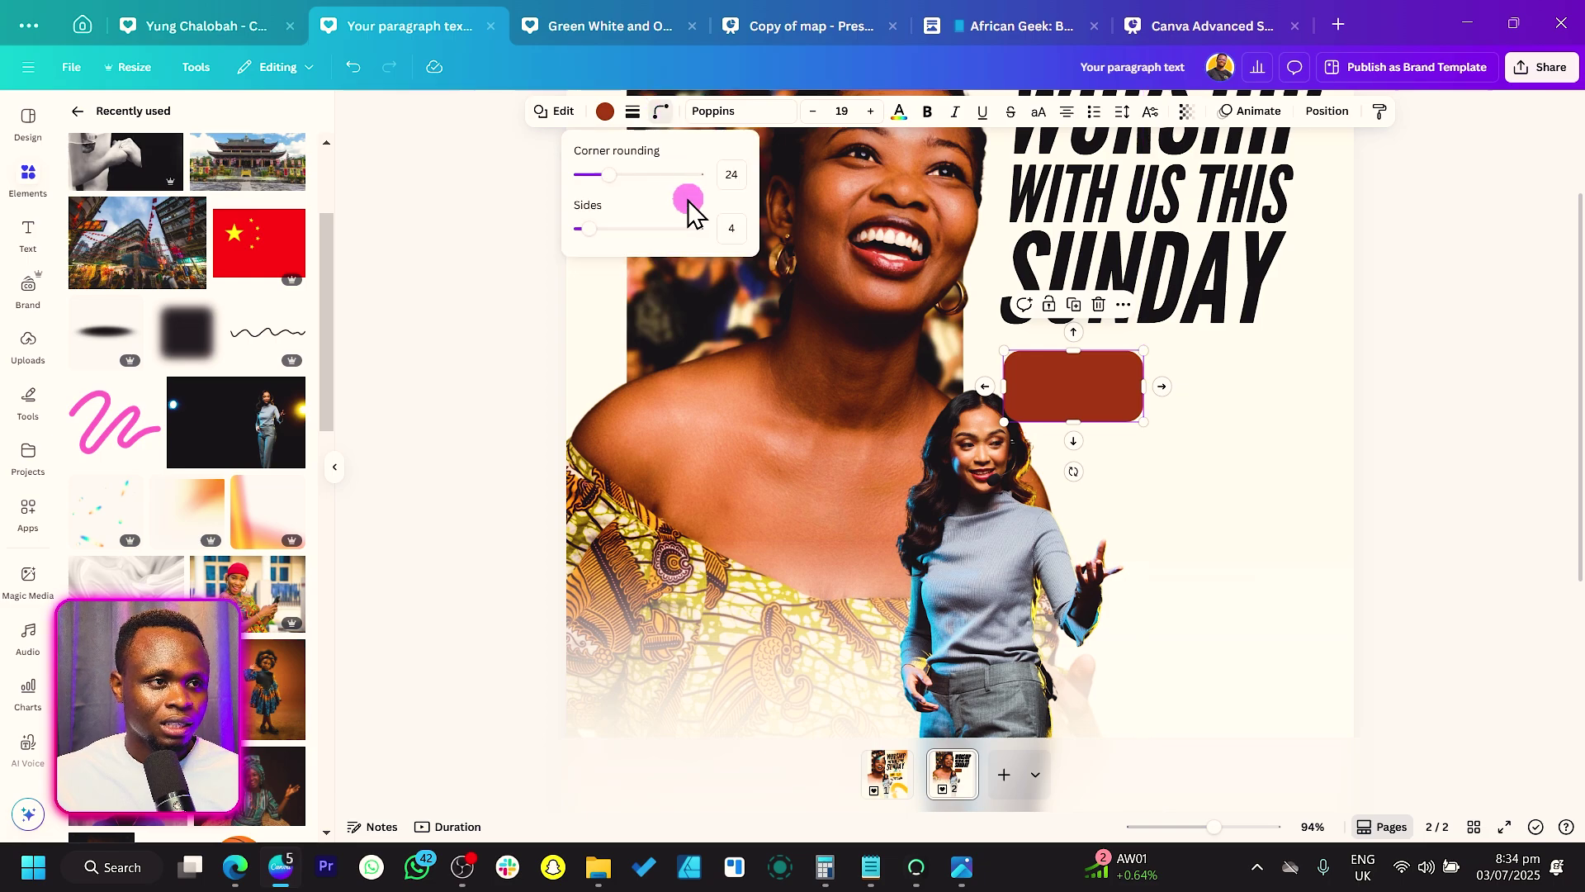
drag(607, 174, 595, 182)
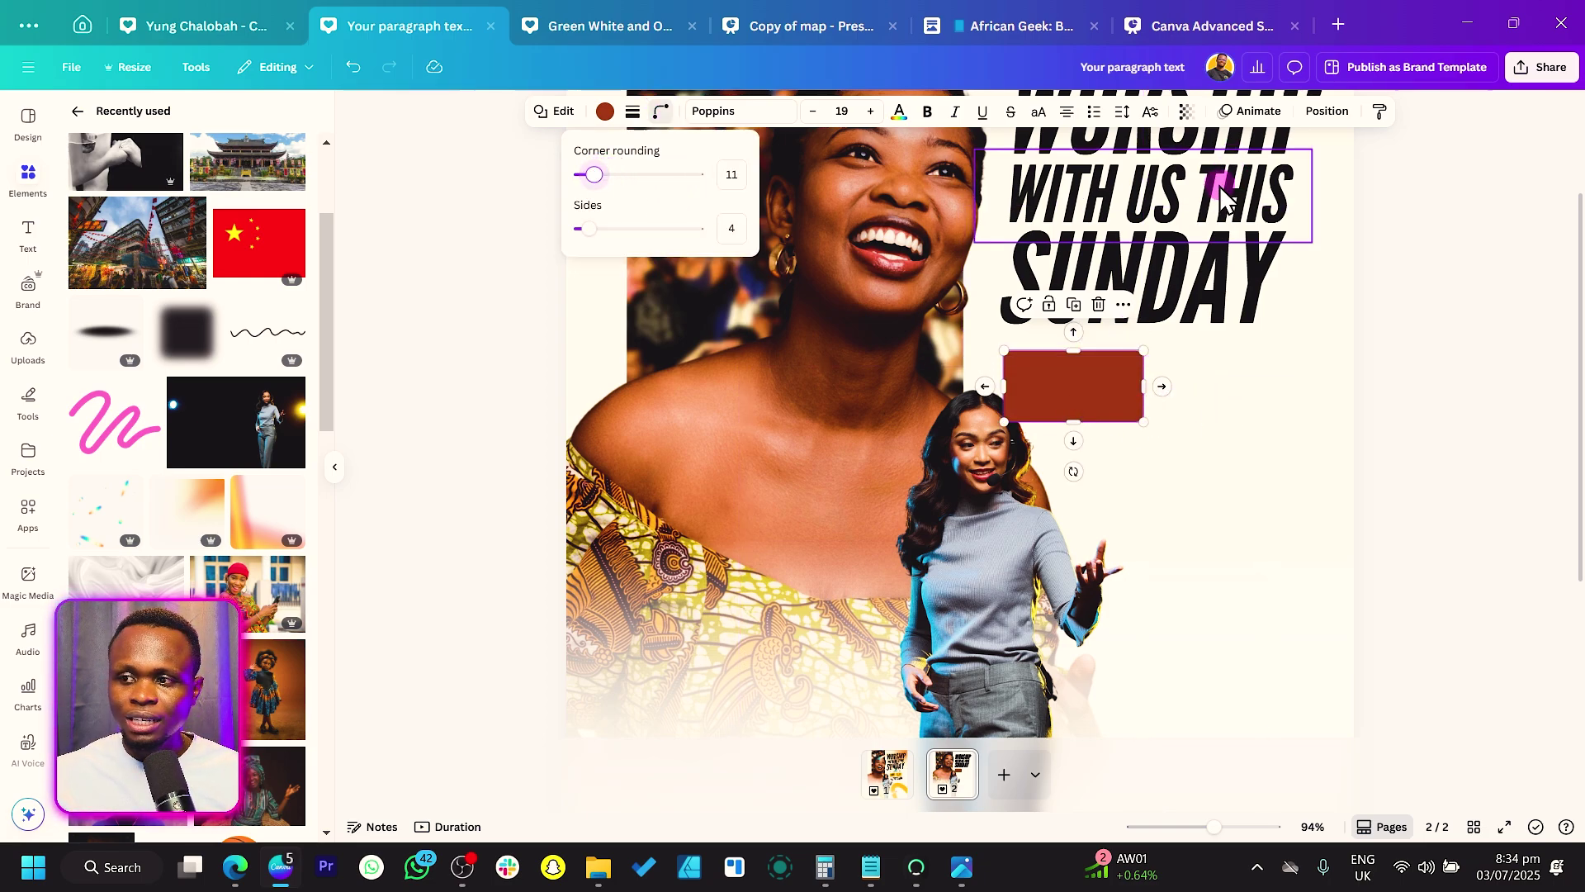
Step: Add a bold text box on the red badge reading 3RD JUNE
key(t)
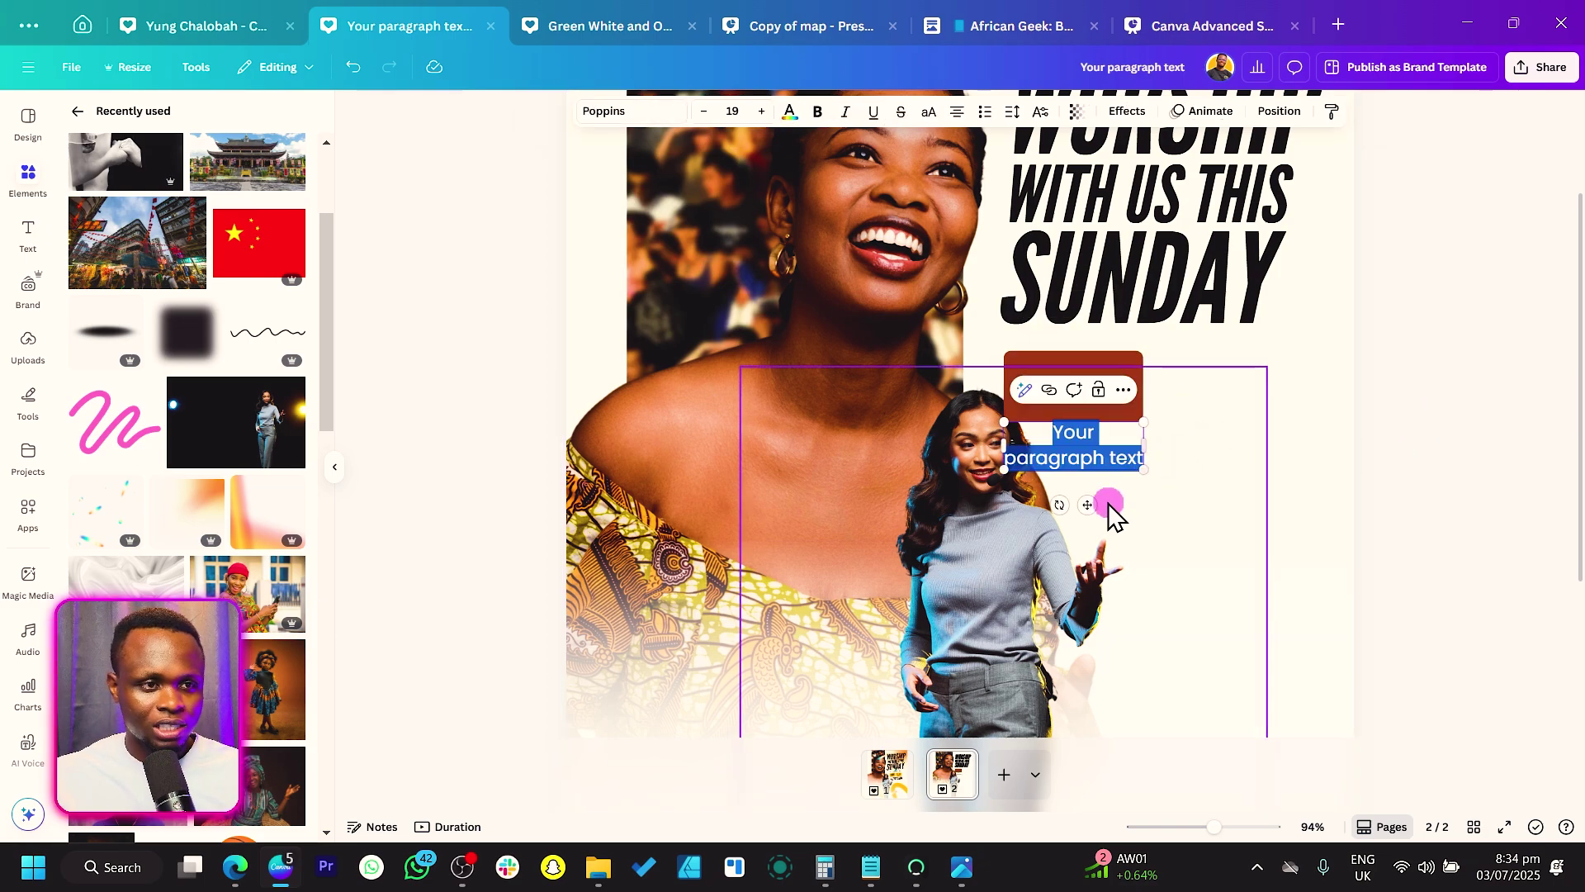
drag(1090, 504, 1090, 459)
click(819, 113)
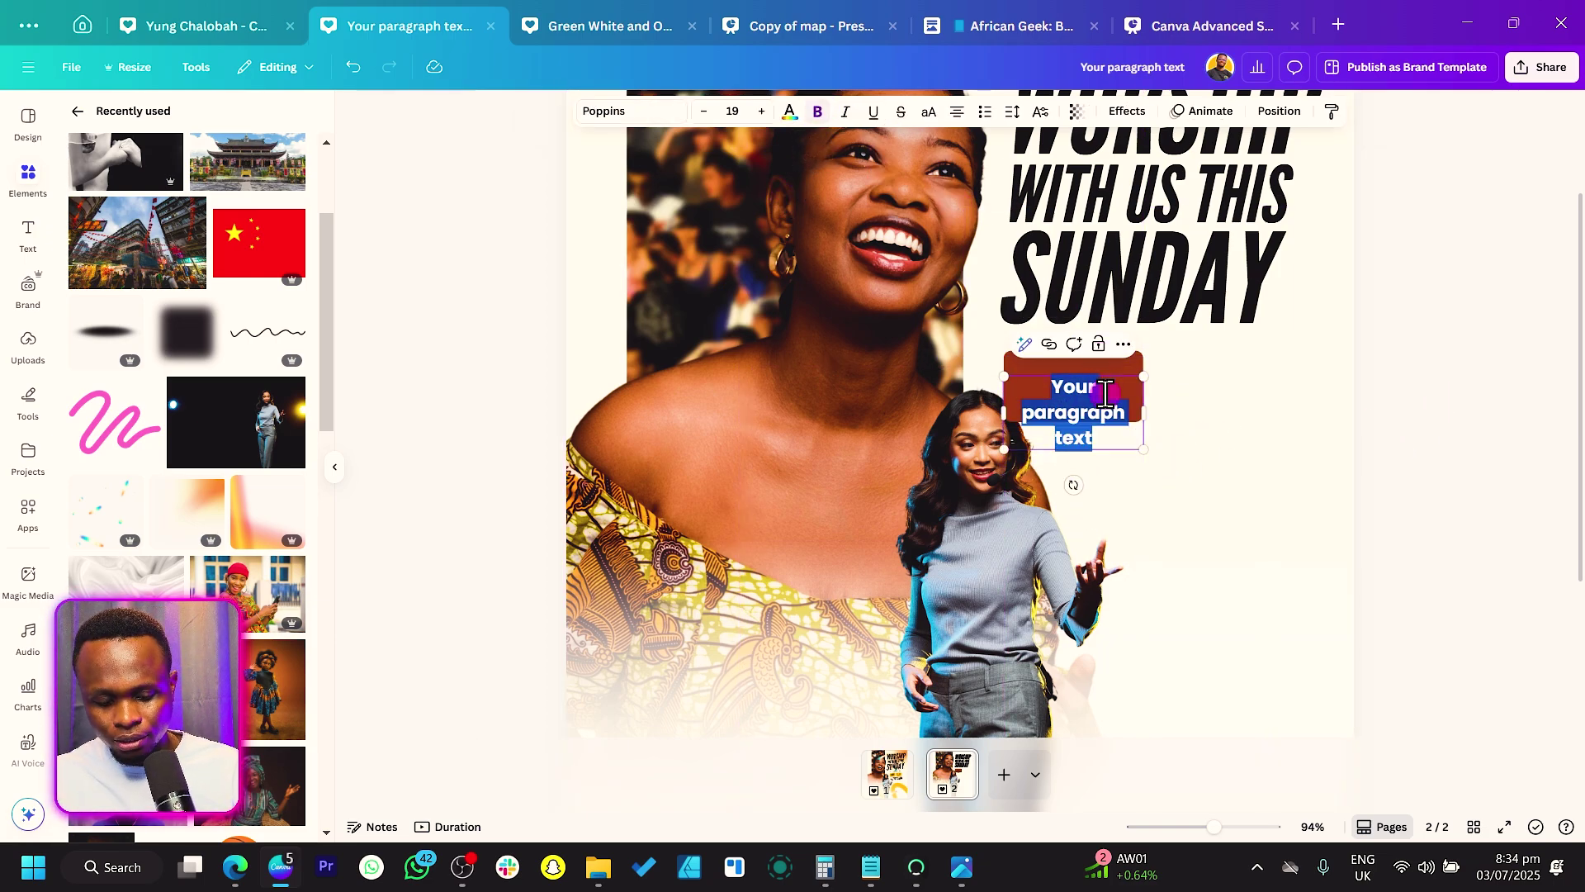
text(30th)
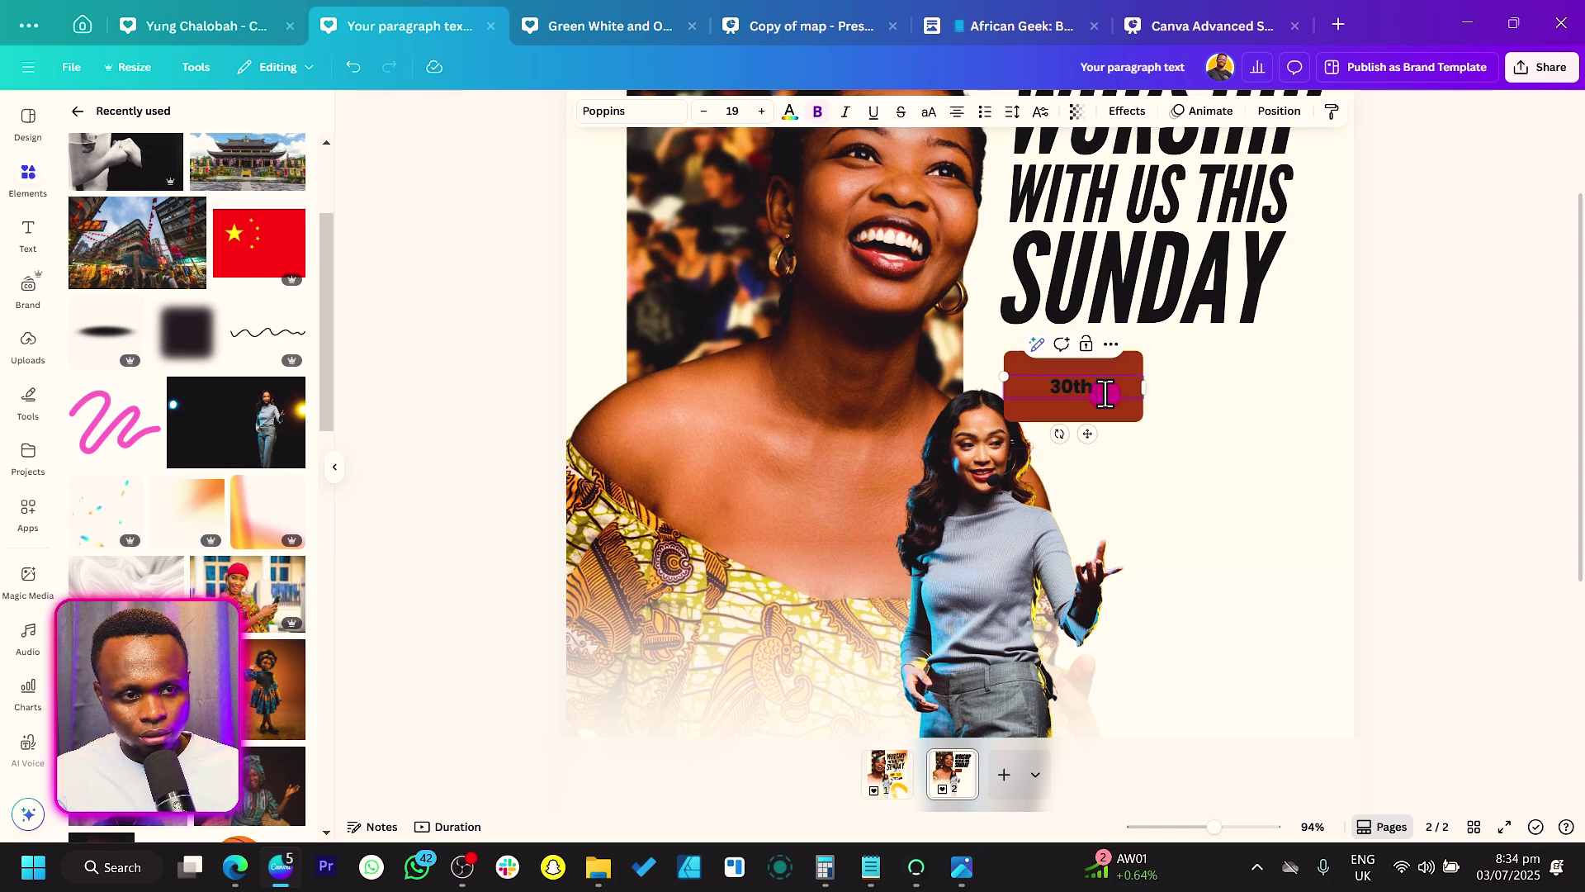
key(Caps_Lock)
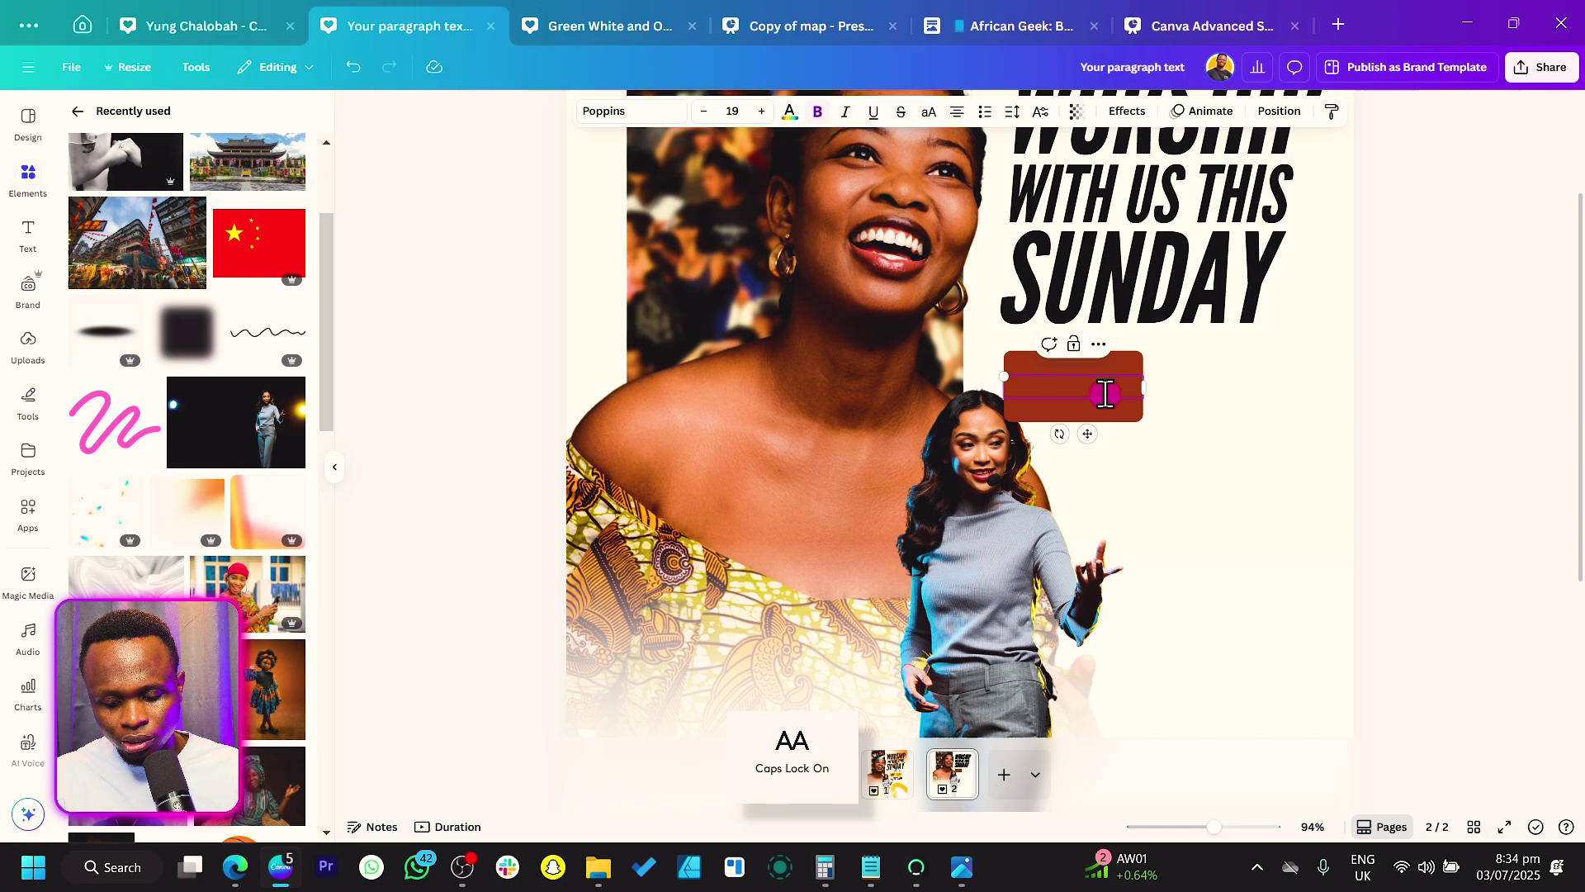
text(D JUNE)
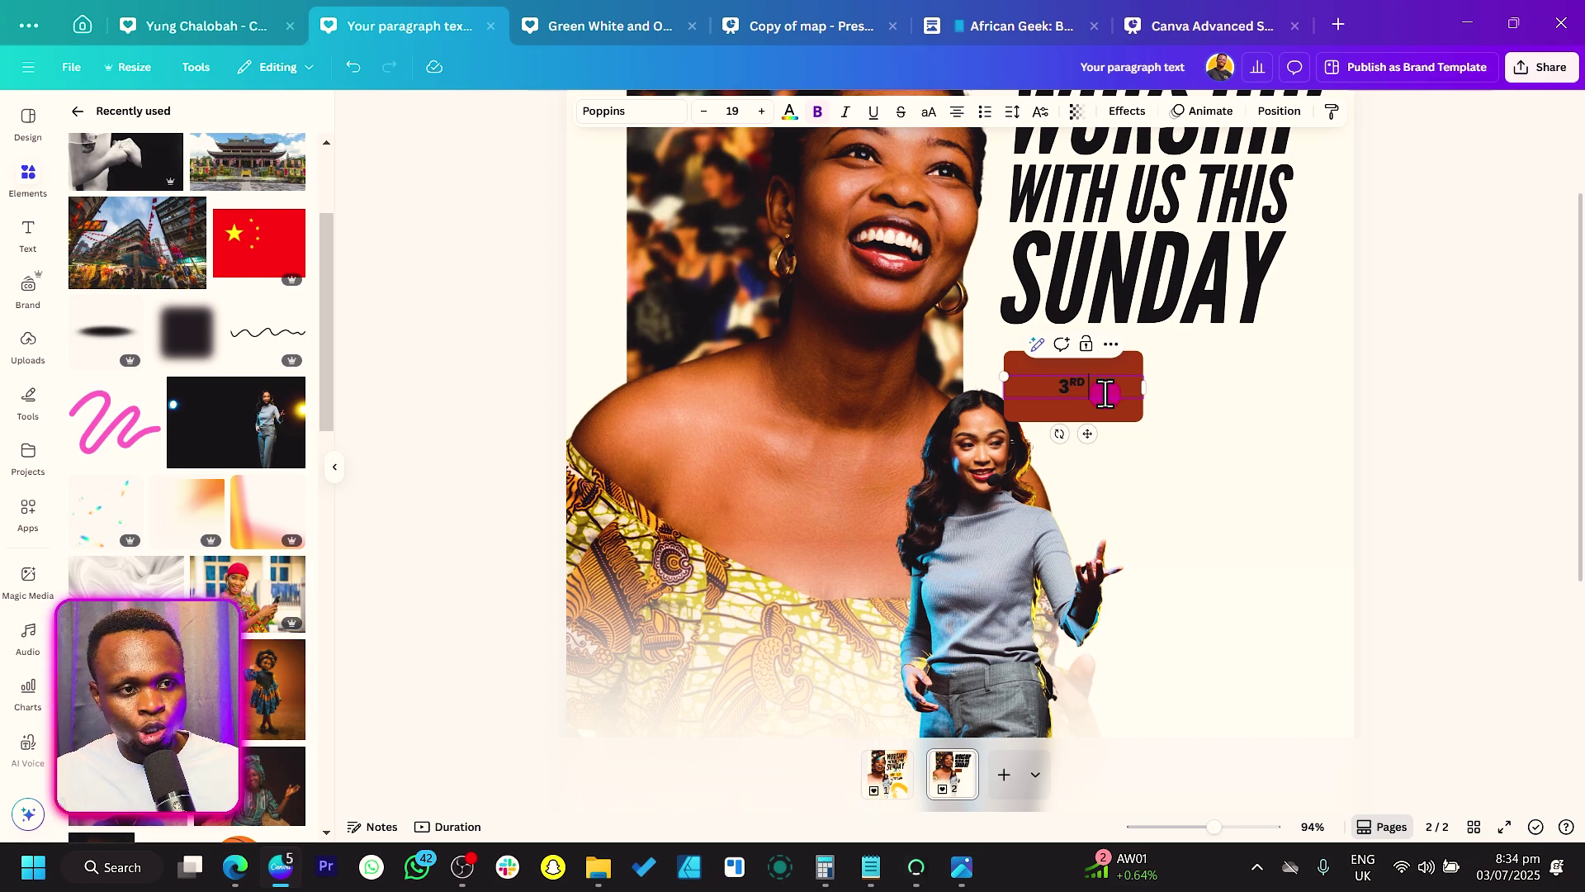
click(1088, 435)
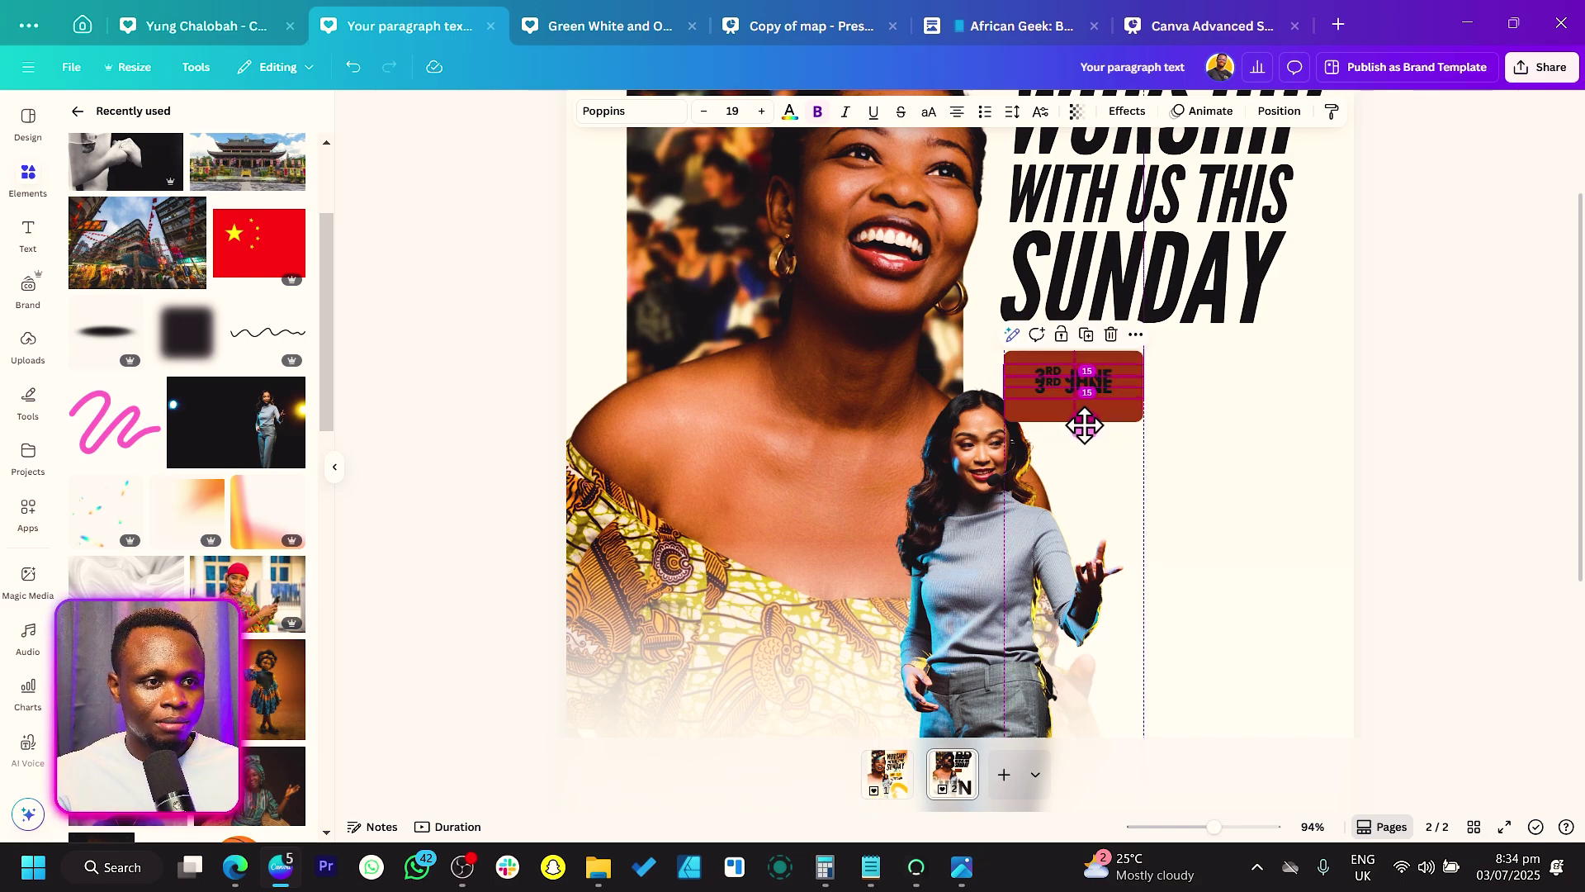
Step: Duplicate the date as a second line reading 2025, turn both lines white and enlarge them
drag(1087, 418, 1087, 411)
double_click(1101, 391)
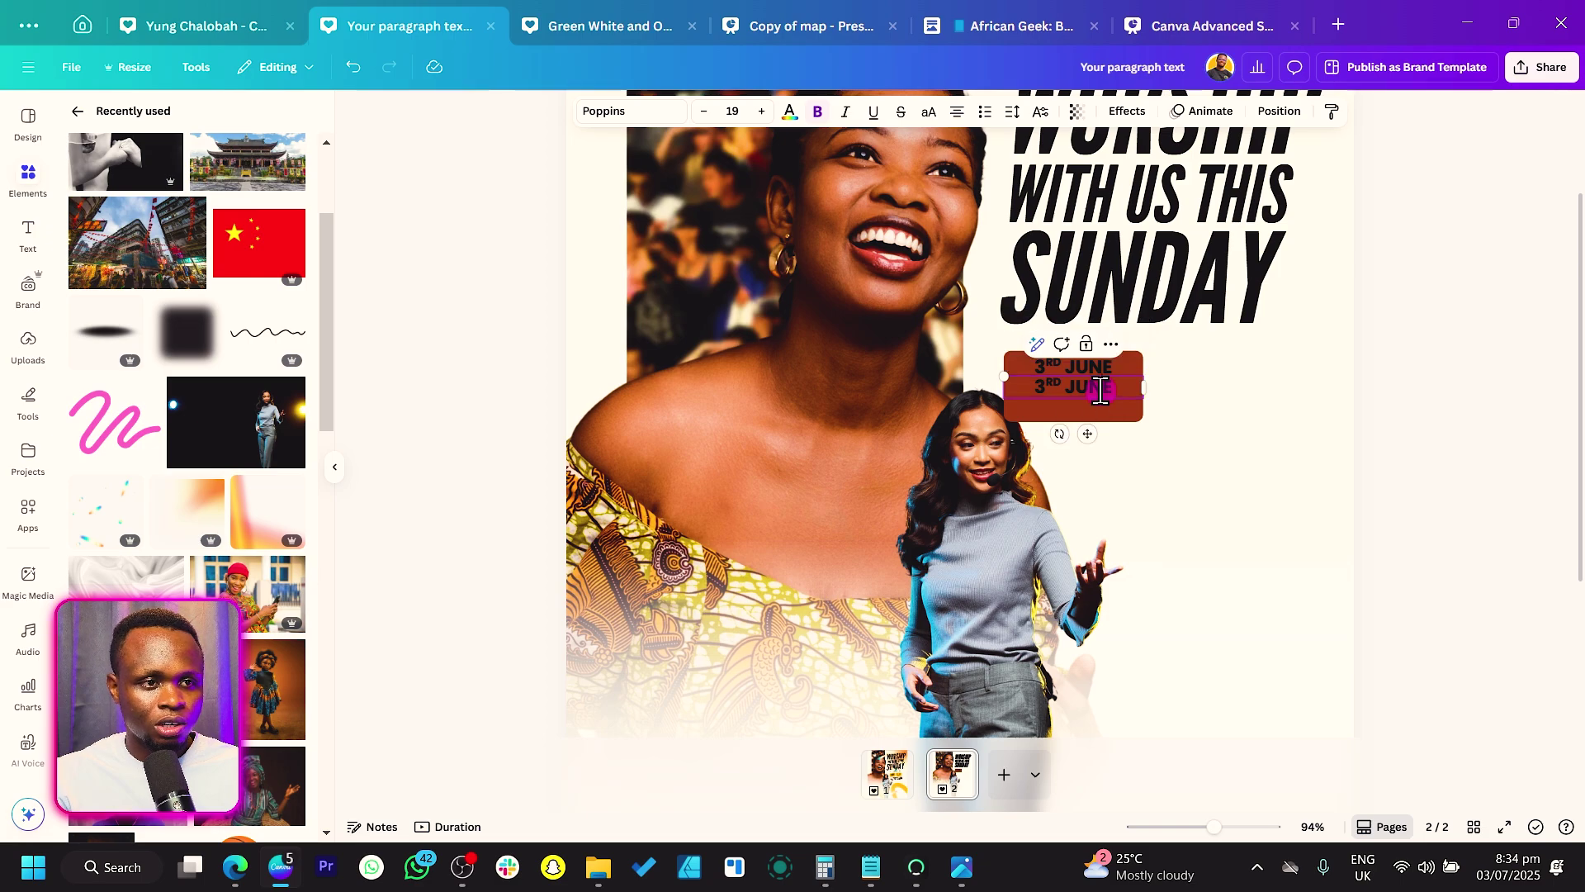
text(2025)
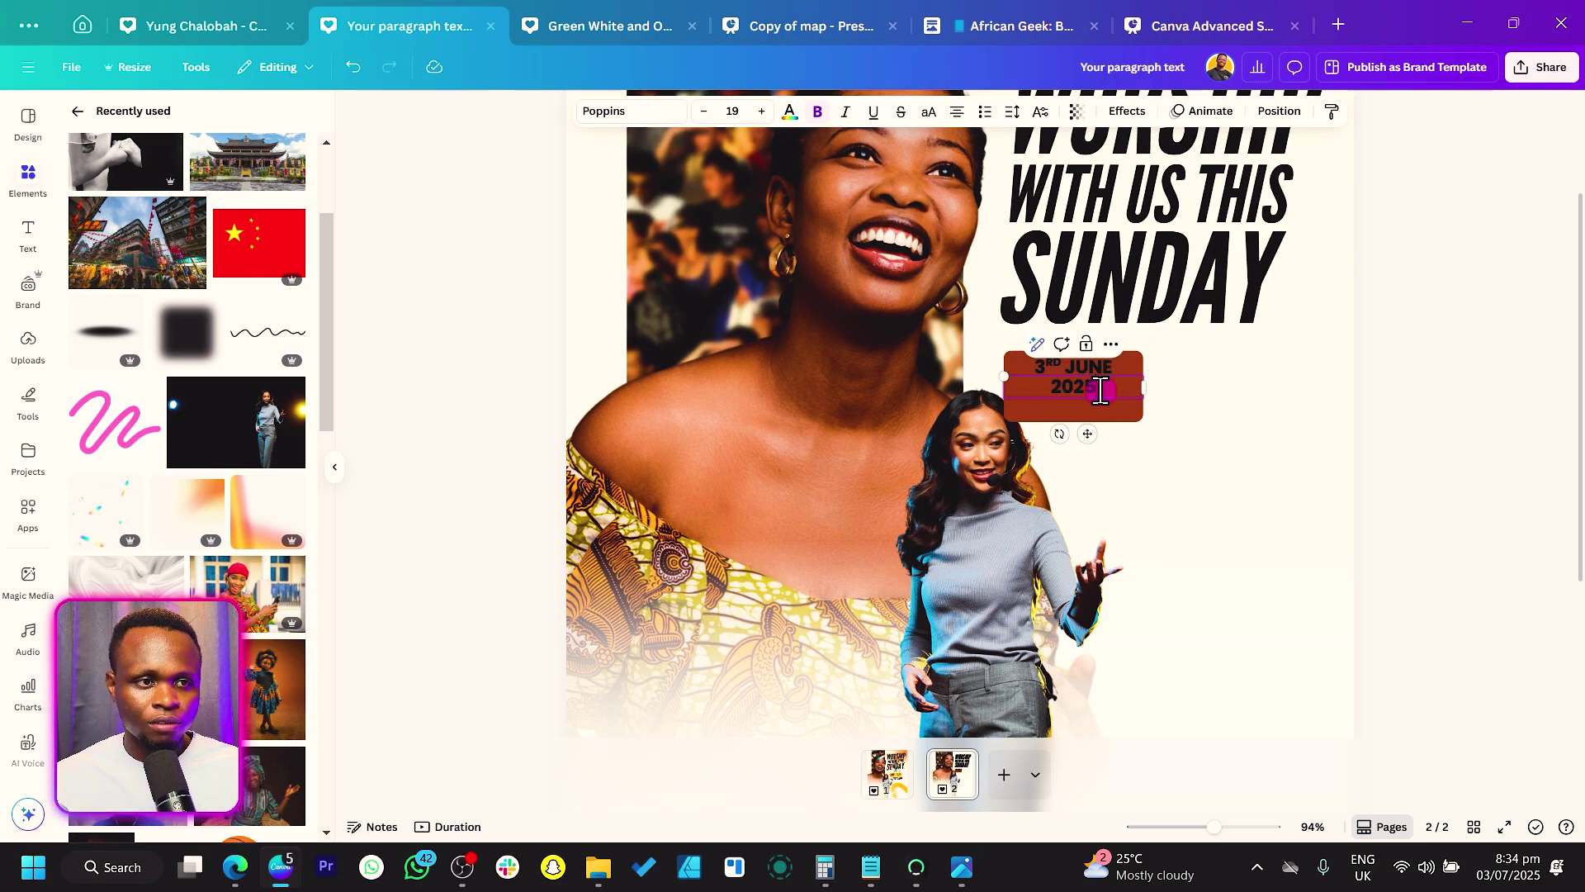
shift+click(1133, 363)
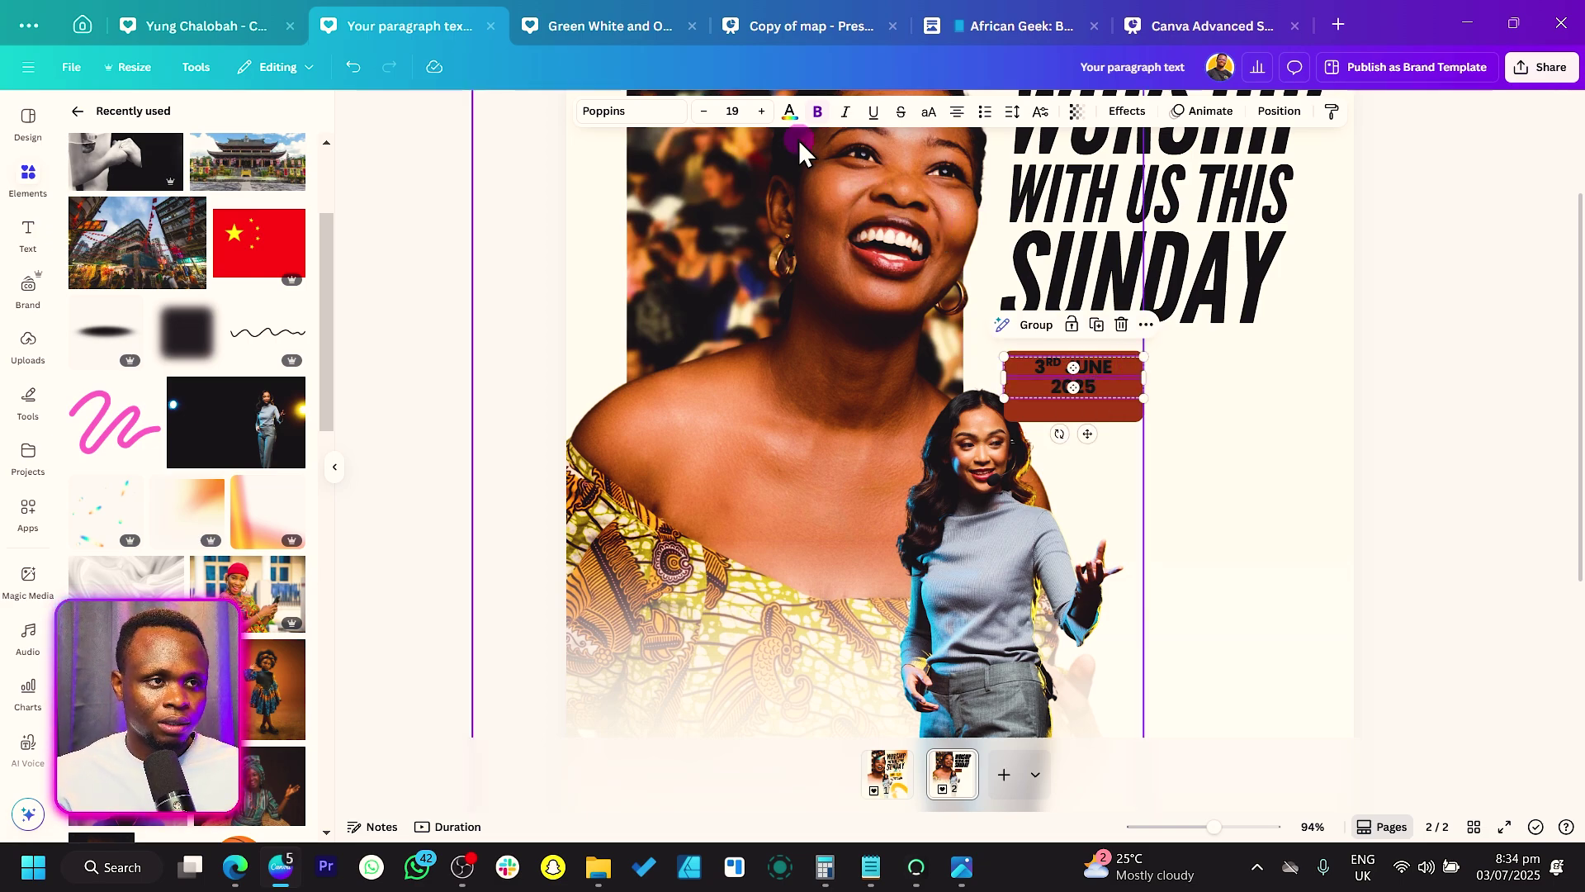
click(790, 116)
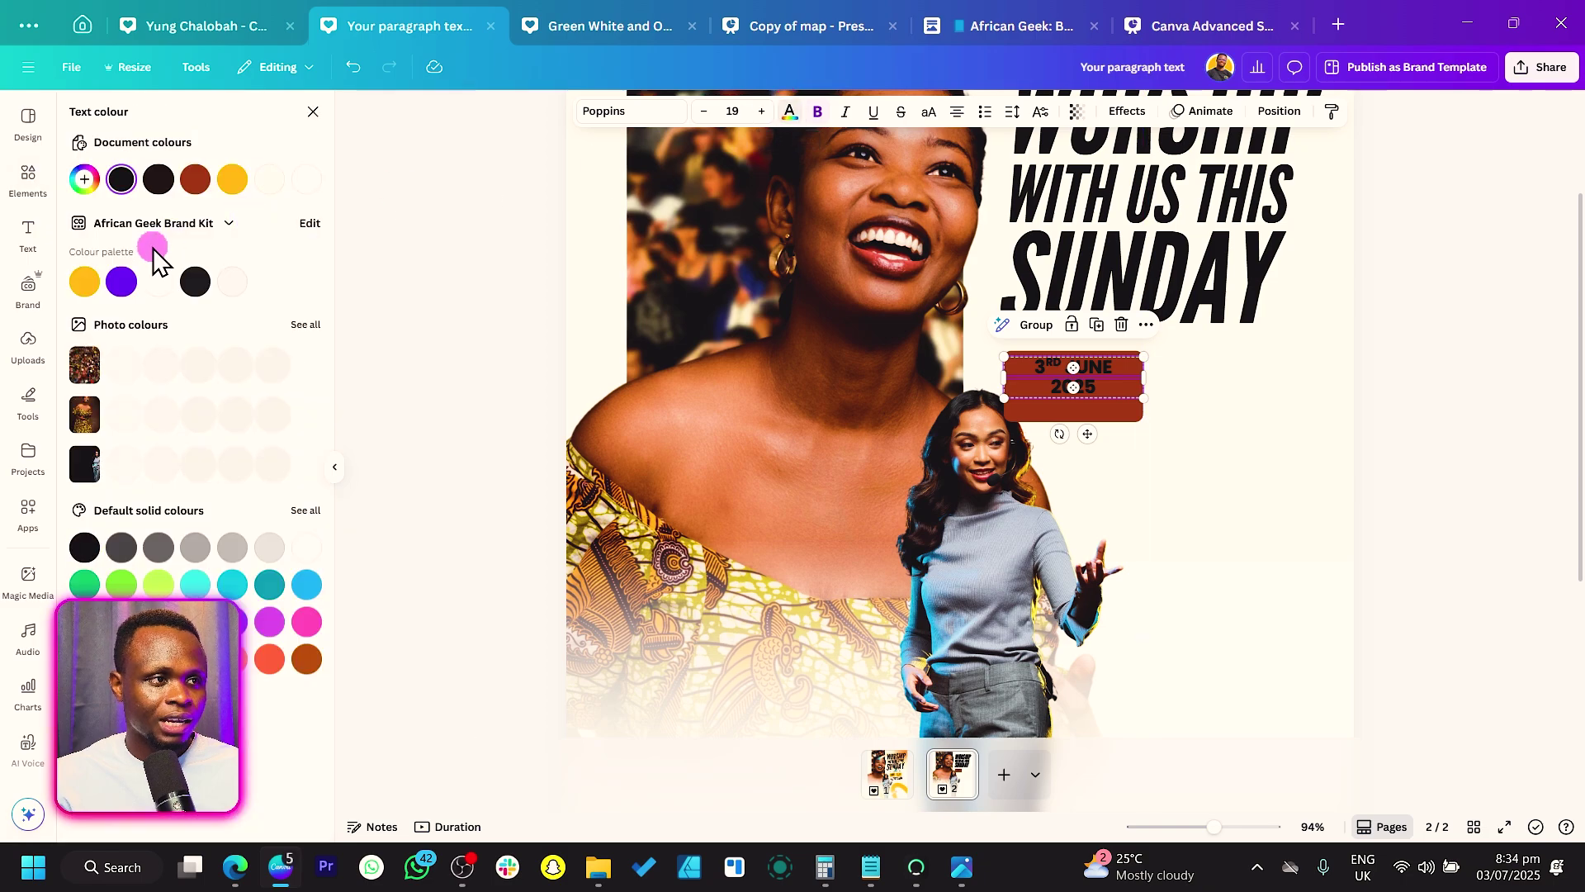
click(306, 179)
drag(1004, 378, 1028, 378)
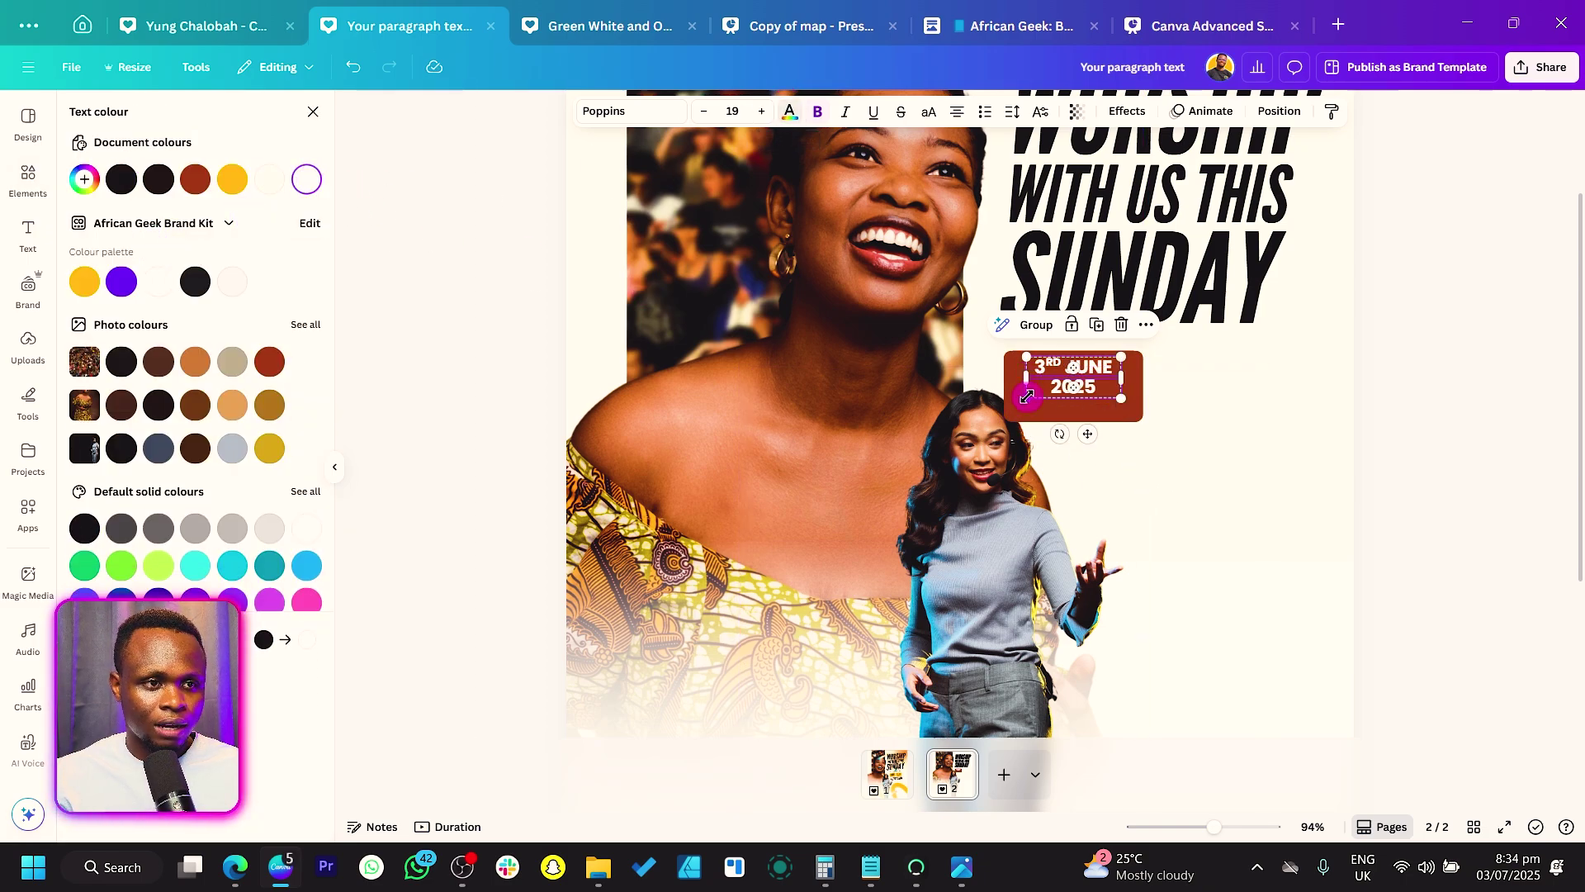
click(1108, 392)
key(Escape)
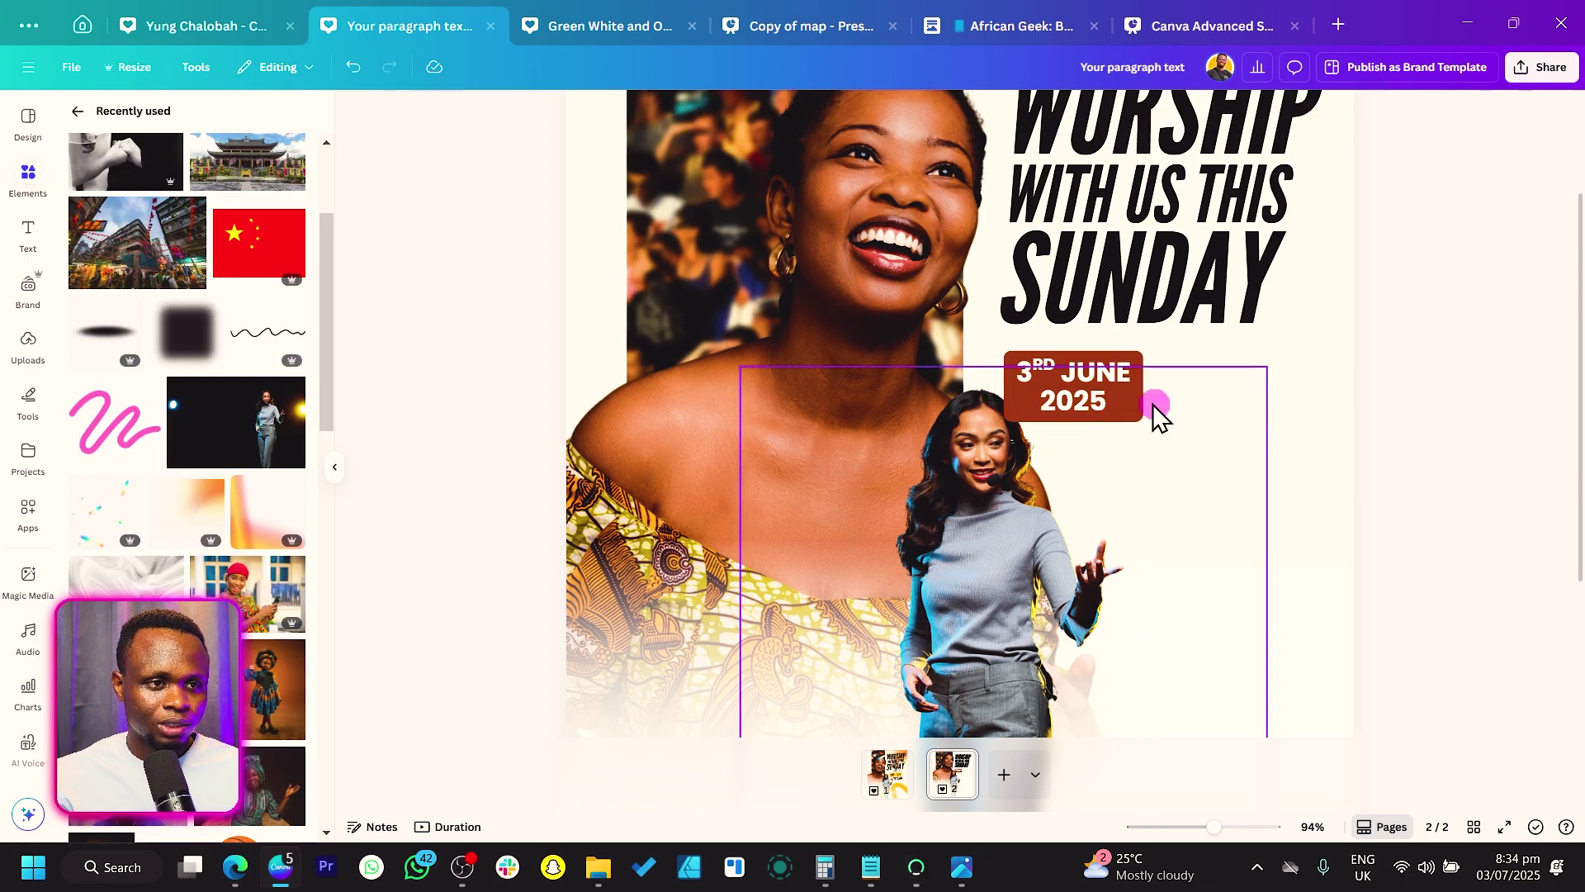
Step: Narrow the 2025 box and change the date line to 03 JUNE
click(1106, 394)
drag(1150, 400, 1133, 403)
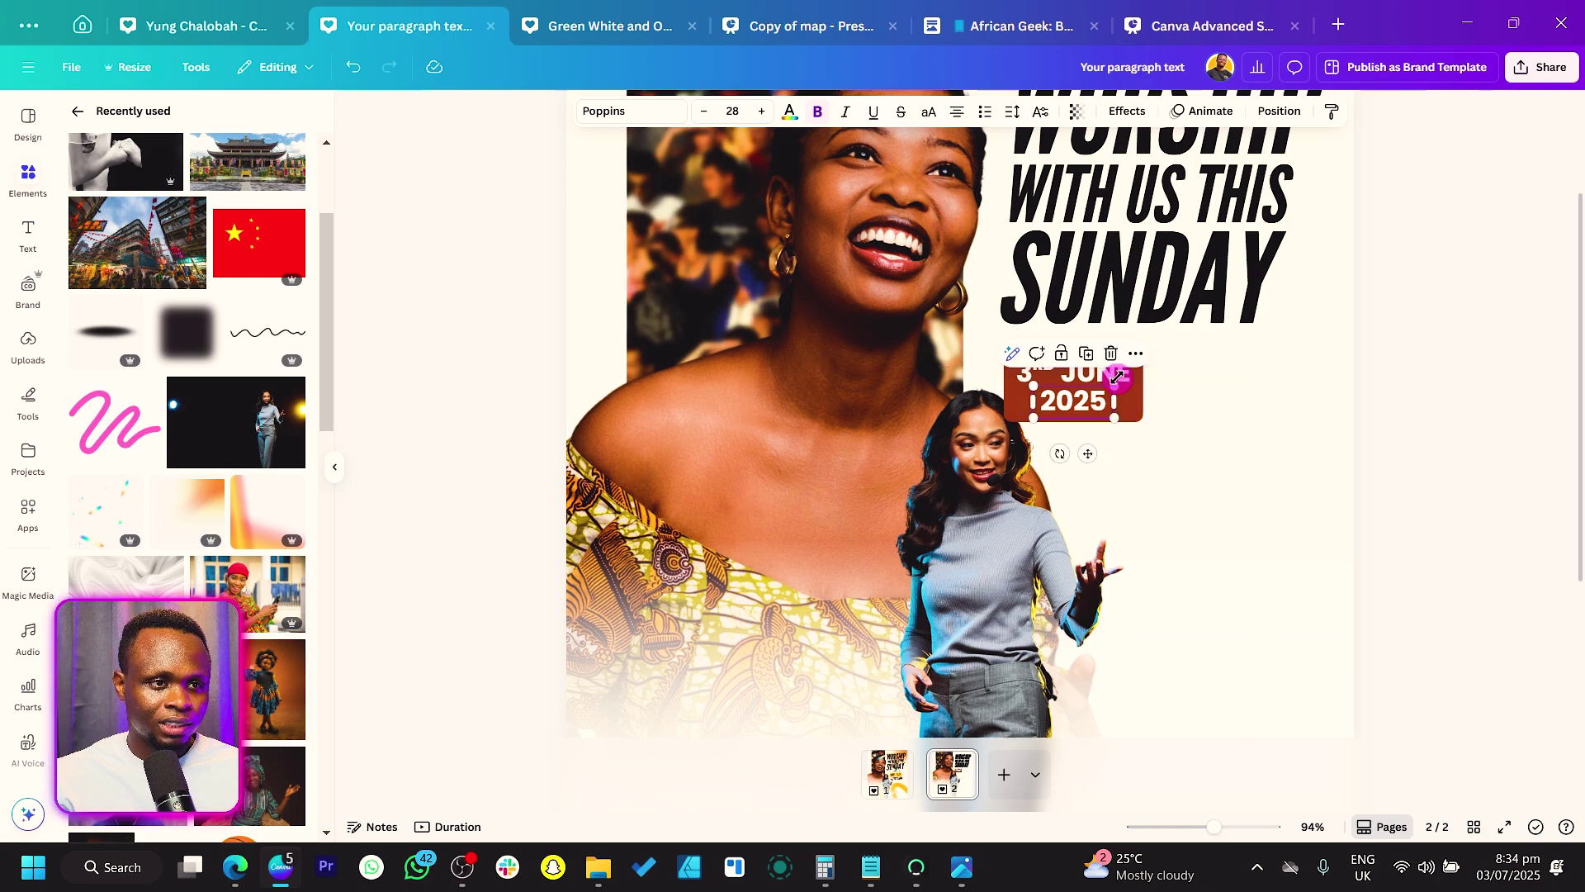
click(1074, 369)
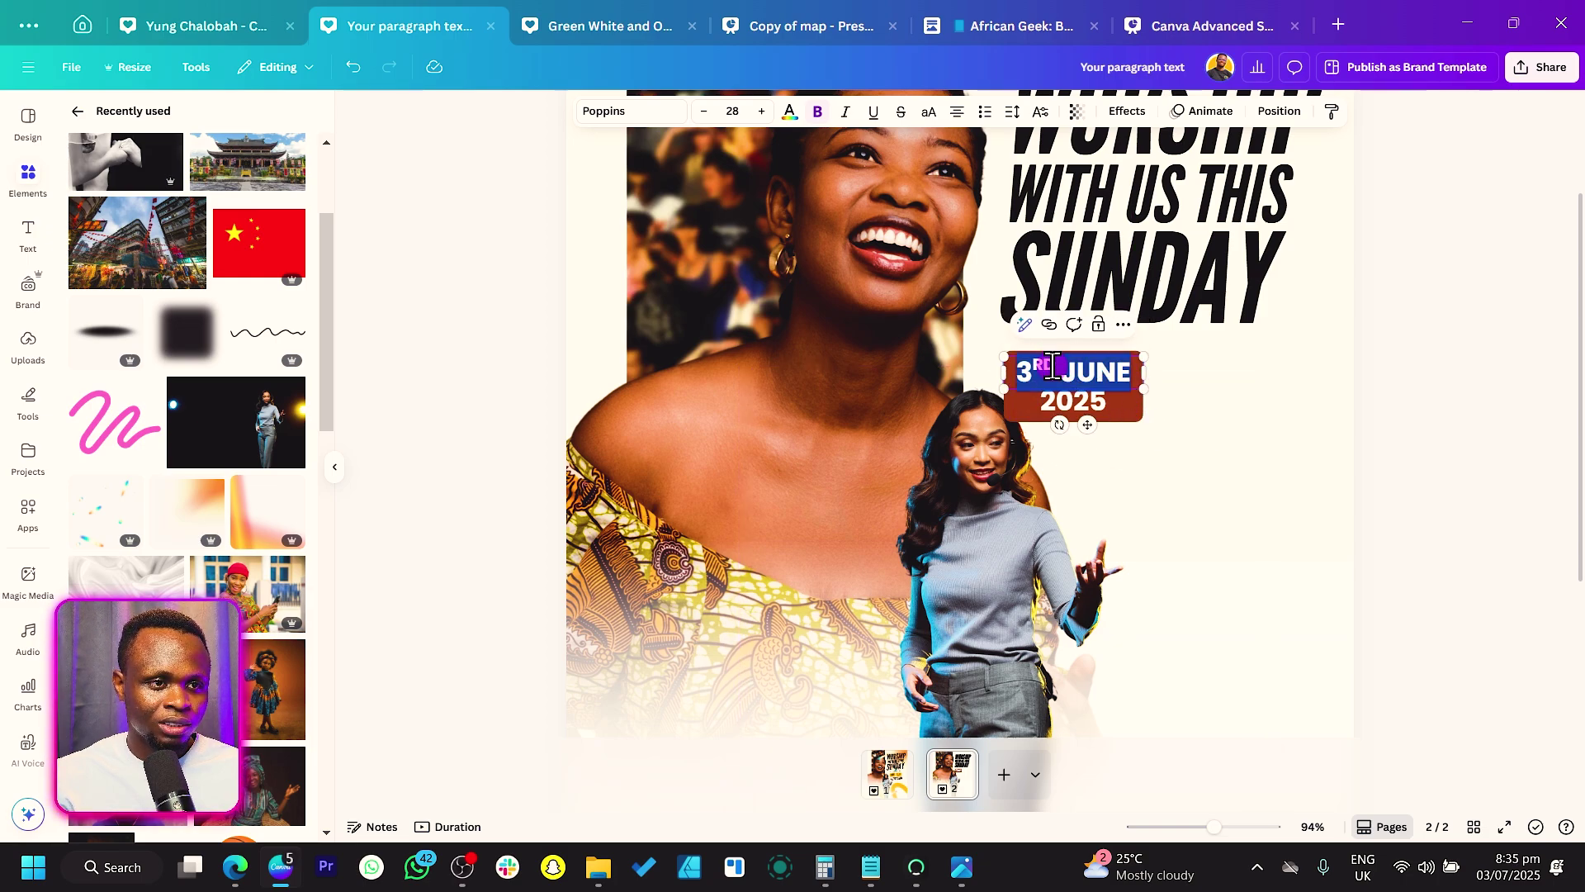
key(BackSpace)
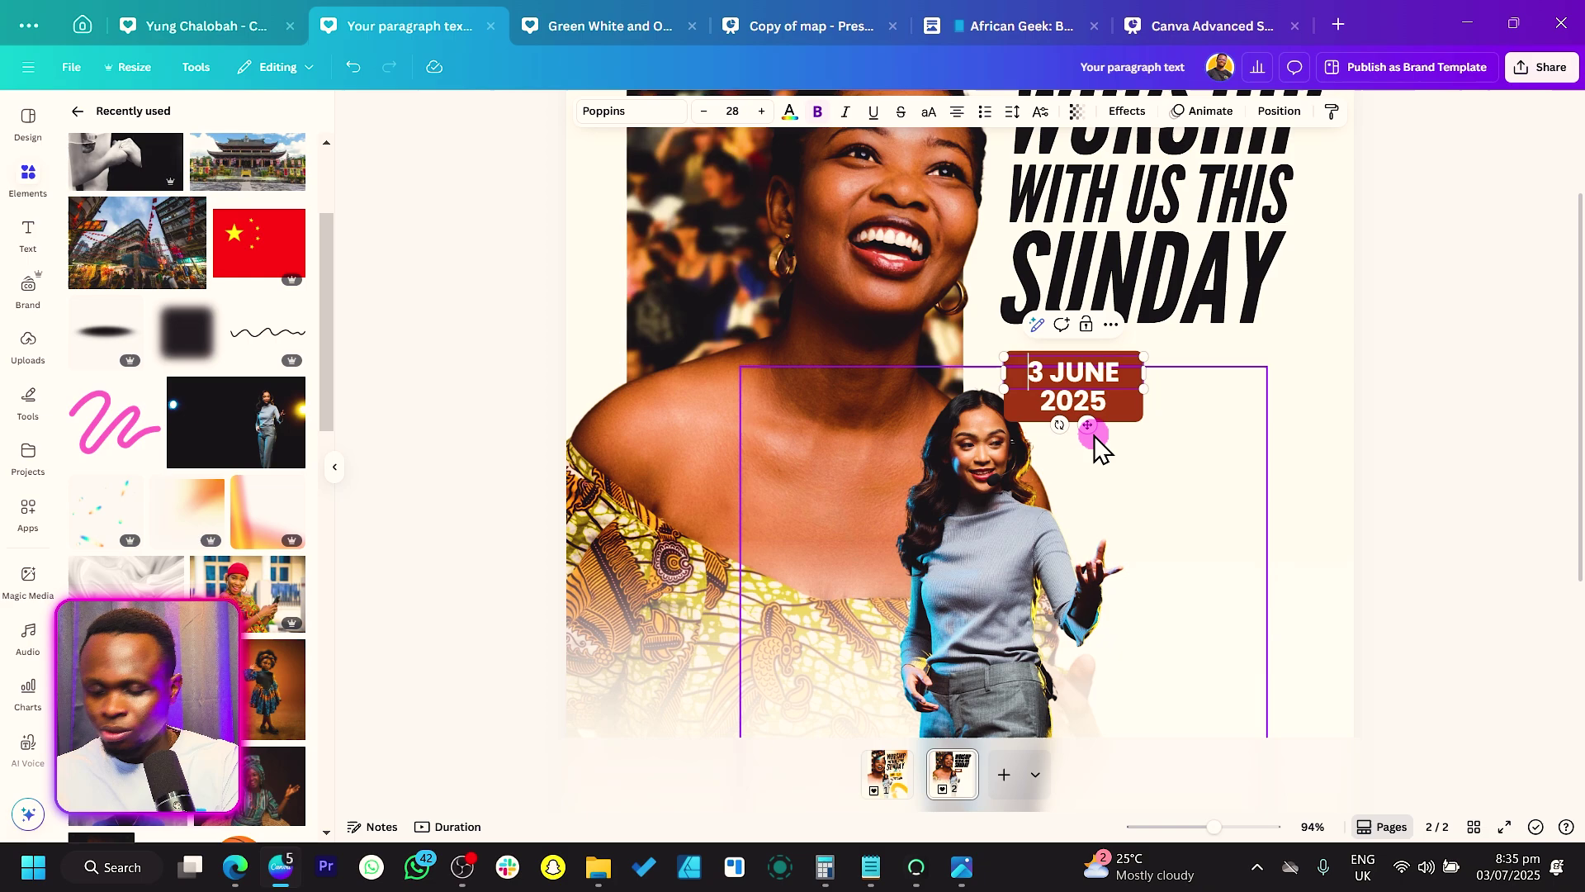
text(0)
Step: Enlarge the 2025 year text within the badge
click(1097, 413)
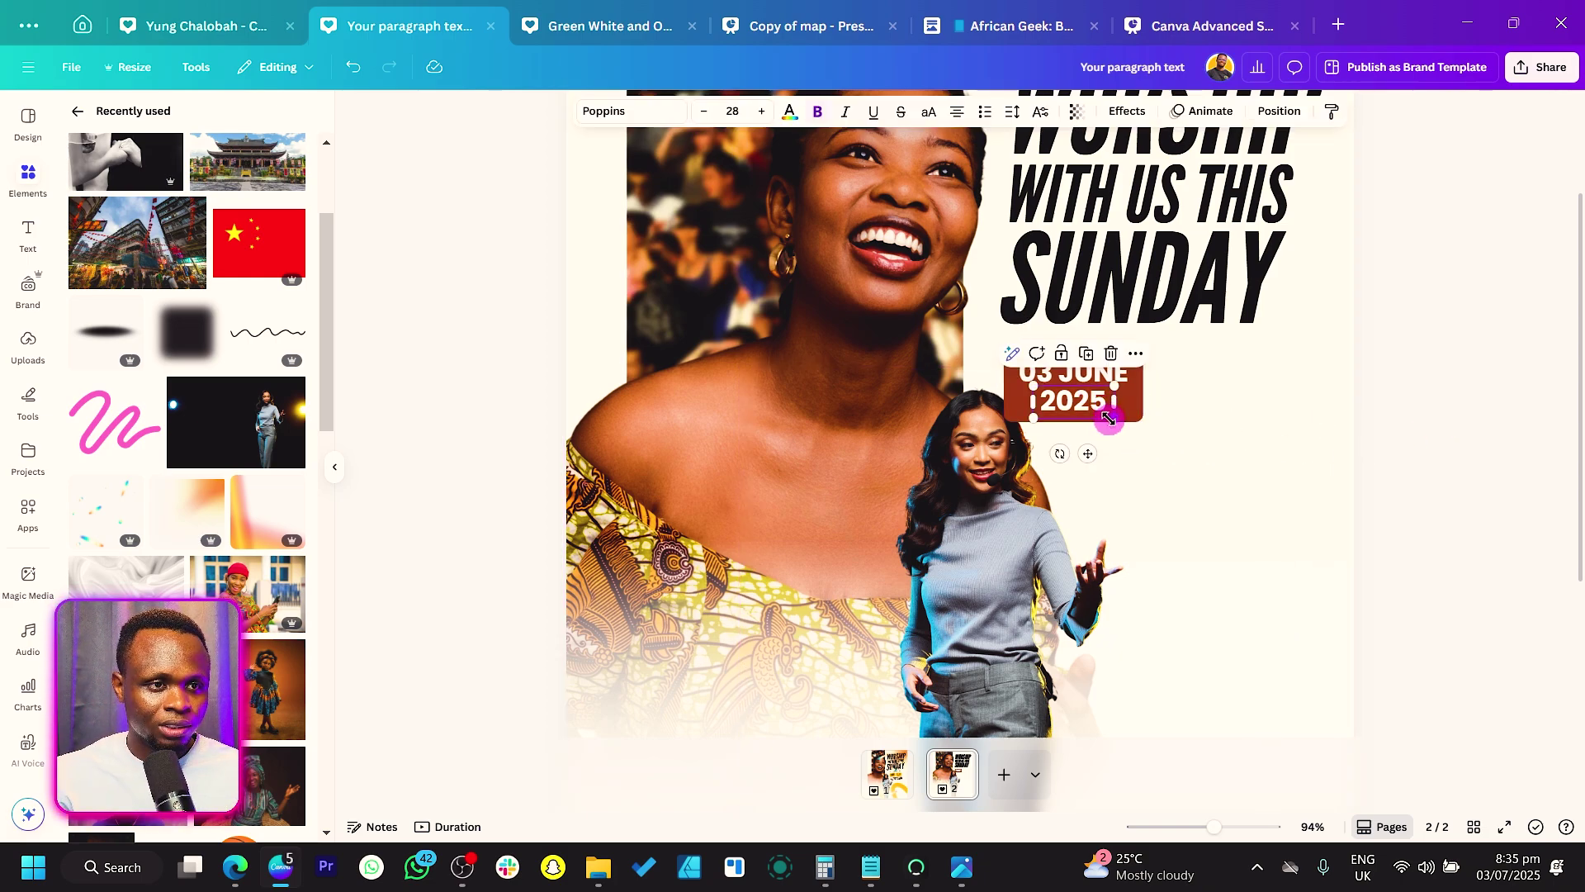
drag(1109, 418, 1140, 427)
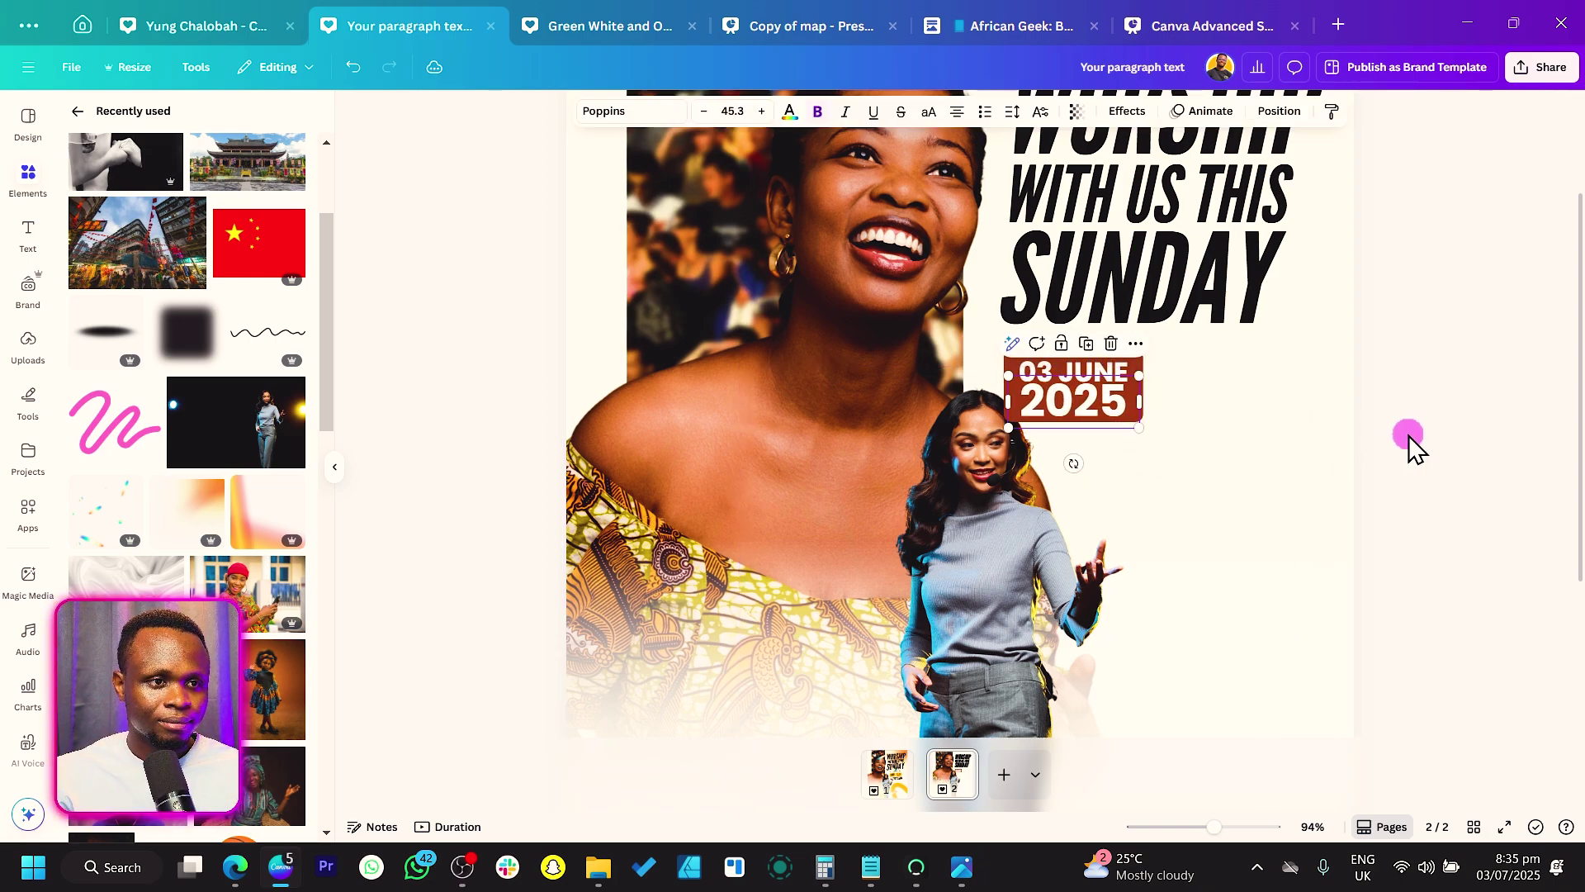
click(1410, 440)
click(1102, 400)
shift+click(1118, 369)
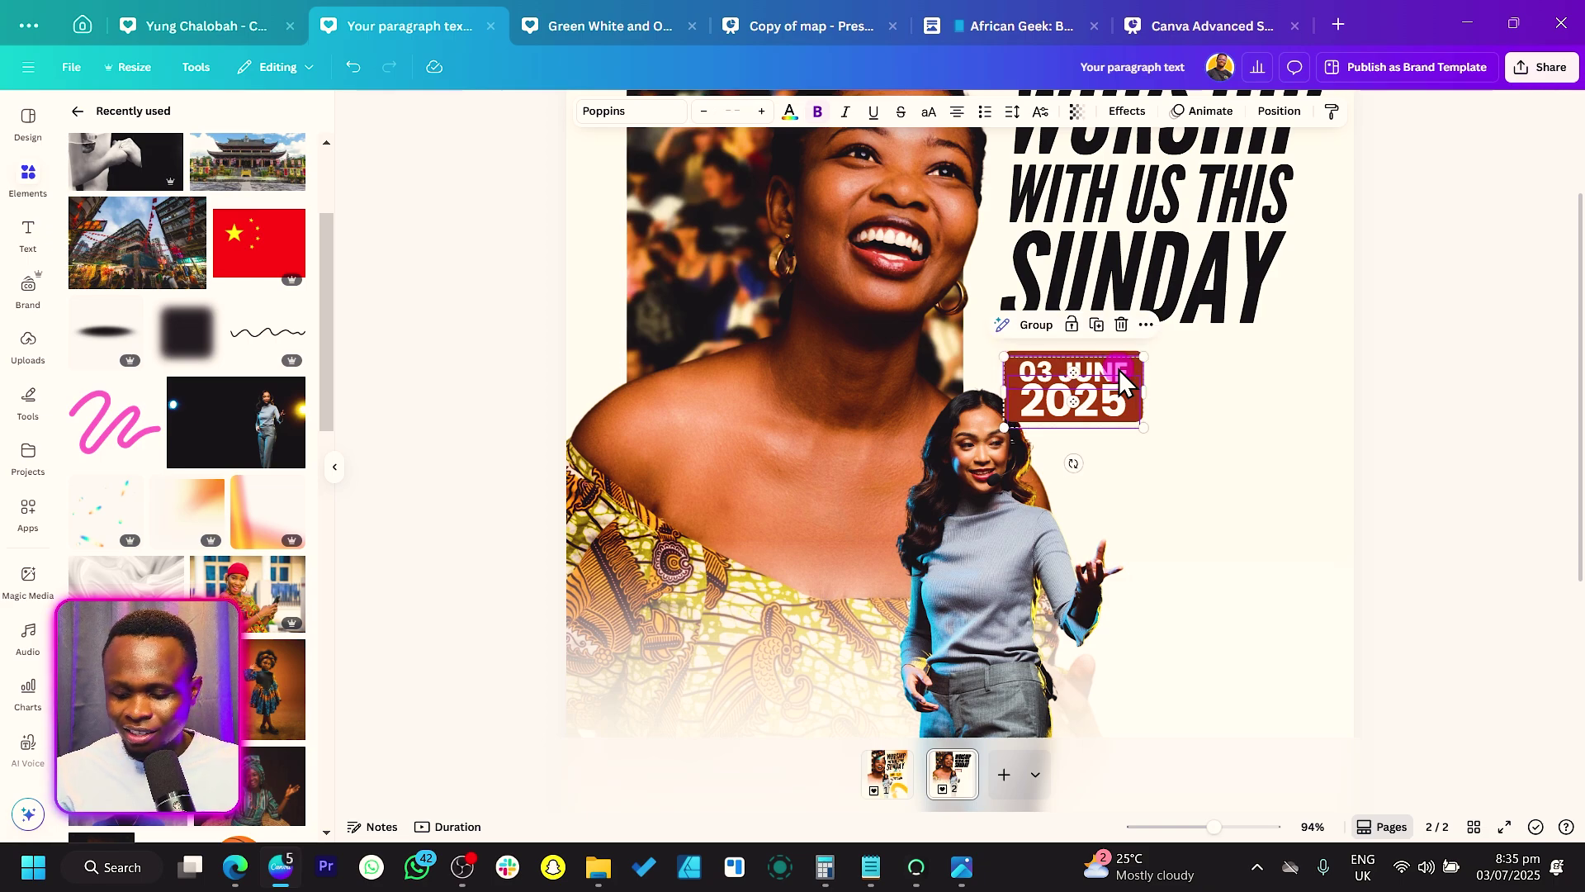
click(1408, 428)
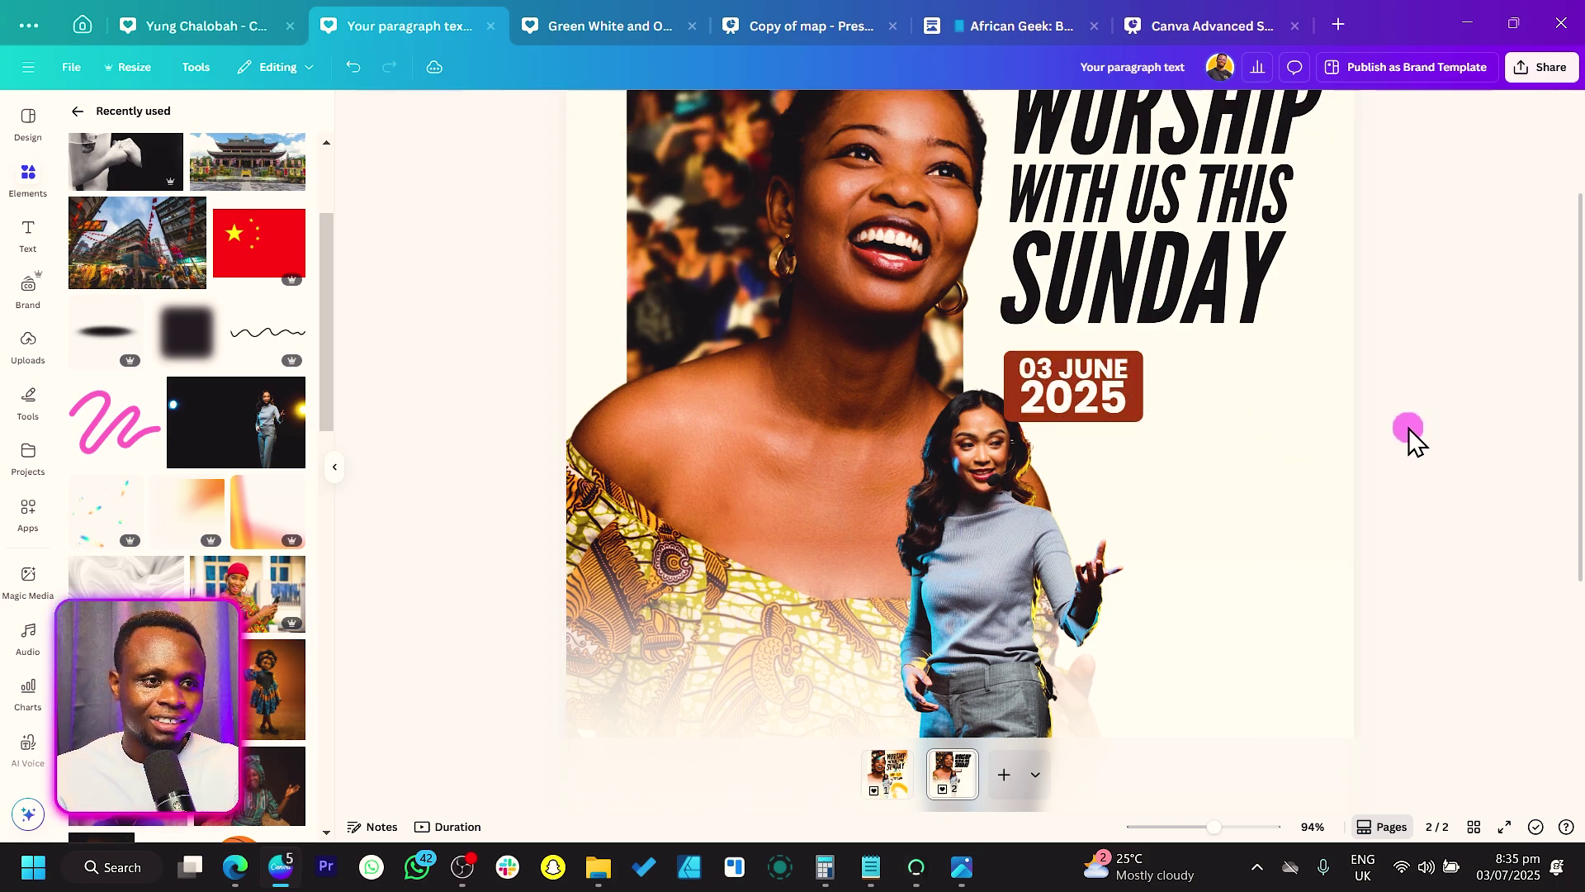
click(1093, 405)
click(1316, 411)
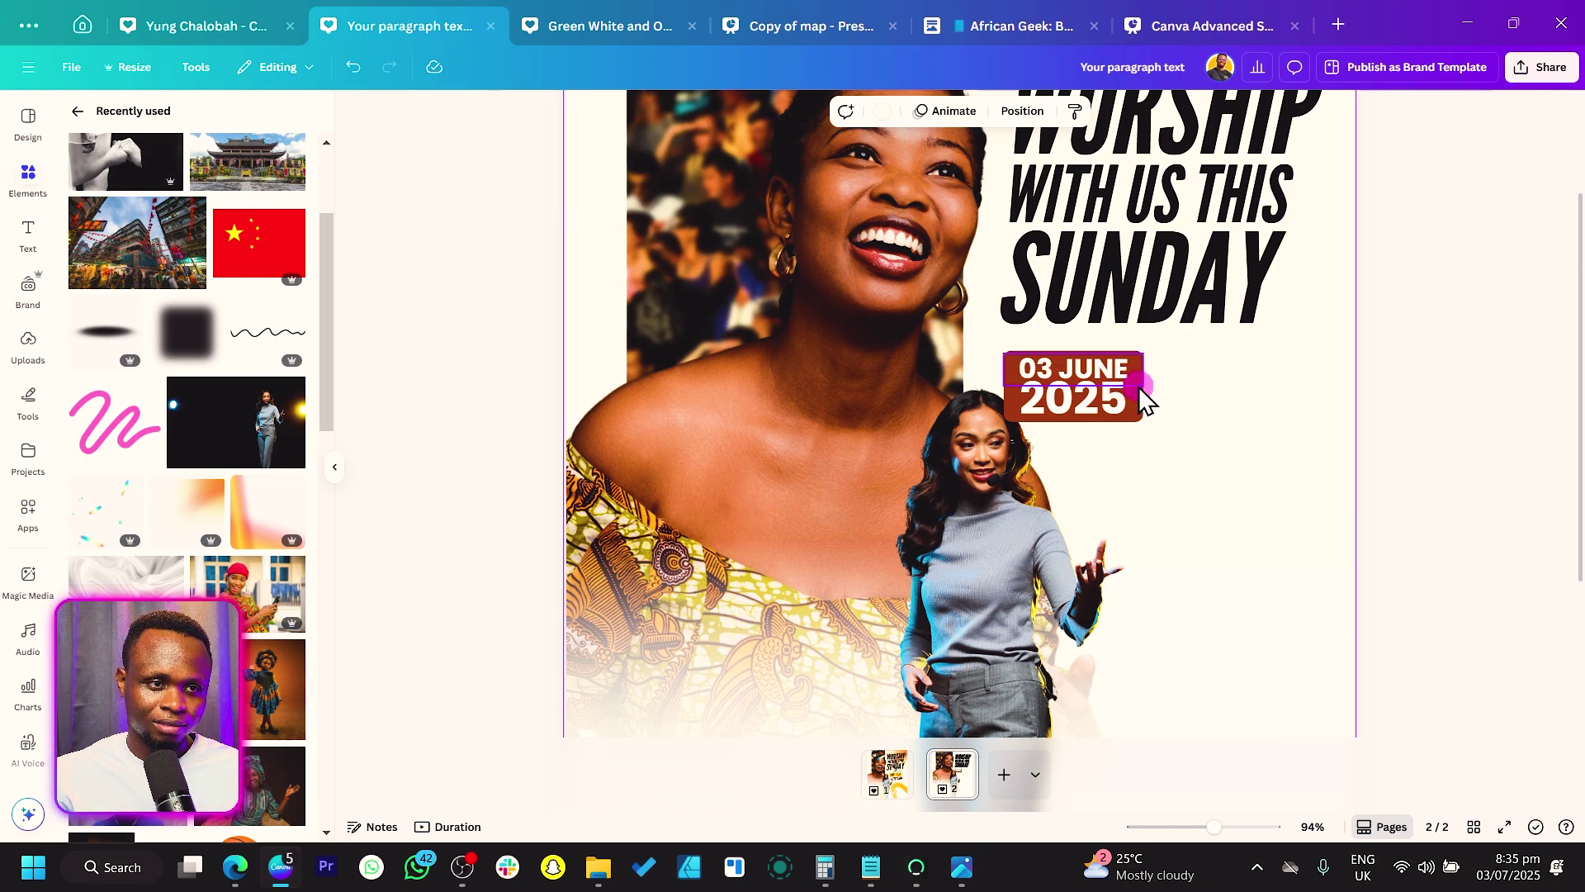
Step: Place a copy of the red badge to the right of the date badge
click(1006, 389)
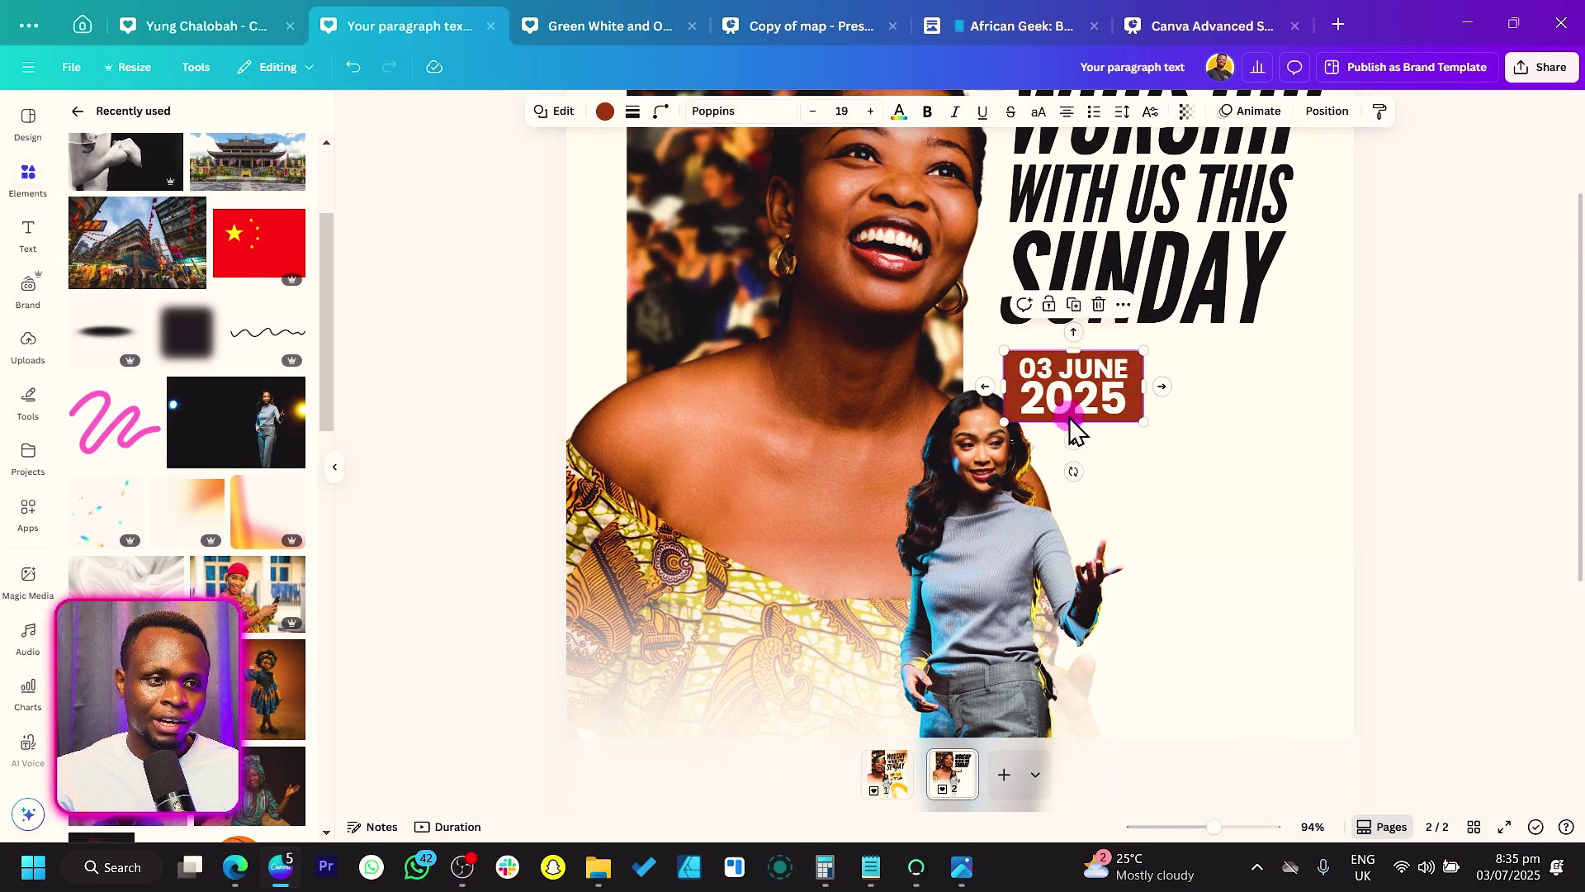
click(1089, 396)
shift+click(1115, 370)
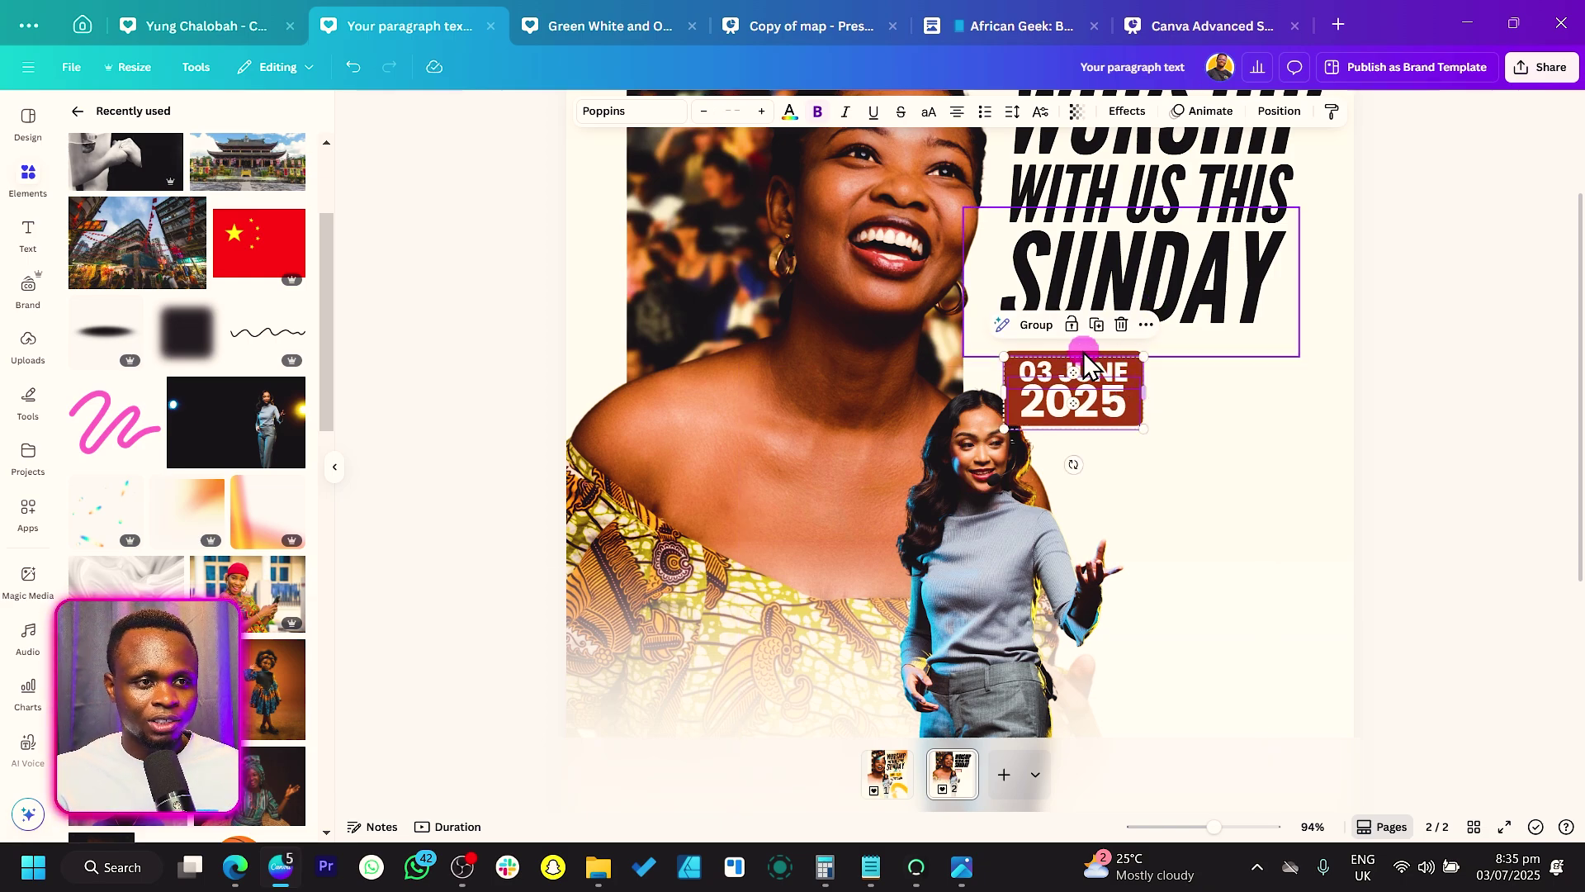
click(1072, 373)
click(1077, 417)
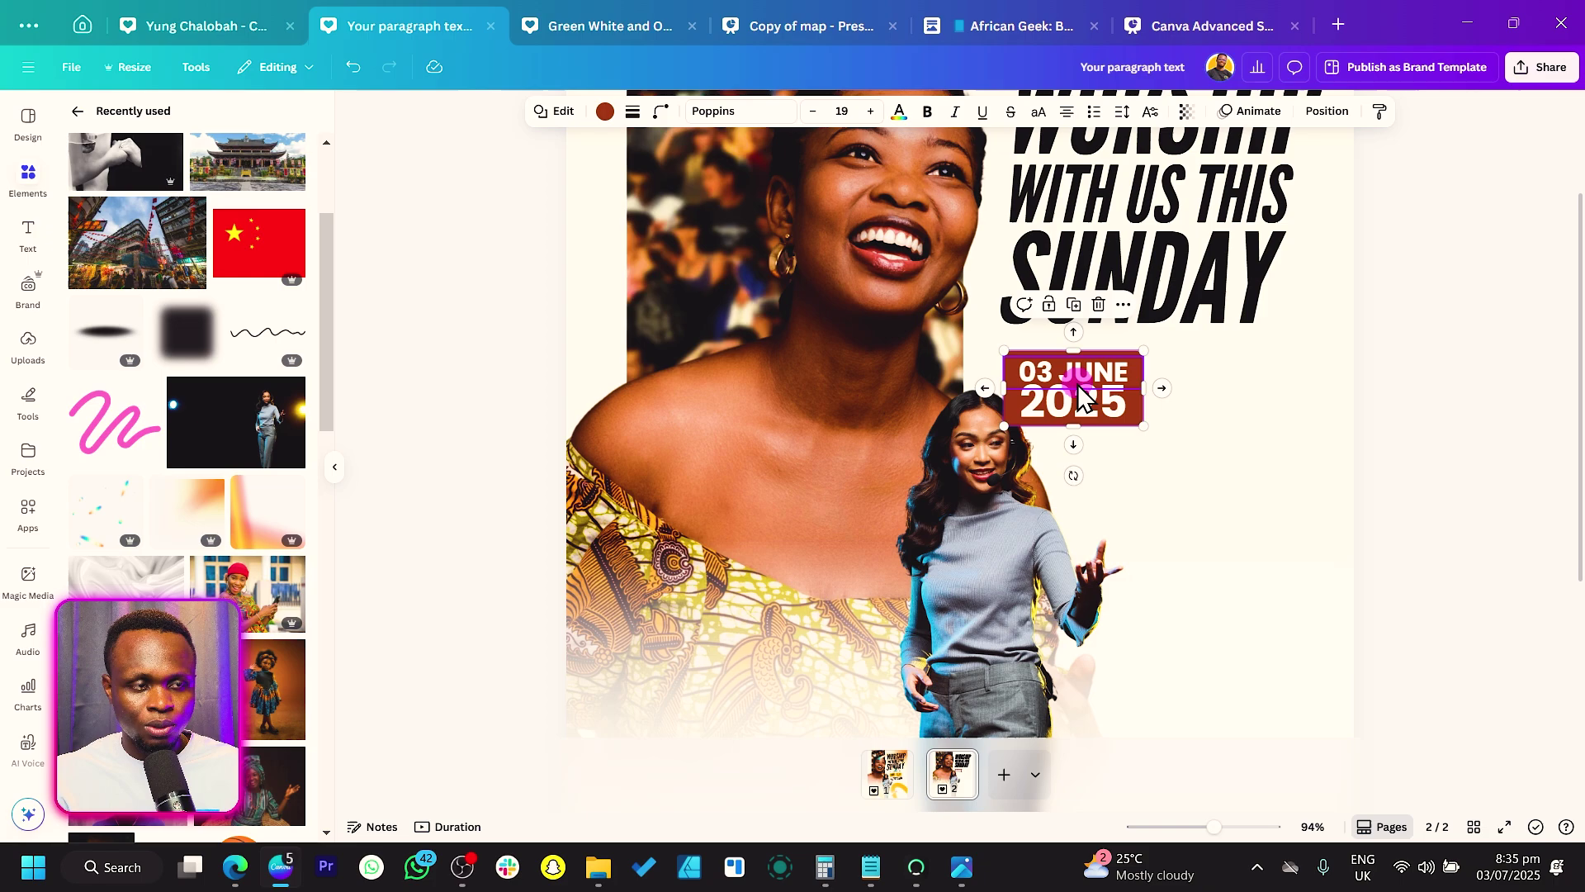
drag(1078, 417, 1207, 410)
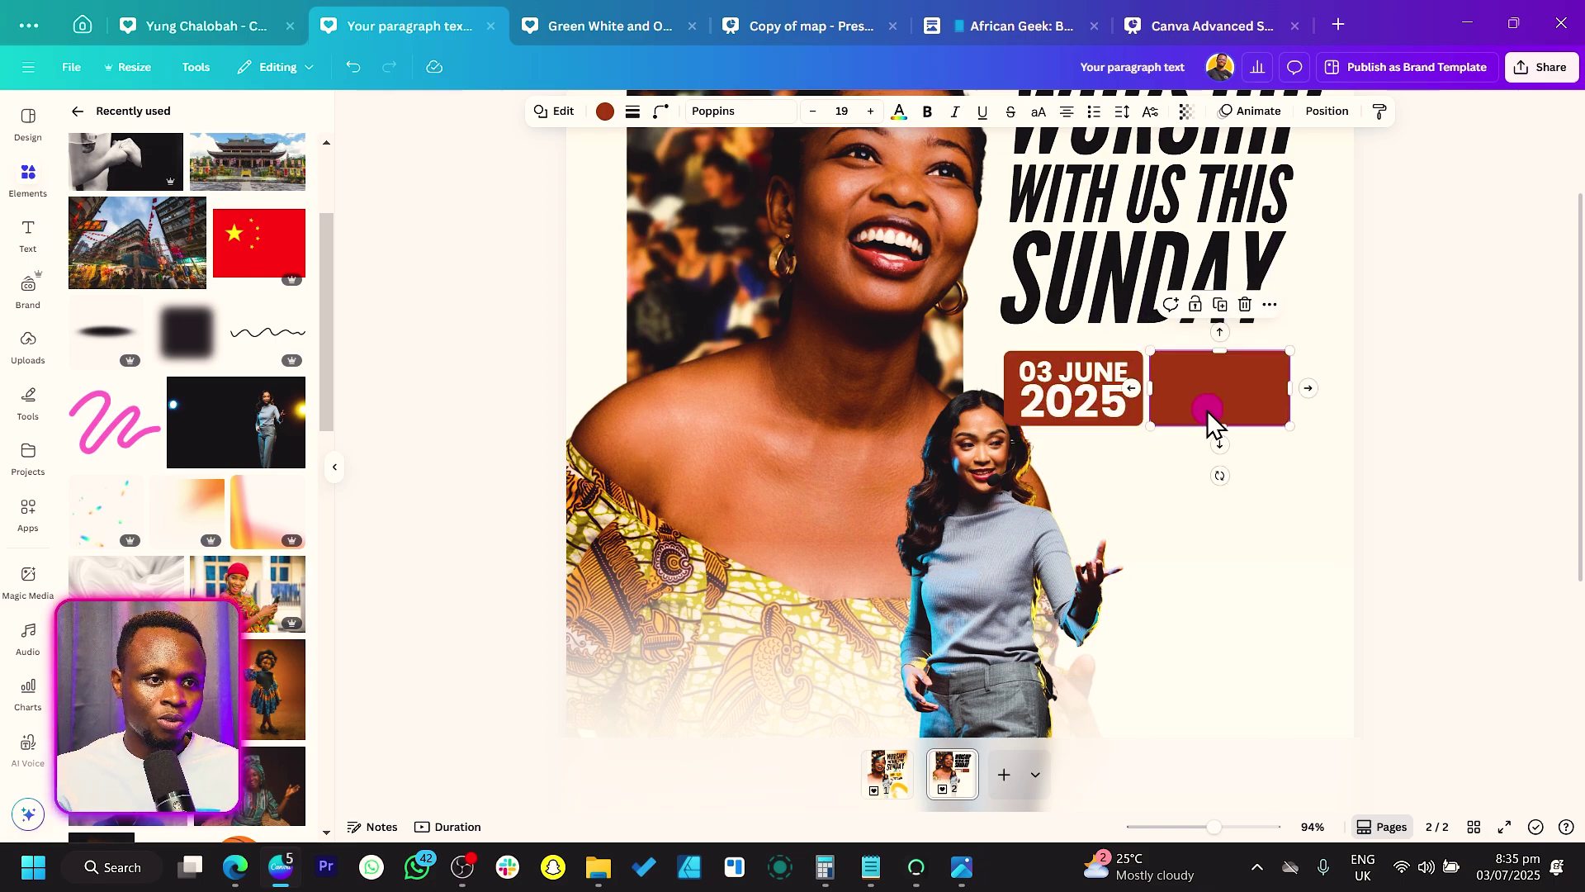
Step: Copy the white 03 JUNE 2025 text onto the new red badge
click(1065, 396)
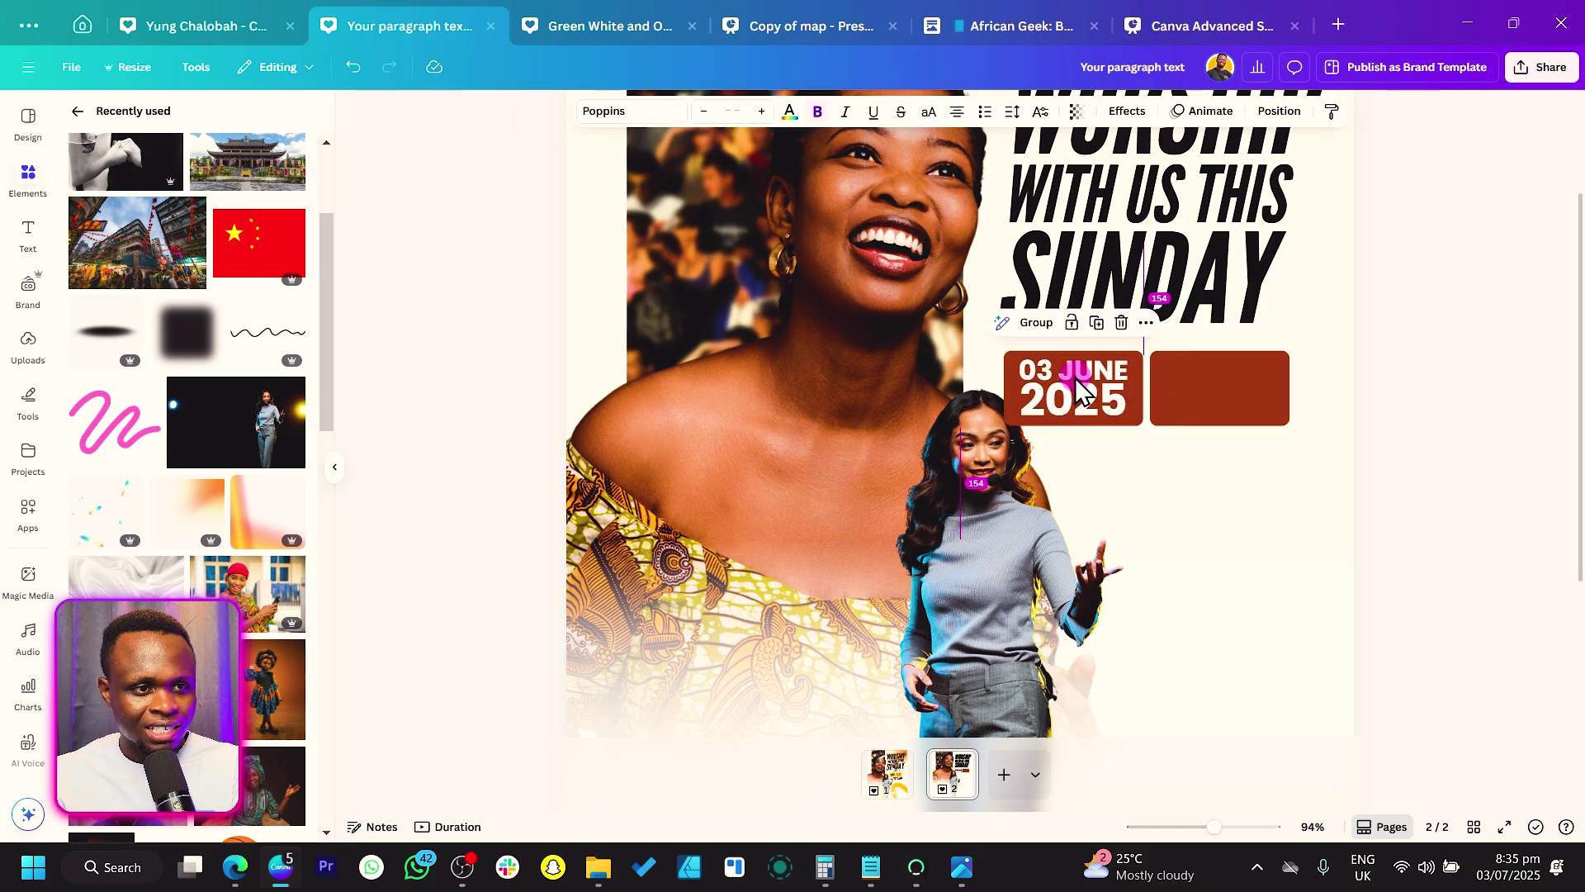
click(1078, 388)
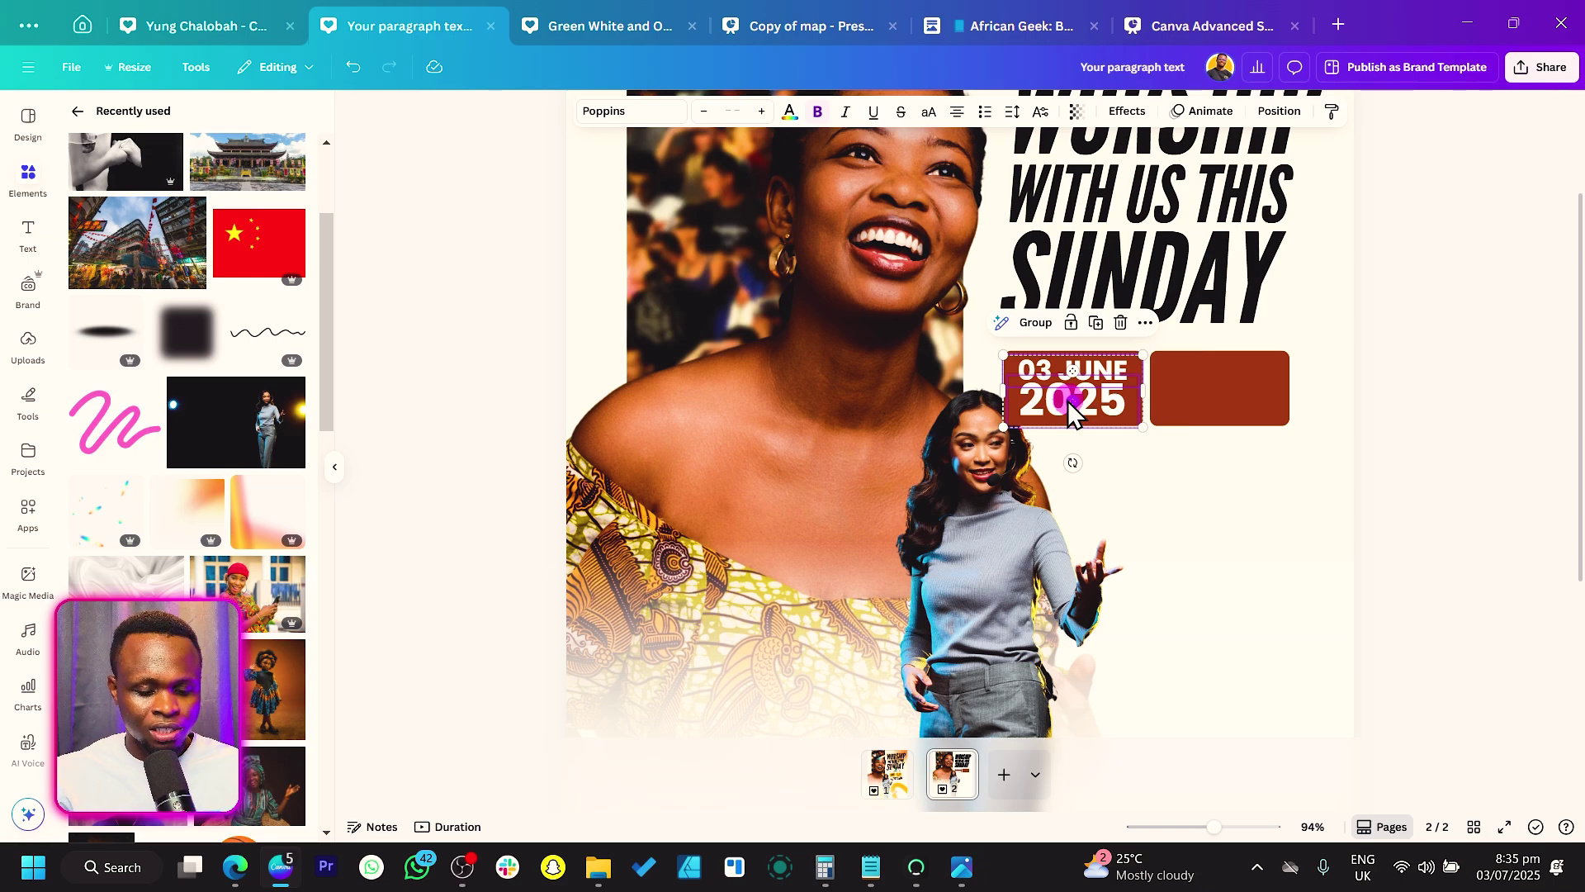
drag(1070, 410, 1226, 410)
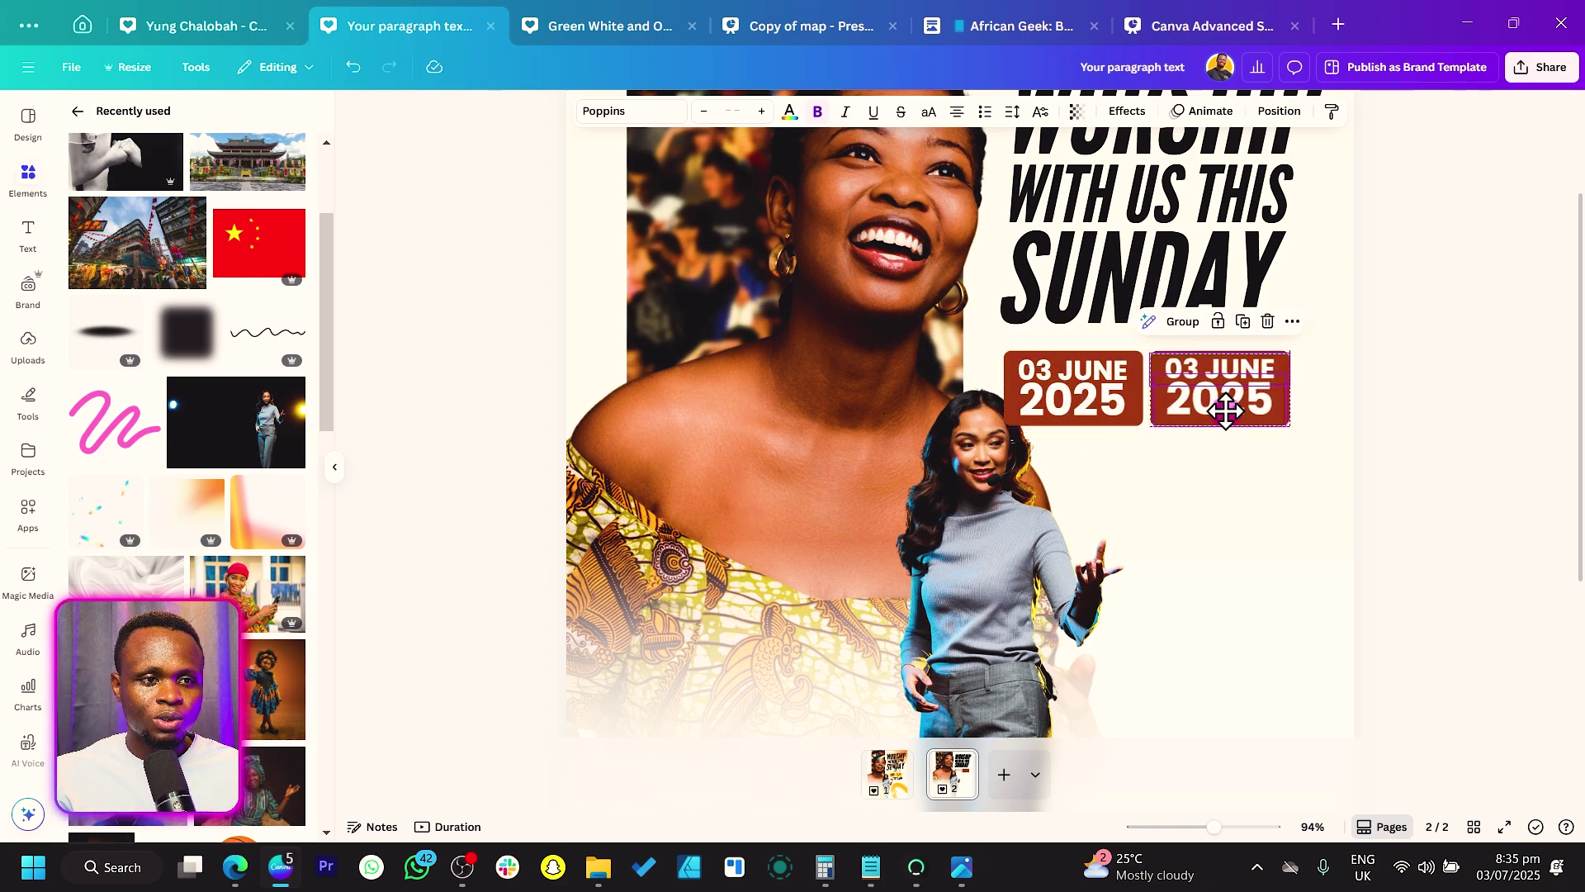
Step: Replace the copied date's first line with a small MORNING SERVICE label
triple_click(1217, 368)
text(MORNING SERICE)
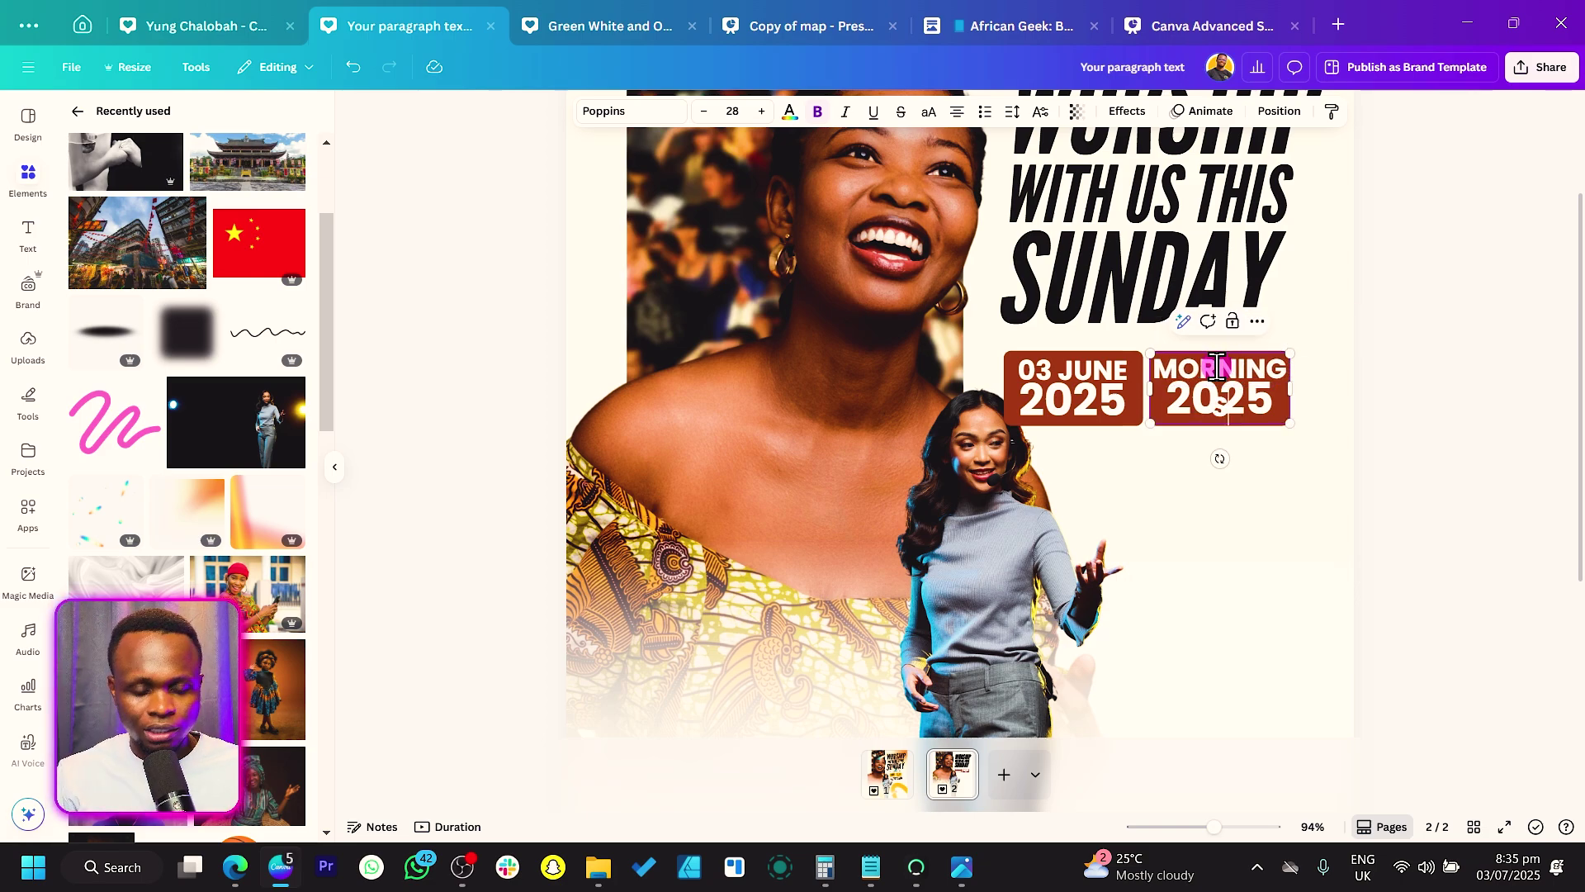
click(1215, 400)
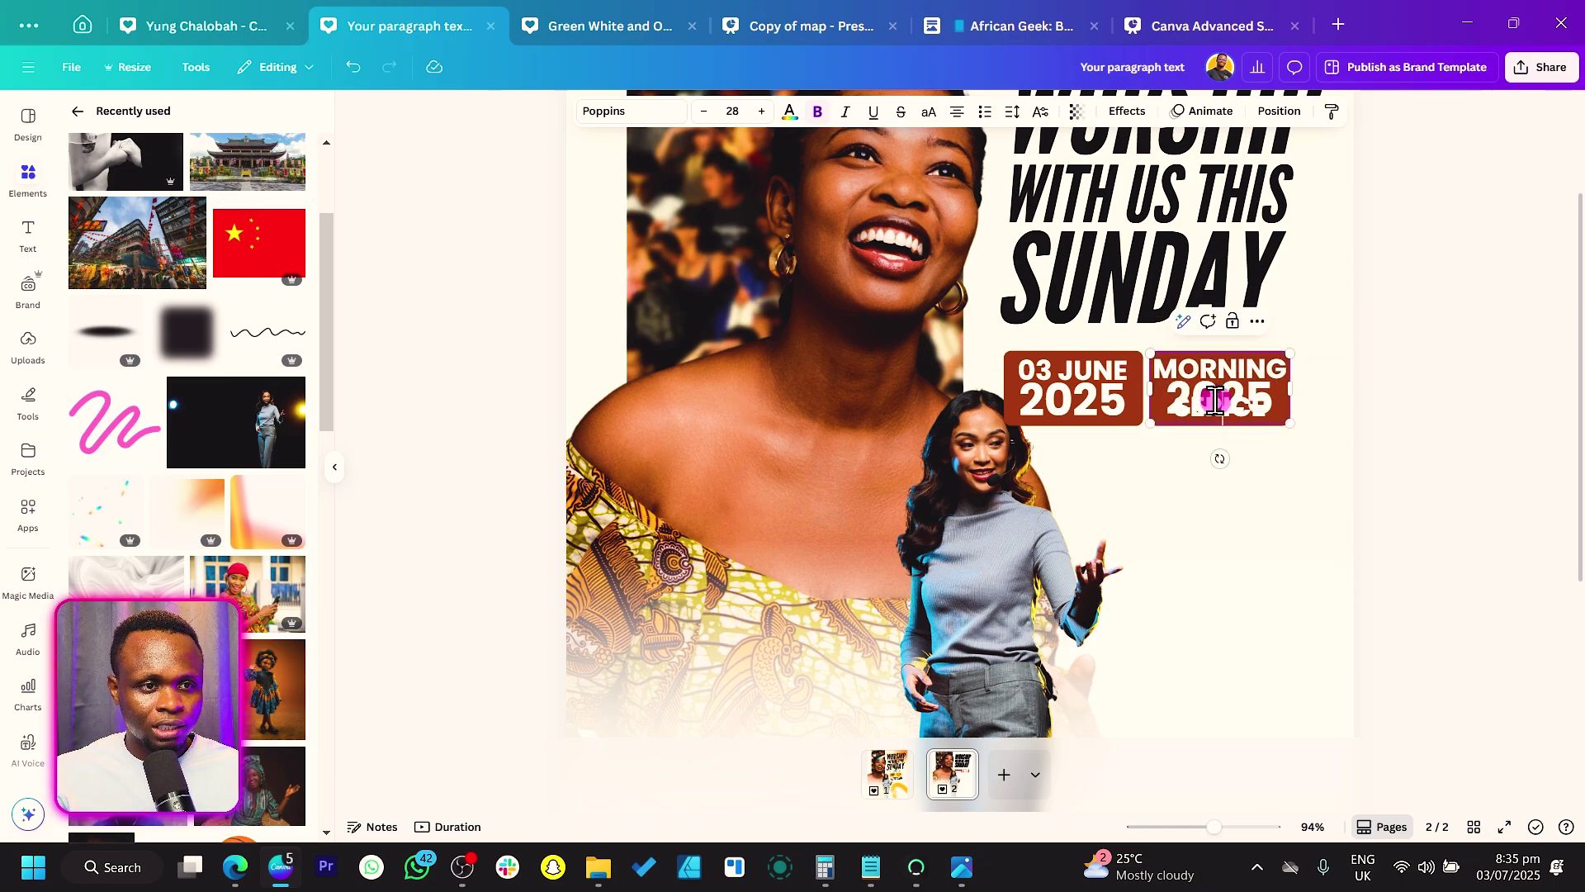
drag(1222, 405, 1153, 382)
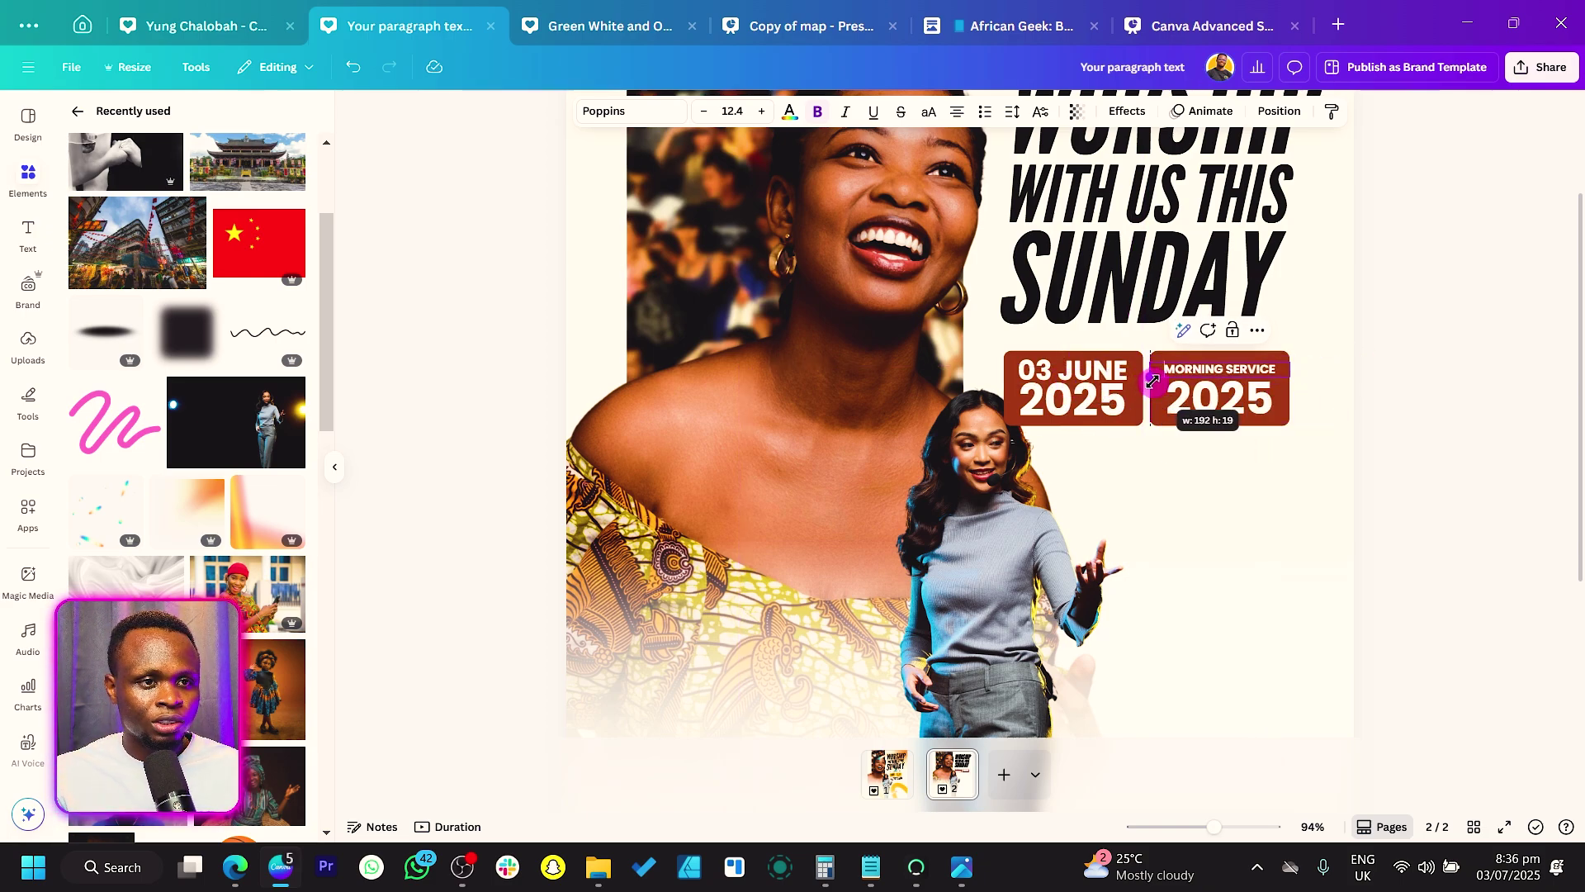
Step: Replace the copied 2025 with 10:00AM, widened to fit on one line
double_click(1192, 400)
text(1)
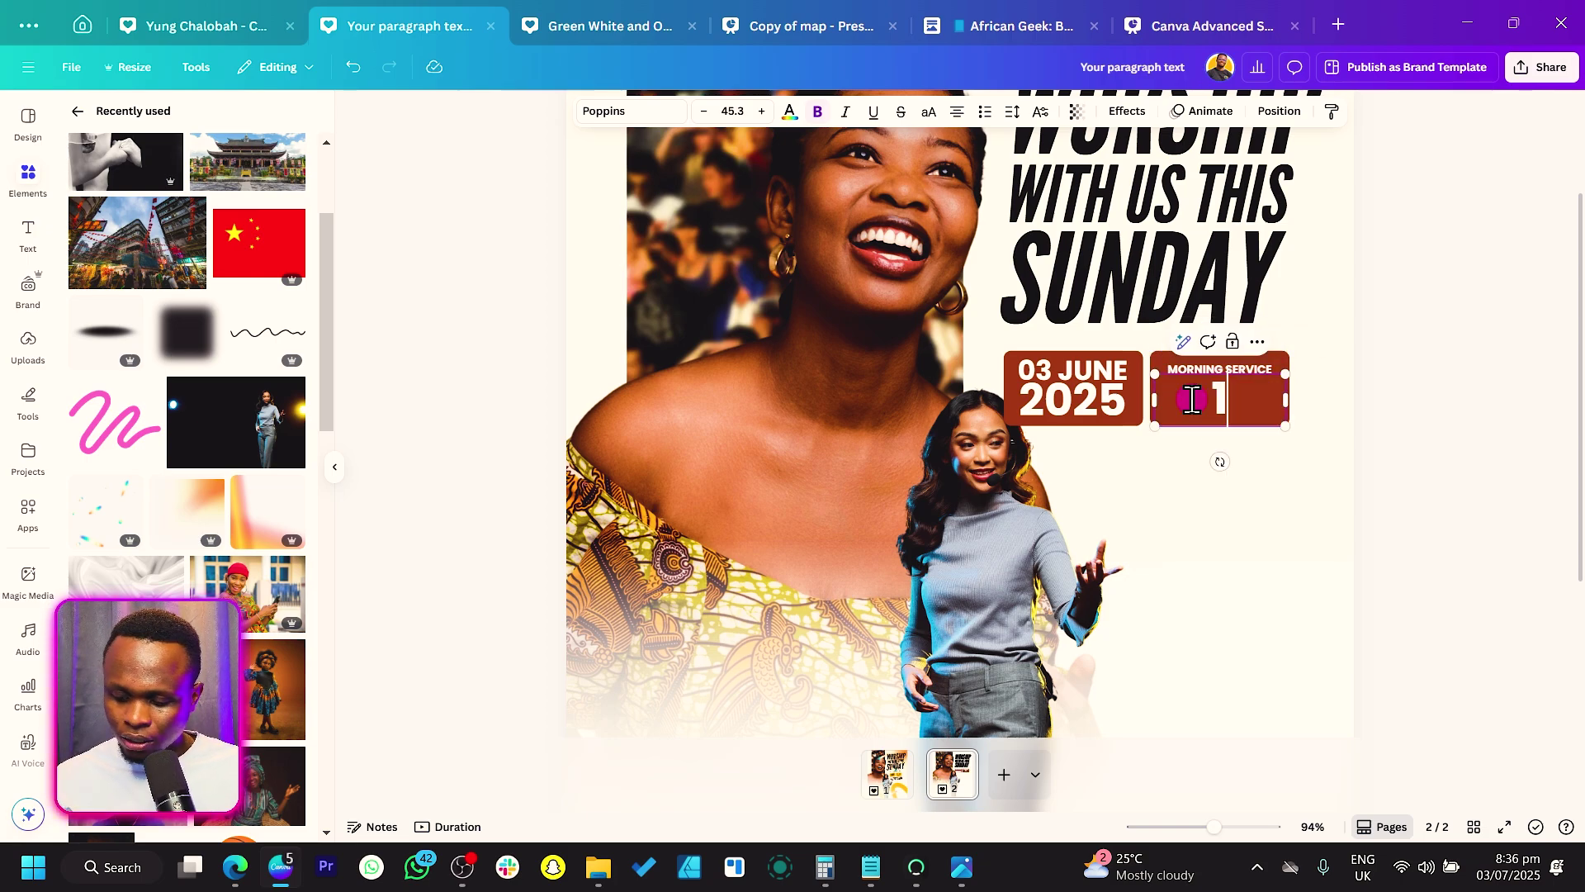
text(0:)
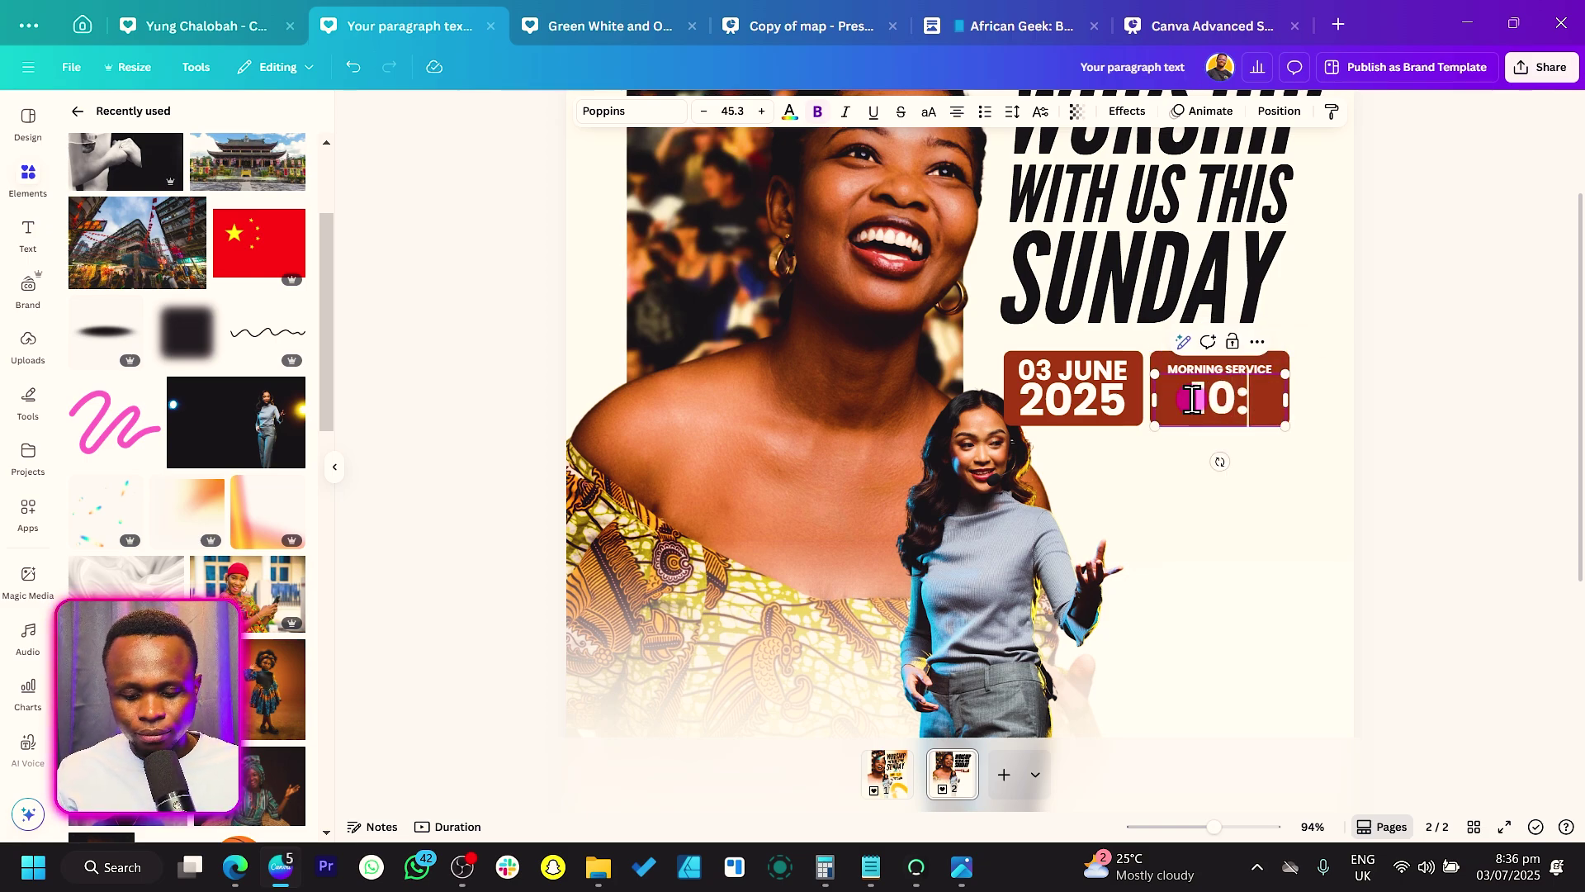
text(00)
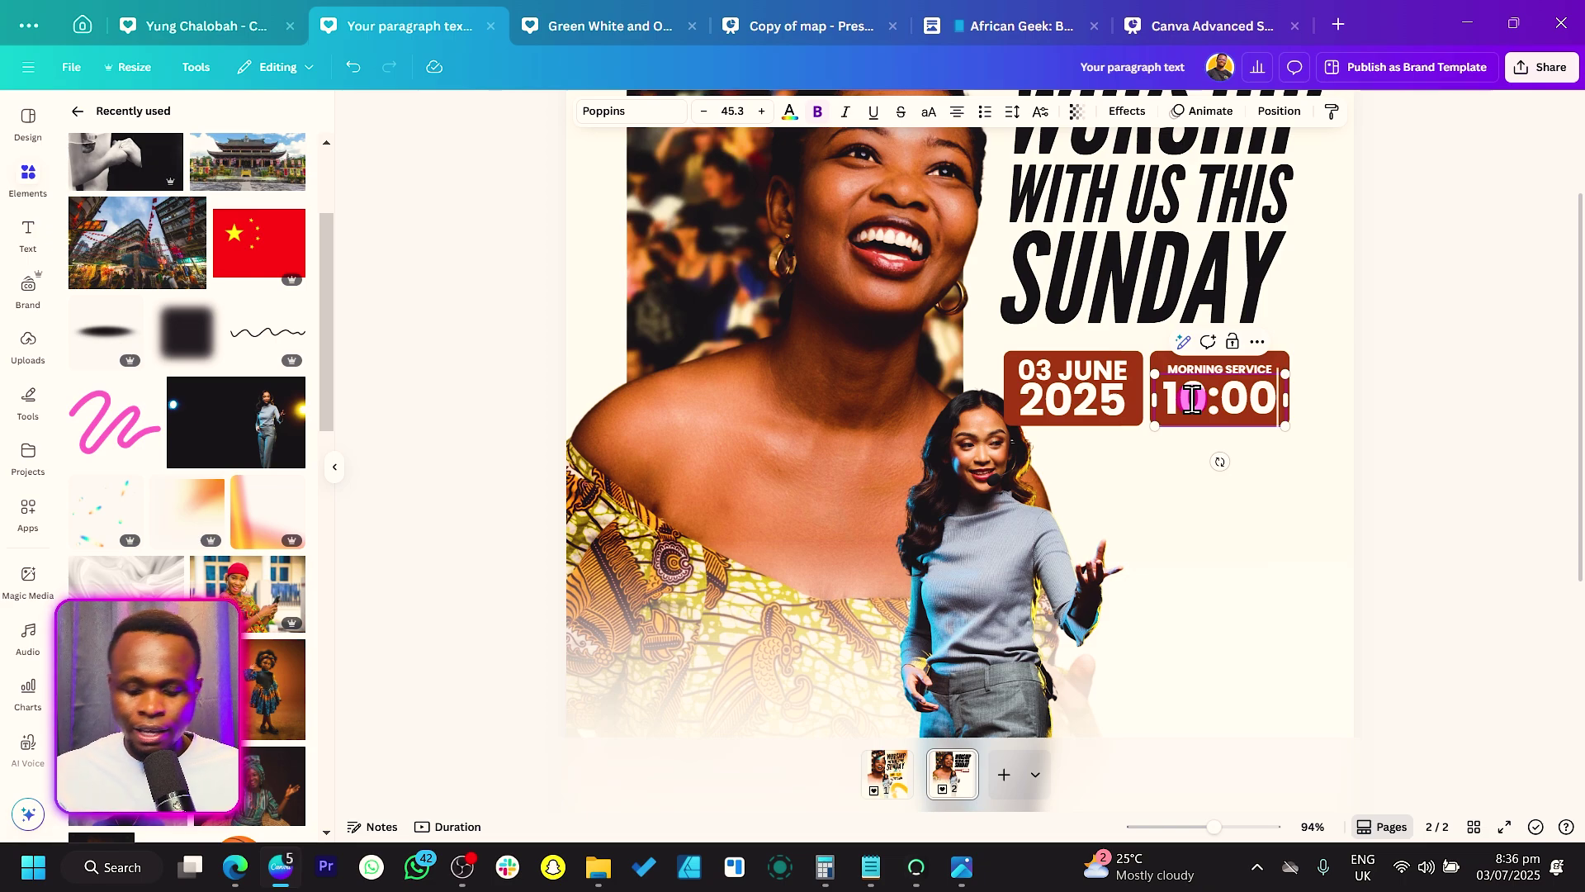
key(Return)
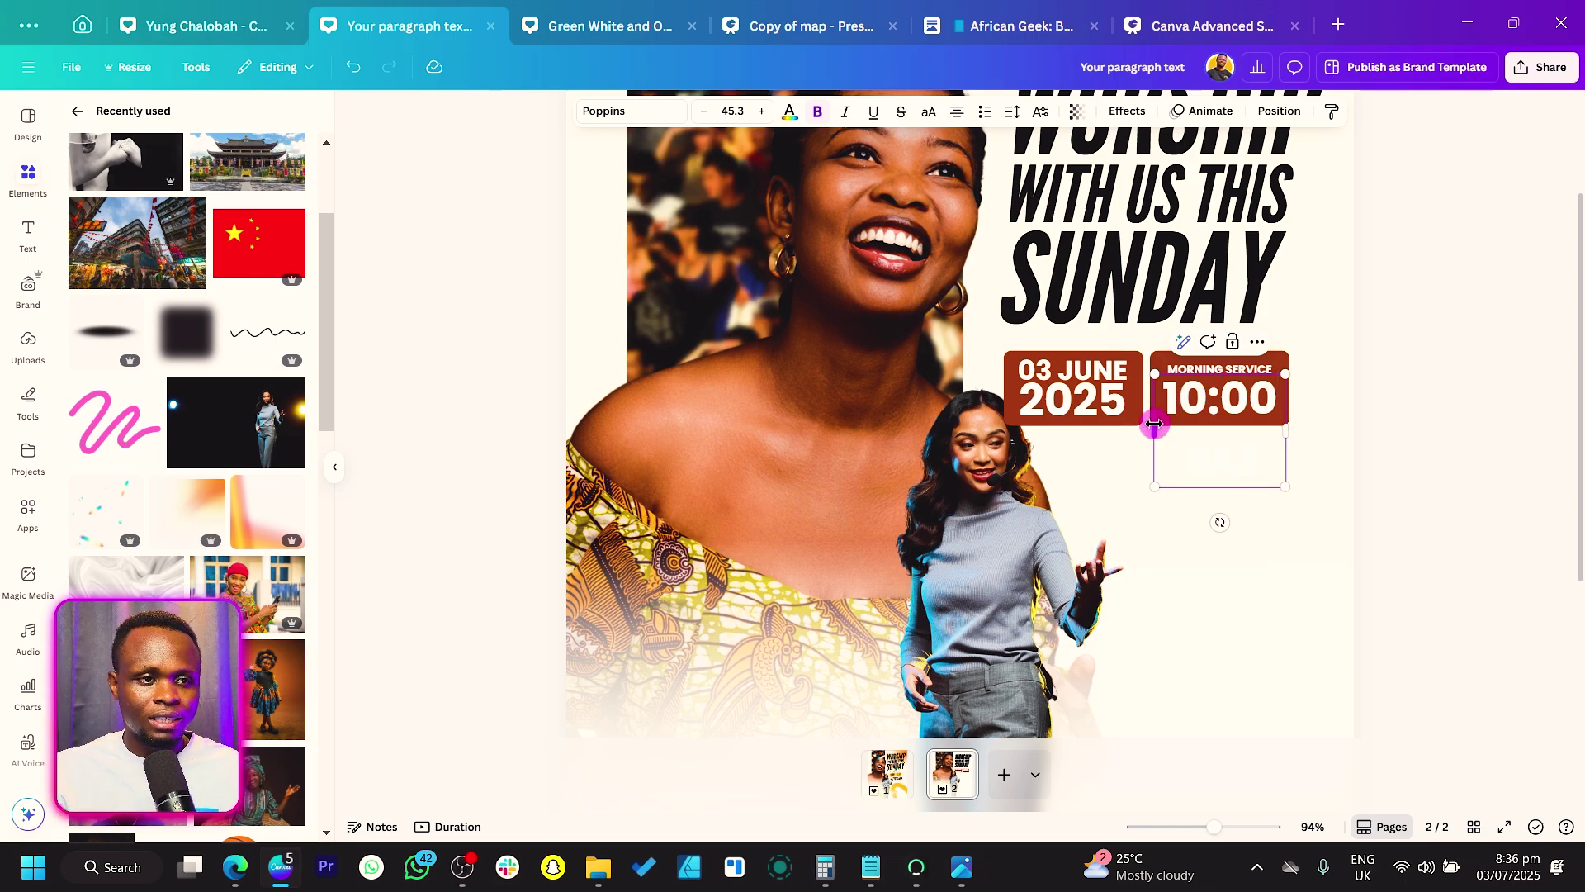
drag(1154, 422, 1224, 403)
click(1478, 397)
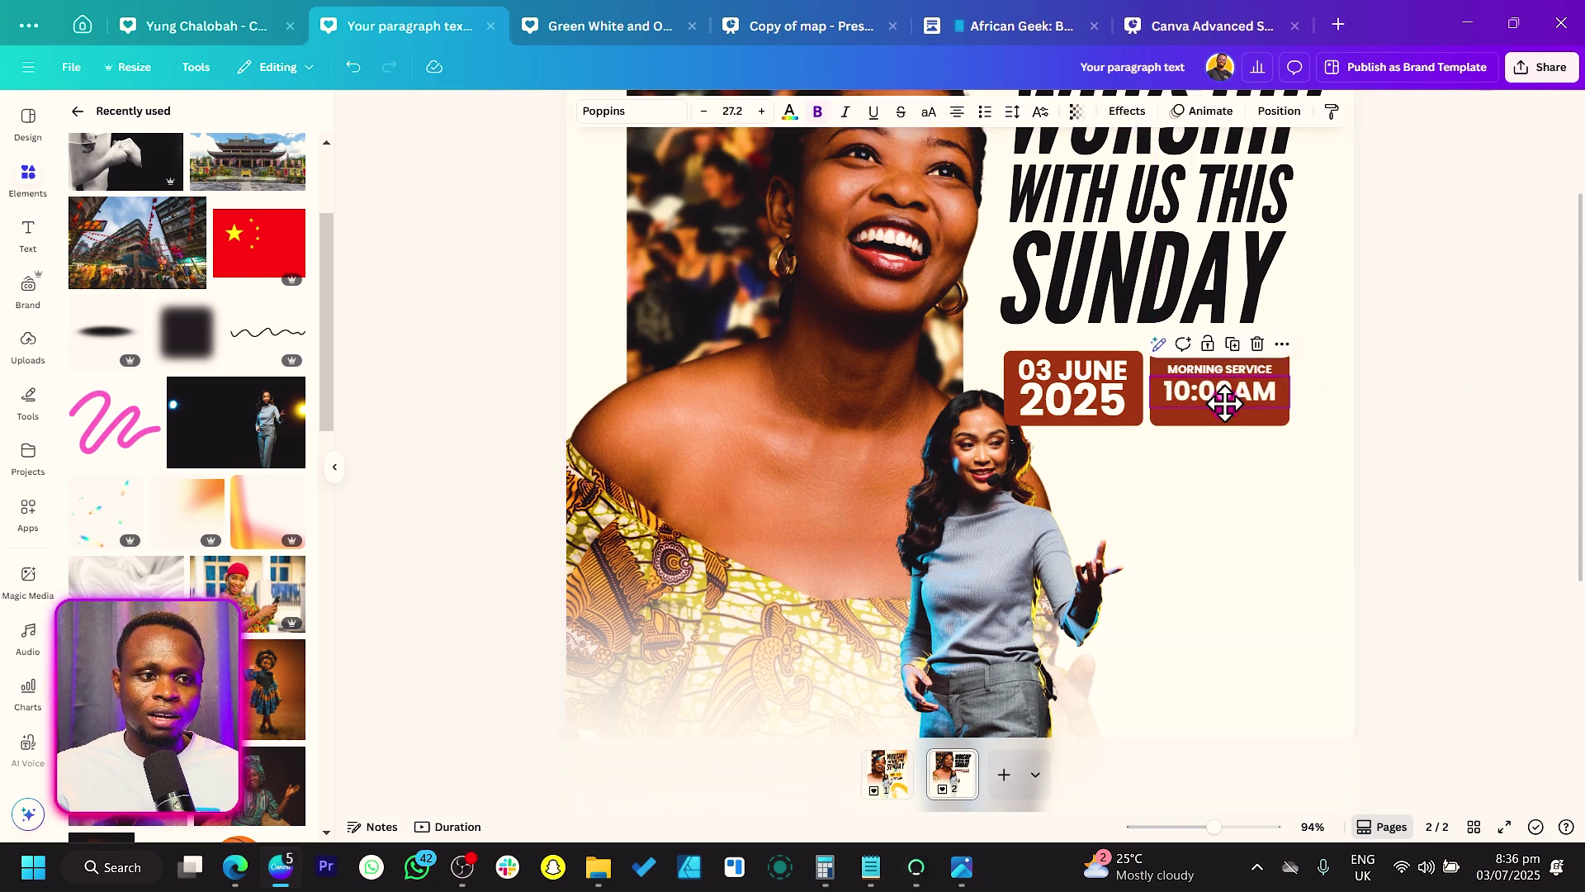
Step: Nudge MORNING SERVICE and 10:00AM together slightly lower in the badge
click(1226, 374)
click(1227, 374)
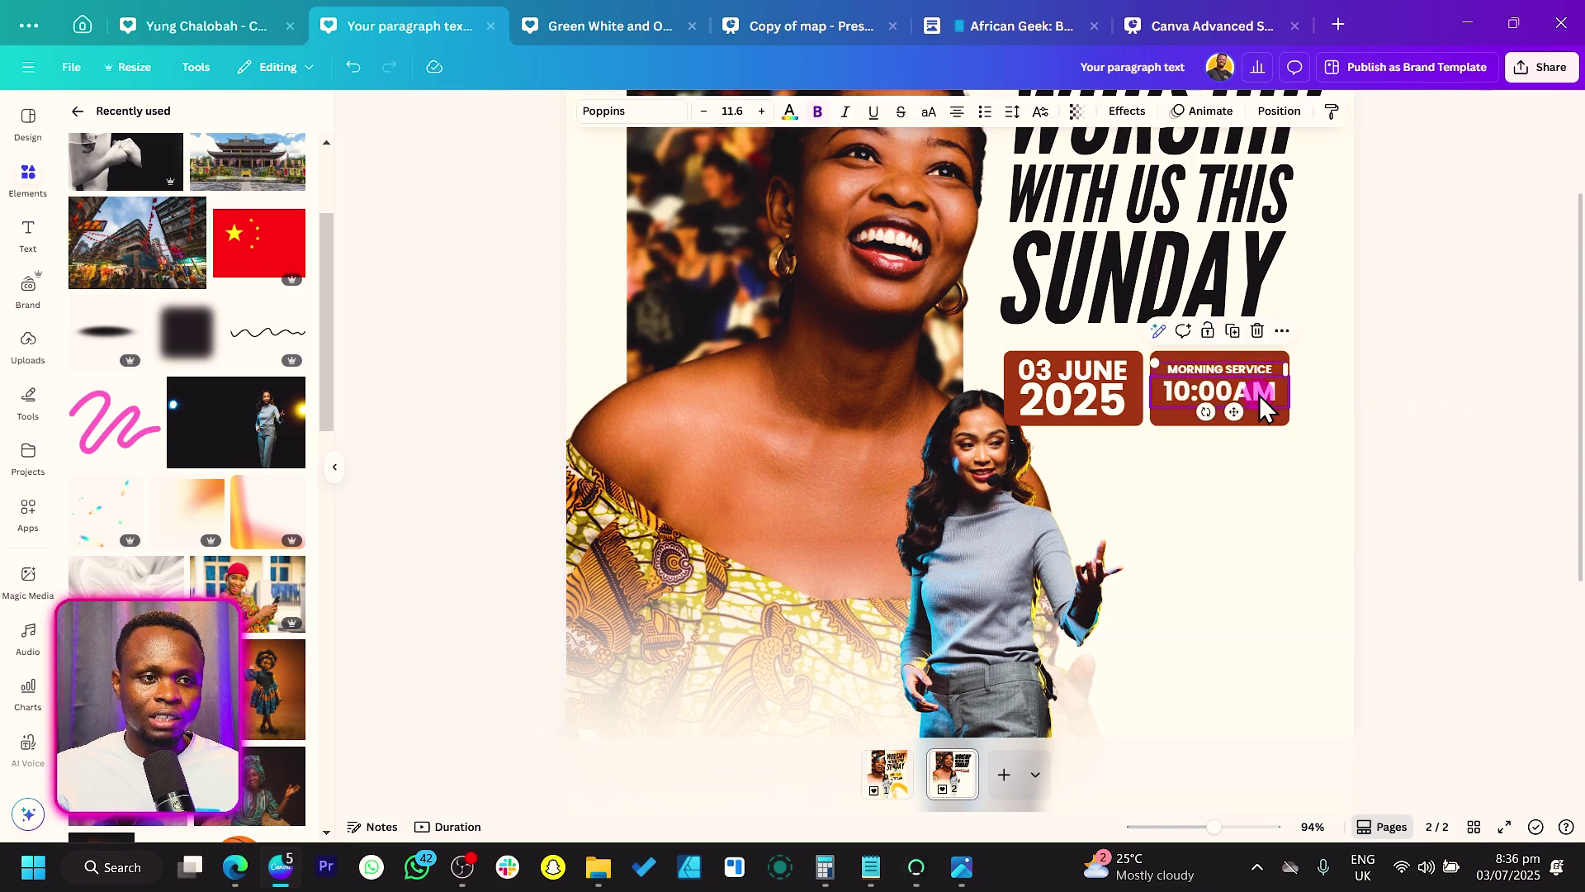
shift+click(1260, 394)
drag(1262, 394, 1261, 397)
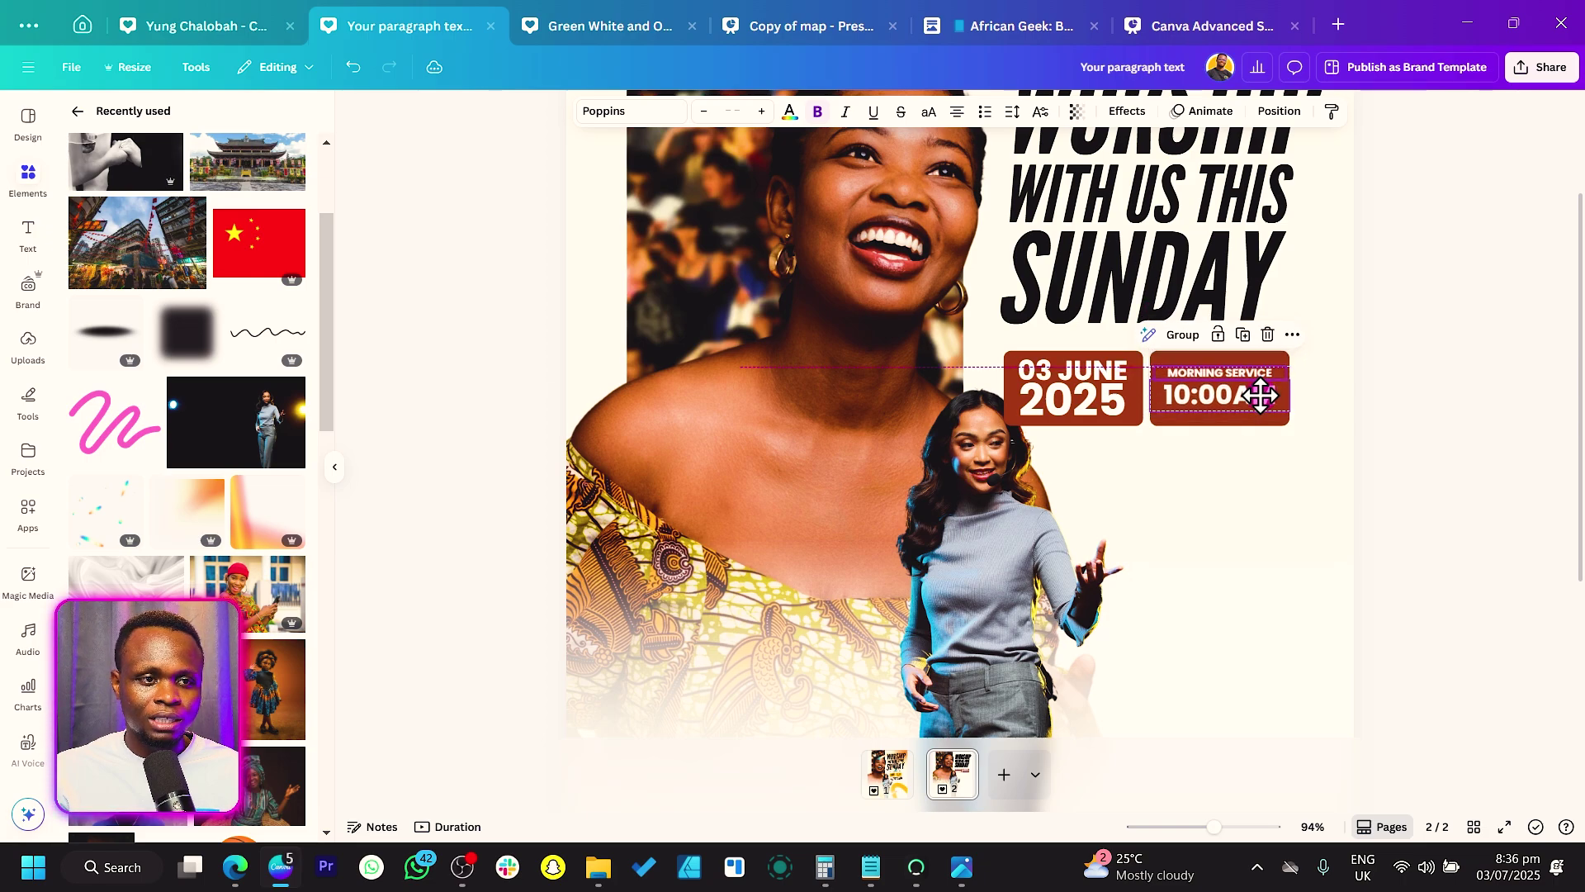
click(1259, 417)
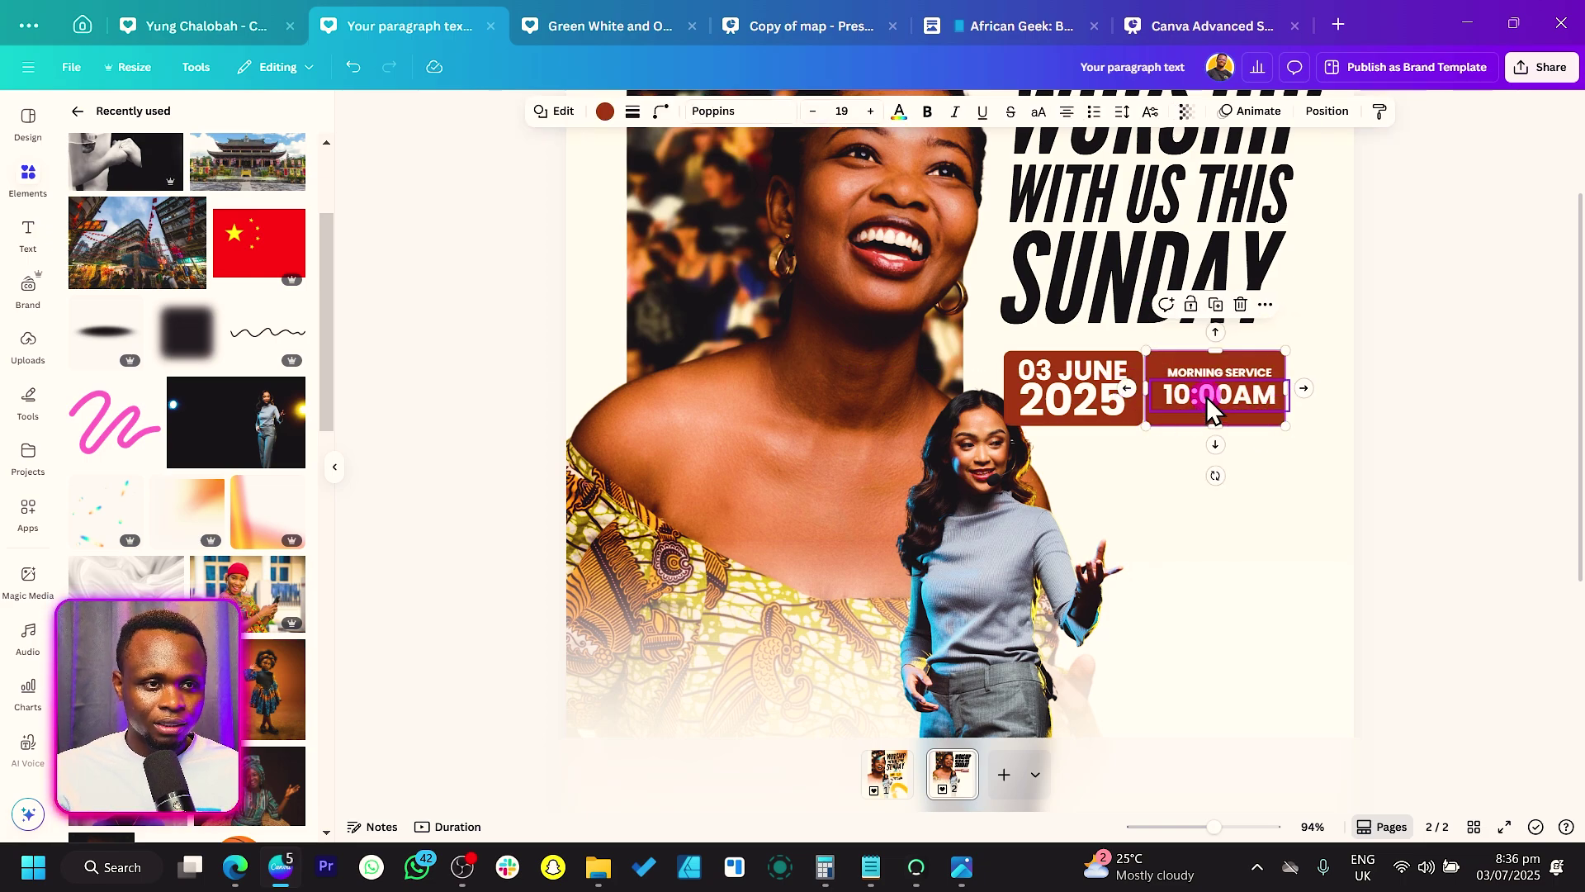
click(1418, 442)
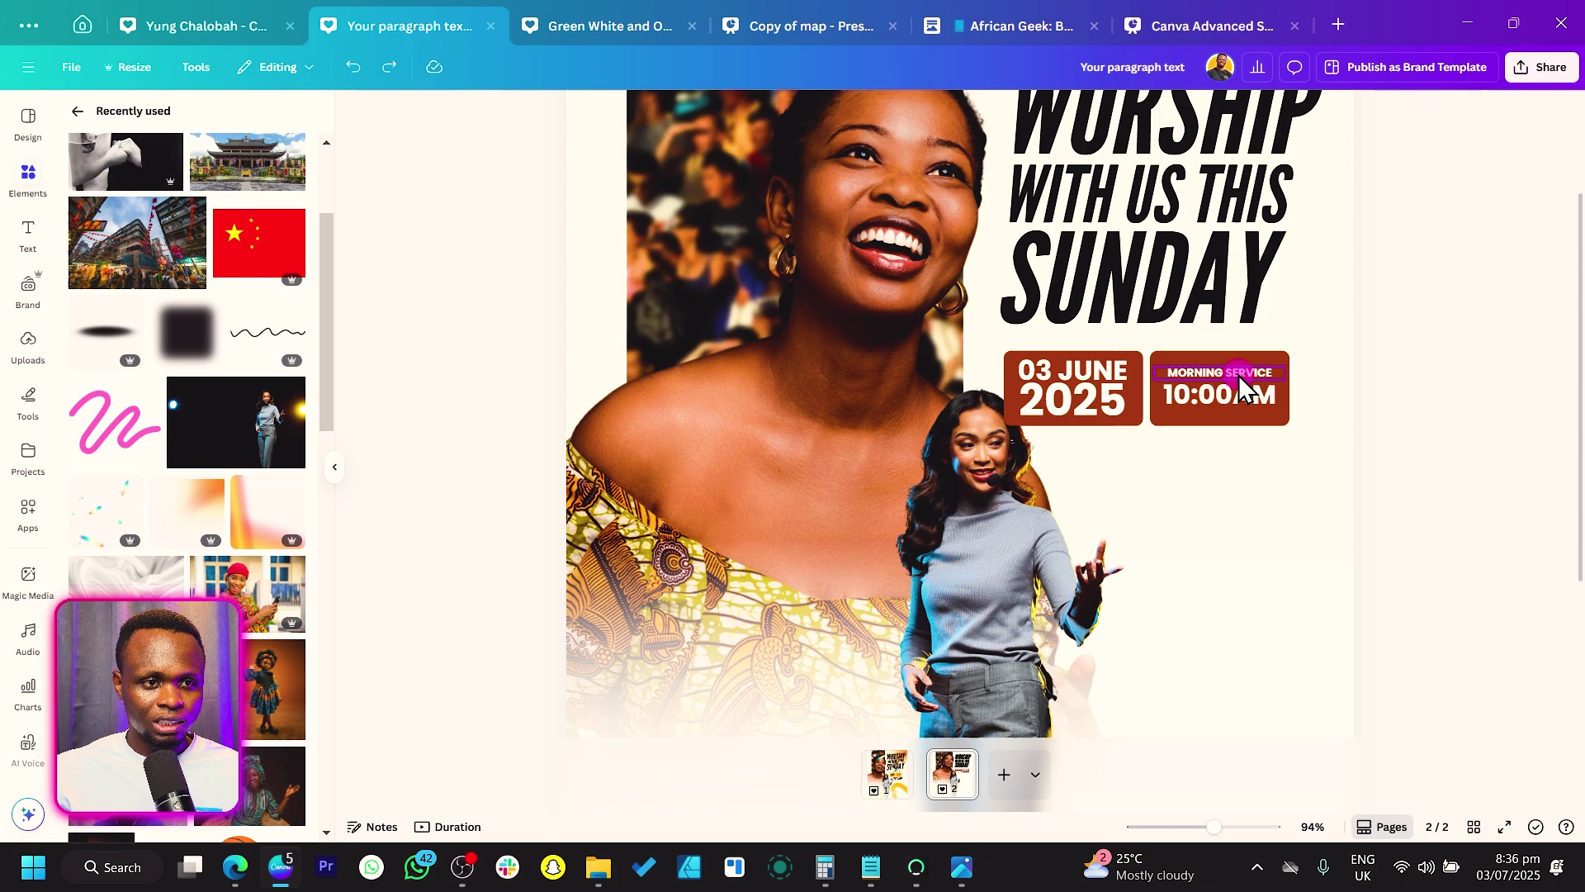
Step: Shrink the 03 JUNE 2025 date text within its red badge
click(1079, 398)
shift+click(1098, 373)
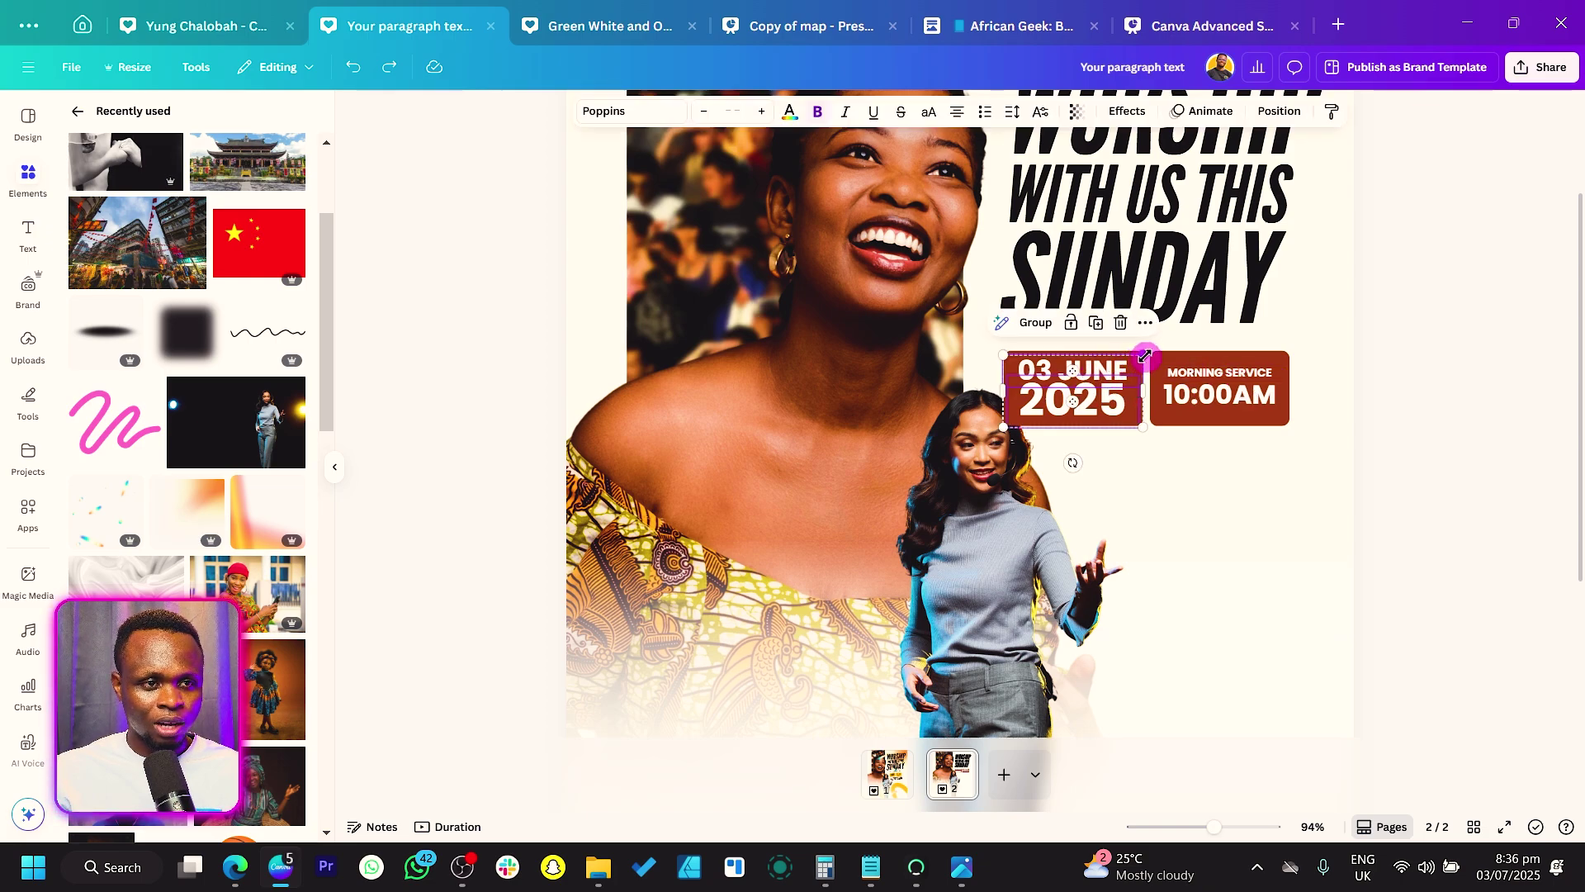
drag(1145, 356, 1130, 360)
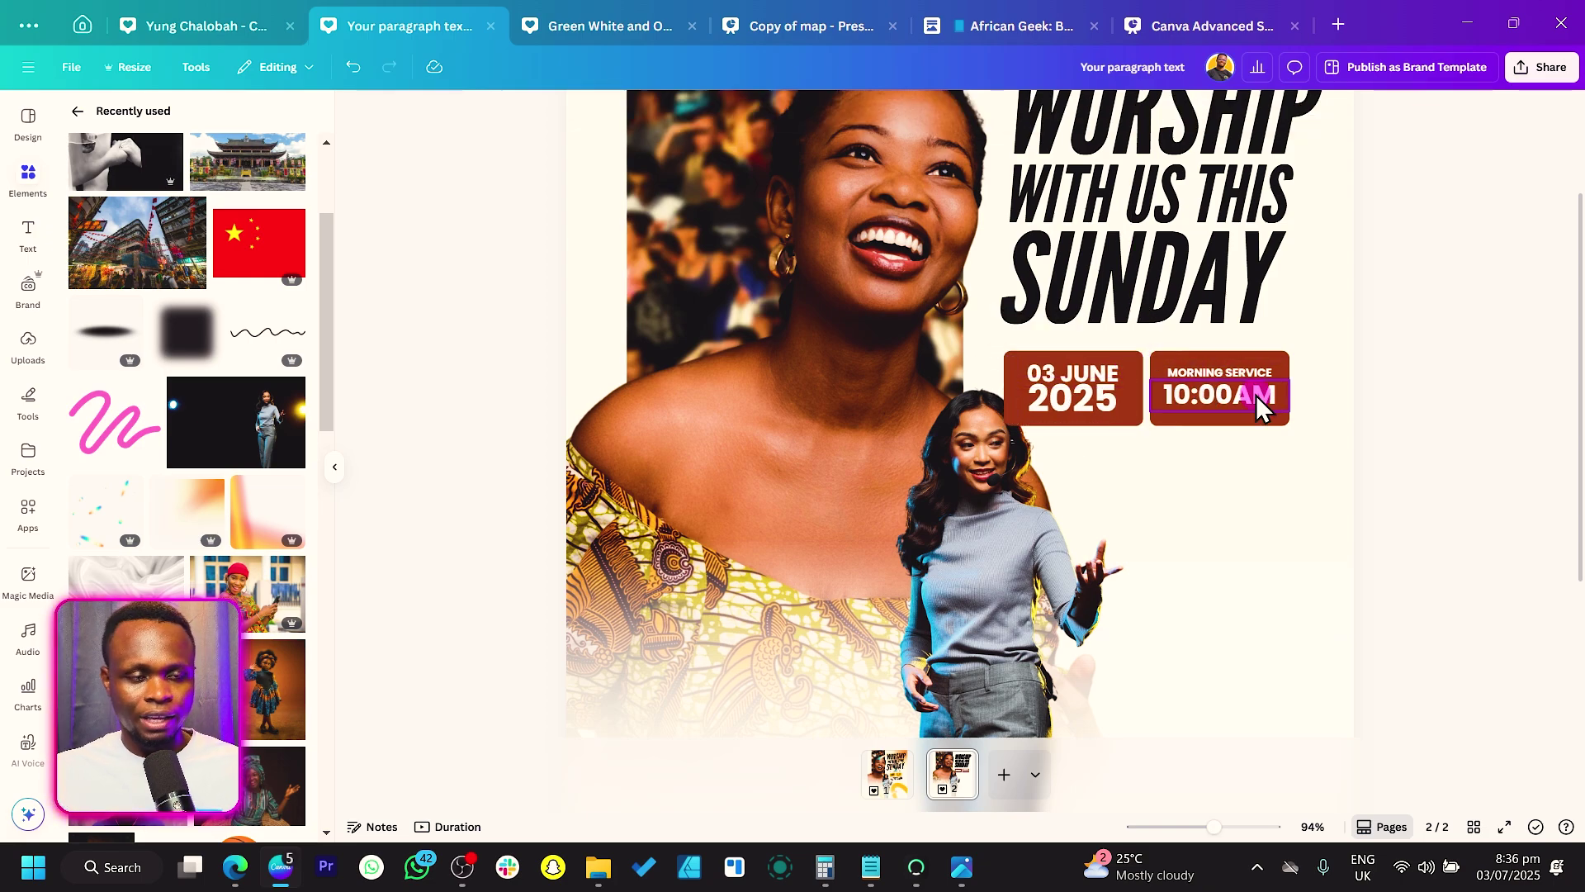
click(1072, 478)
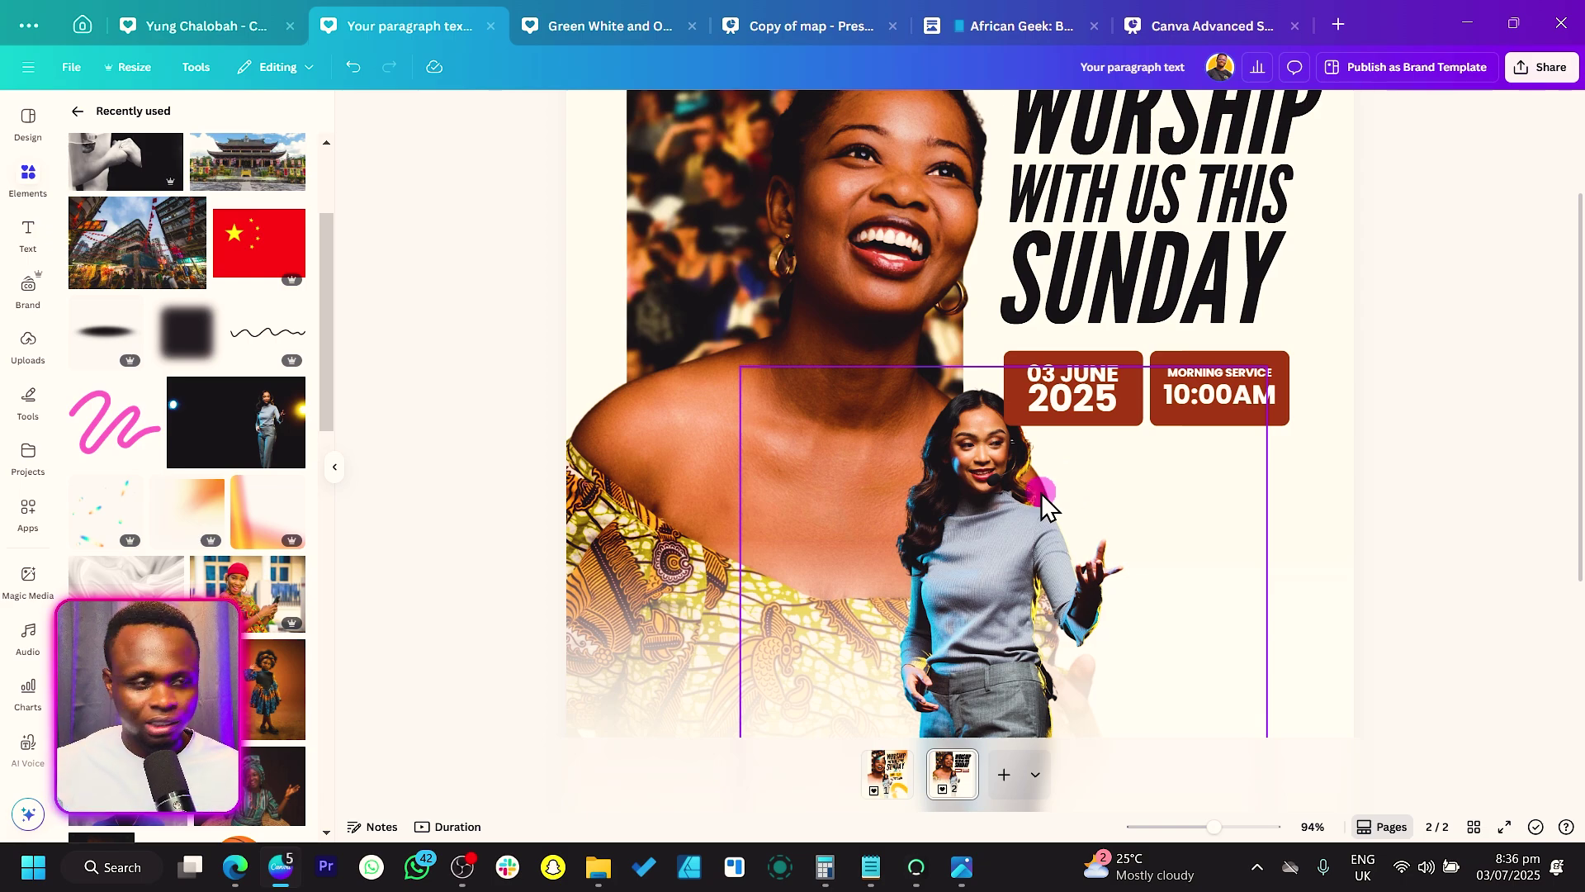
Step: Apply Layer > Bring to front to the standing woman-in-grey cut-out
scroll(1059, 488, down, 2)
click(938, 509)
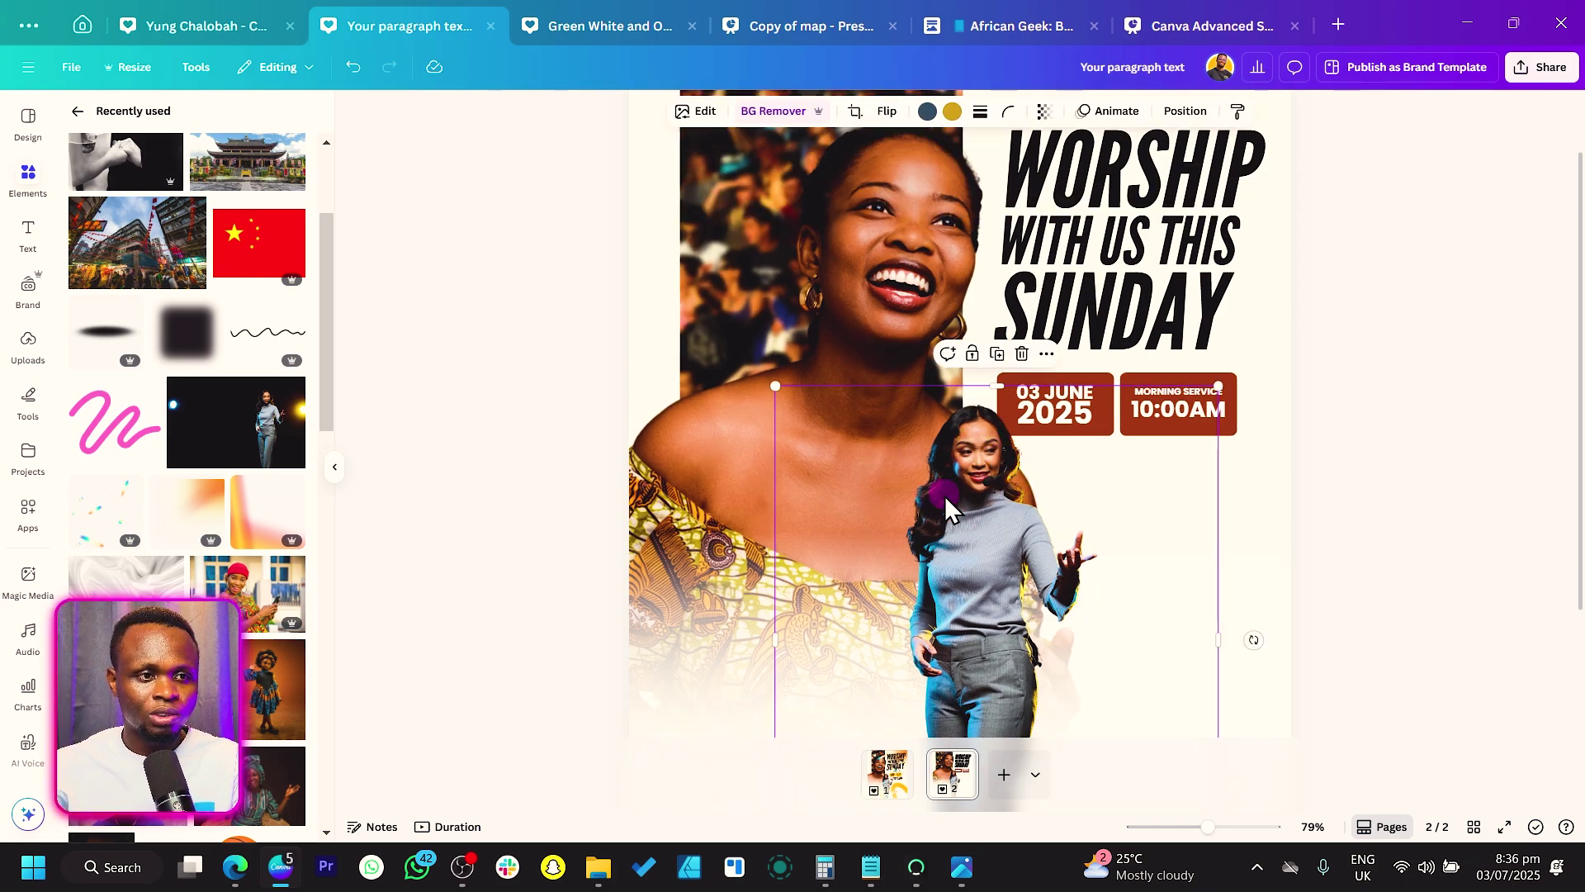
right_click(998, 505)
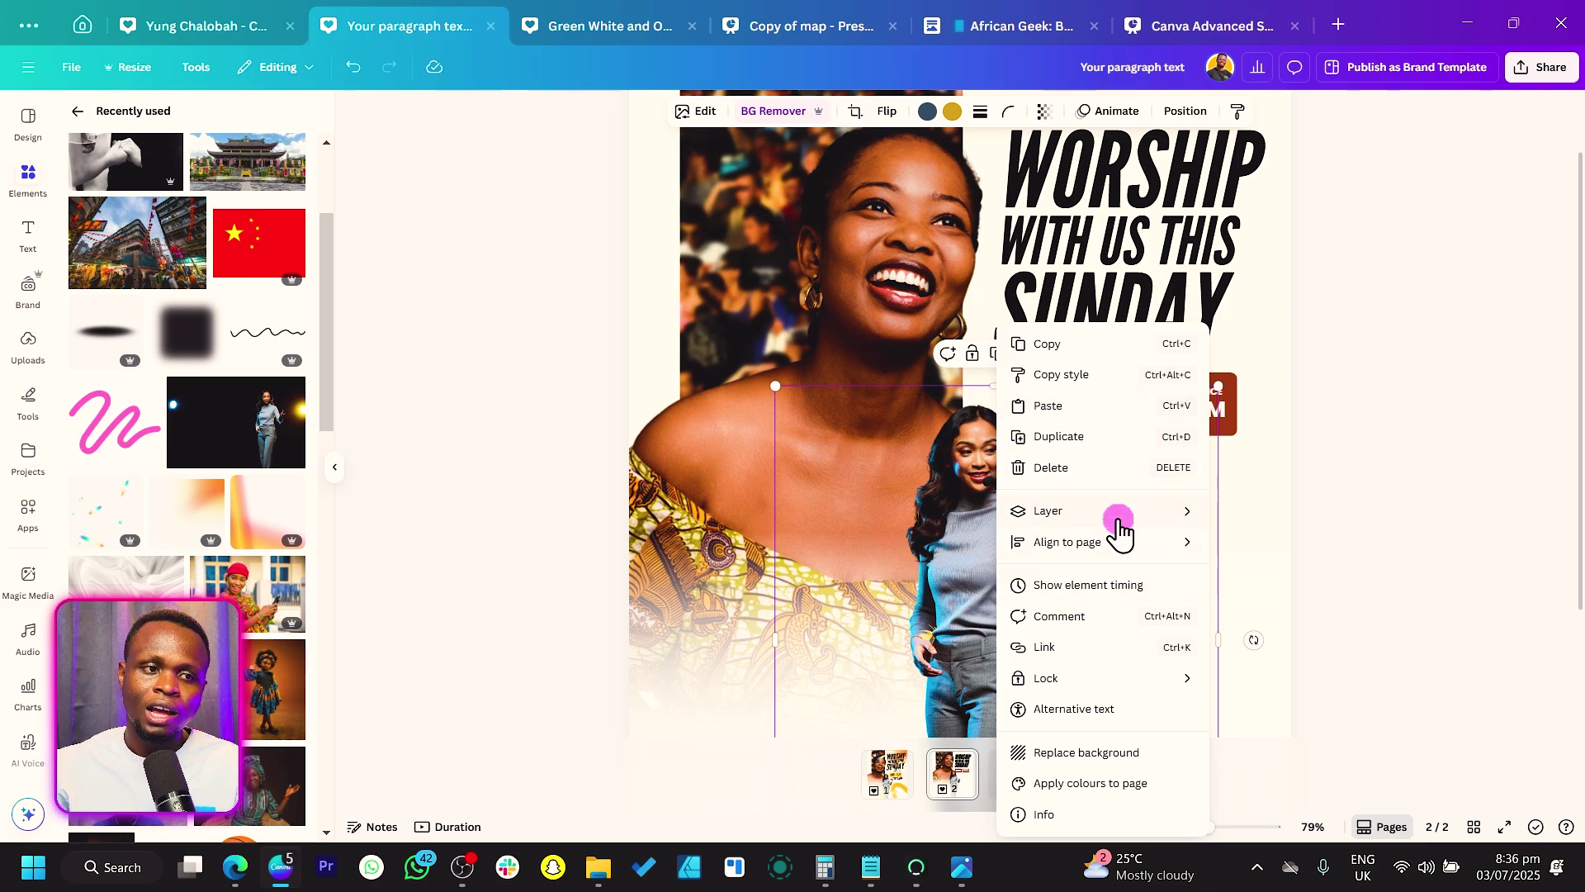
mouse_move(1124, 529)
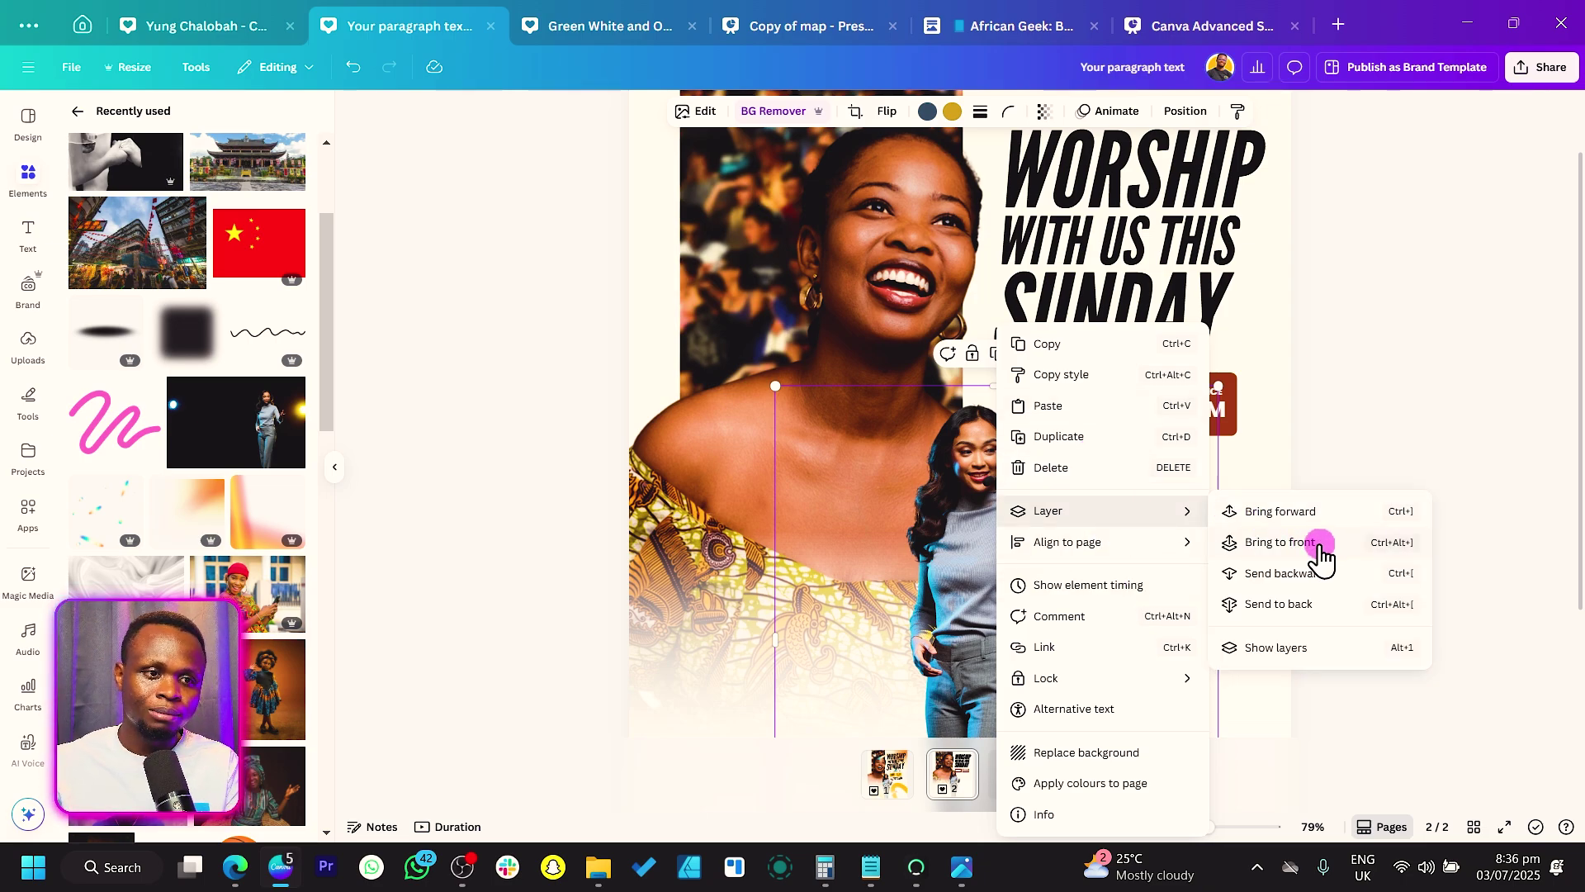
click(1281, 542)
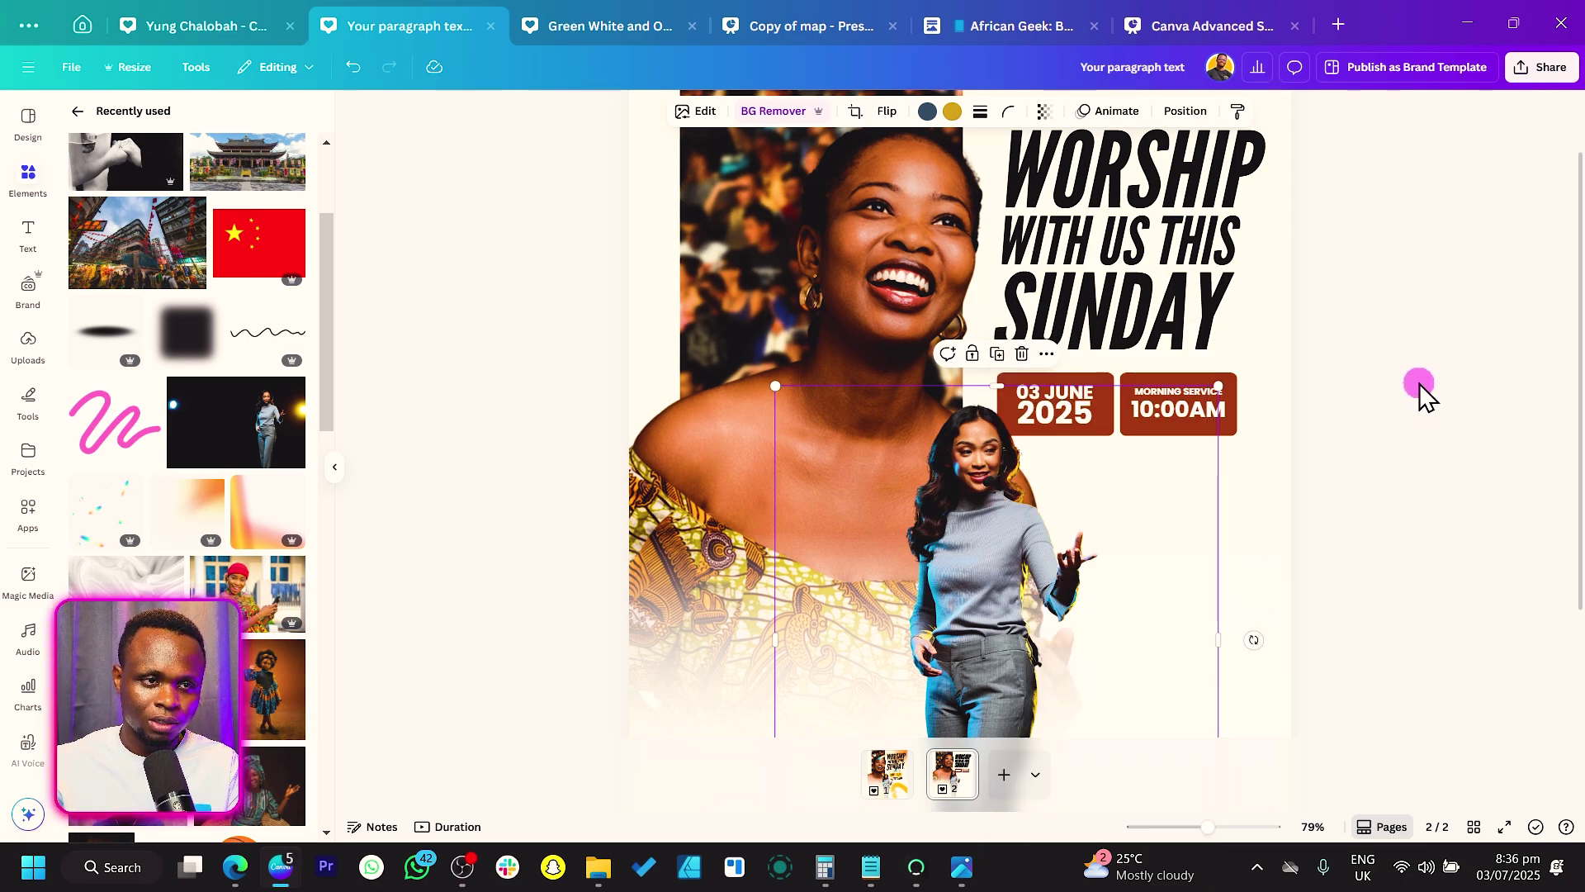
scroll(748, 570, down, 3)
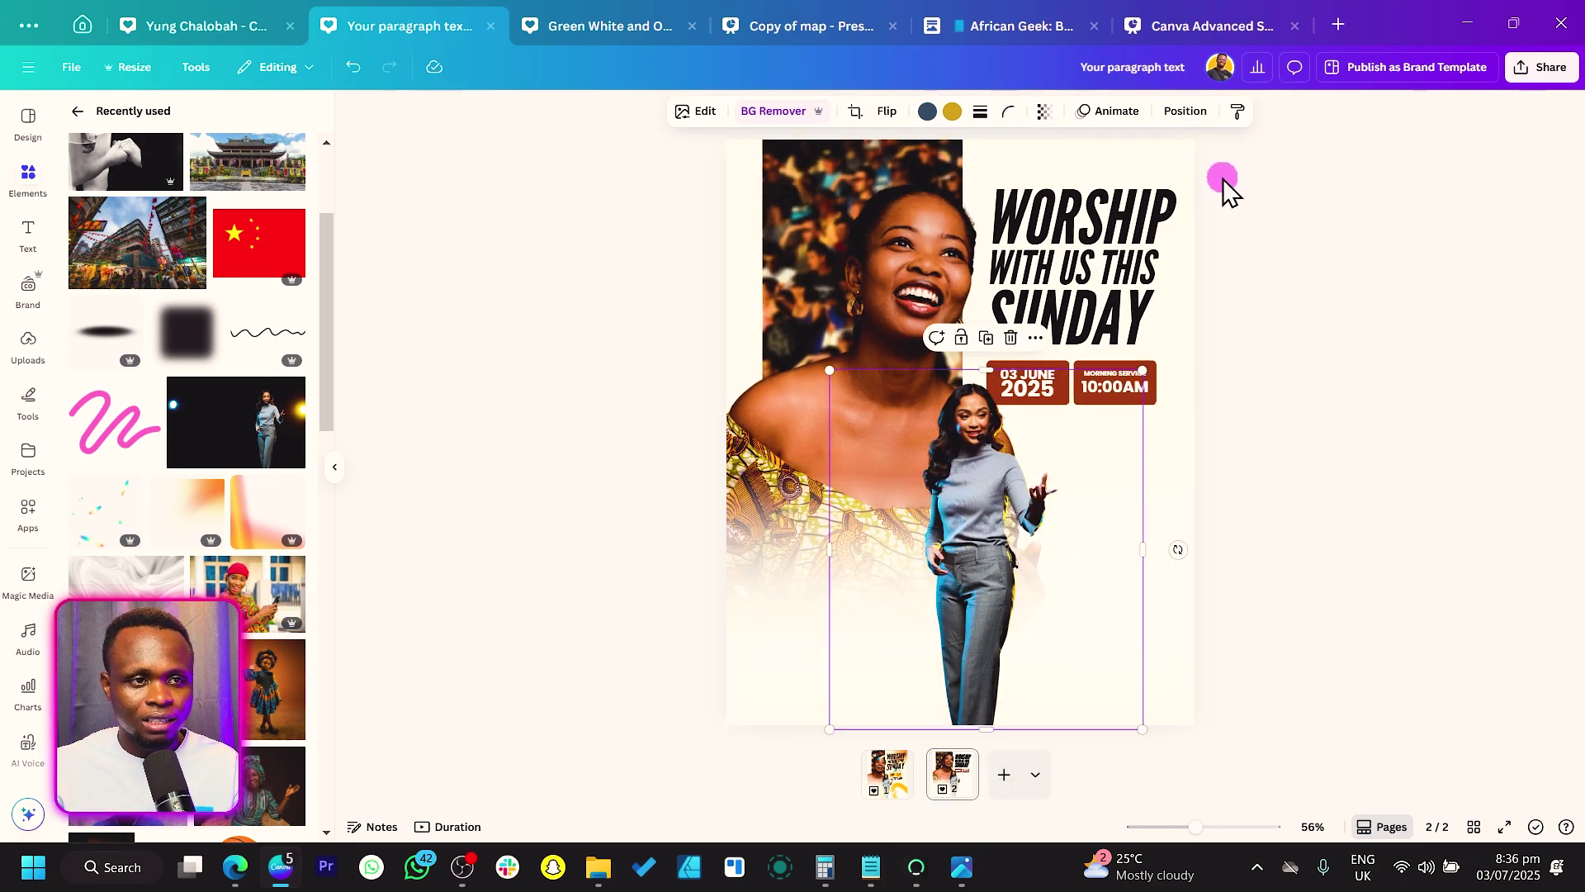
drag(1222, 179, 1126, 294)
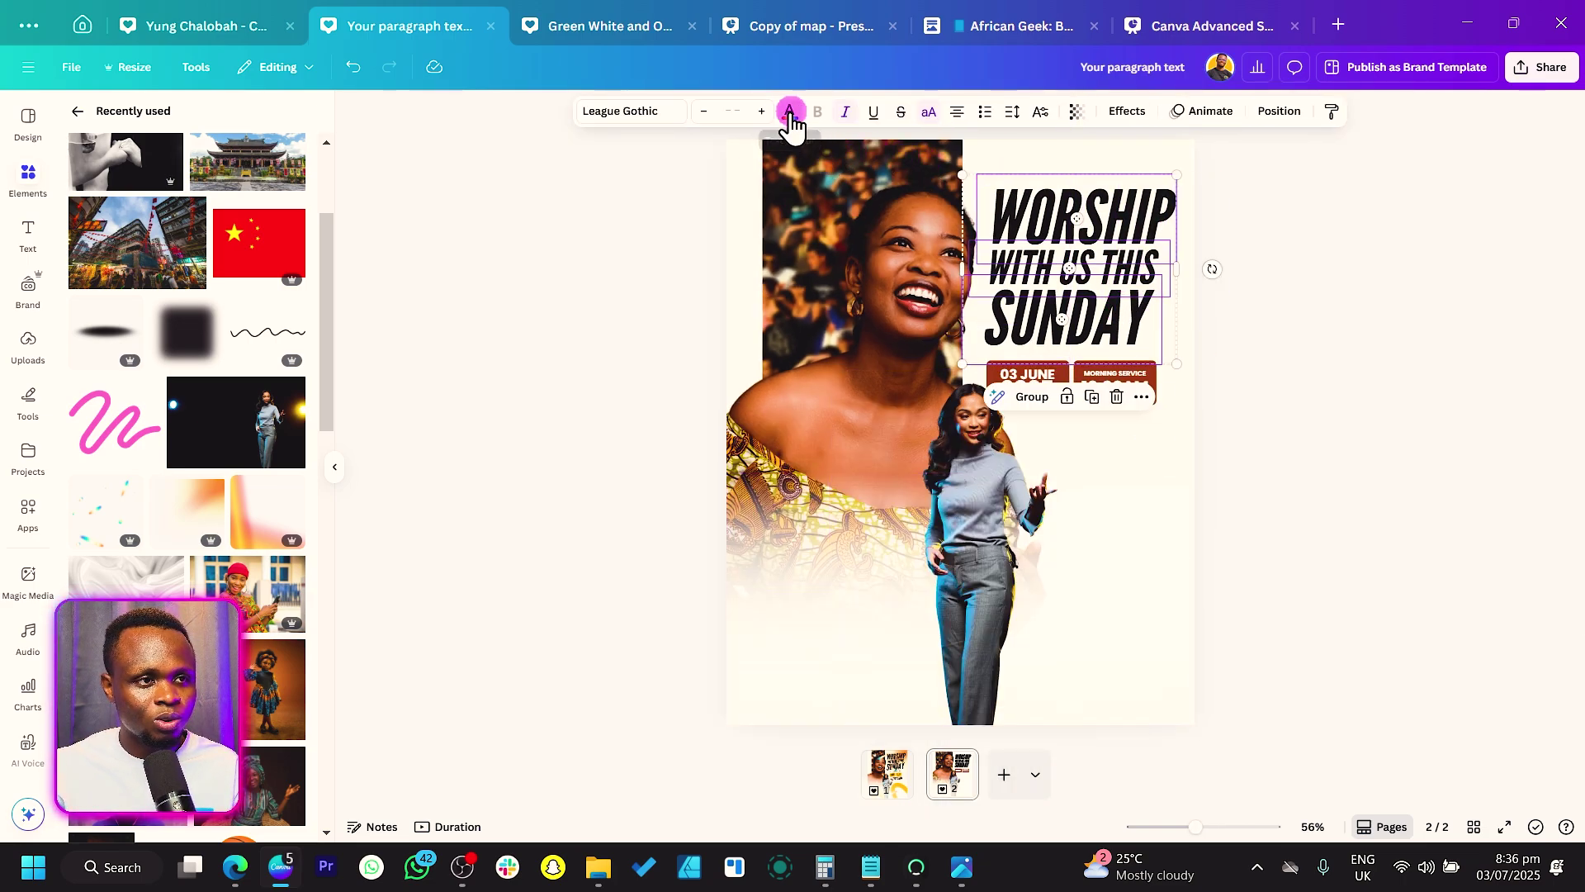
Step: Try brown, dark grey-brown and gold on the headline, then return it to black
click(790, 113)
click(195, 405)
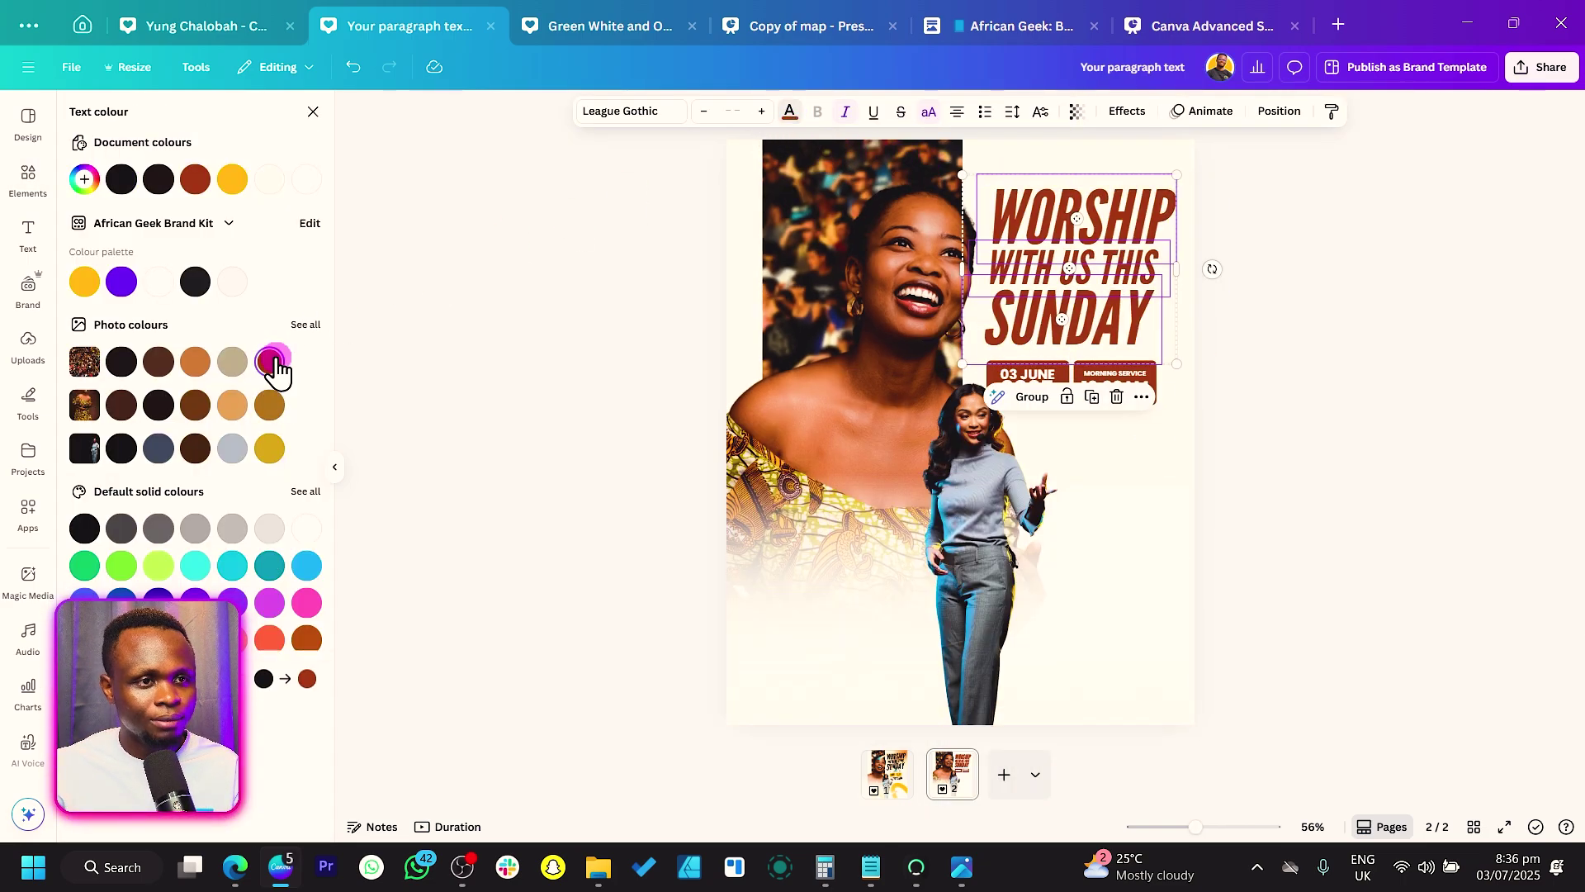
click(198, 450)
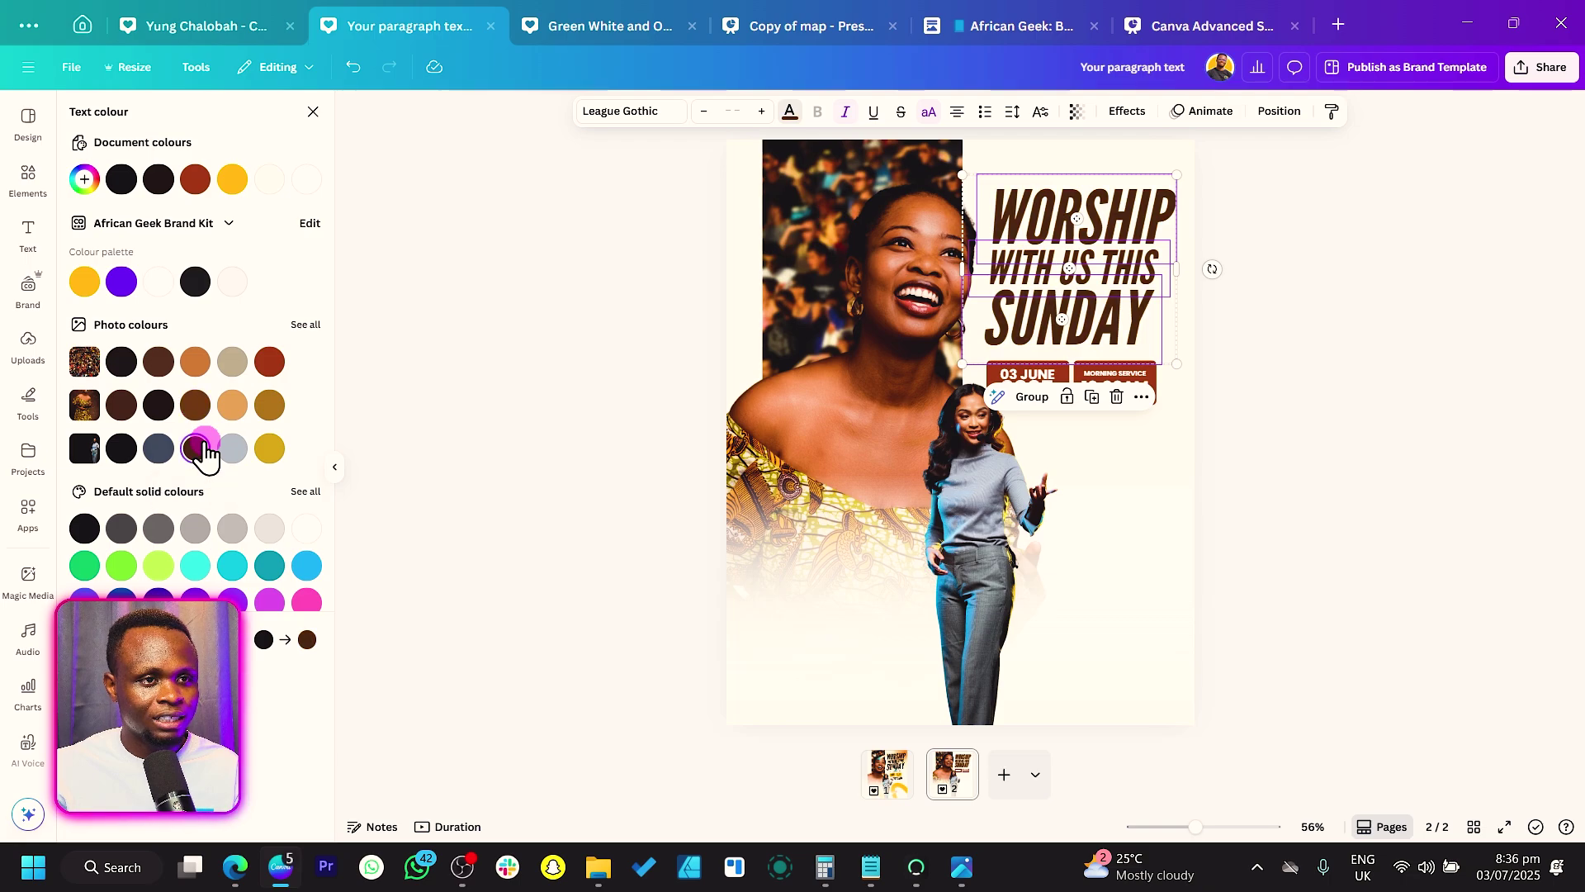
click(270, 450)
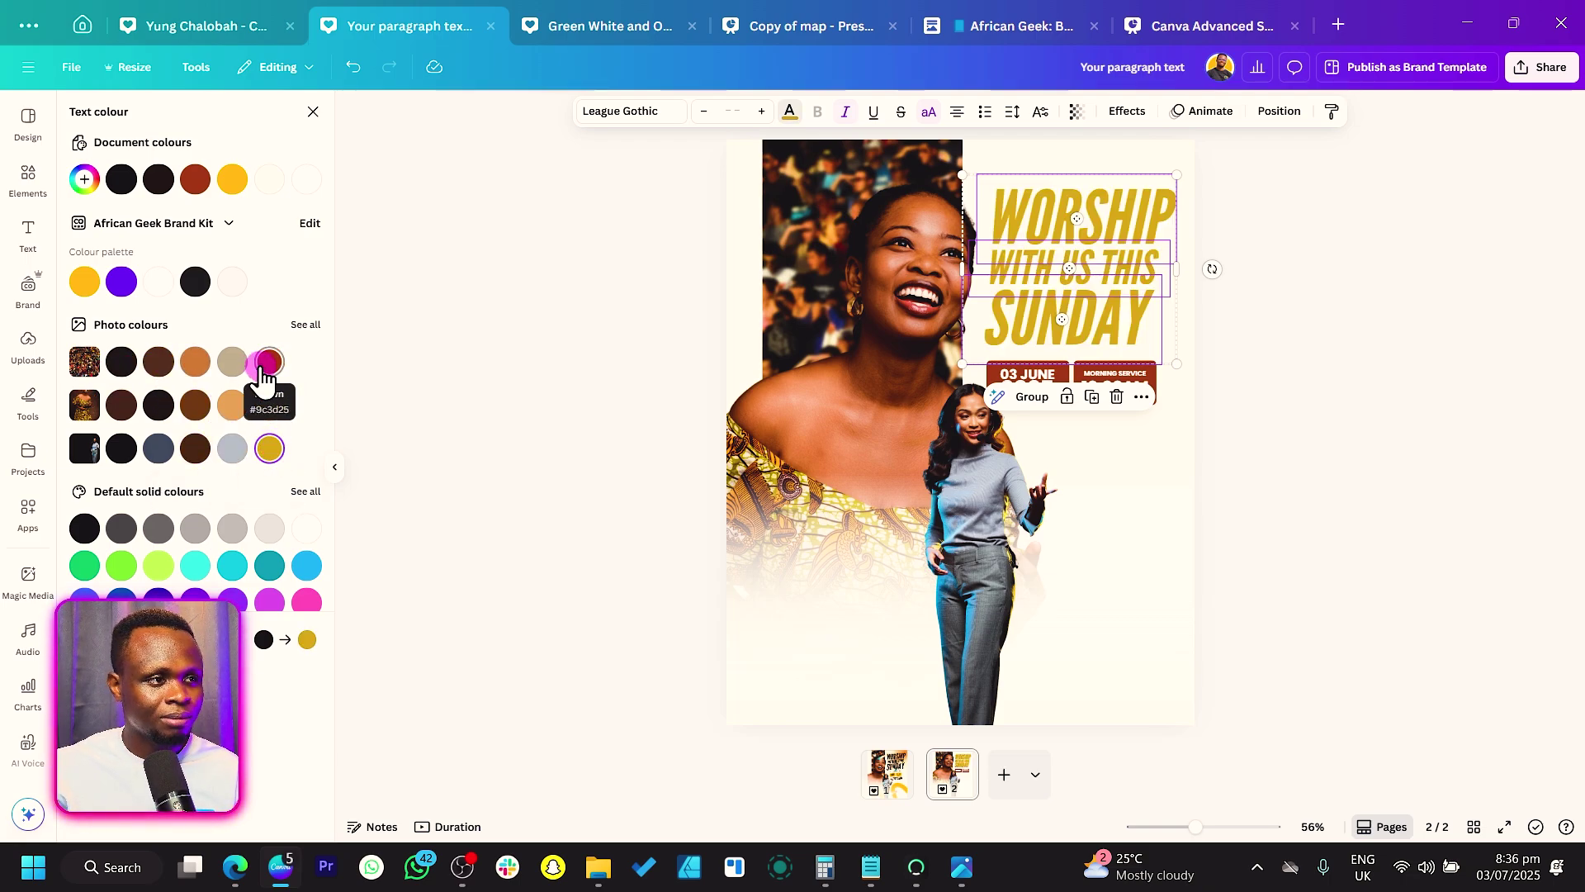
click(124, 368)
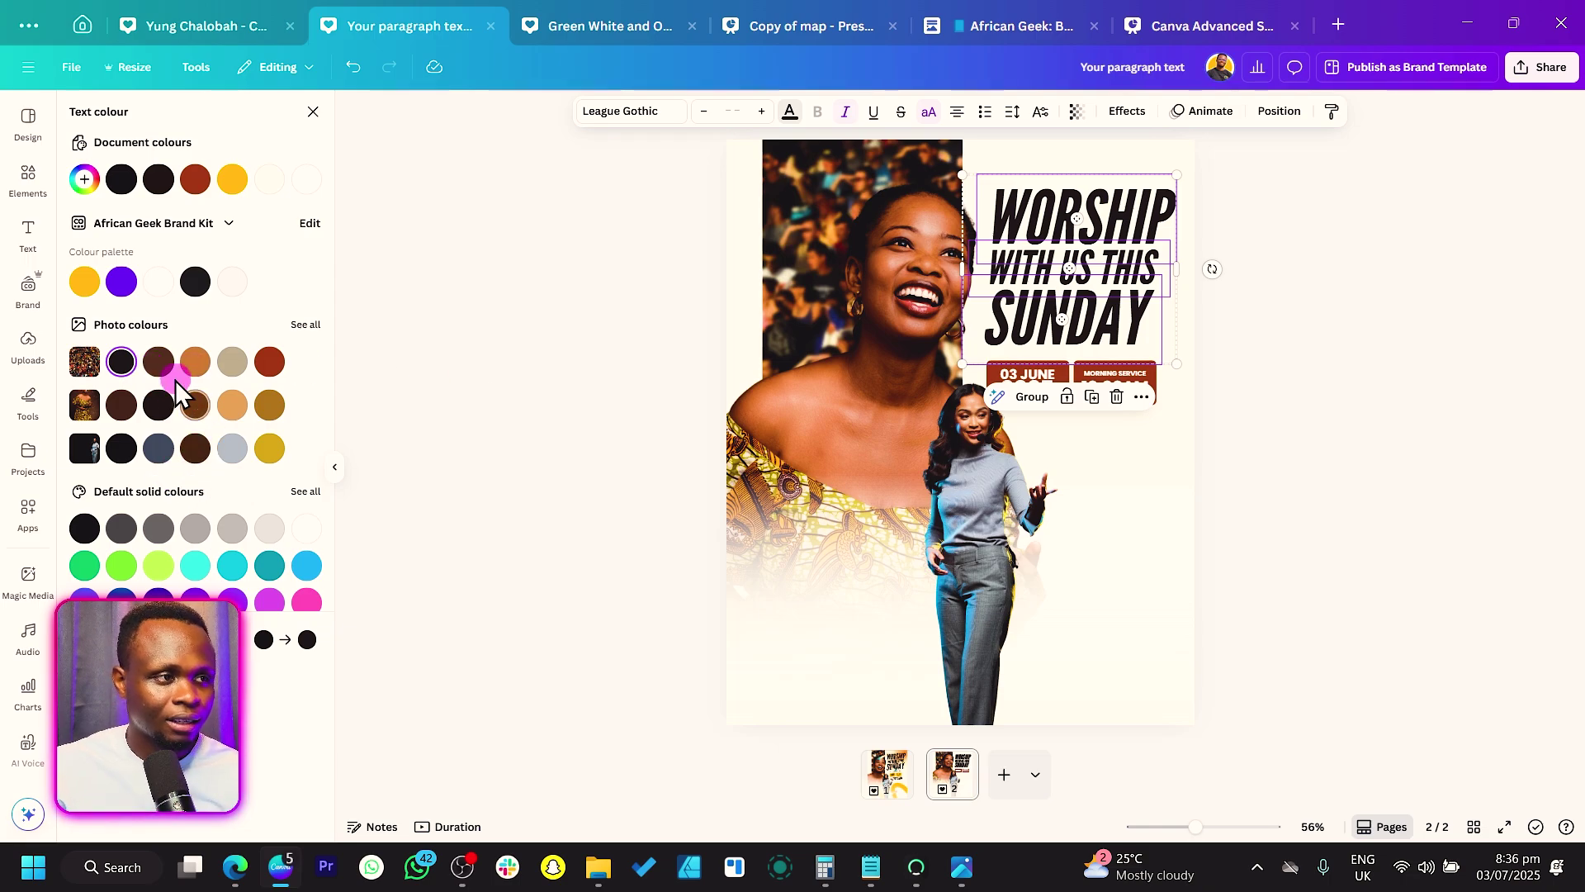
Step: Rotate the headline and both red badges together about -2°, excluding the smiling woman photo
click(1380, 297)
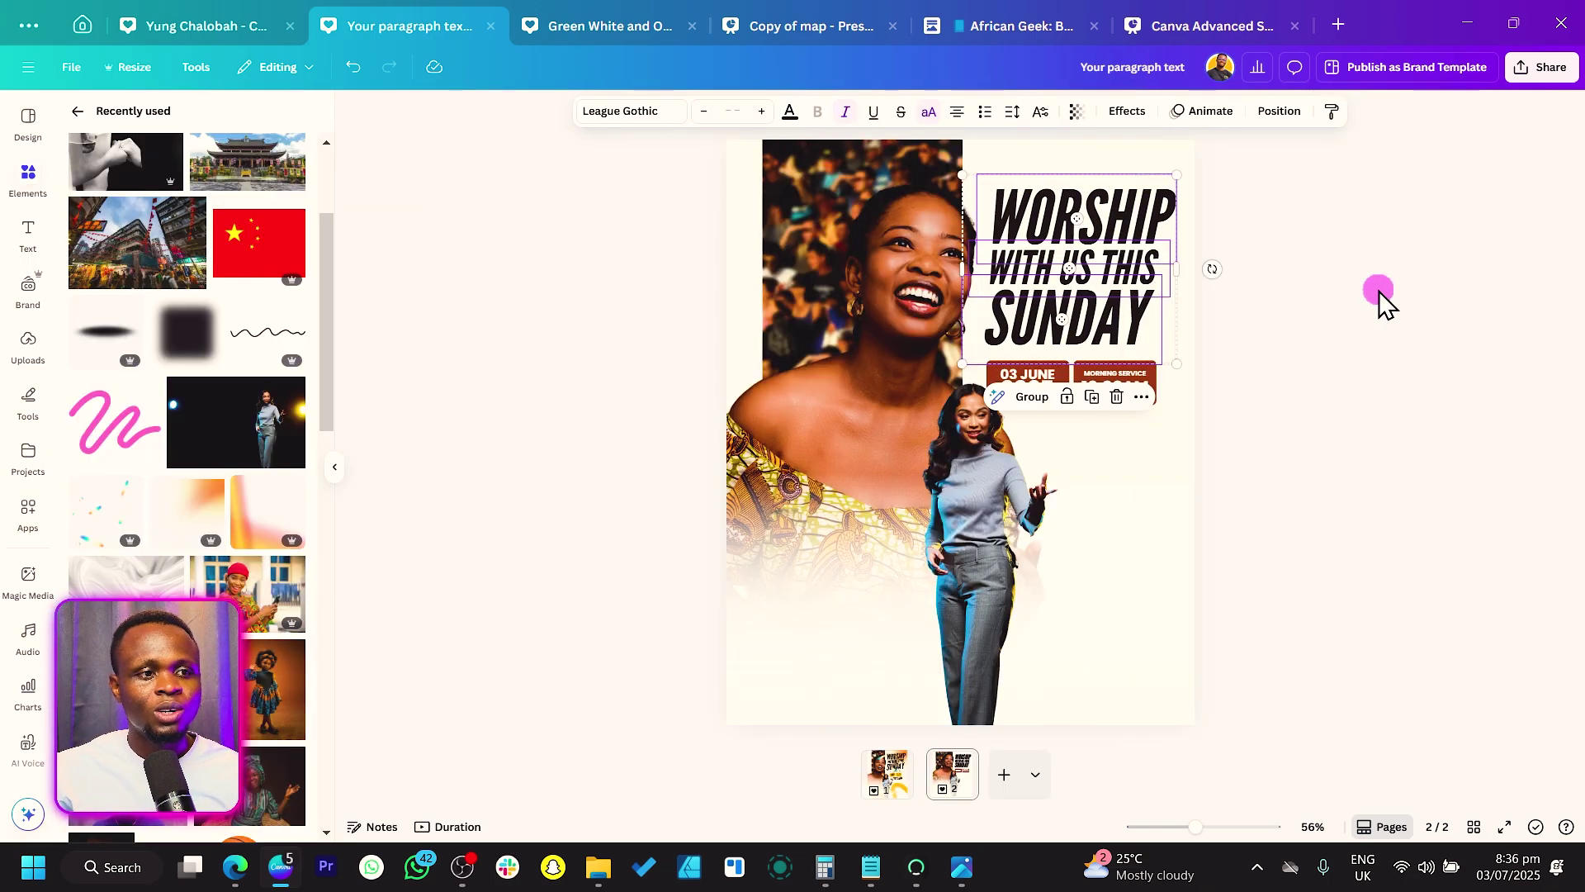
drag(1400, 216, 772, 384)
shift+click(820, 247)
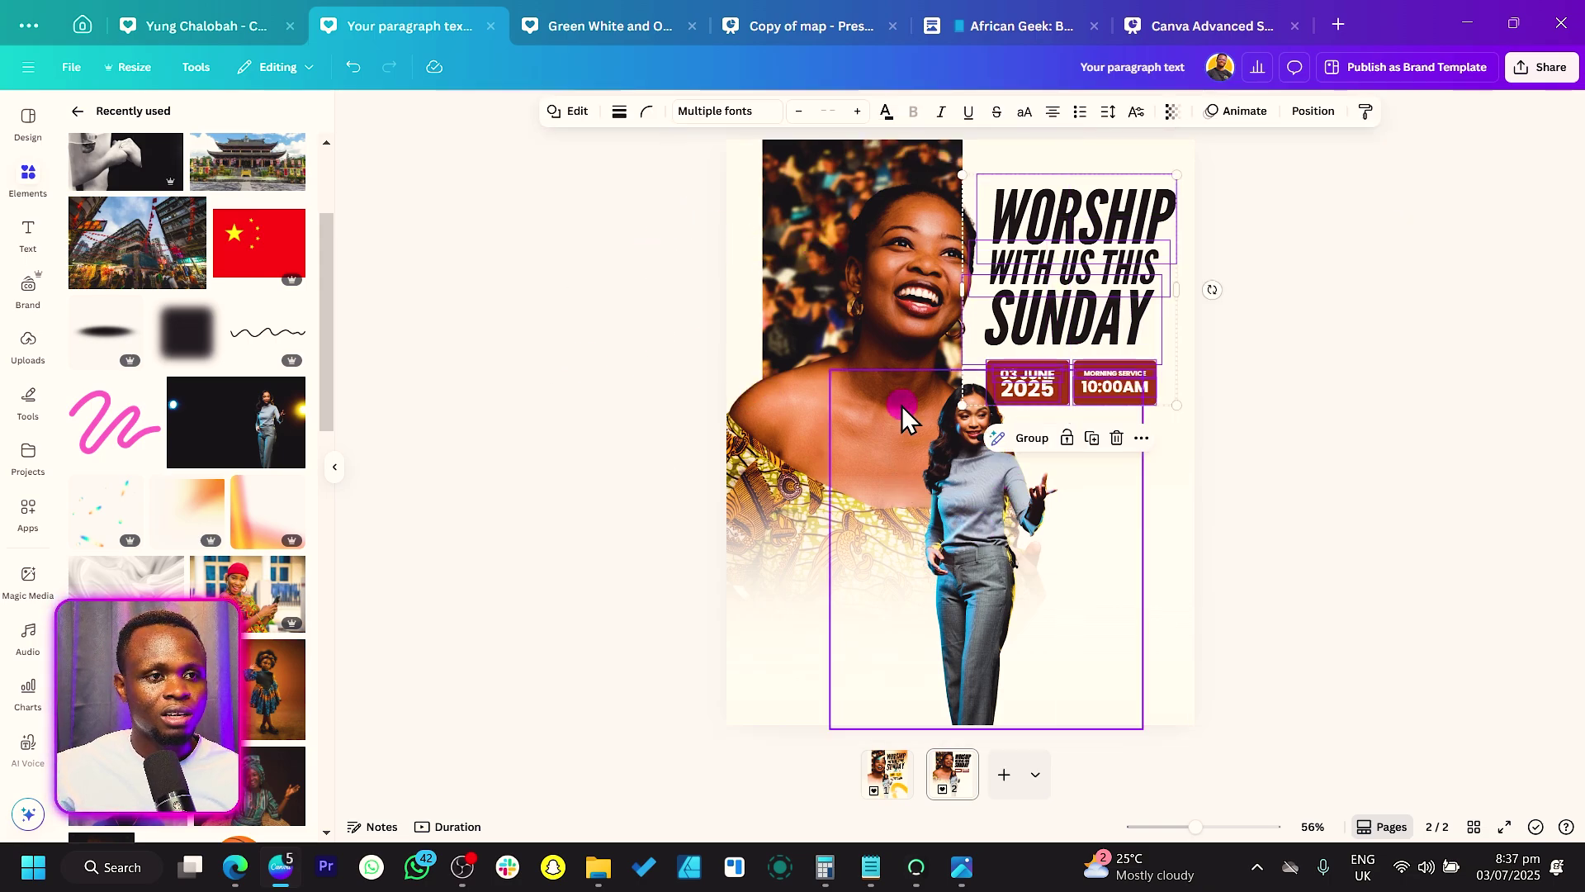
drag(1213, 290, 1220, 286)
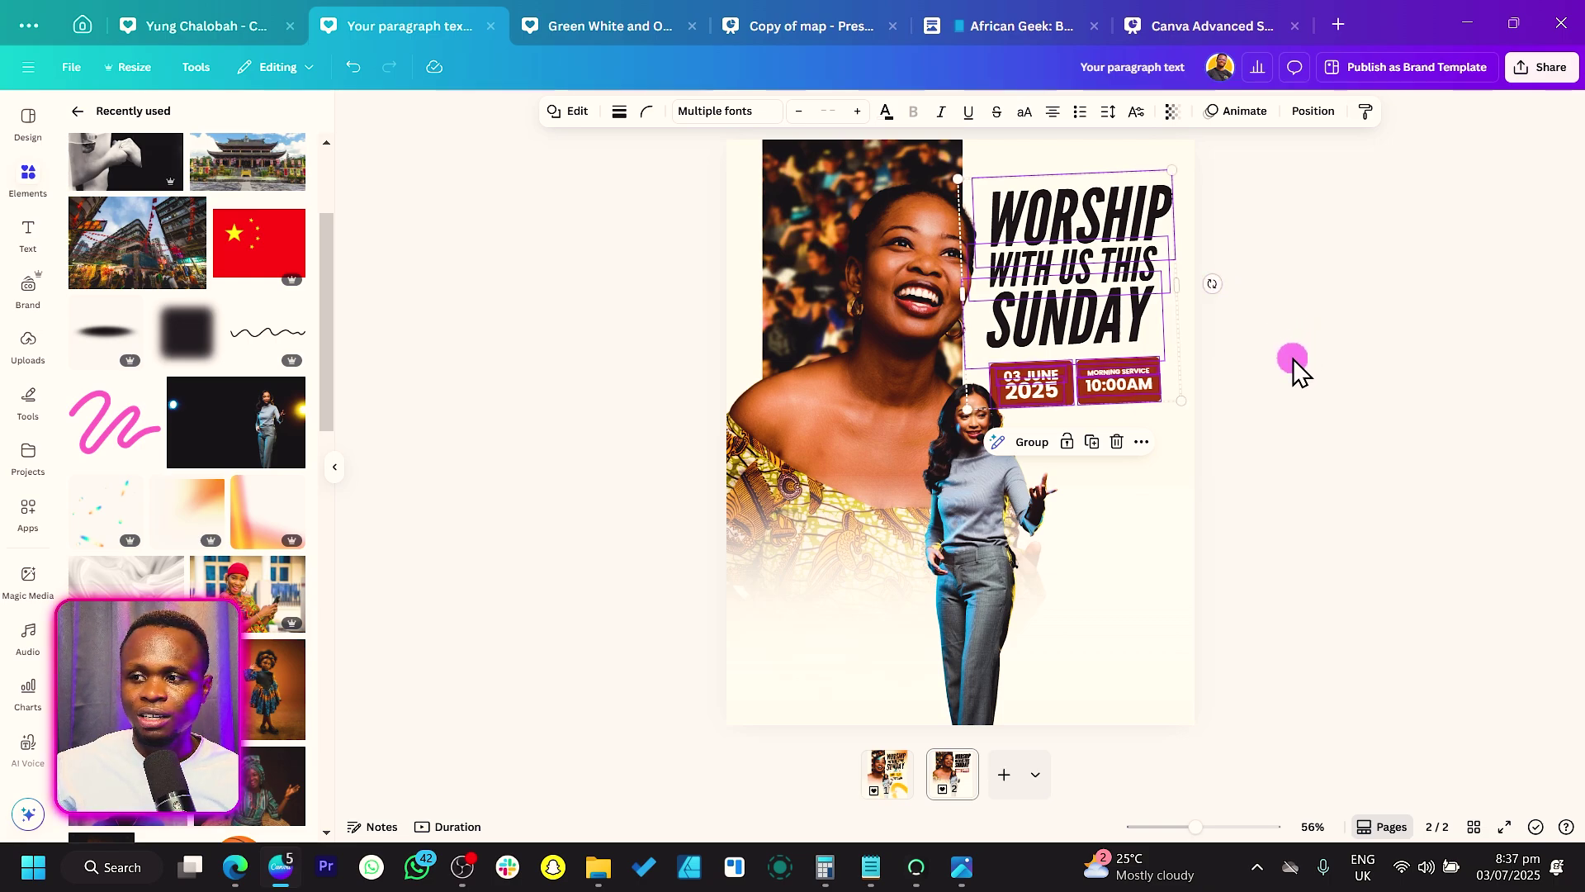
click(1297, 388)
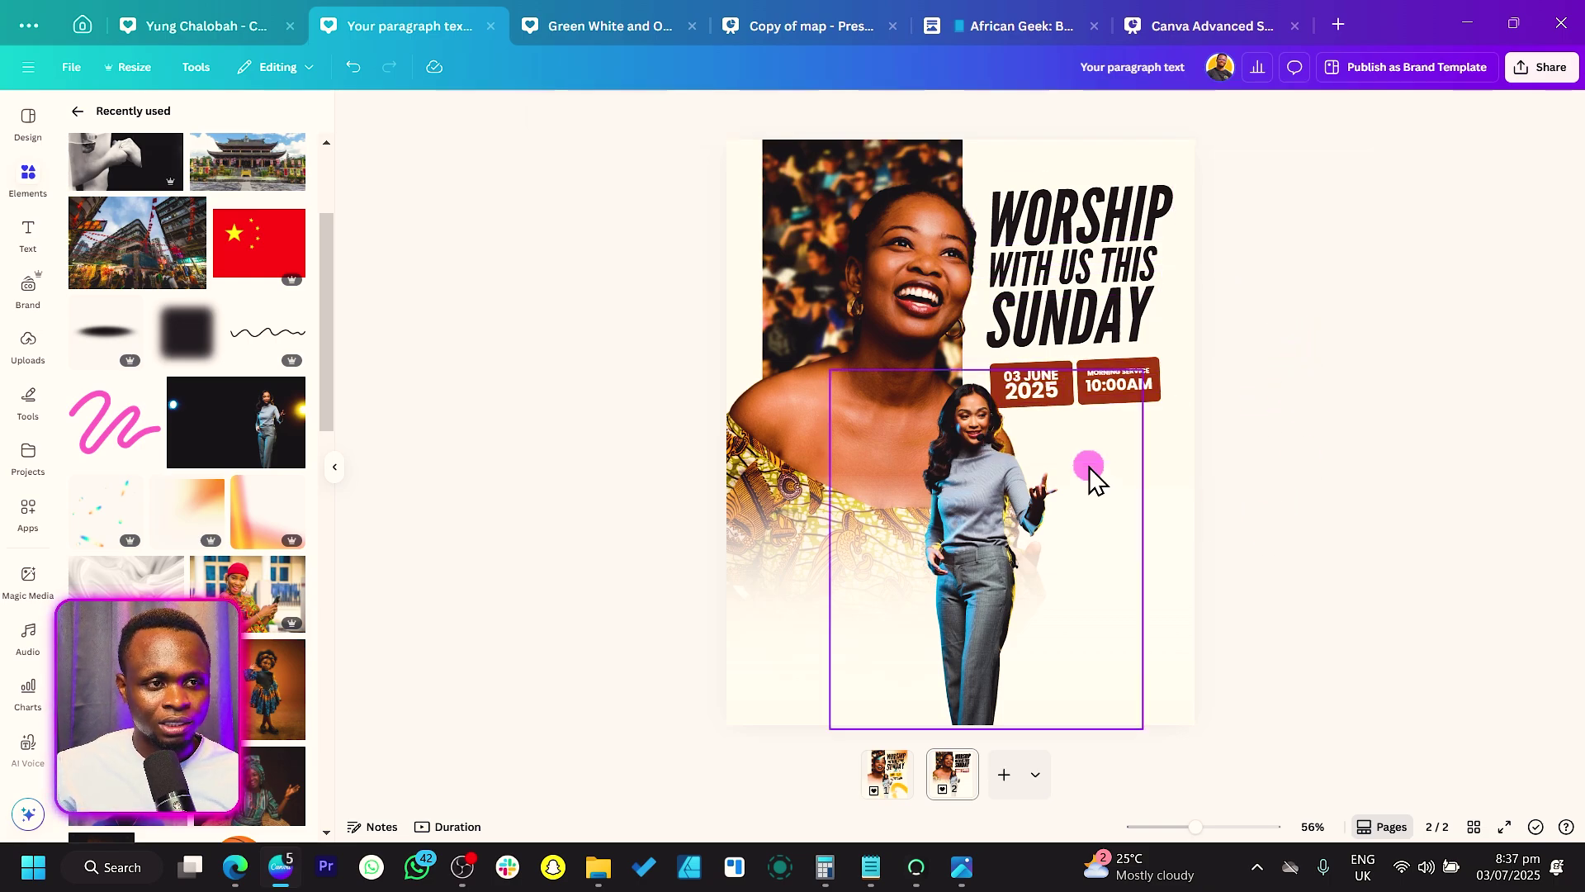
click(475, 292)
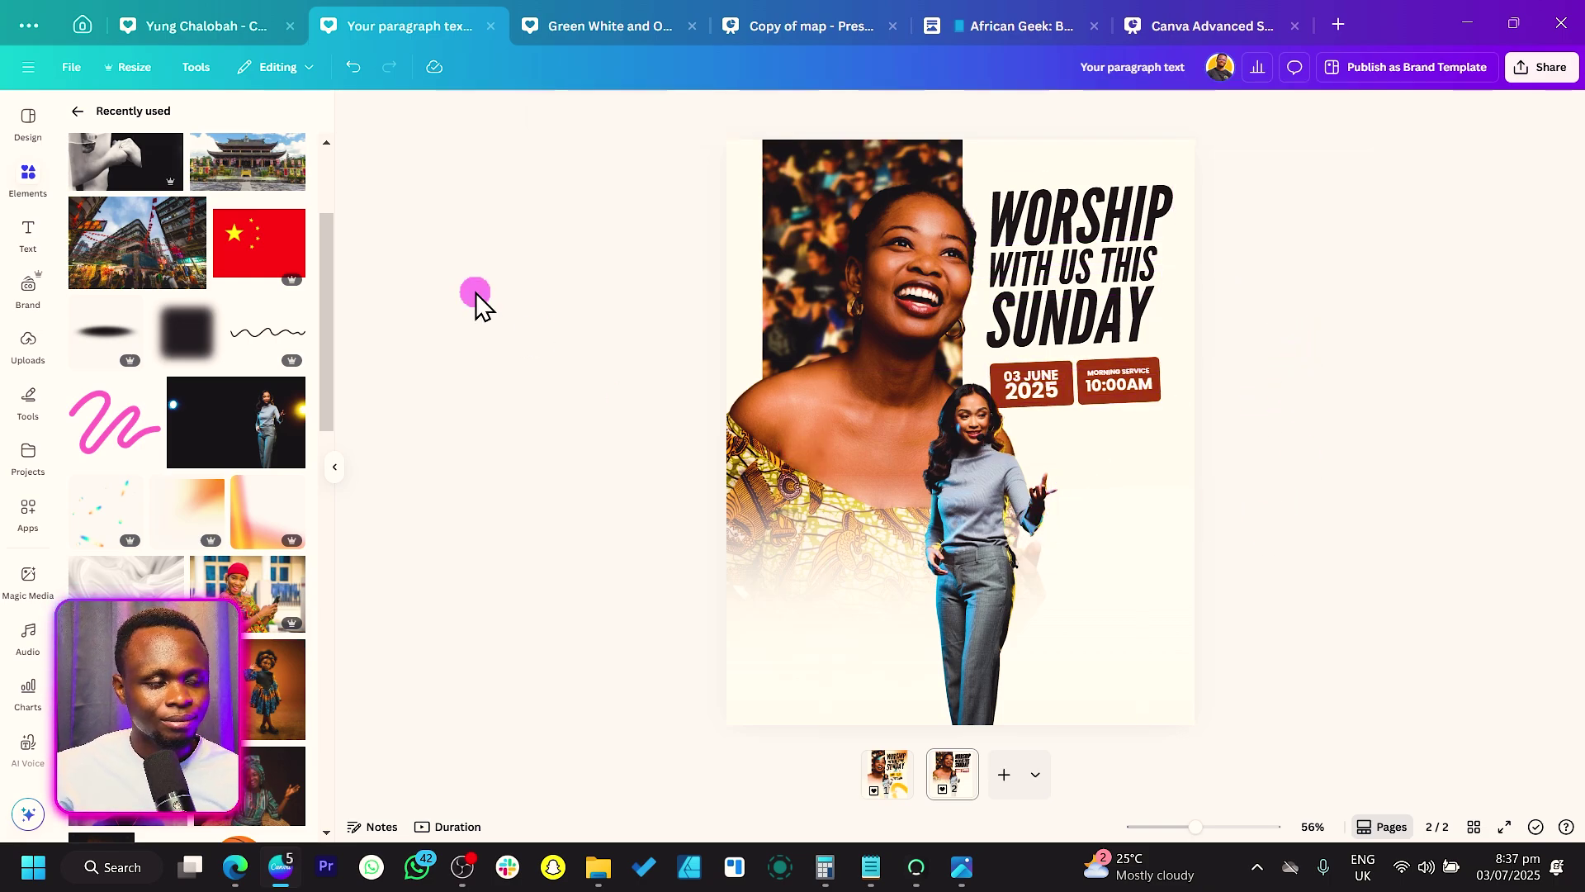
Step: Search elements for 'SQUIGGL' and add a pink squiggle enlarged across the page
click(28, 173)
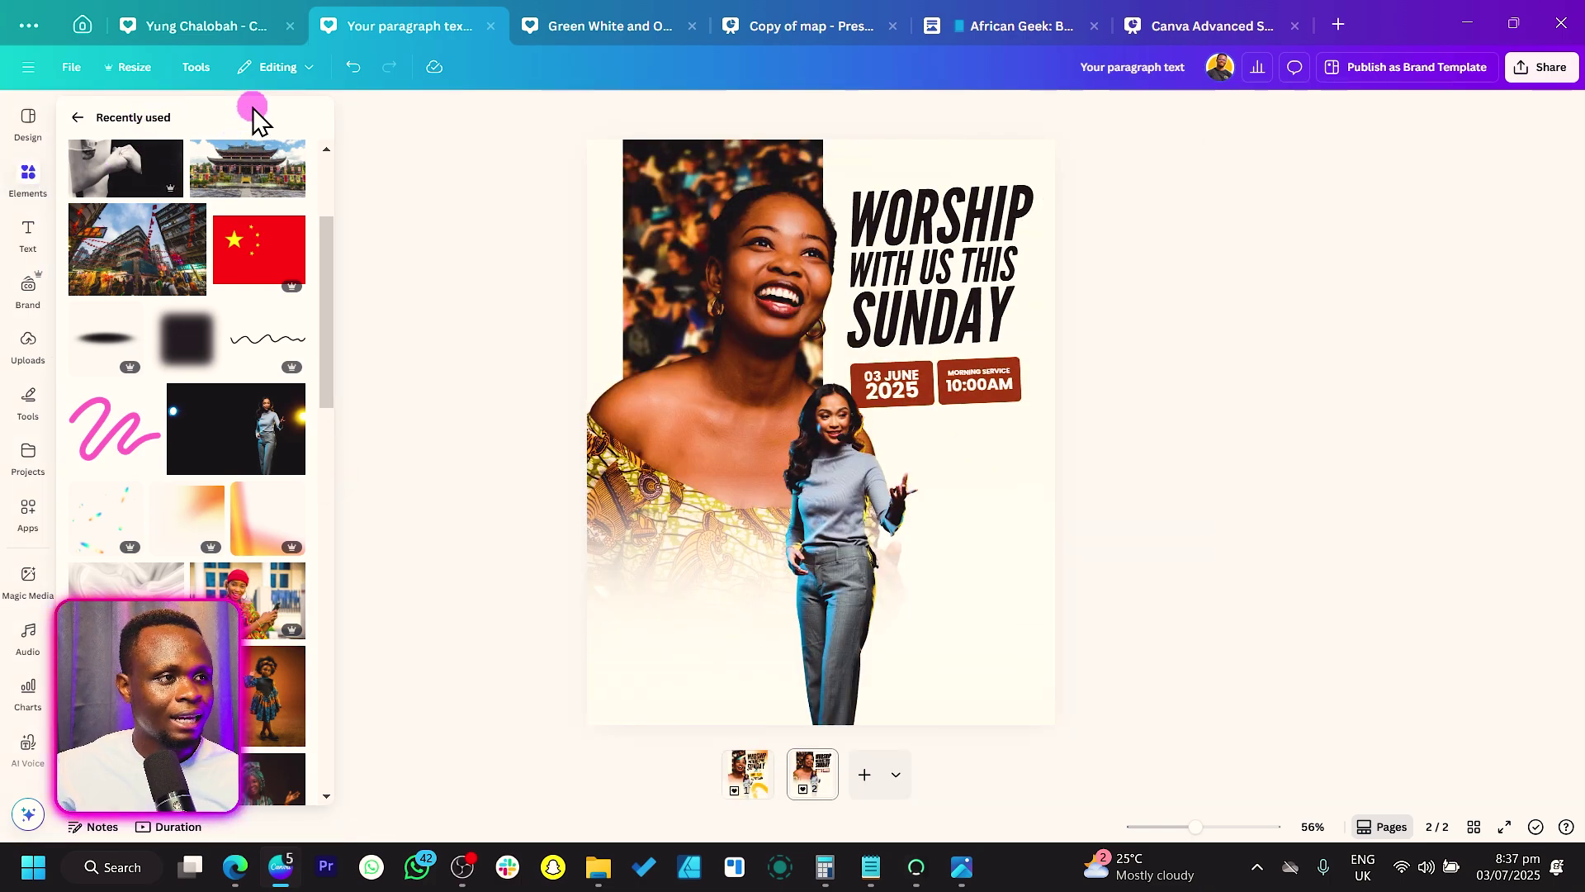
click(78, 118)
click(169, 128)
text(SQ)
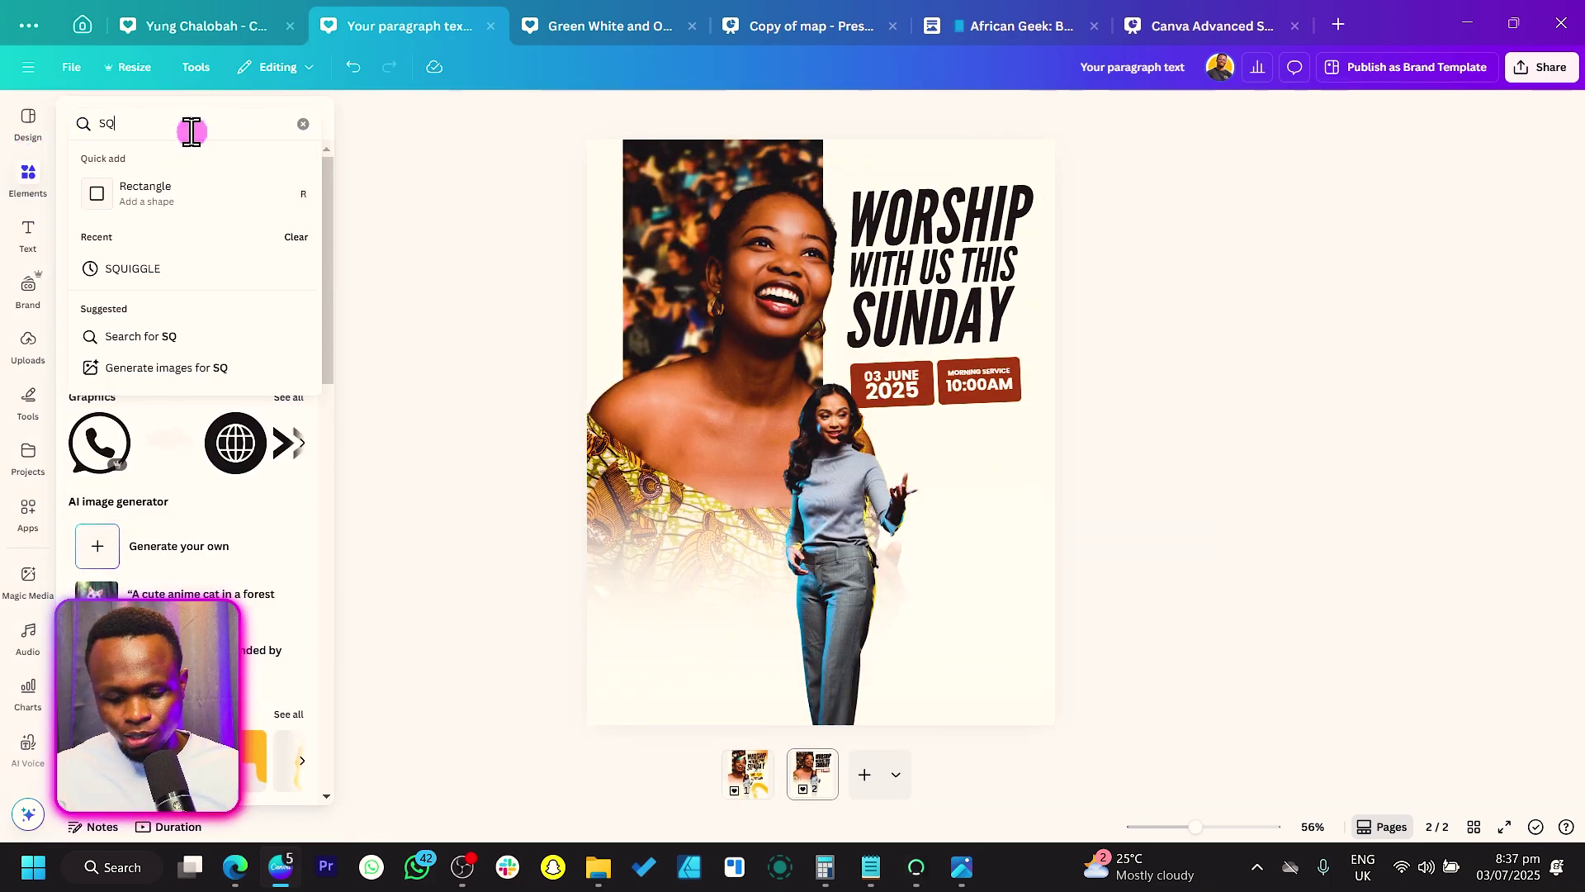
text(UIGGLE)
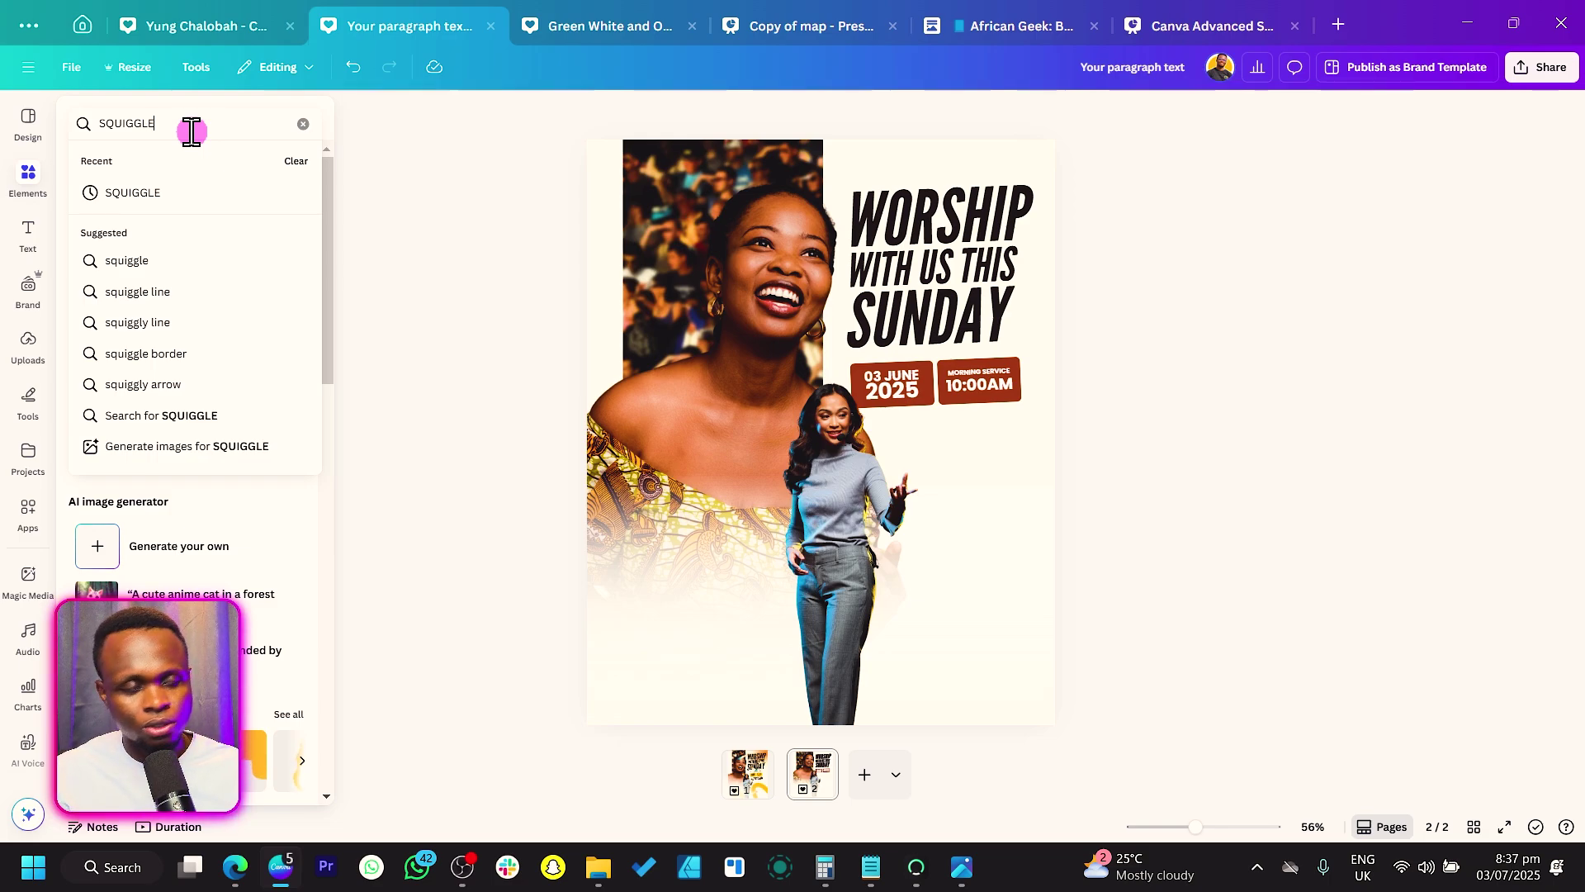
key(Return)
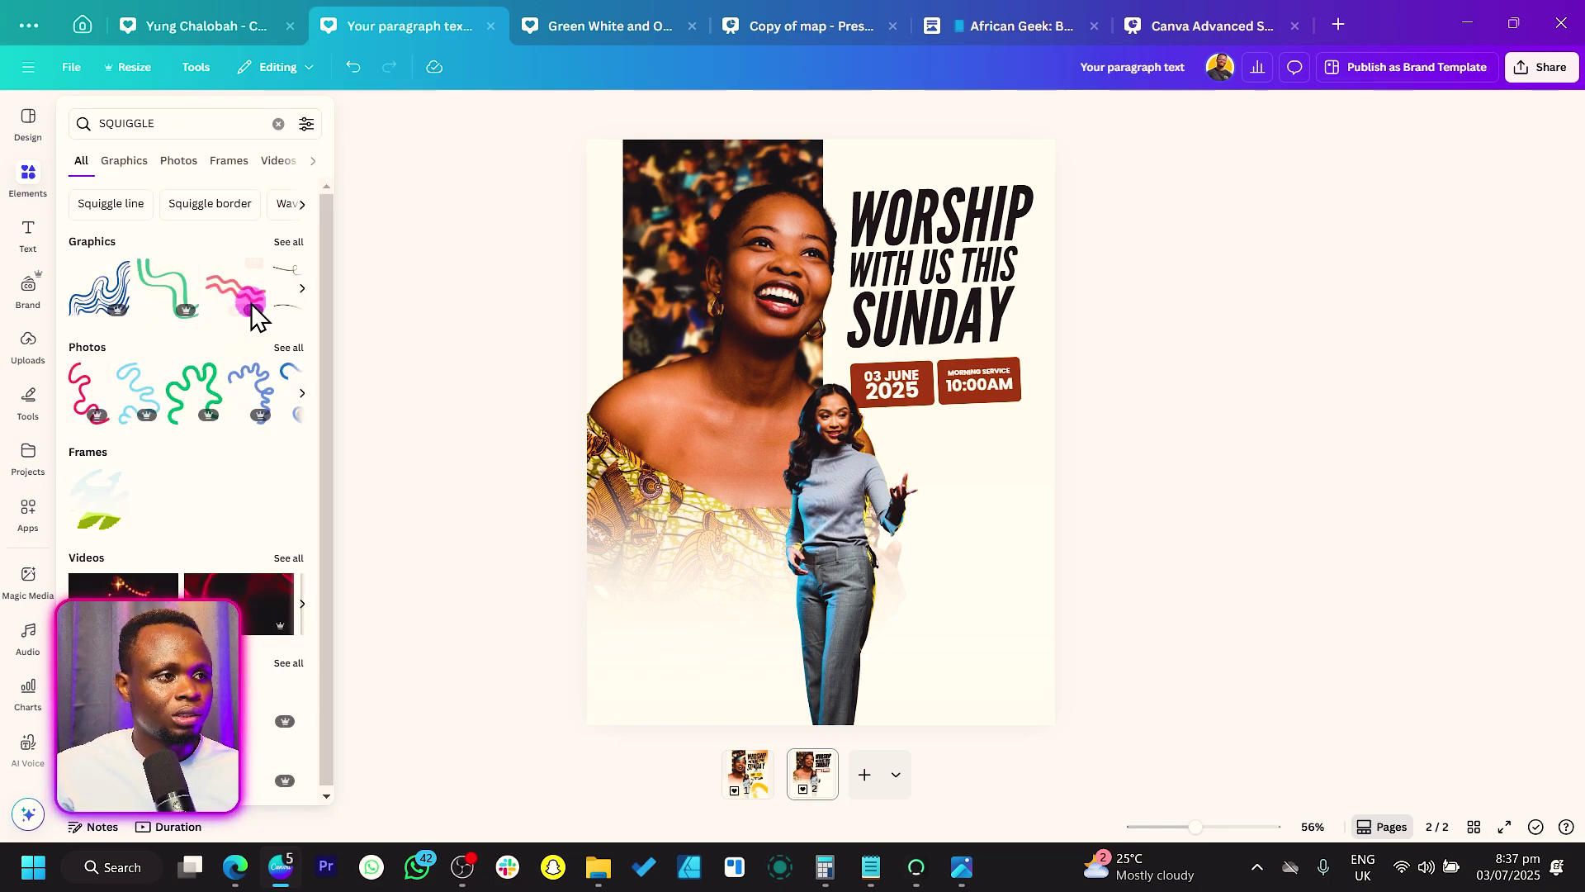
click(299, 248)
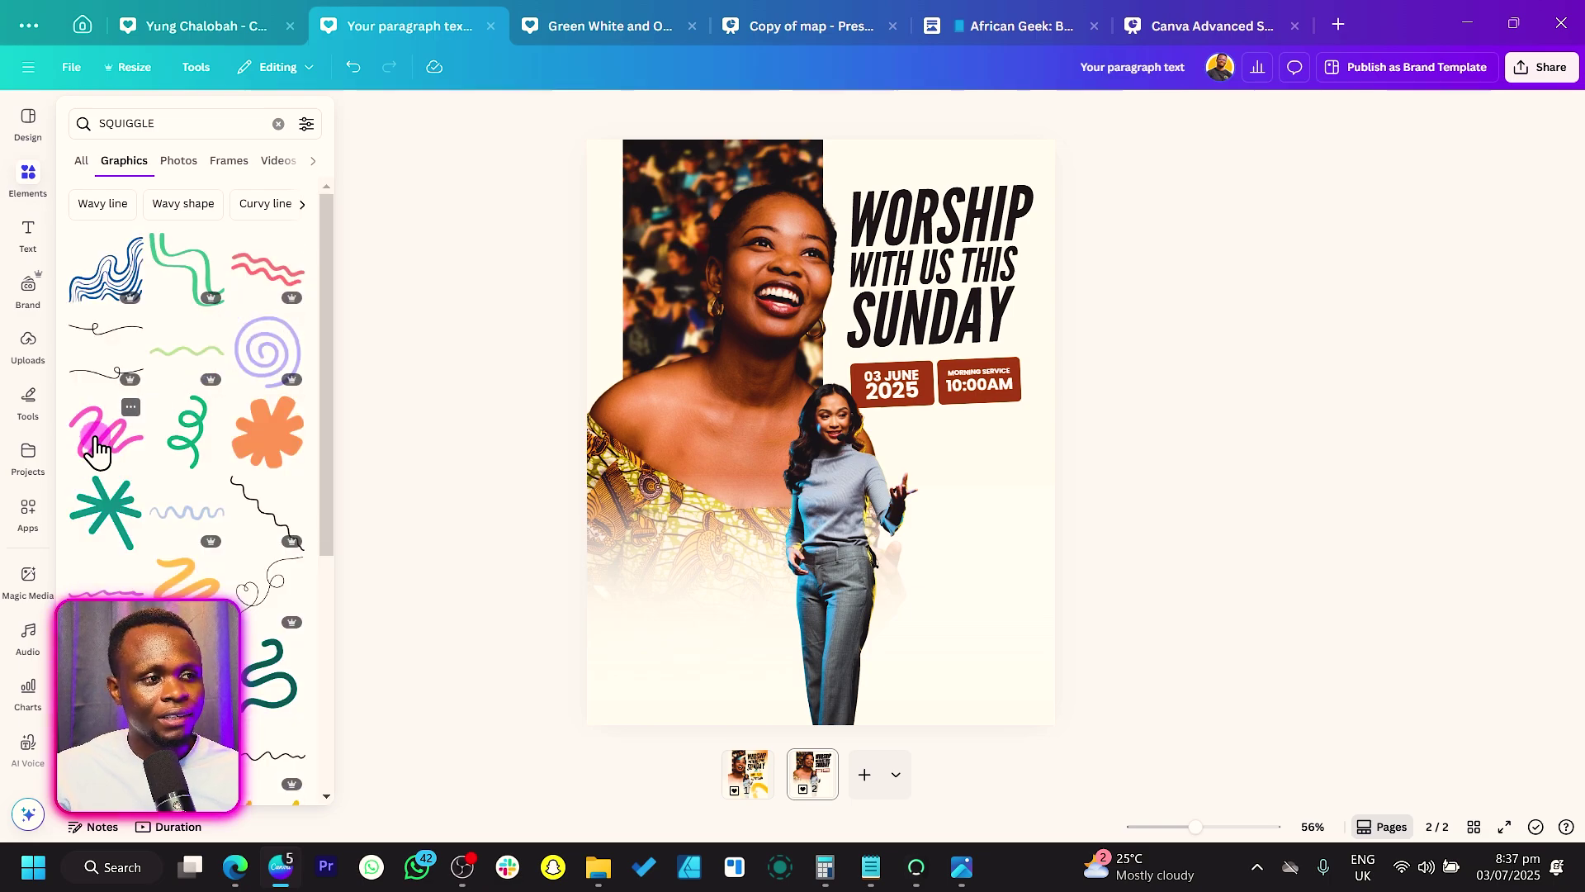
click(106, 431)
mouse_move(912, 495)
mouse_down()
mouse_move(1037, 595)
mouse_move(1152, 636)
mouse_move(1026, 567)
mouse_move(974, 694)
mouse_up()
Step: Recolour the squiggle yellow and nudge it slightly down
click(745, 111)
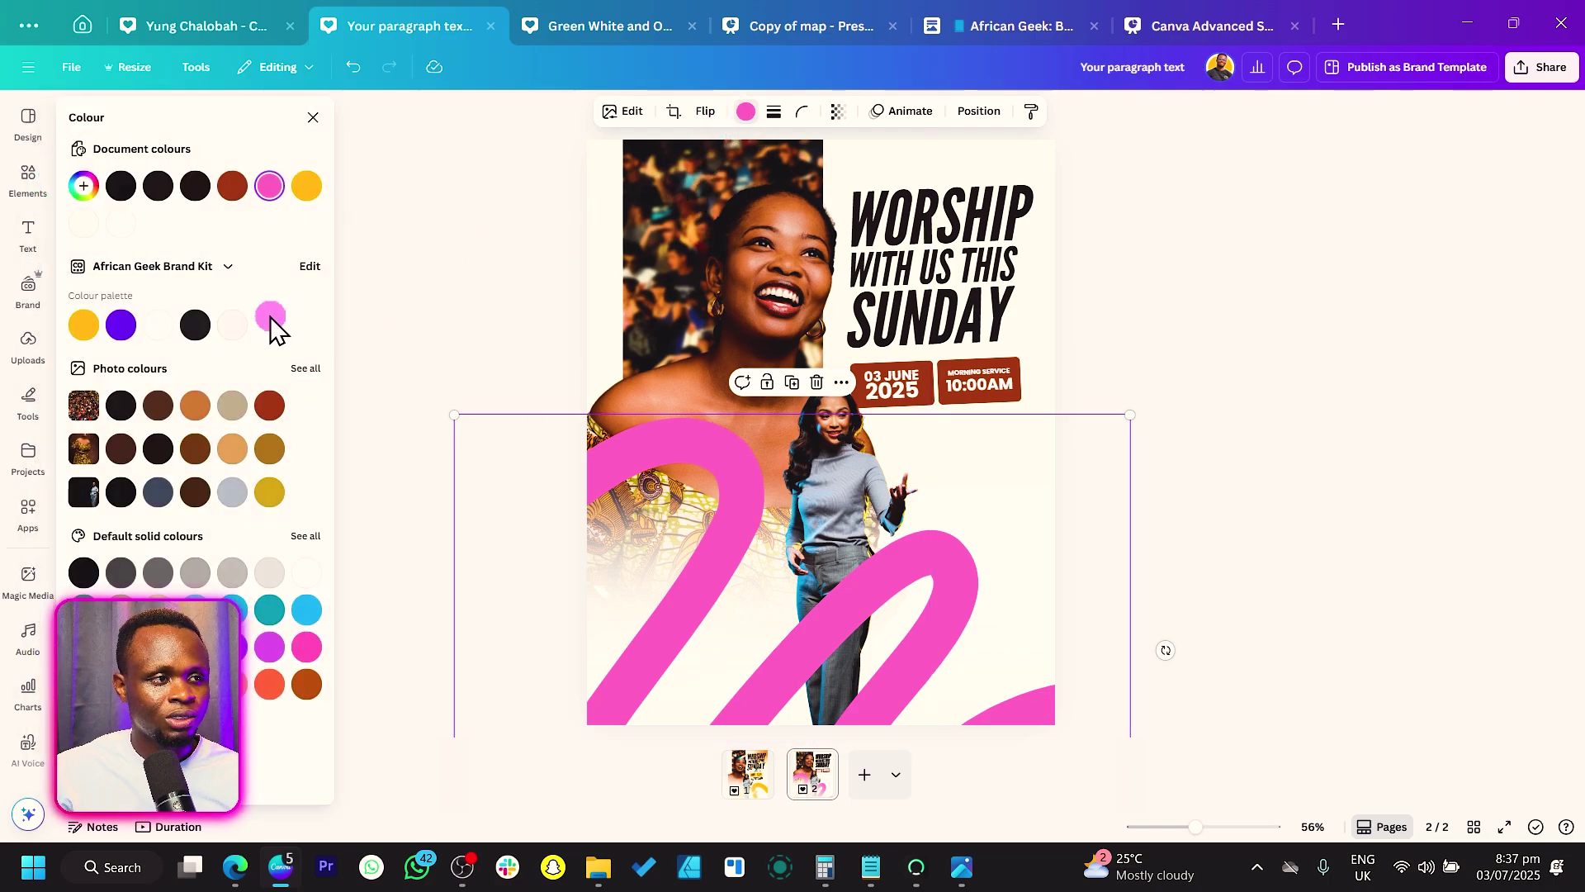
click(306, 188)
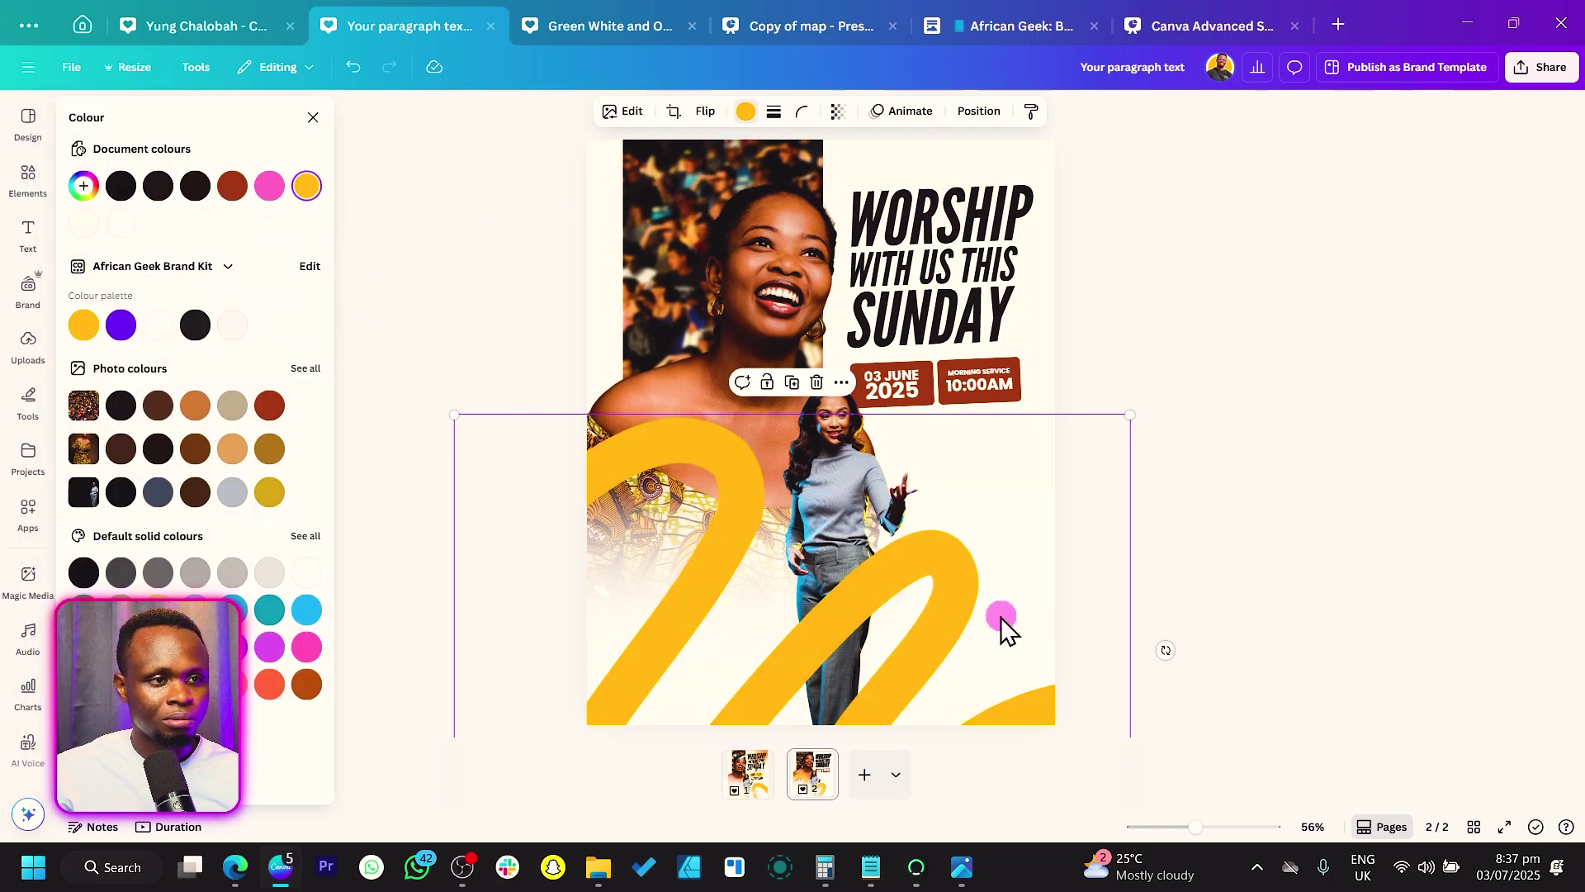
drag(954, 606, 958, 625)
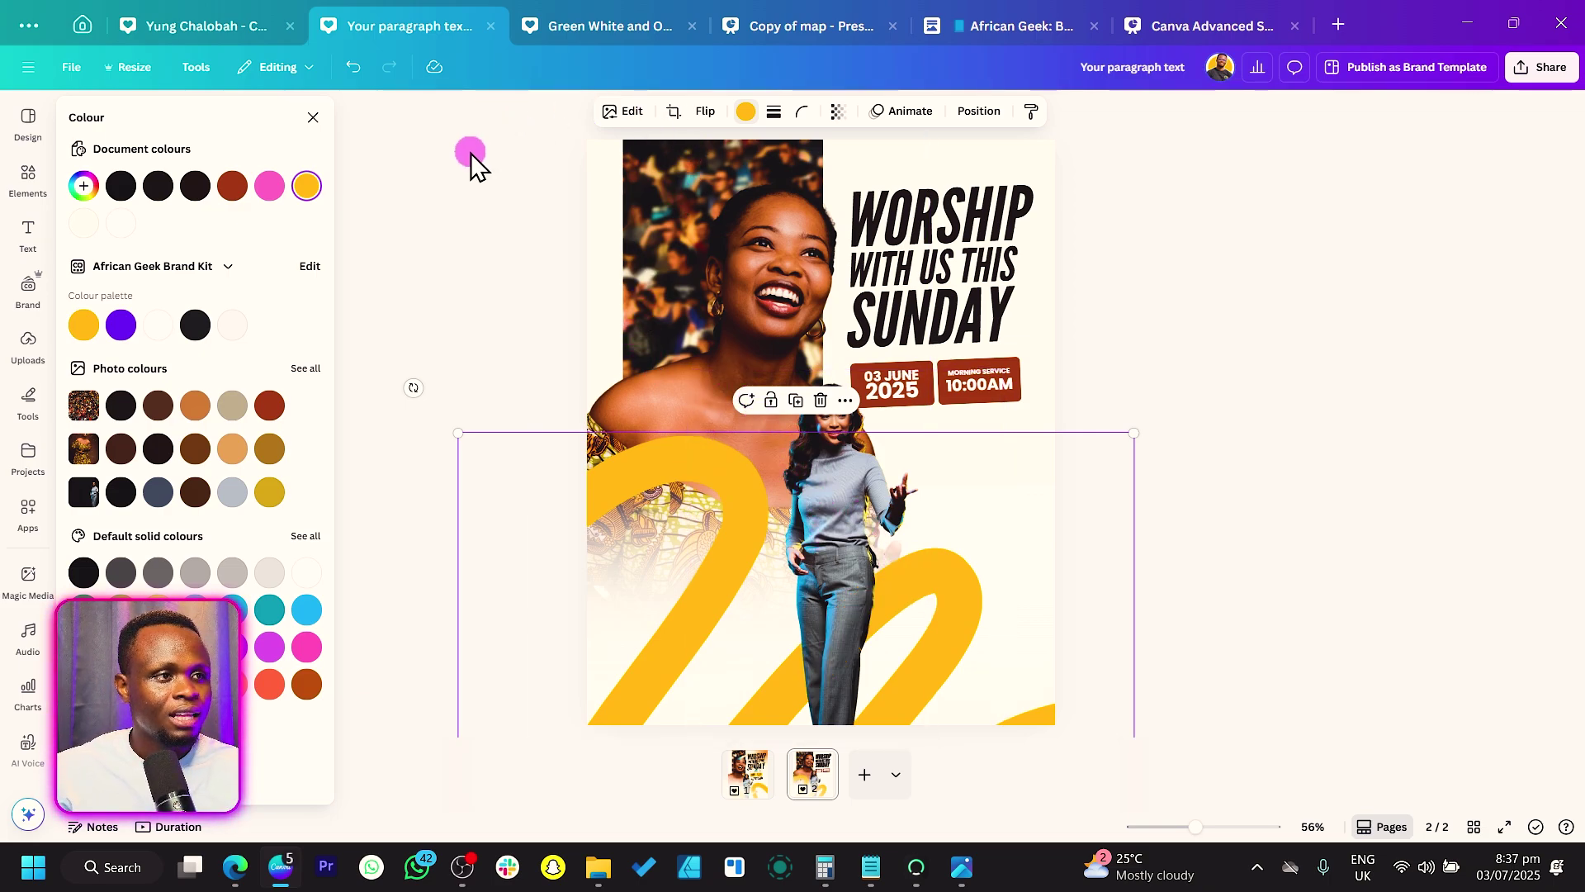
Step: Apply the Blur effect to the yellow squiggle, raising intensity from 25 to 36
click(632, 112)
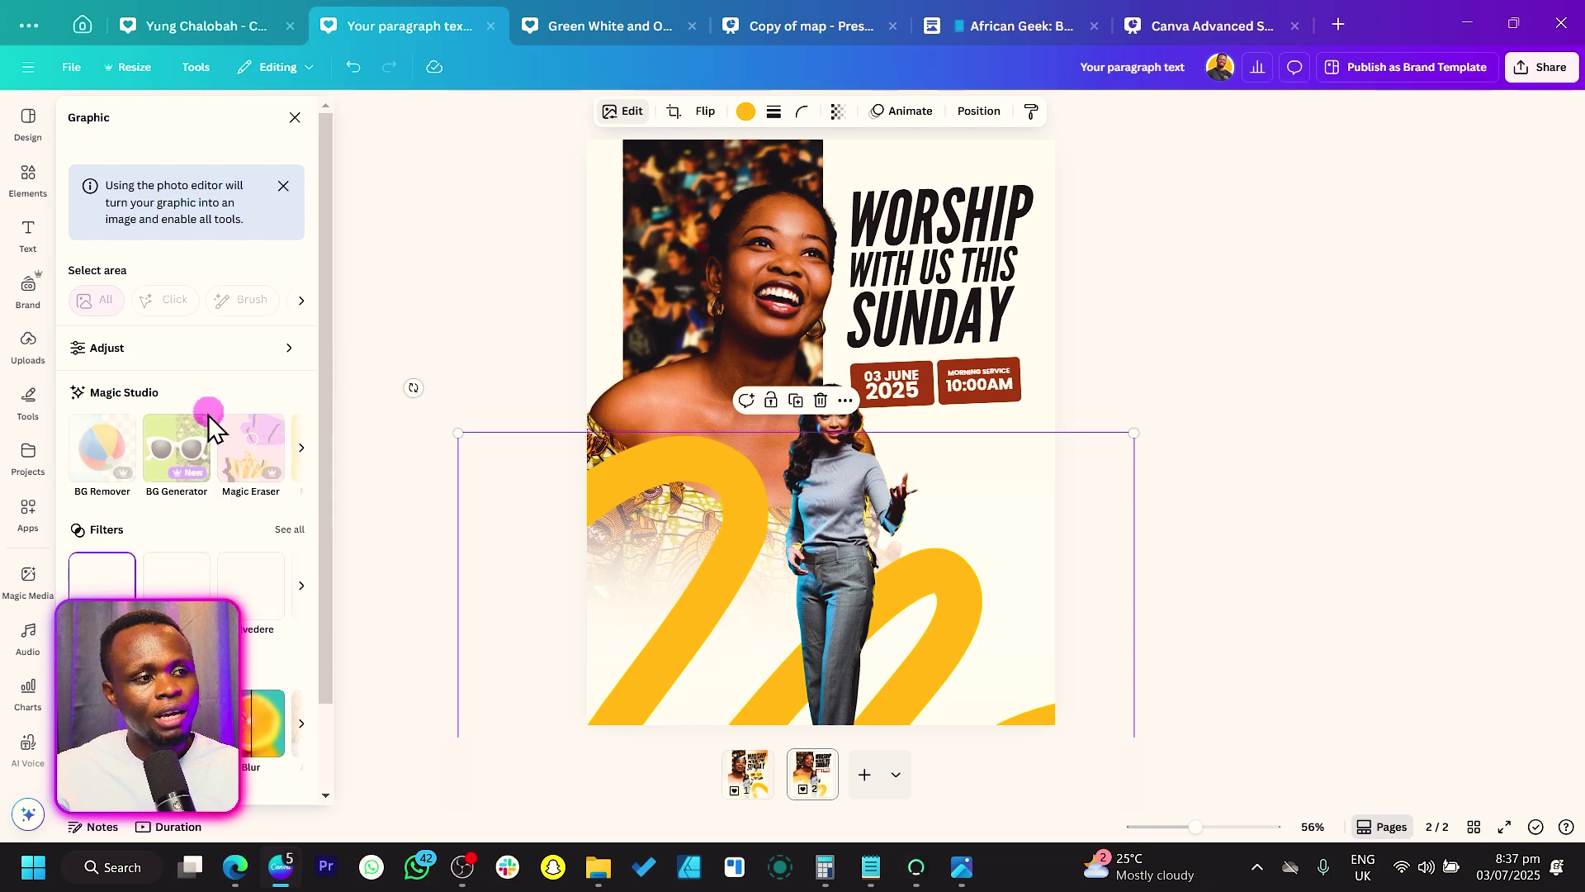
scroll(240, 594, down, 1)
click(247, 623)
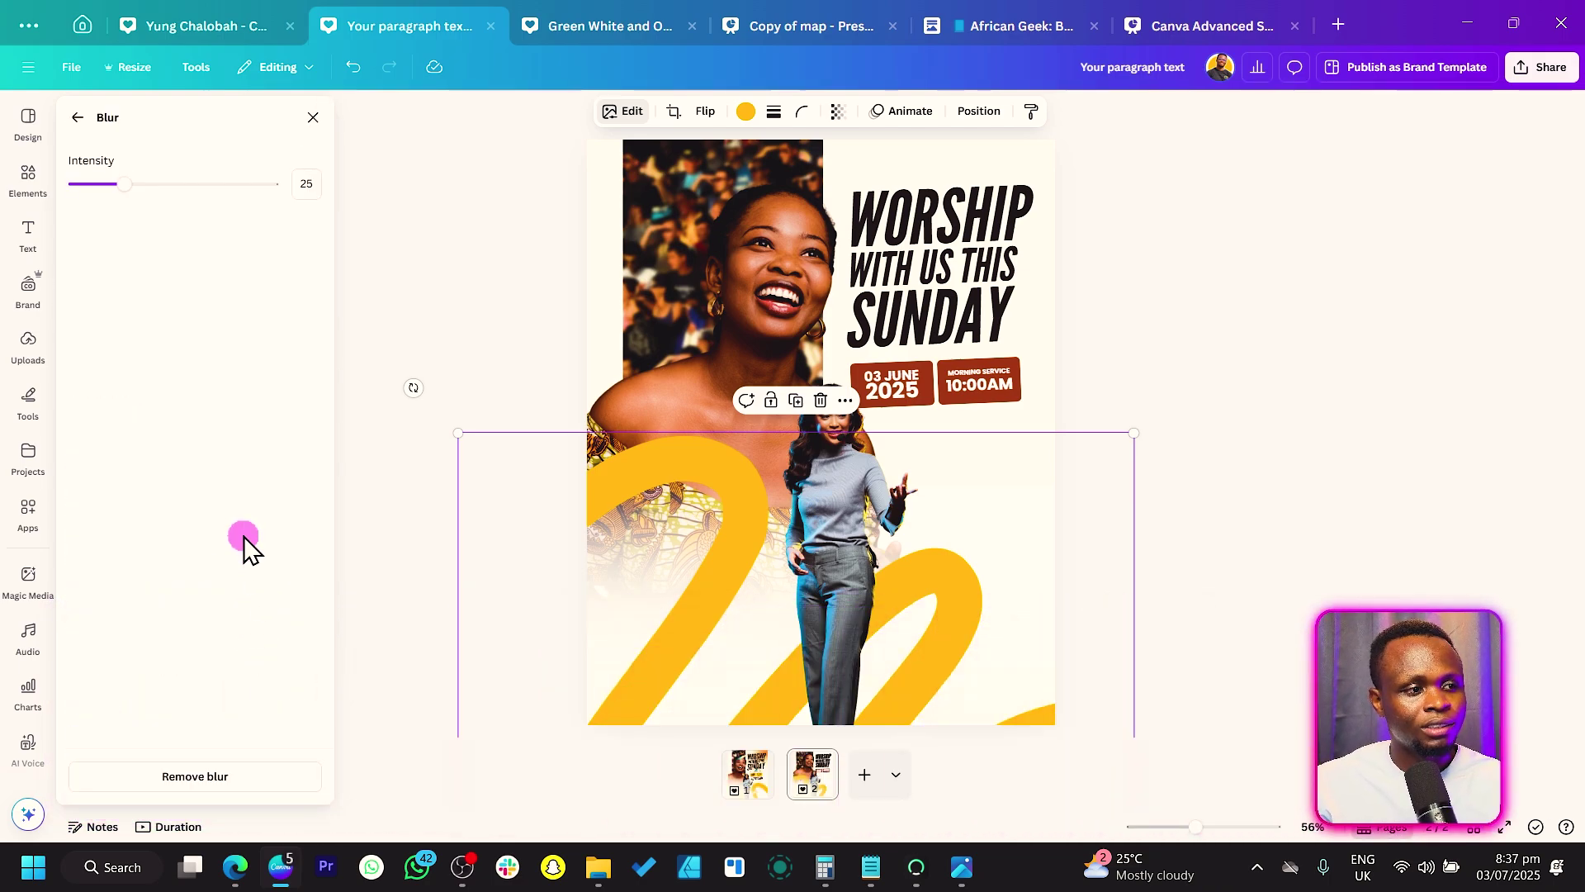
drag(131, 188, 146, 187)
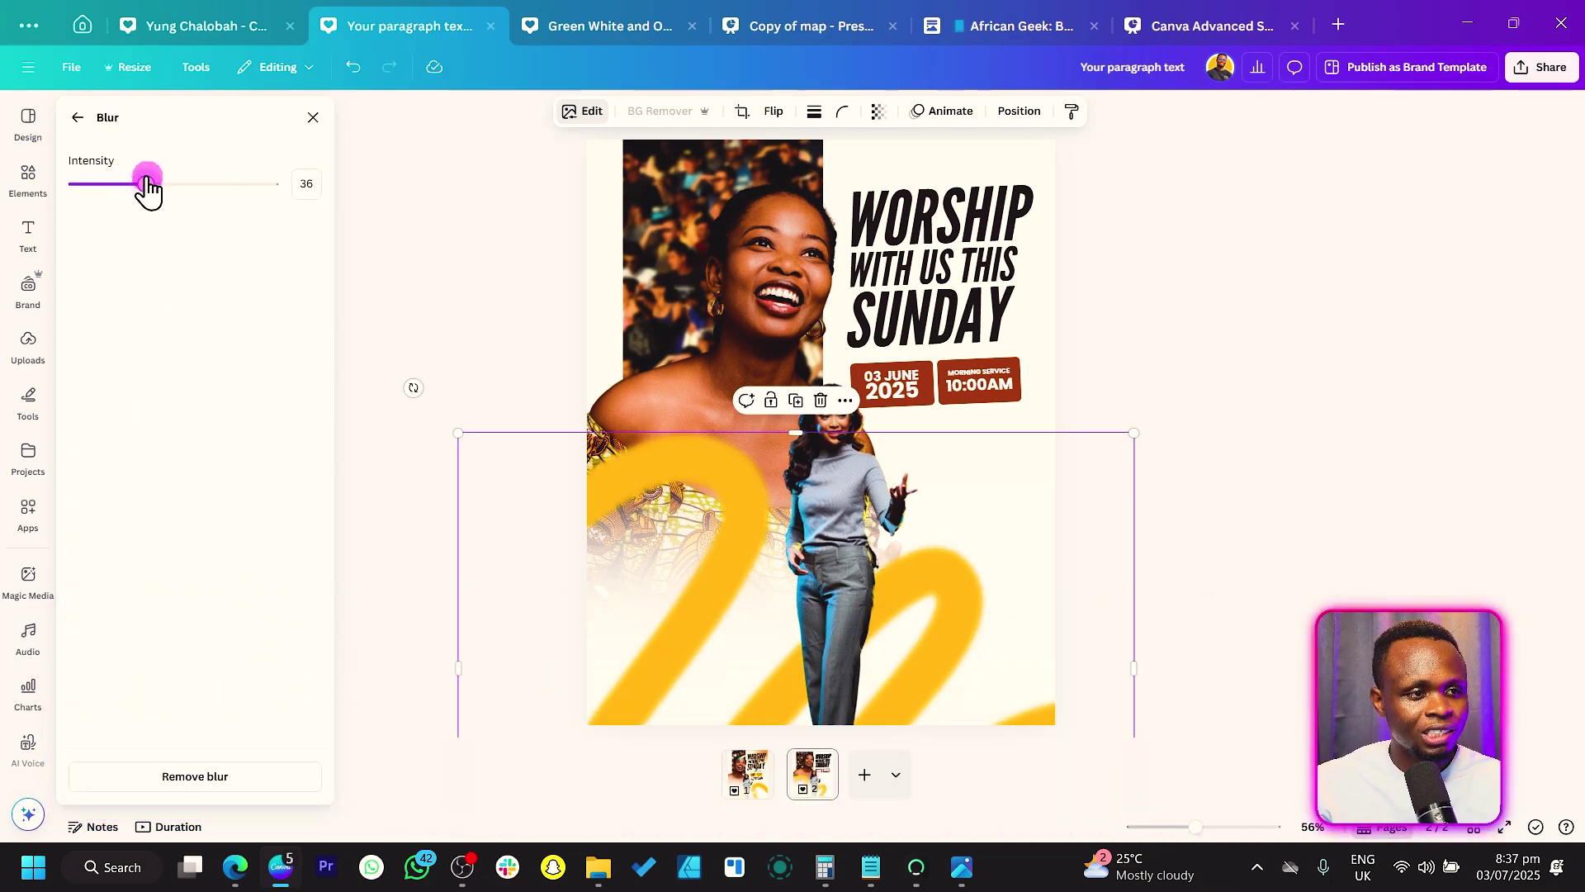
click(79, 118)
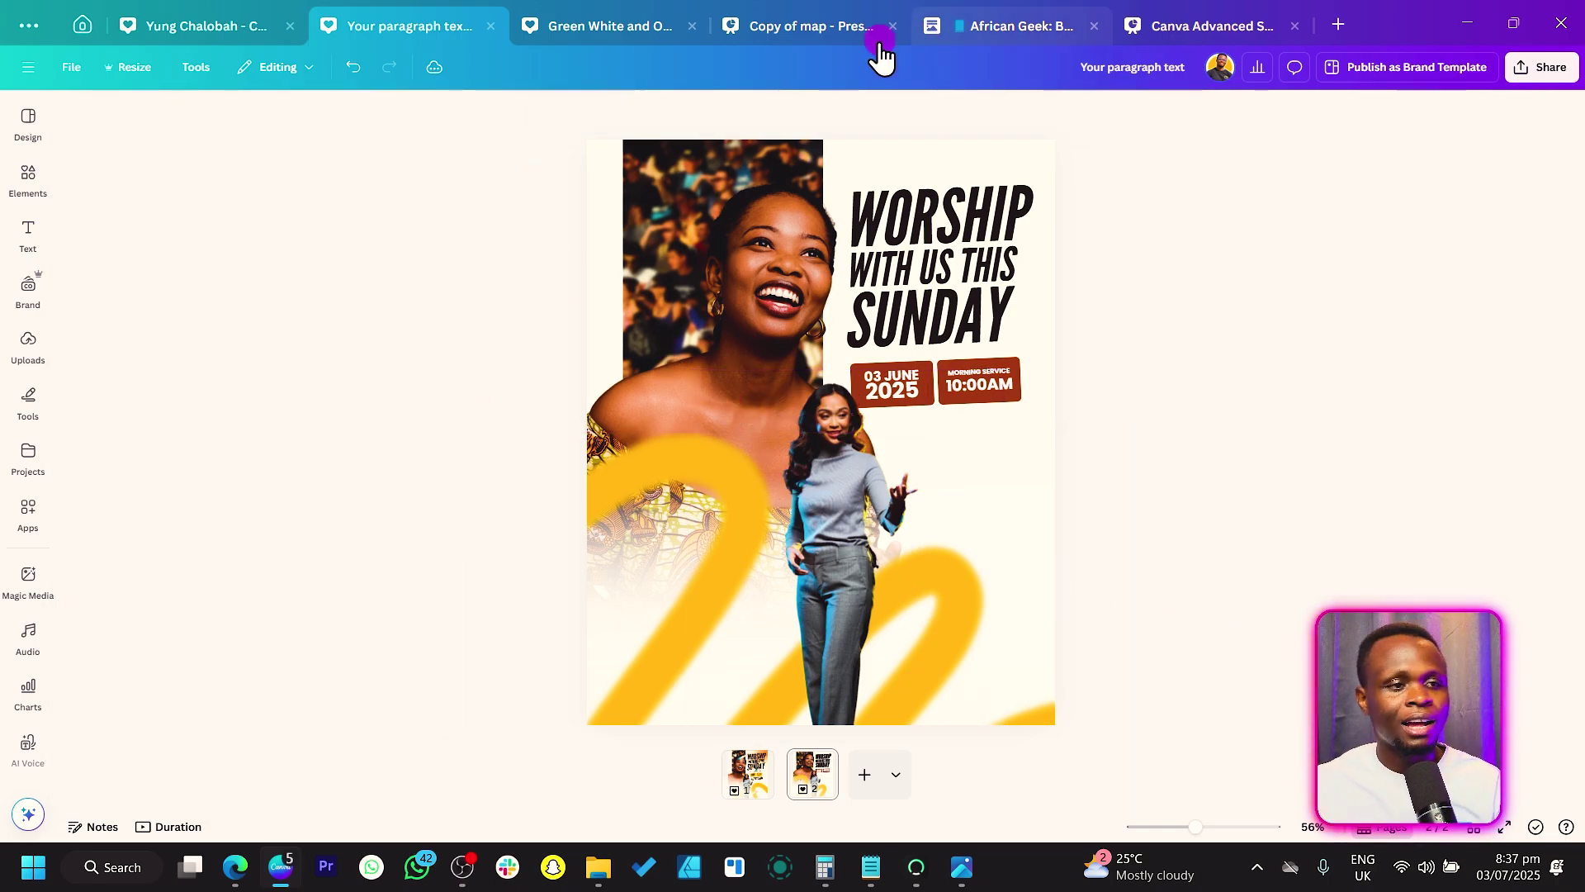
Step: Search the Elements library for 'GRADIENT BOKEH LIGHTS'
click(25, 175)
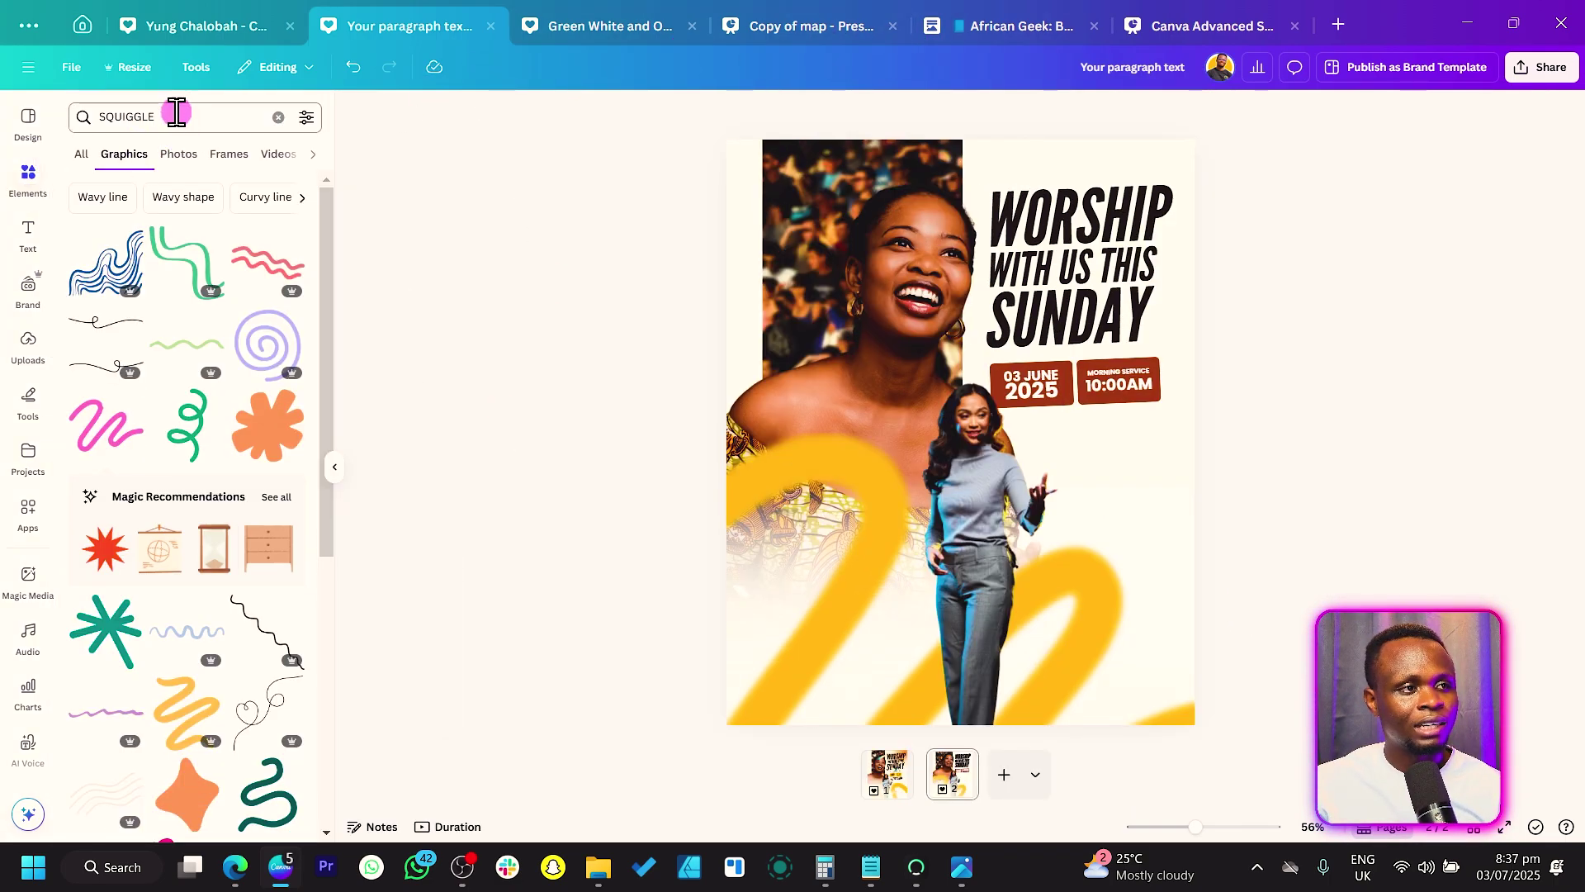
click(170, 122)
text(LI)
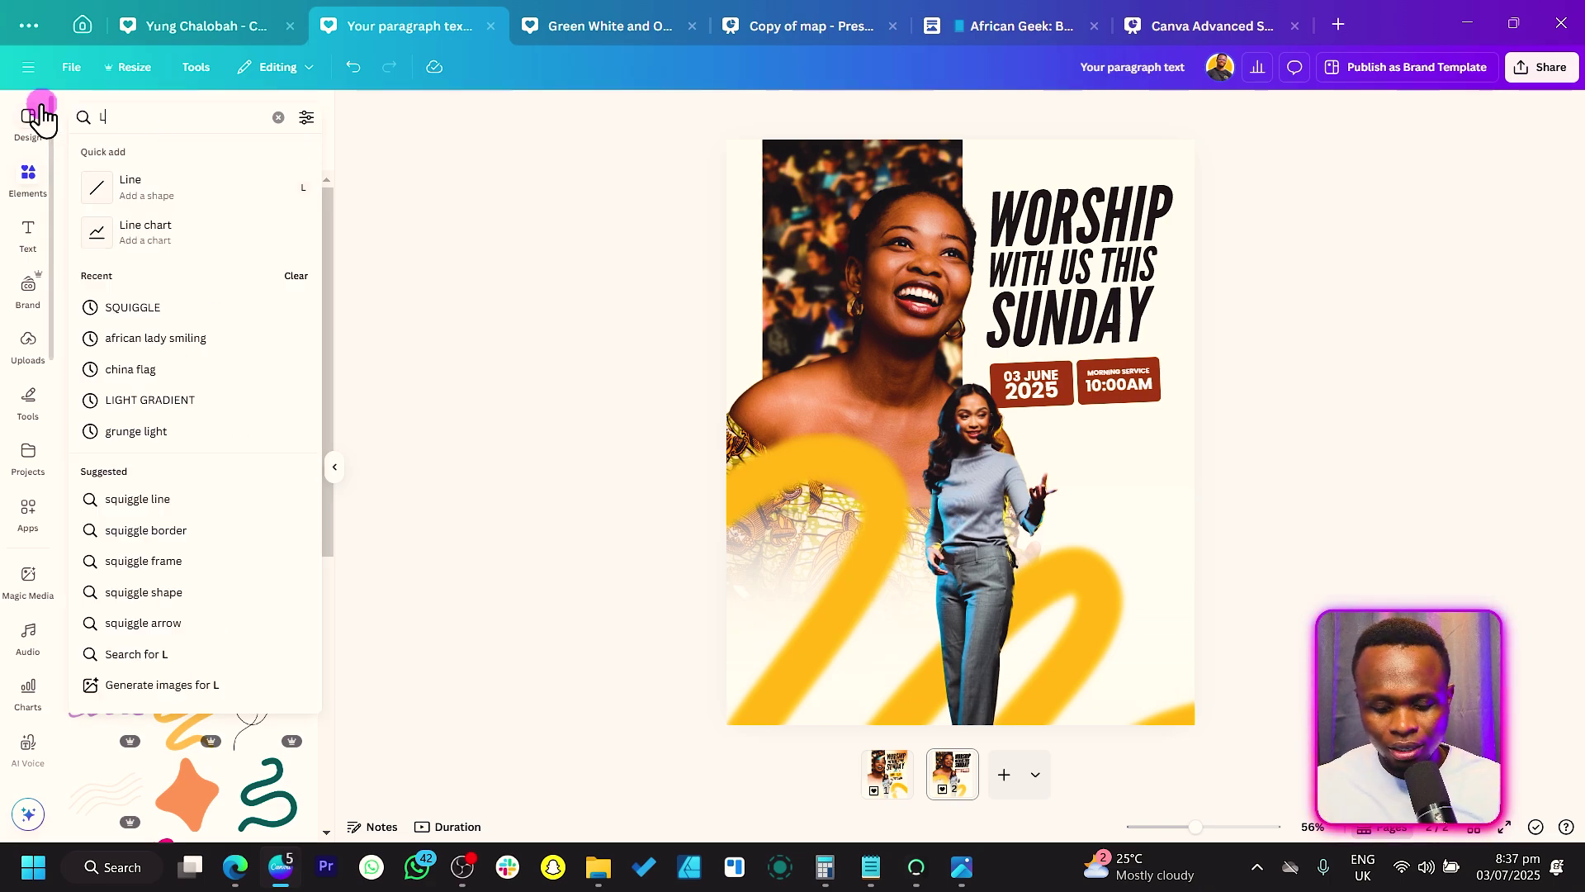
key(BackSpace)
key(BackSpace)
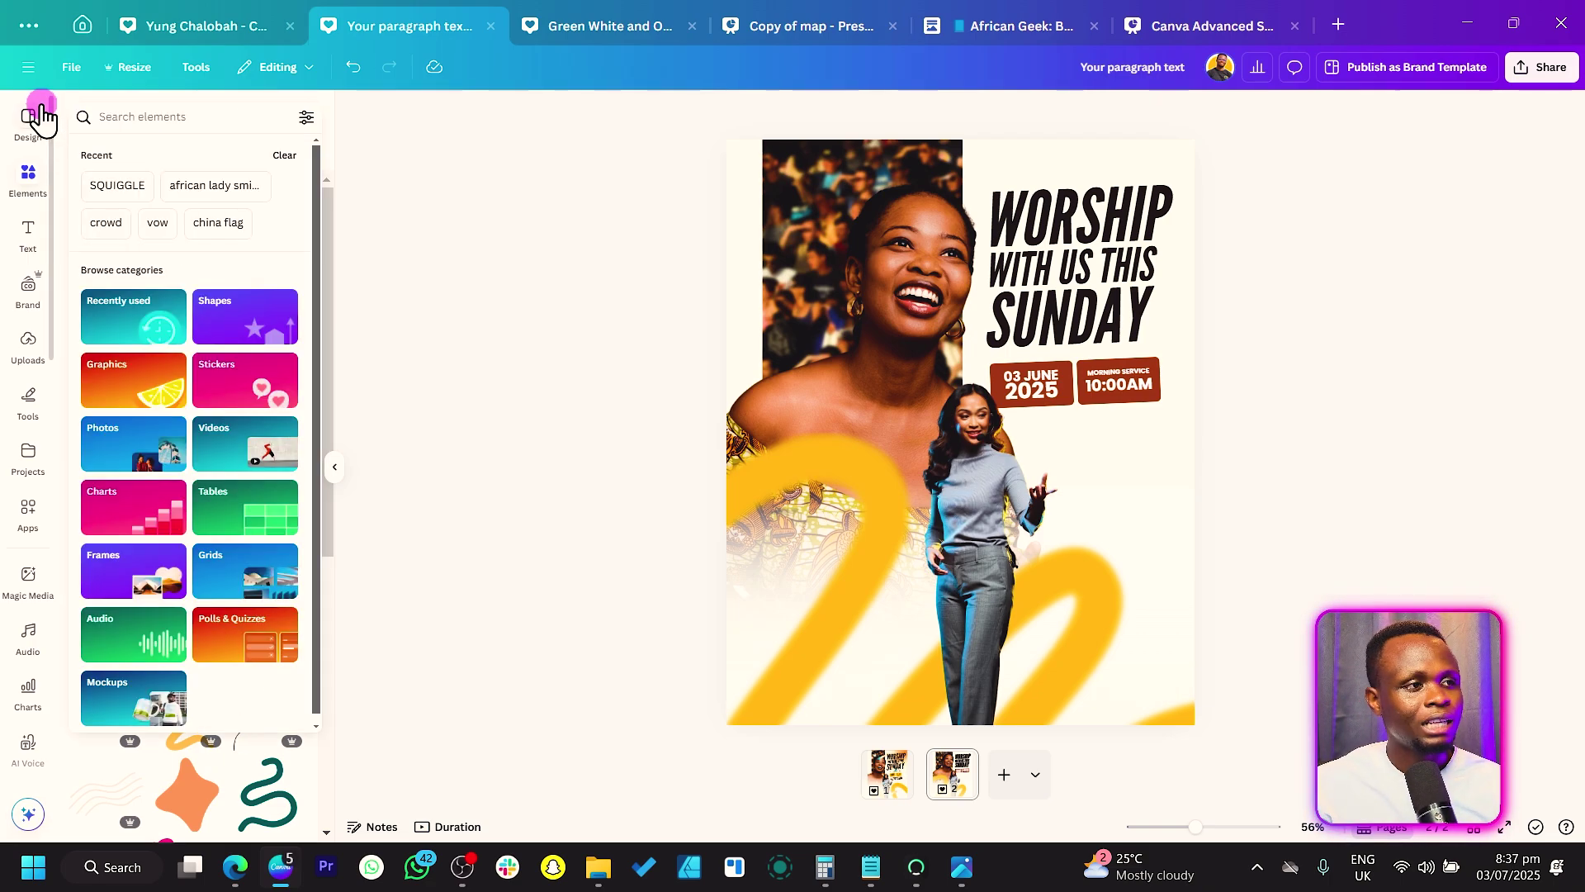
text(GRADE)
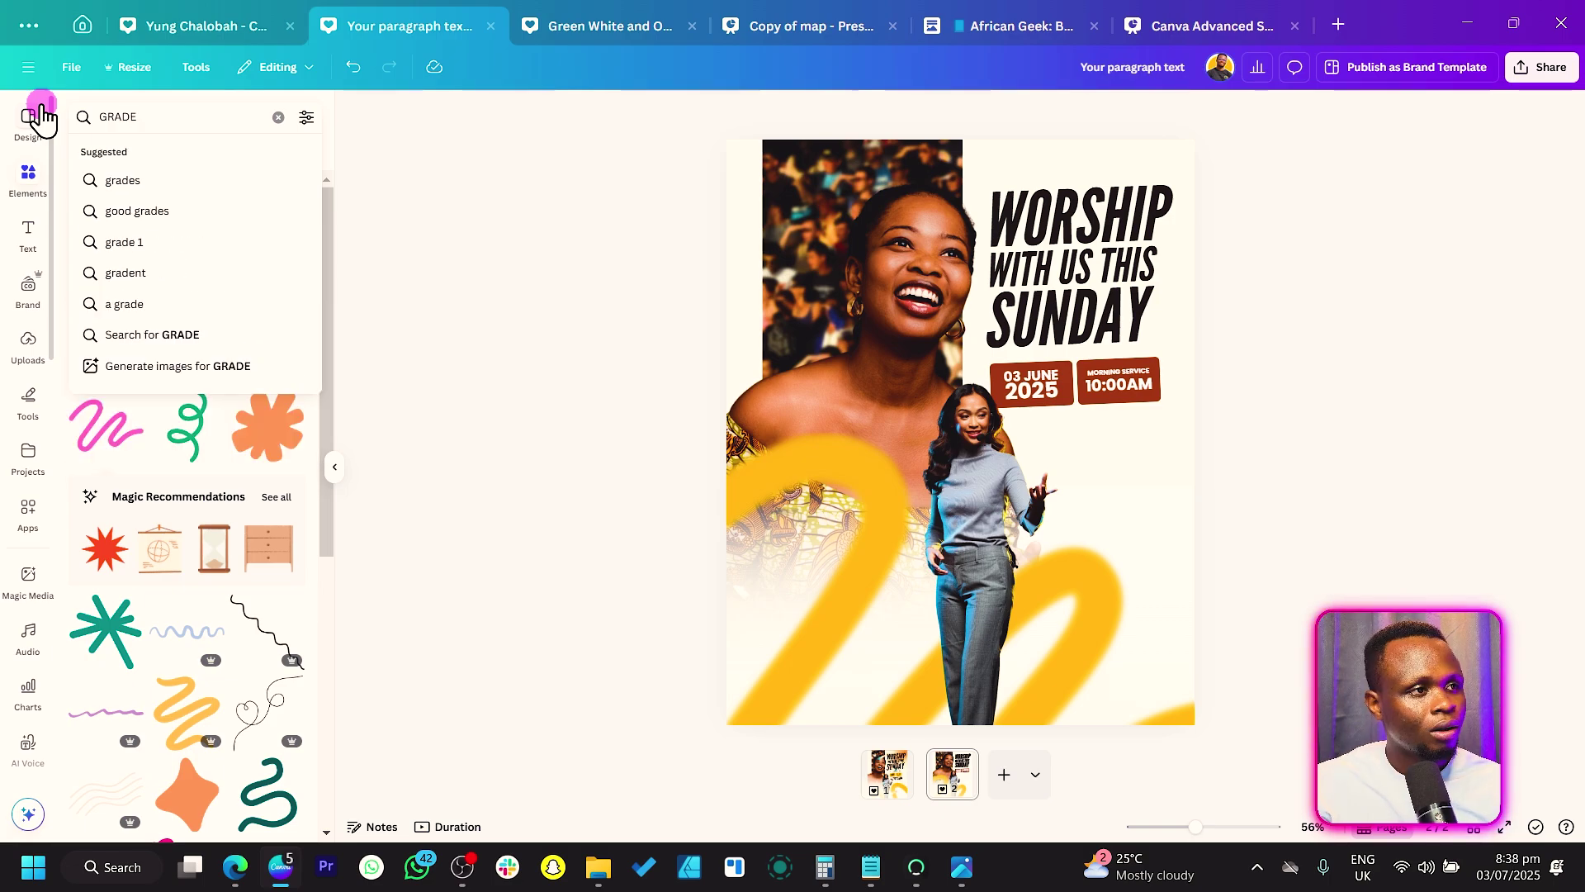
key(BackSpace)
text(IENT)
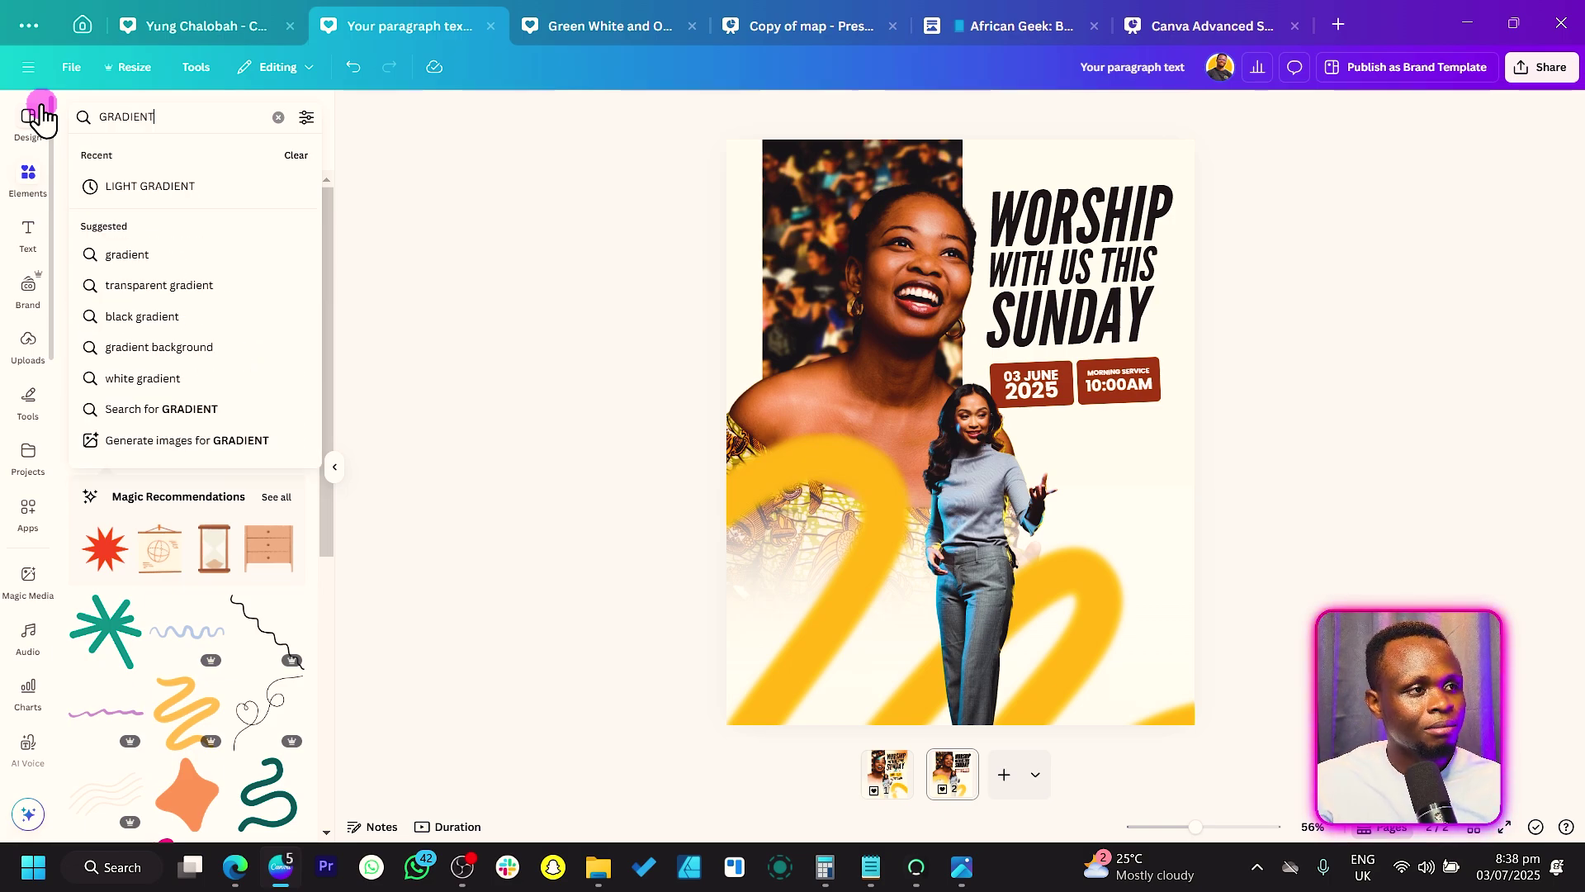
text( BOKEH LIGHTS)
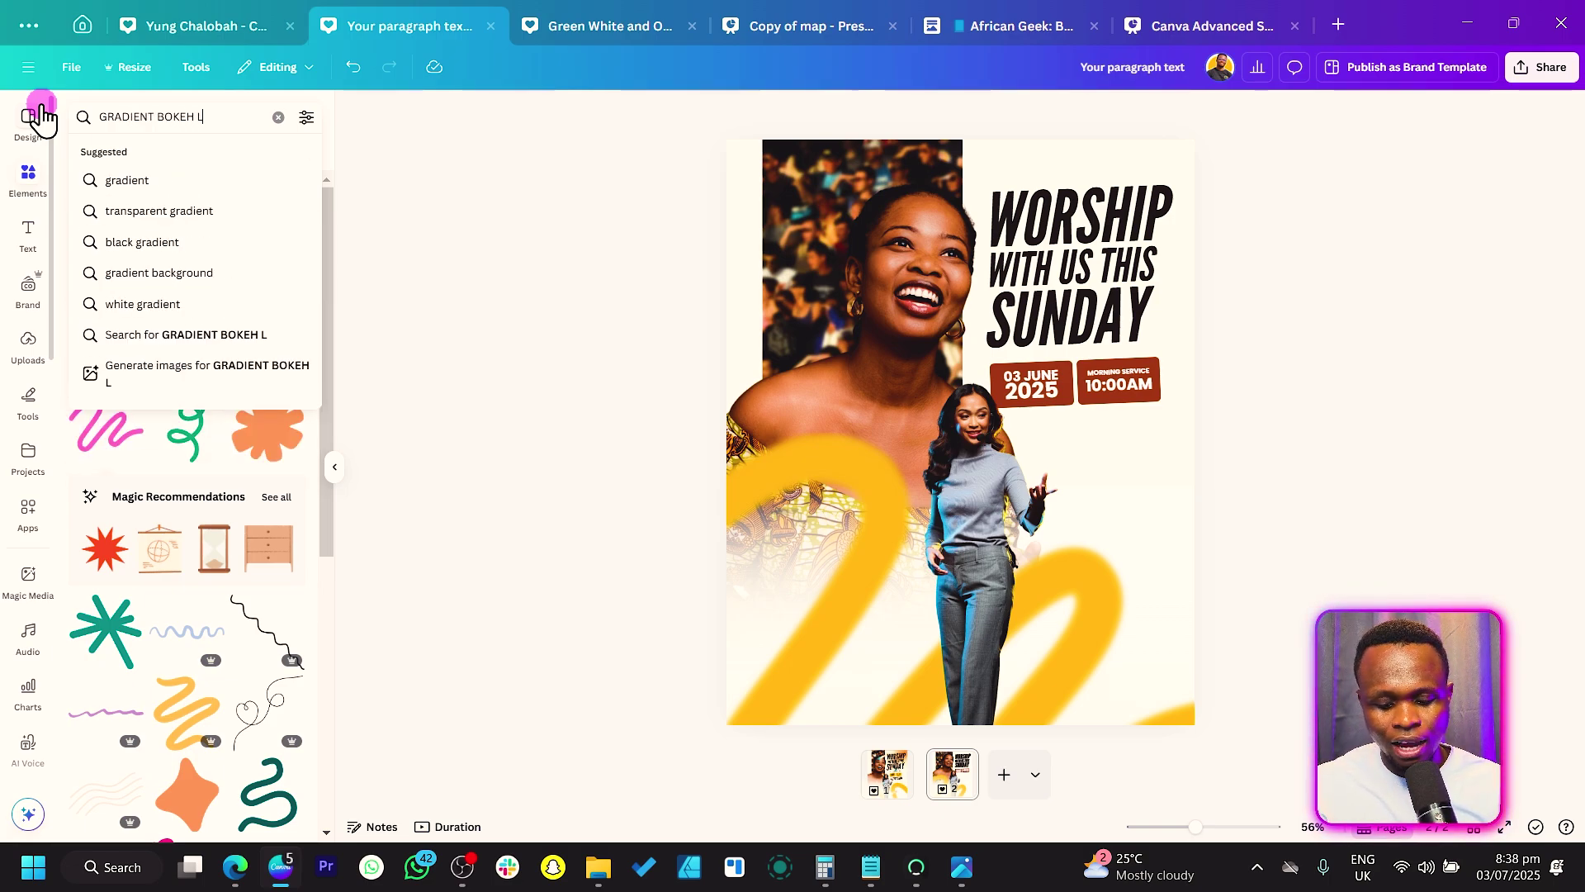
key(Return)
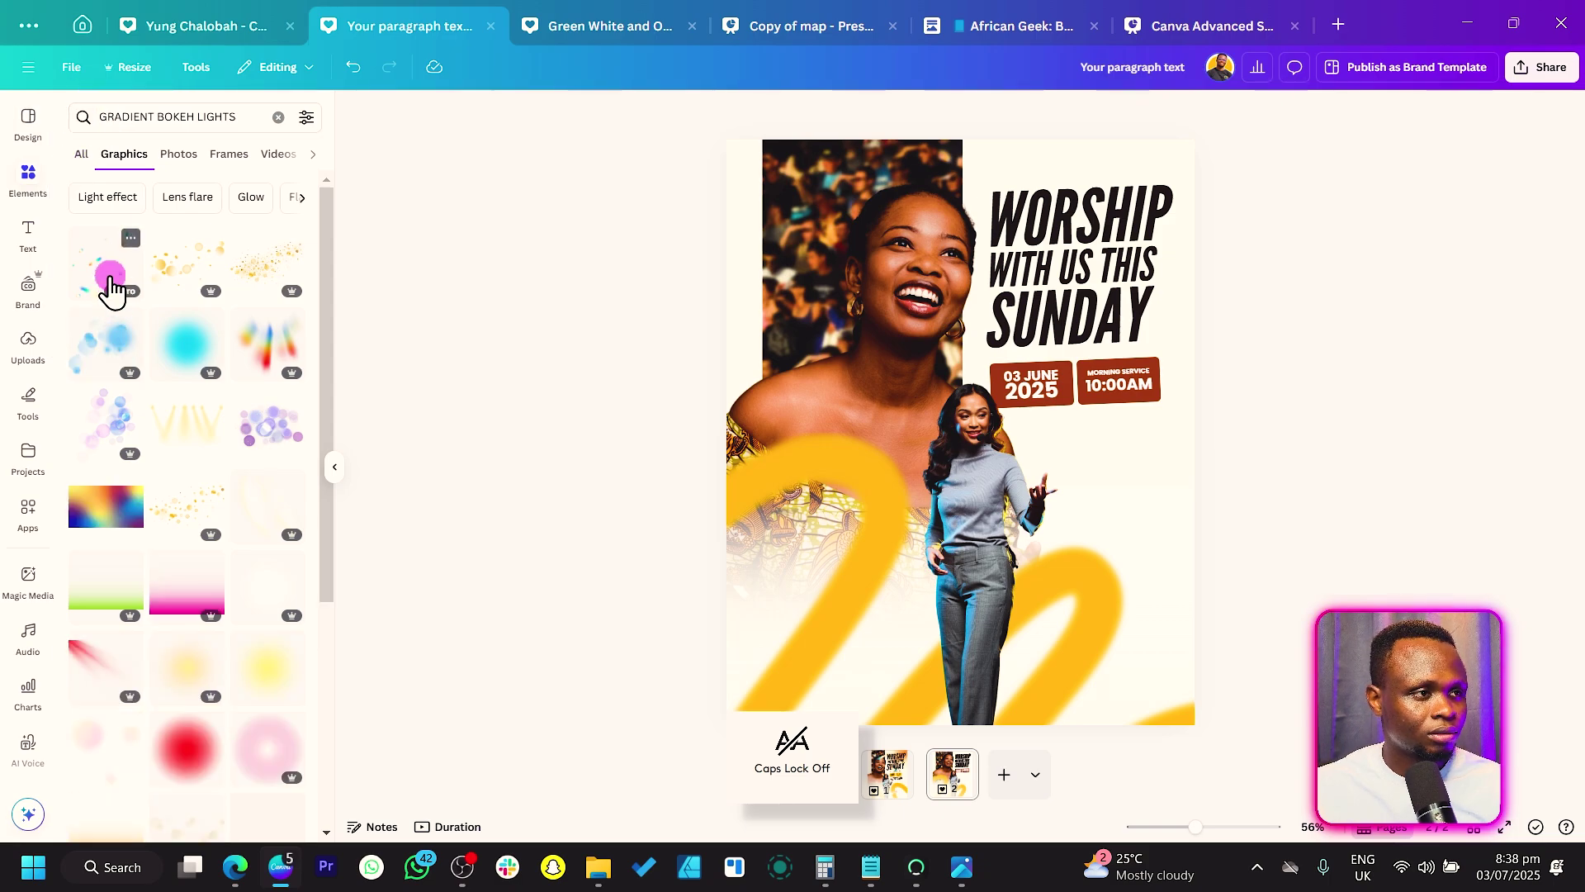
Step: Add the first bokeh light graphic, stretch it over the whole page and shift it right
click(108, 272)
drag(992, 474, 1189, 718)
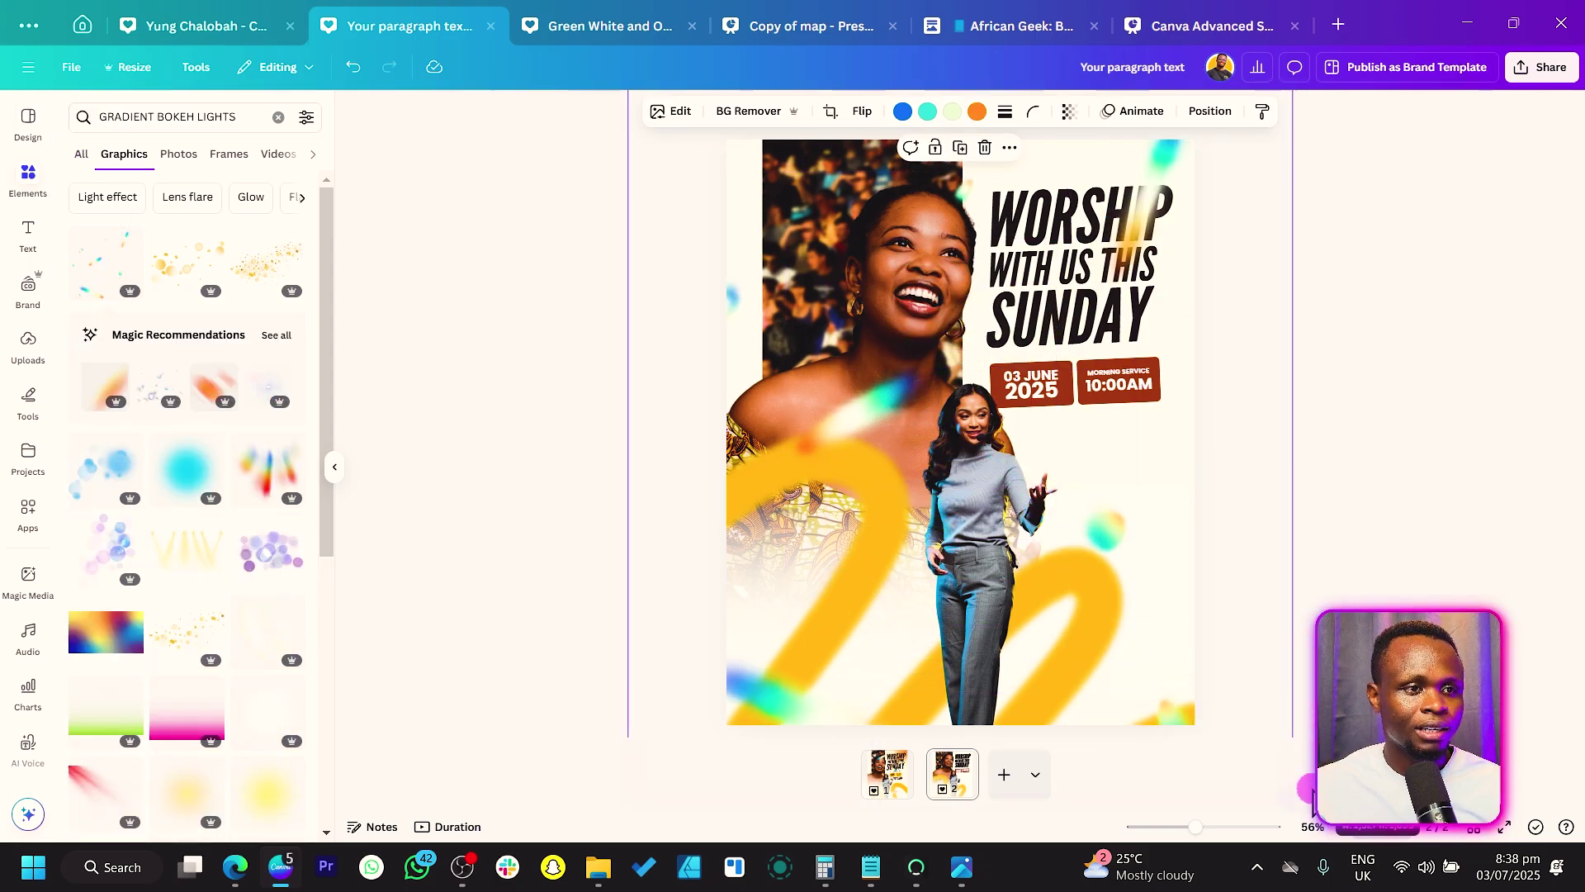
click(1387, 536)
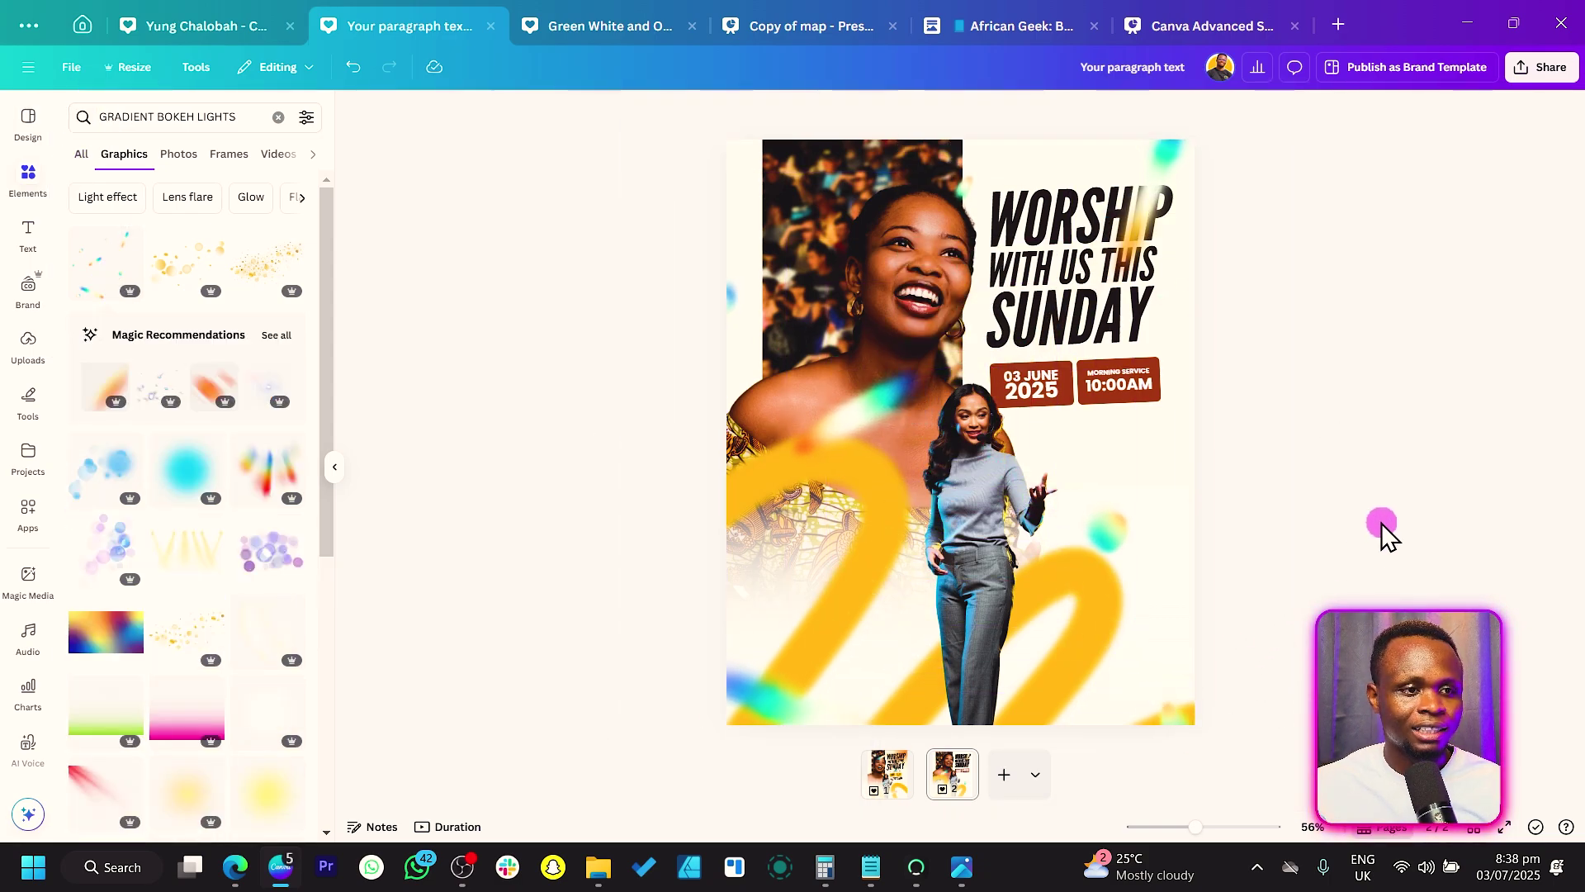
click(855, 276)
click(1210, 432)
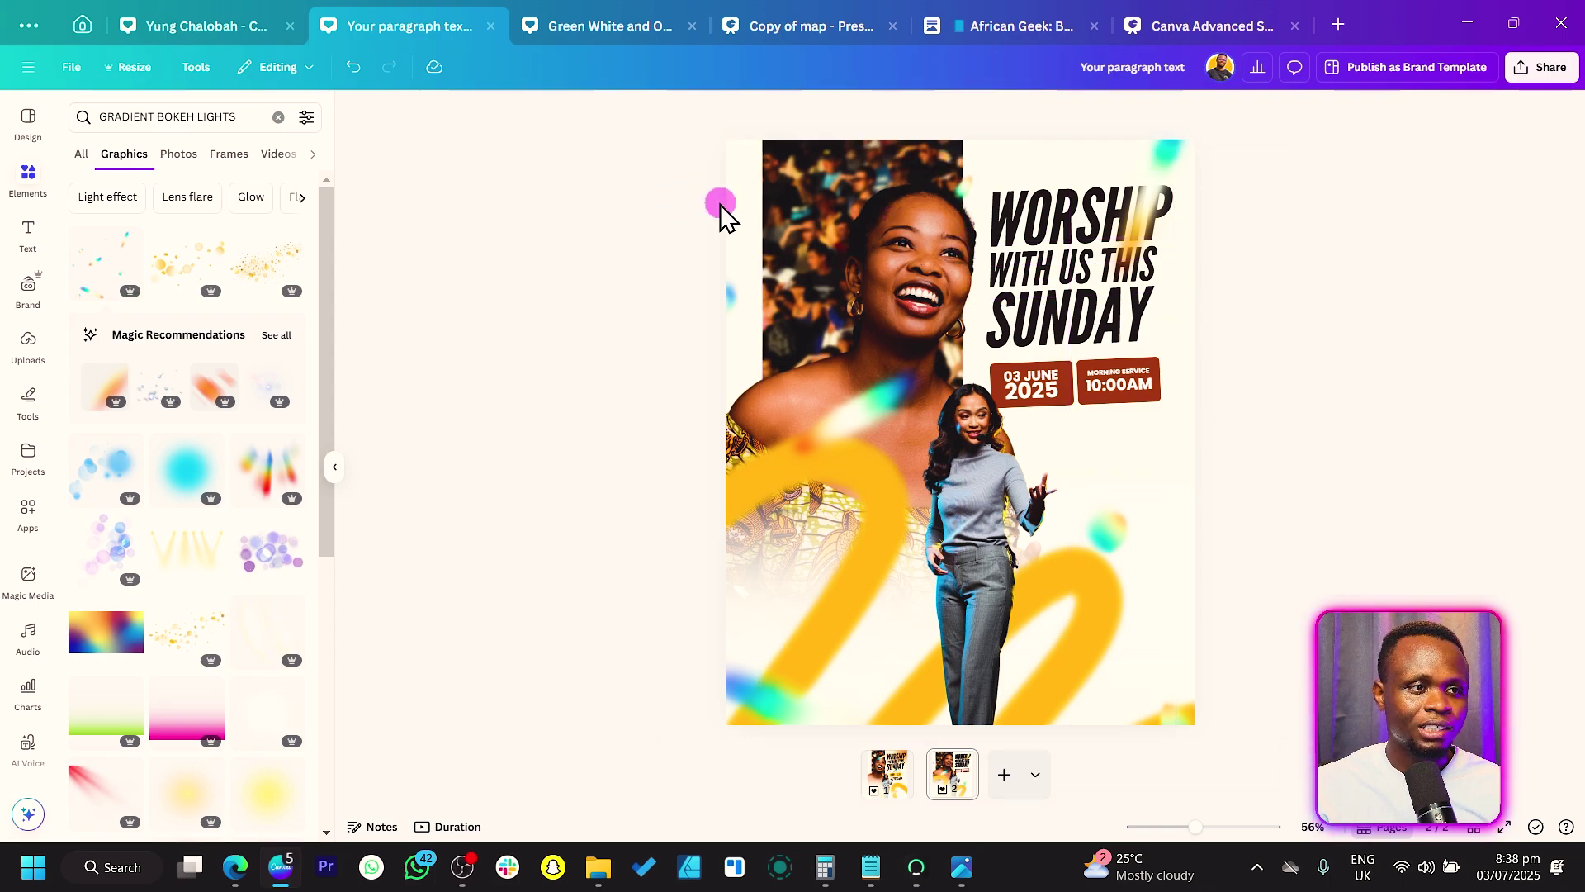
drag(766, 231, 1021, 206)
click(855, 342)
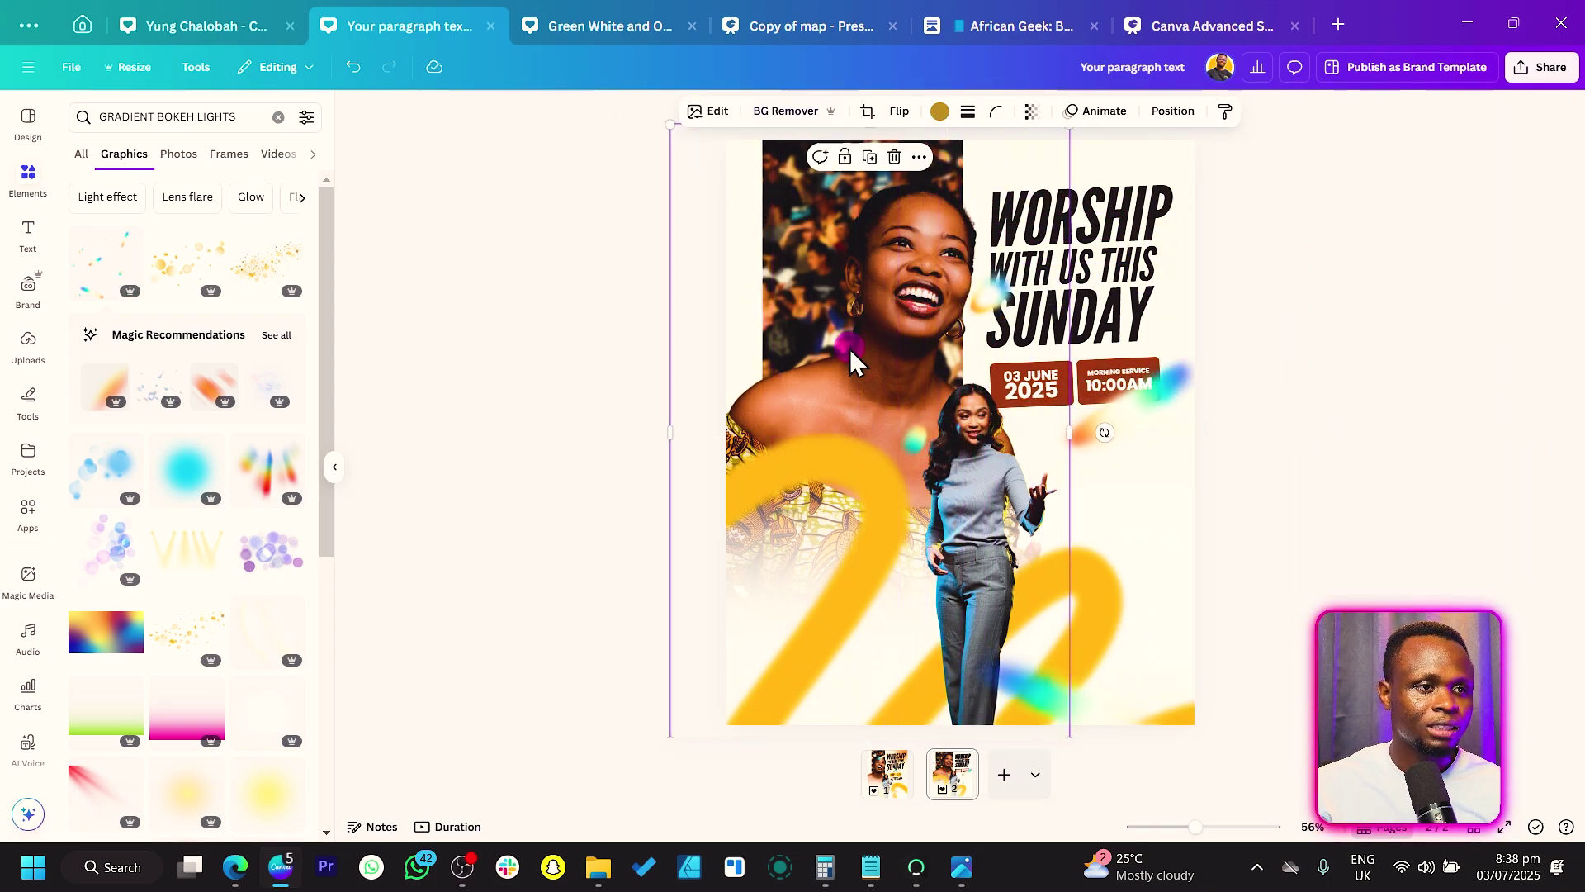
click(709, 111)
Step: Adjust the woman's photo to temperature 18, vibrance 20, saturation 13 and clarity 27
click(156, 239)
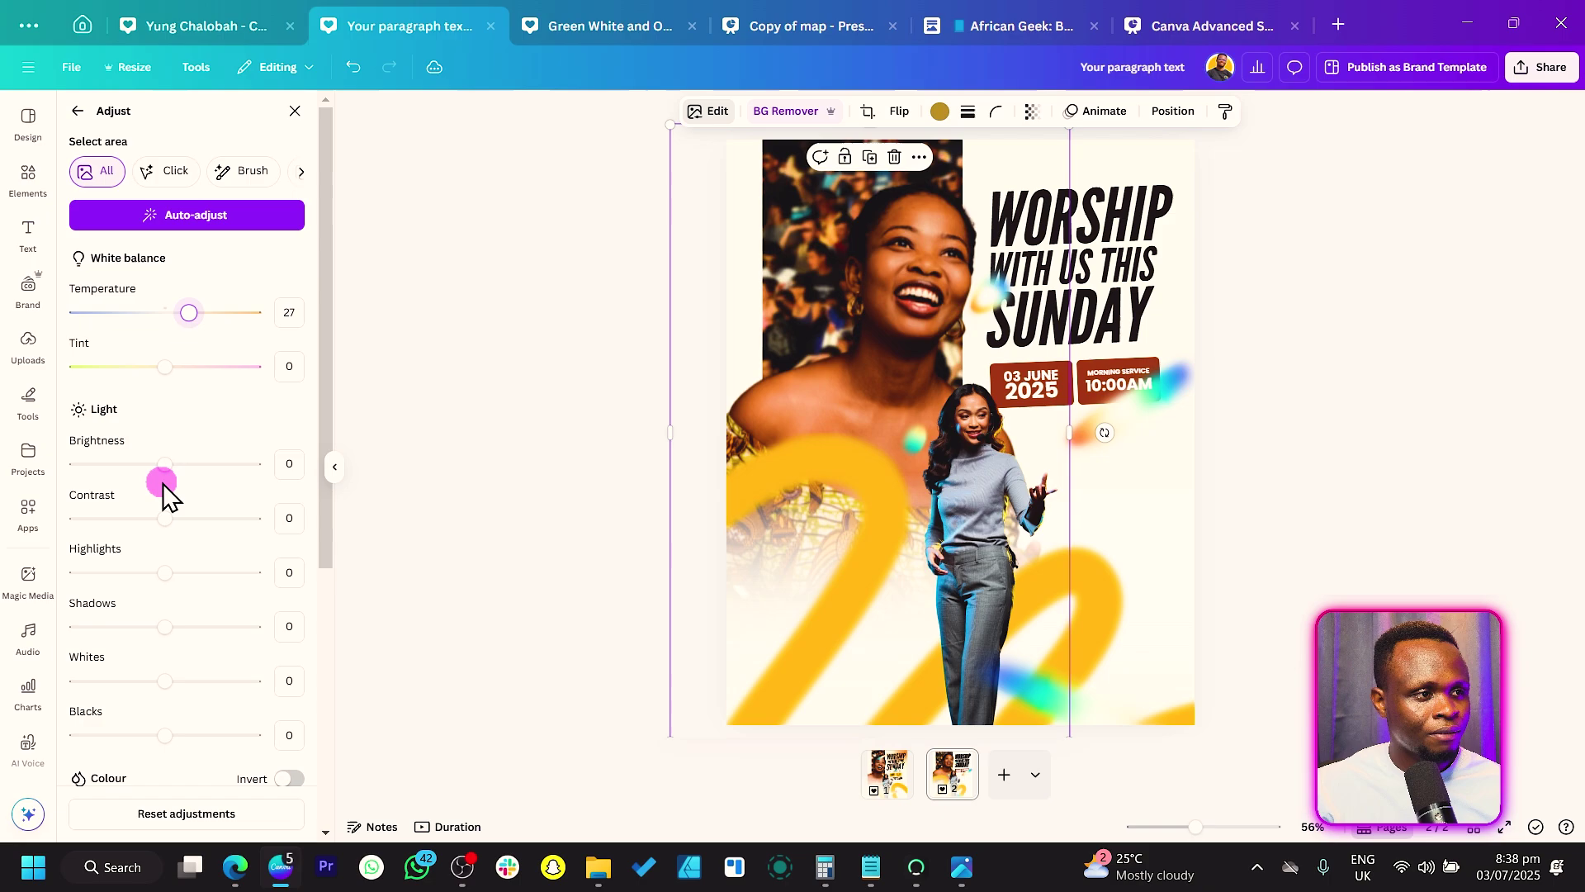
scroll(176, 478, down, 5)
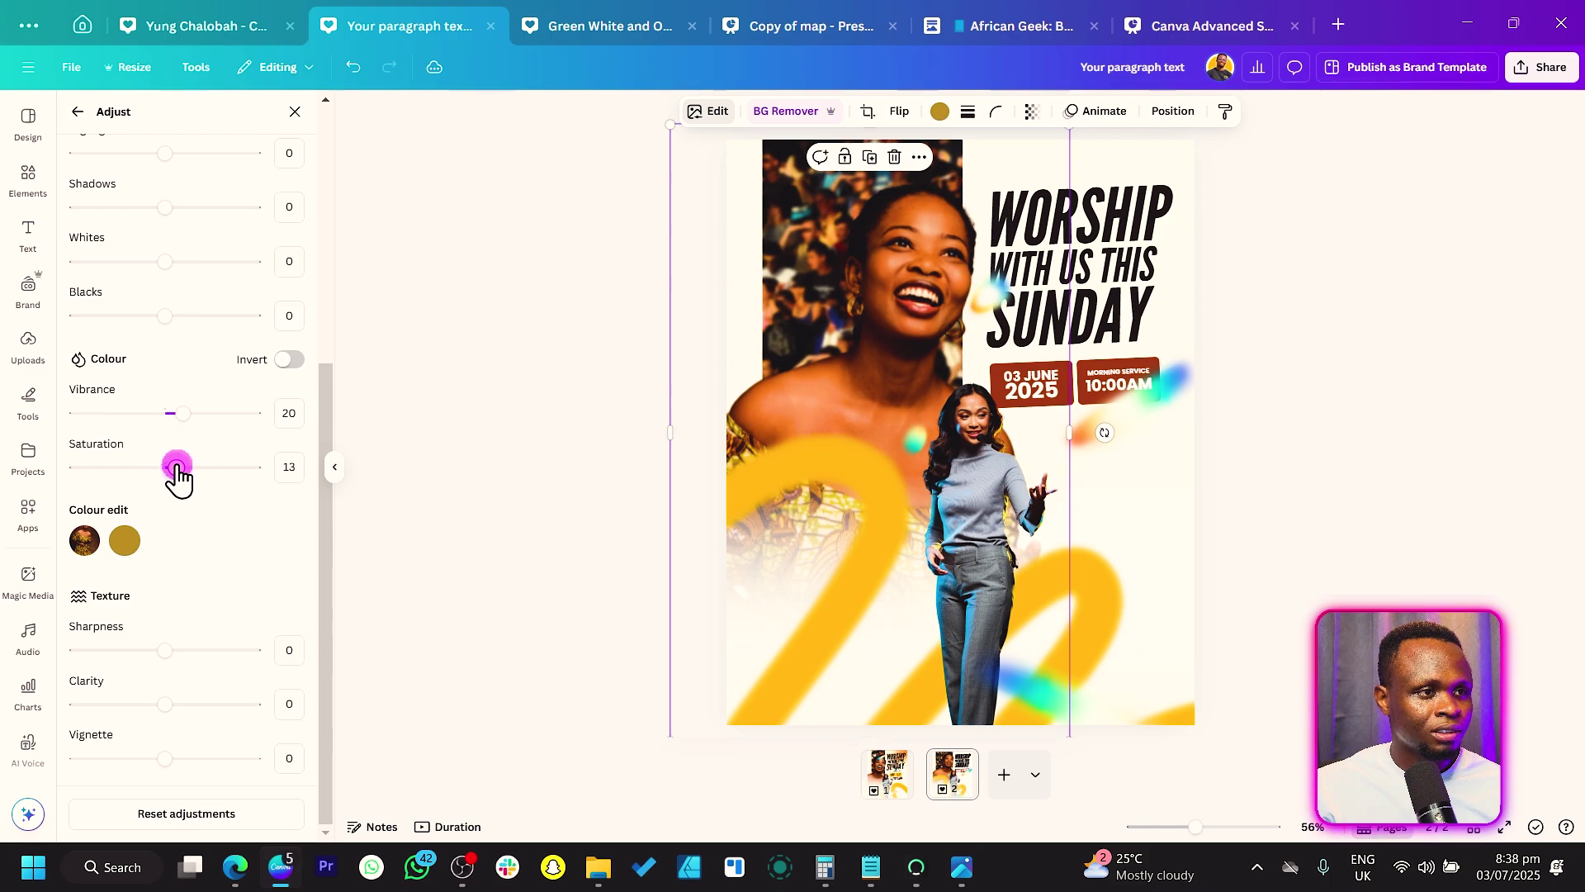
scroll(177, 468, up, 5)
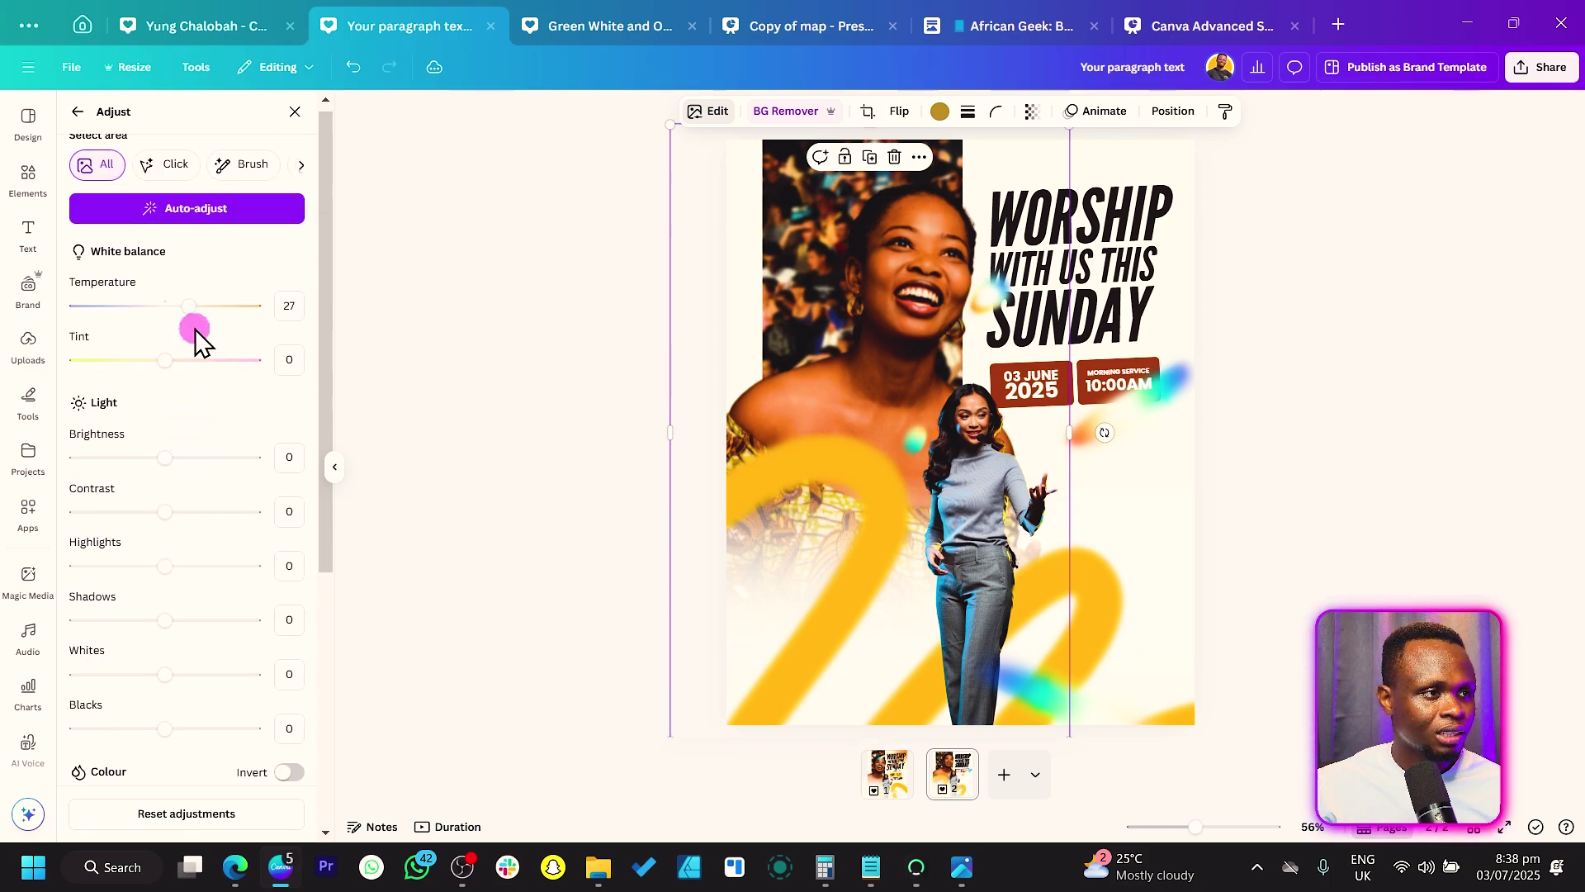
scroll(183, 330, down, 5)
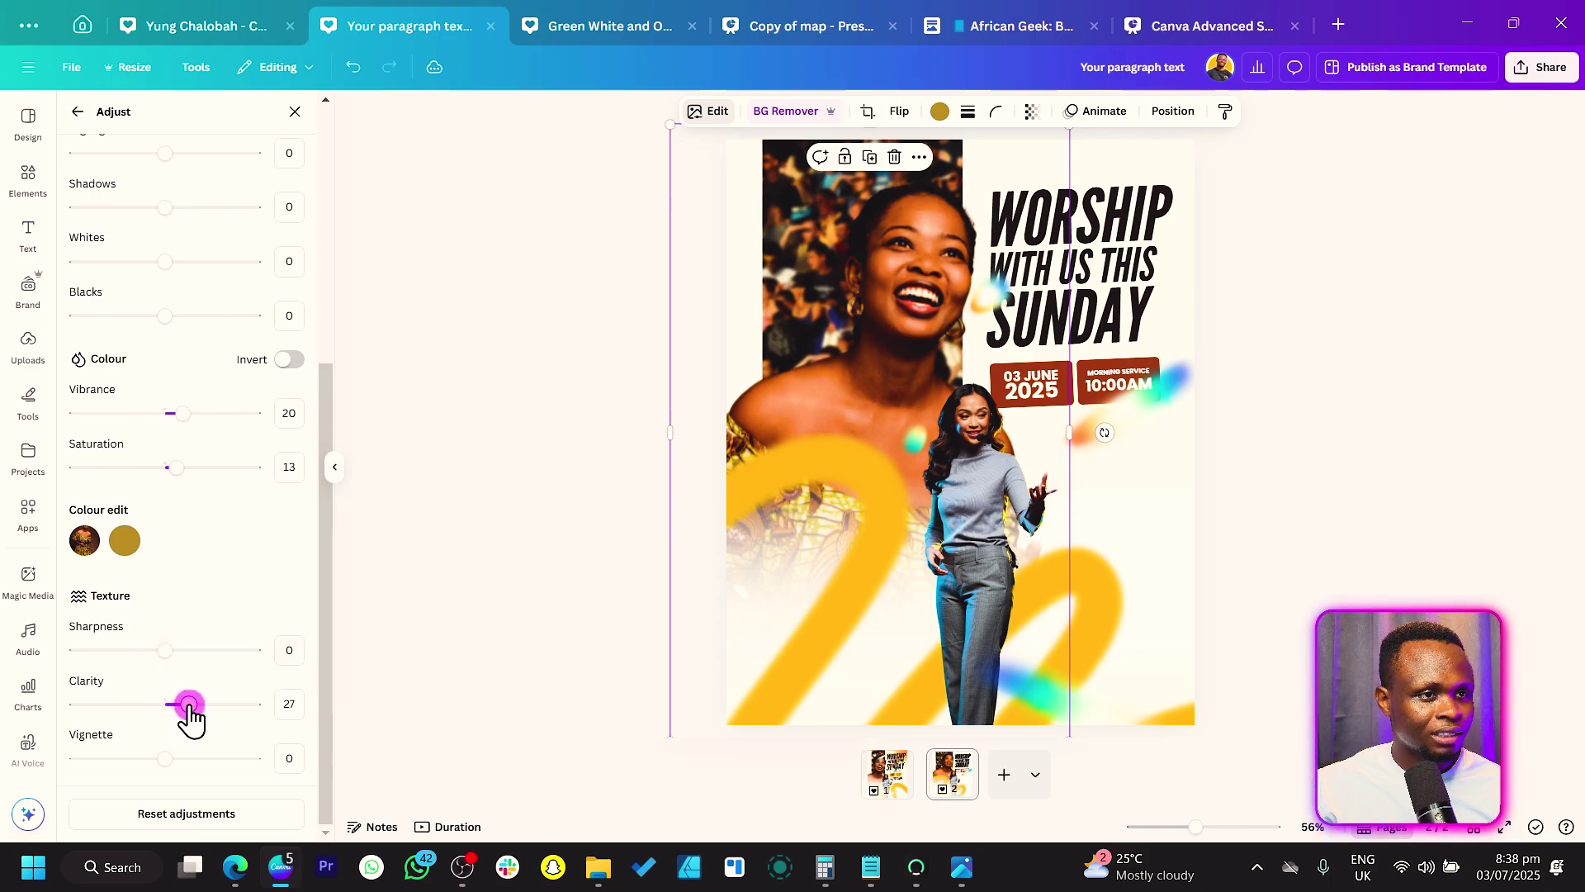
scroll(198, 556, up, 2)
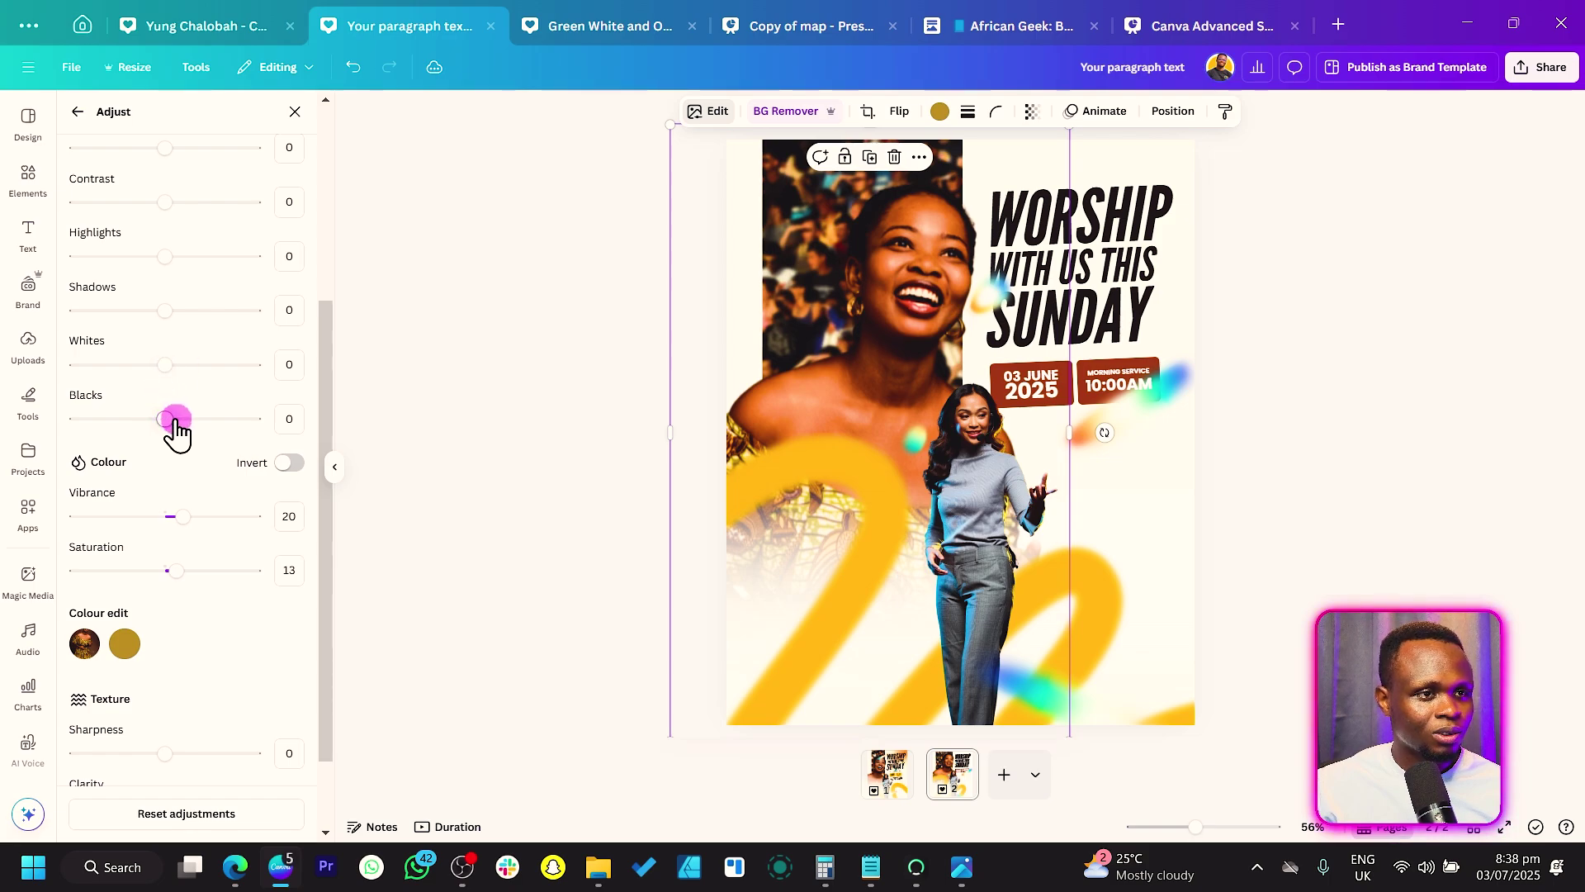
scroll(176, 429, up, 3)
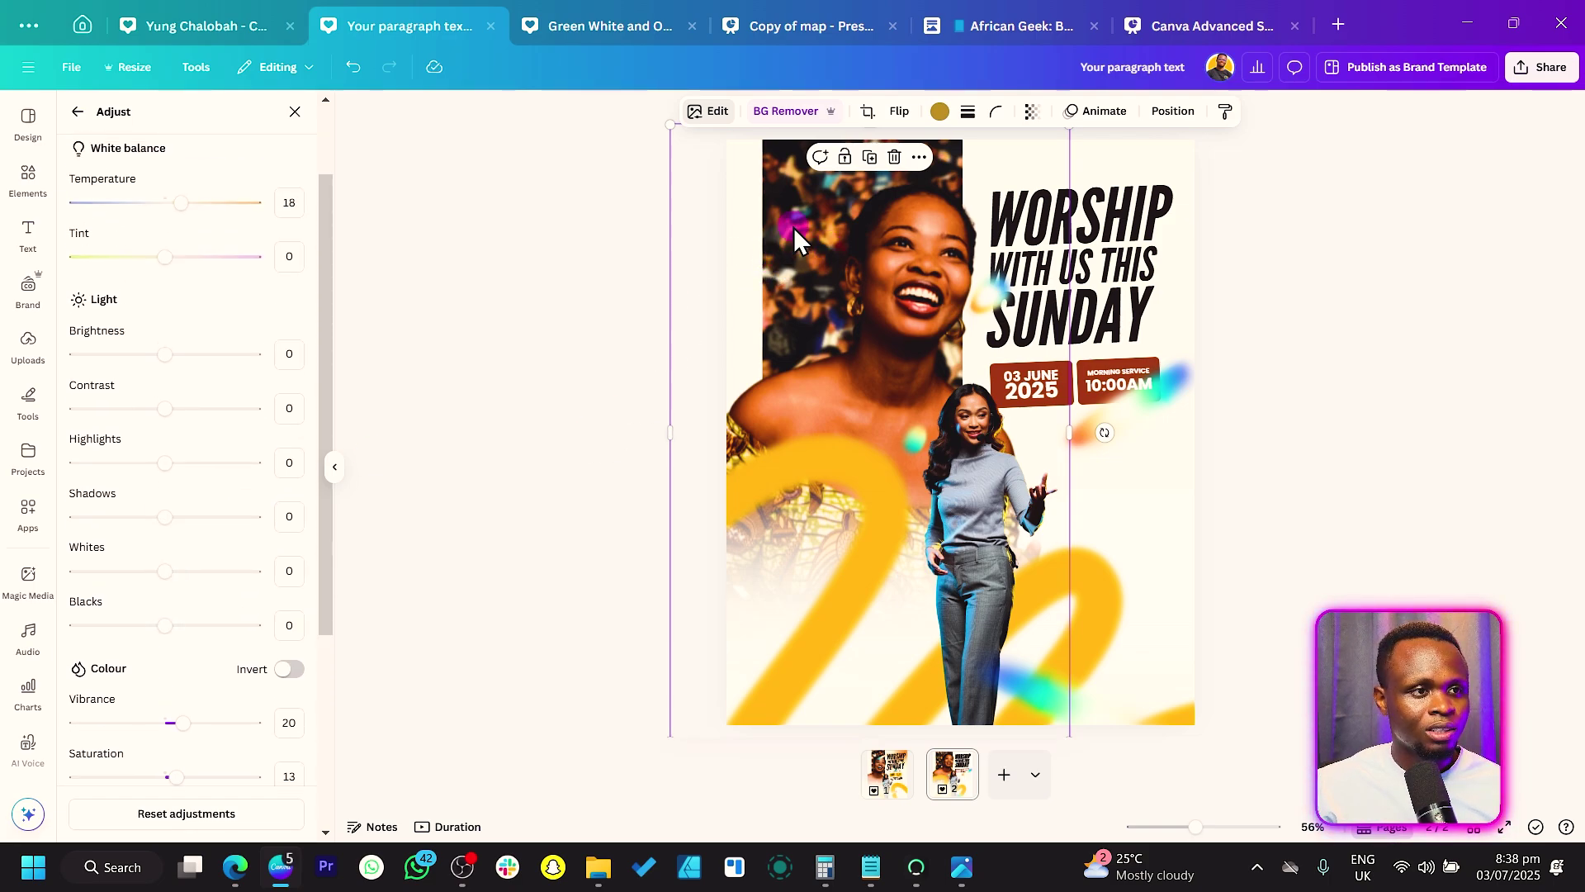
Step: Copy the photo's style onto the standing woman cutout and move the bokeh overlay left and down
click(1139, 477)
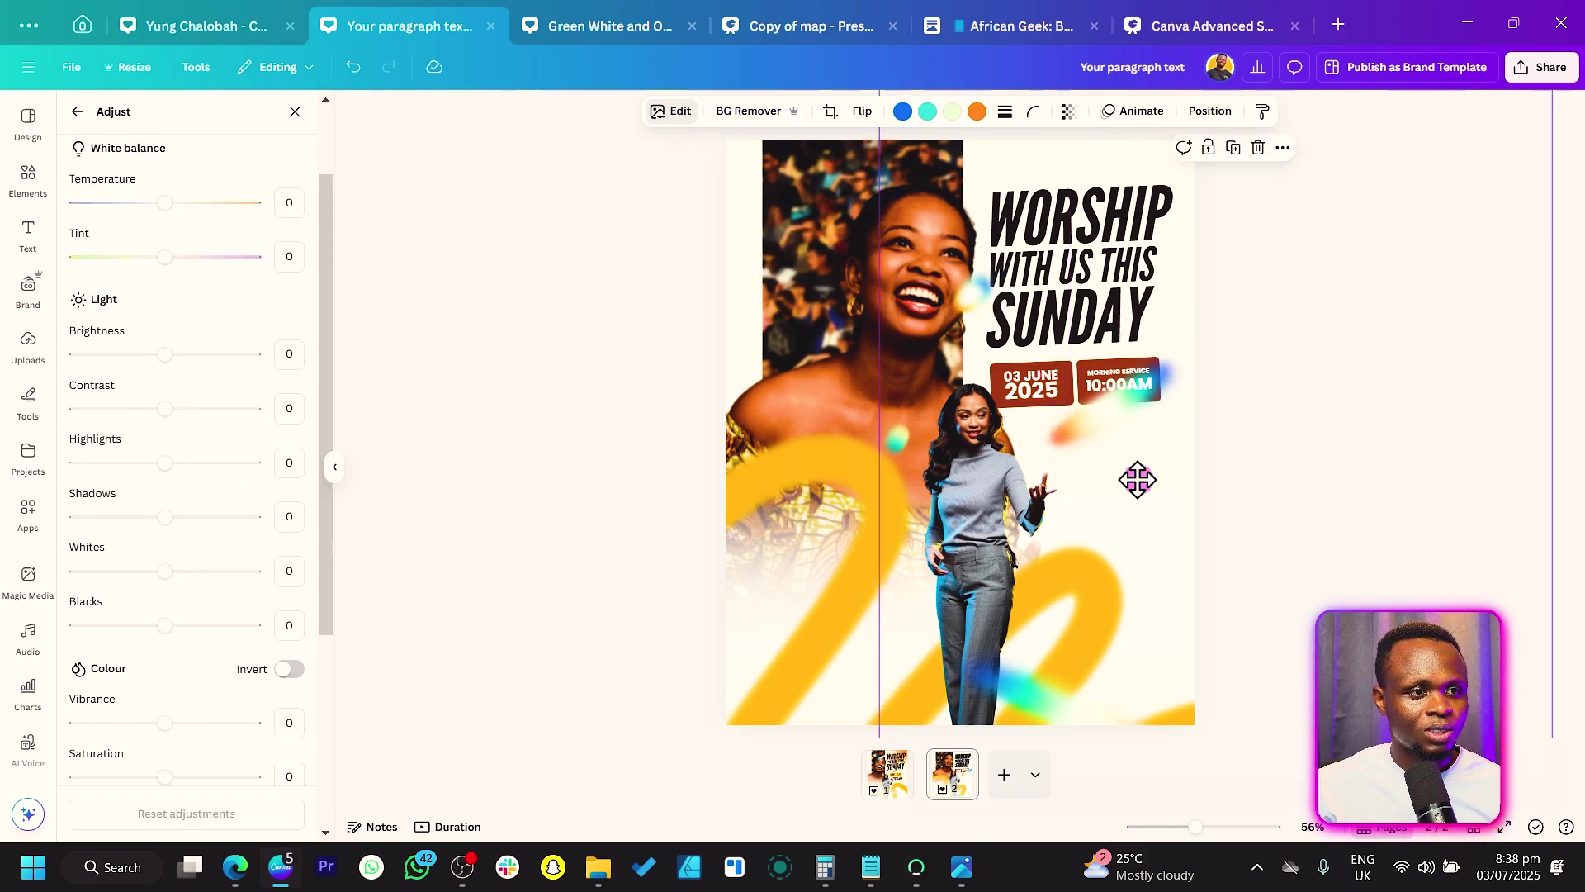
right_click(817, 231)
click(780, 351)
right_click(780, 351)
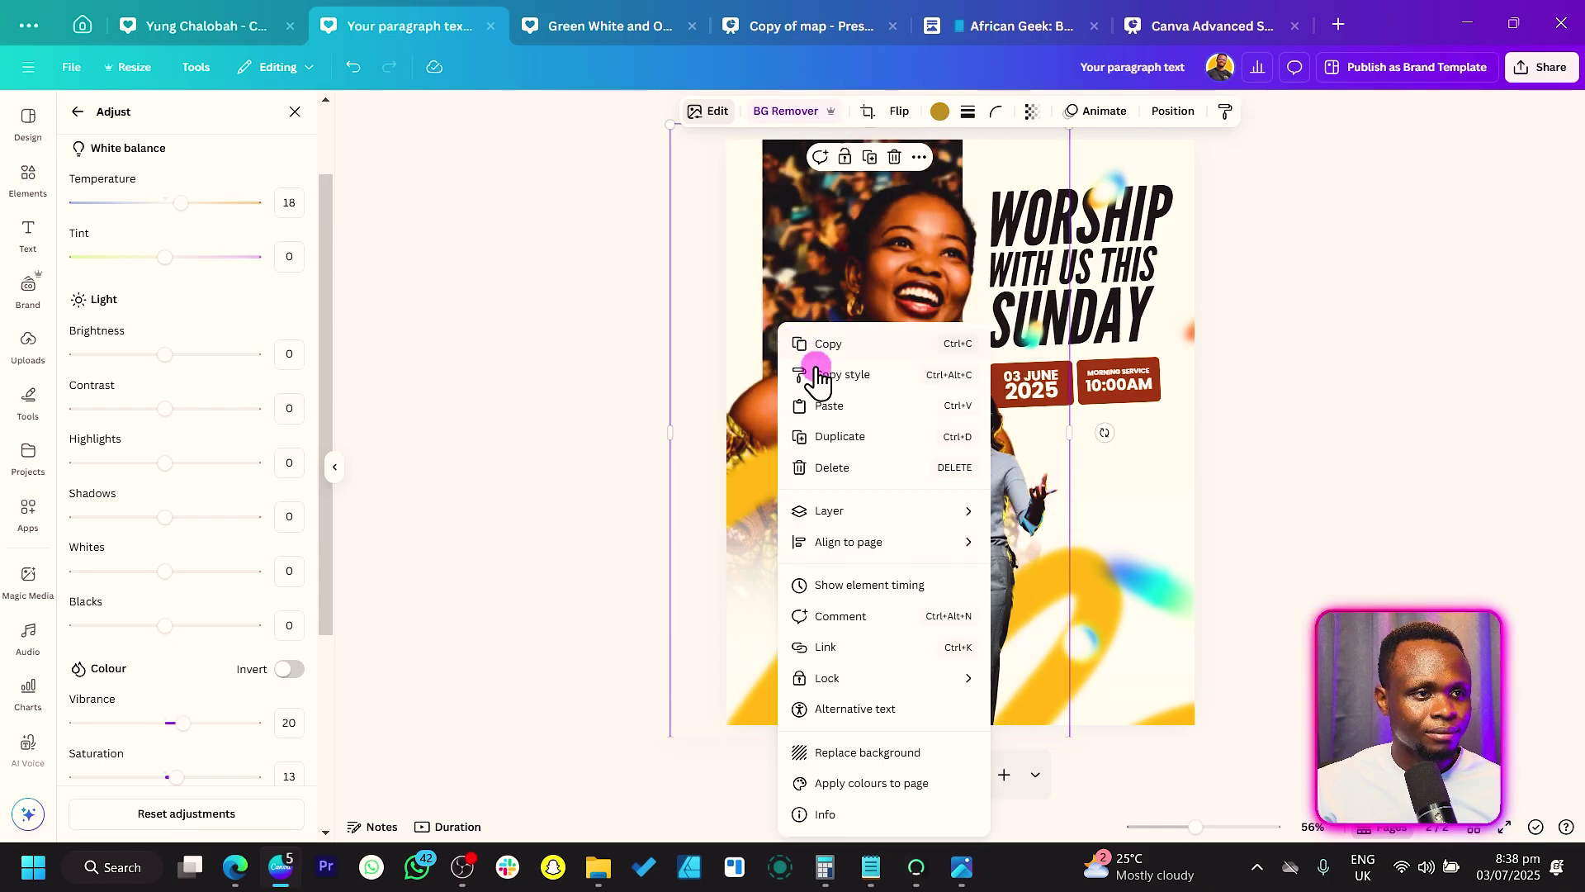
click(821, 374)
click(961, 483)
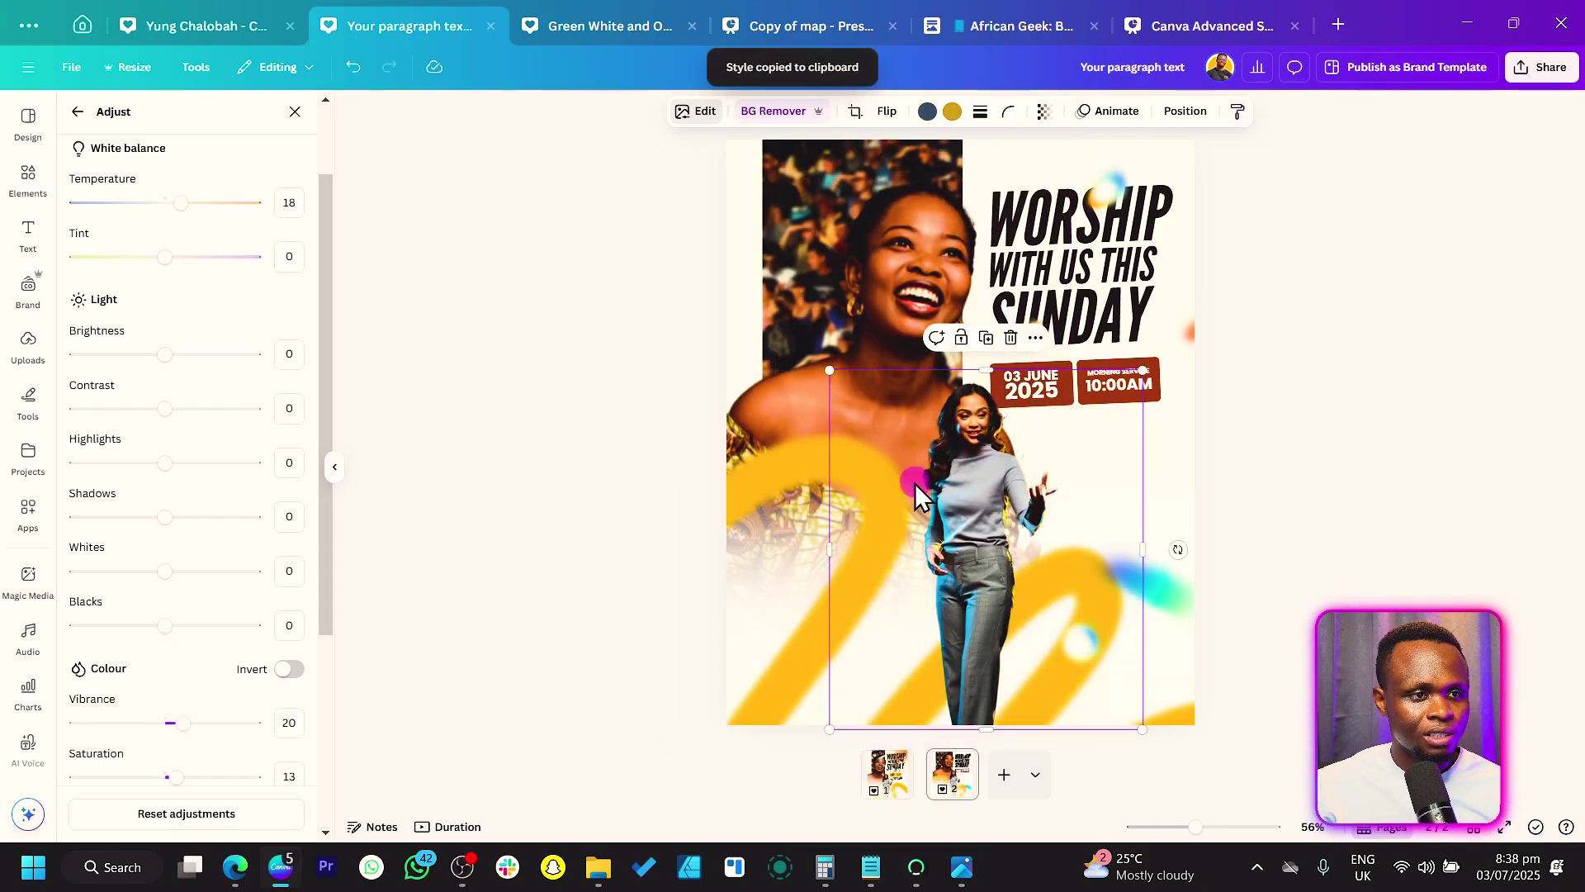
click(1172, 508)
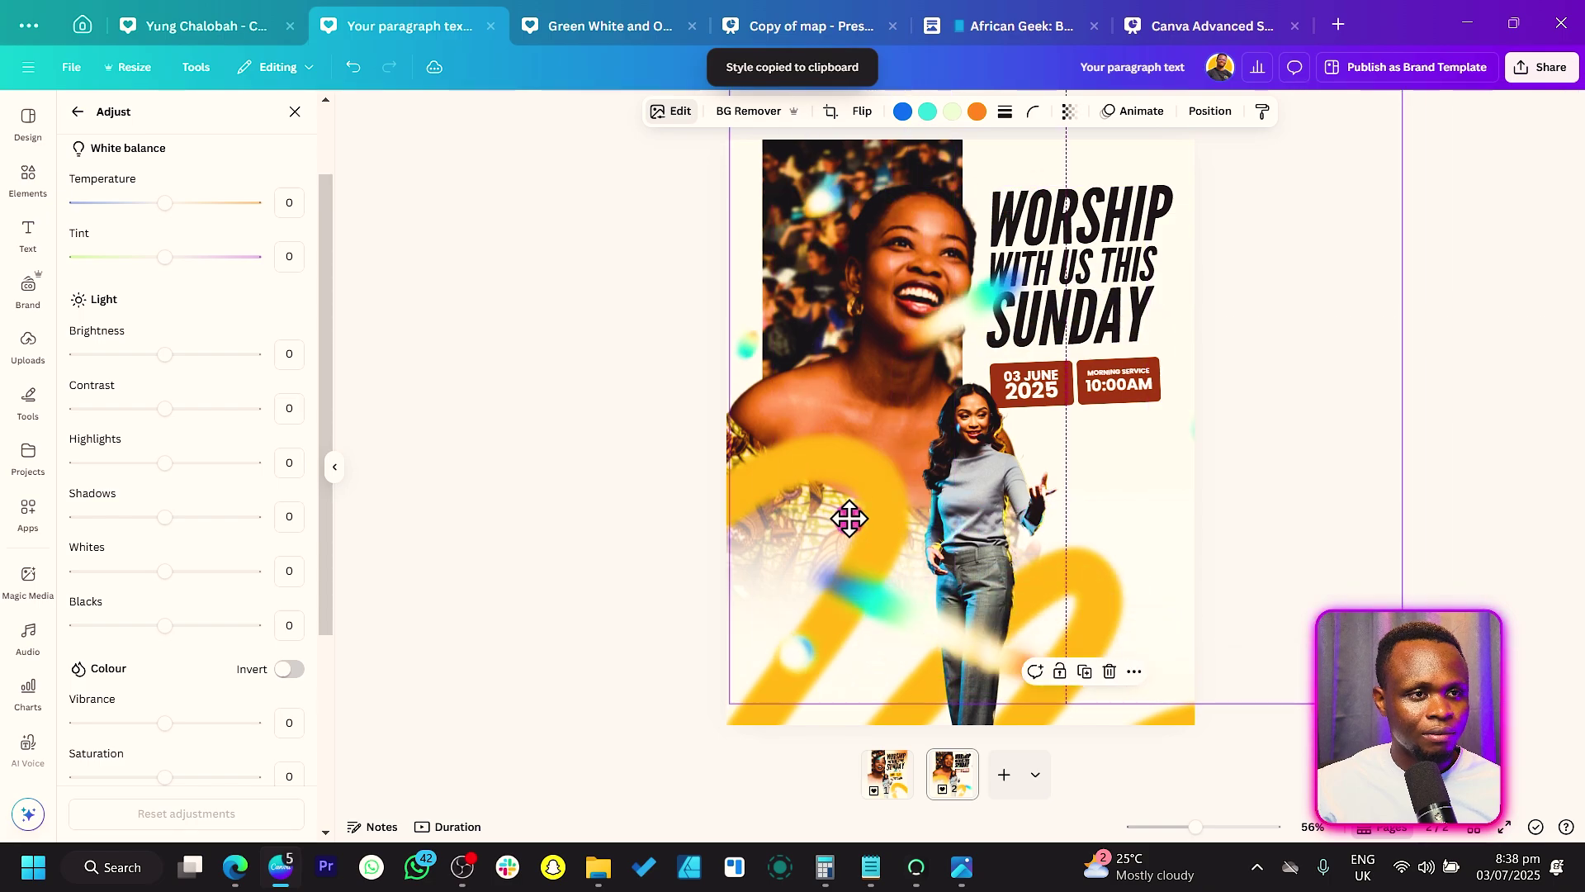
drag(730, 533, 716, 557)
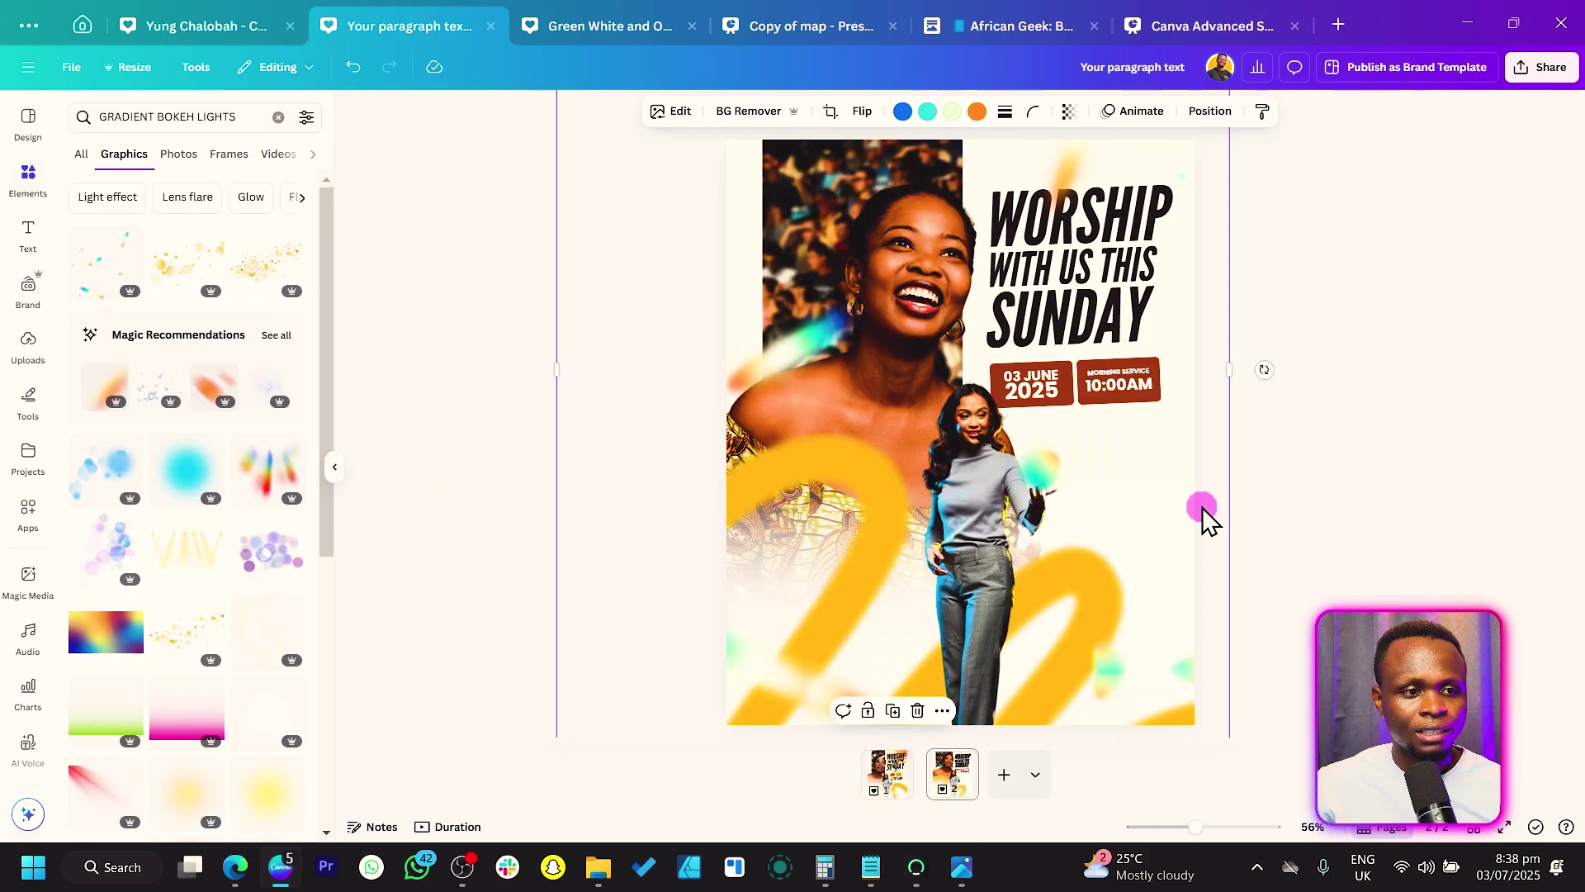